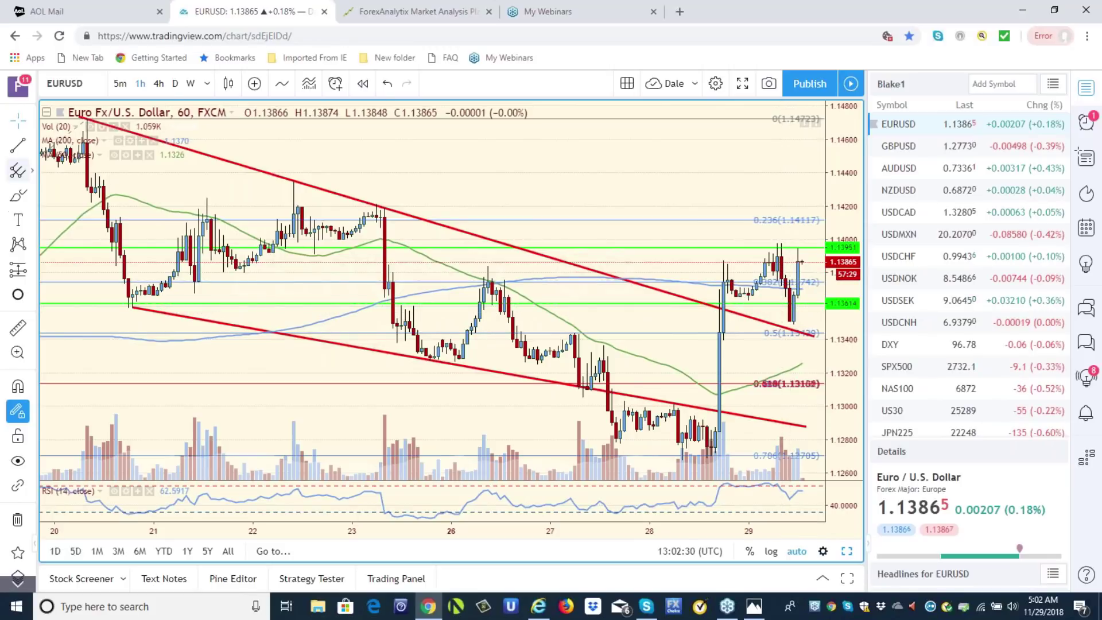
Flip the EUR/USD chart through 4-hour and daily bars, then back to hourly
left_click(161, 91)
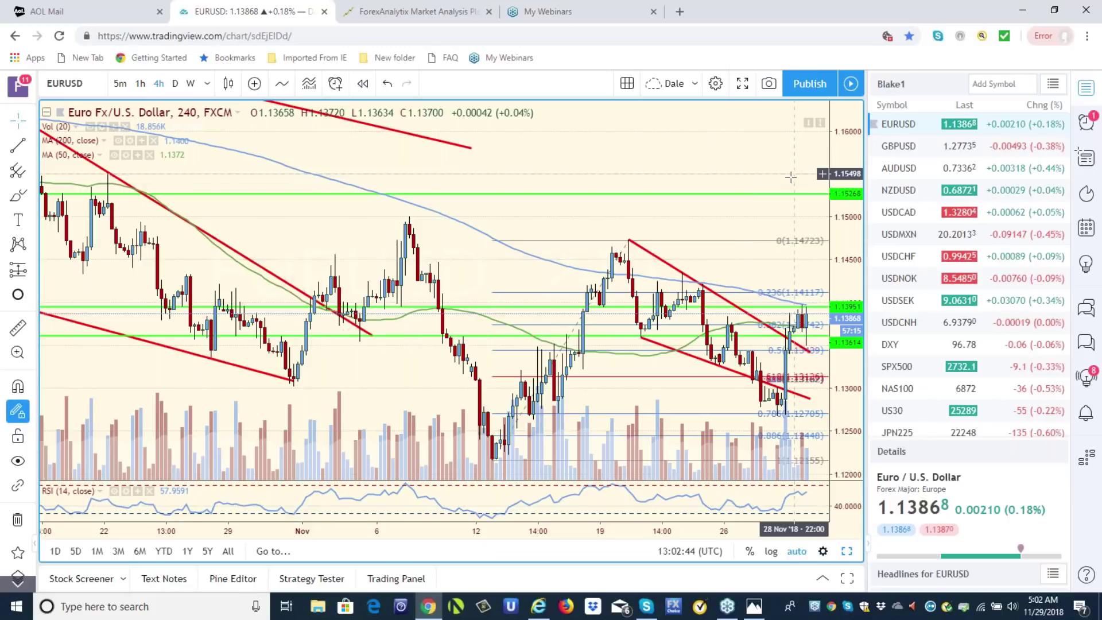
left_click(176, 84)
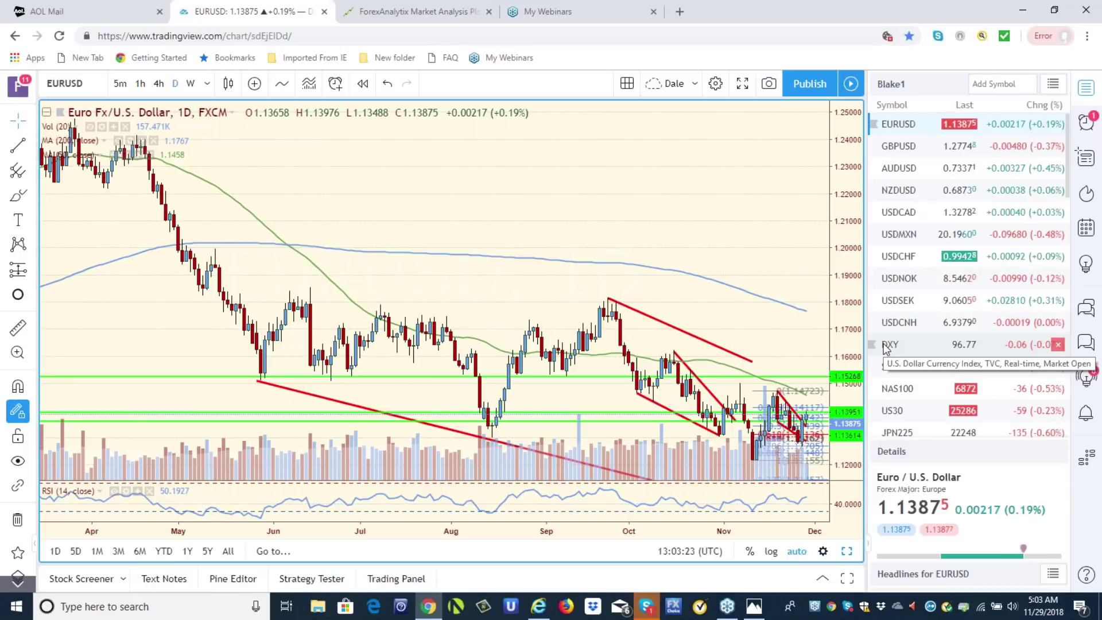
left_click(140, 84)
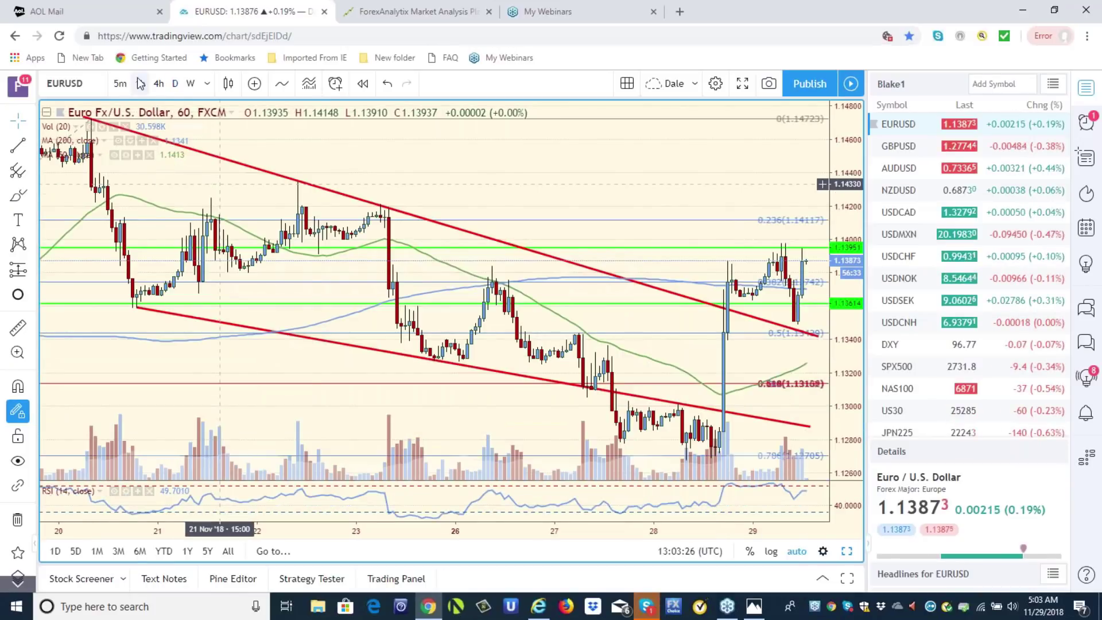
Open the DXY chart and view it on 4-hour, then daily bars
left_click(891, 344)
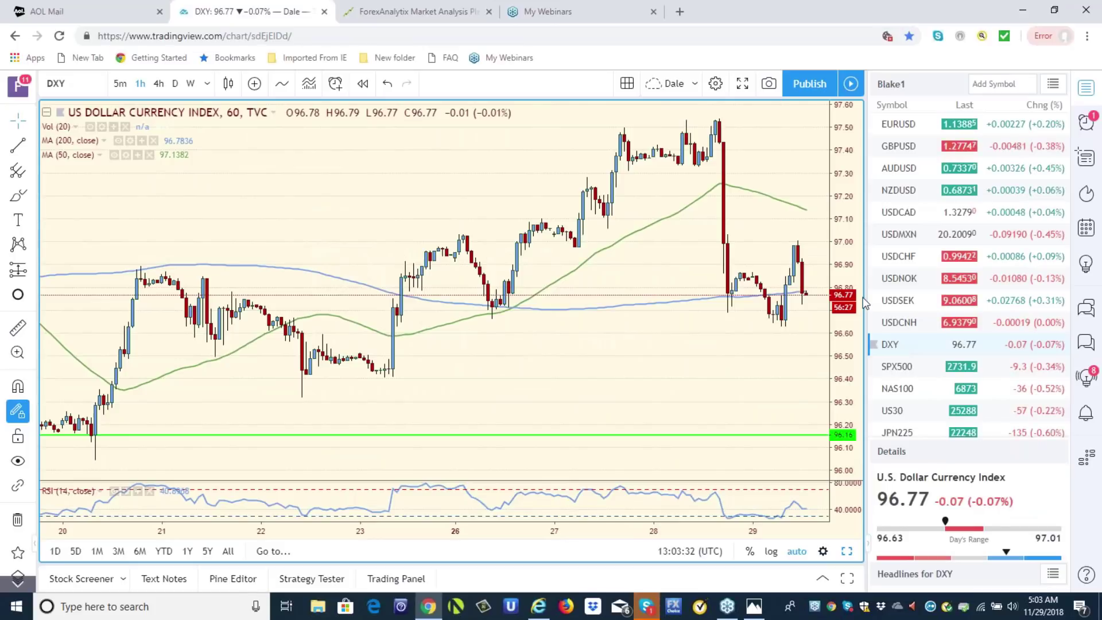
left_click(158, 89)
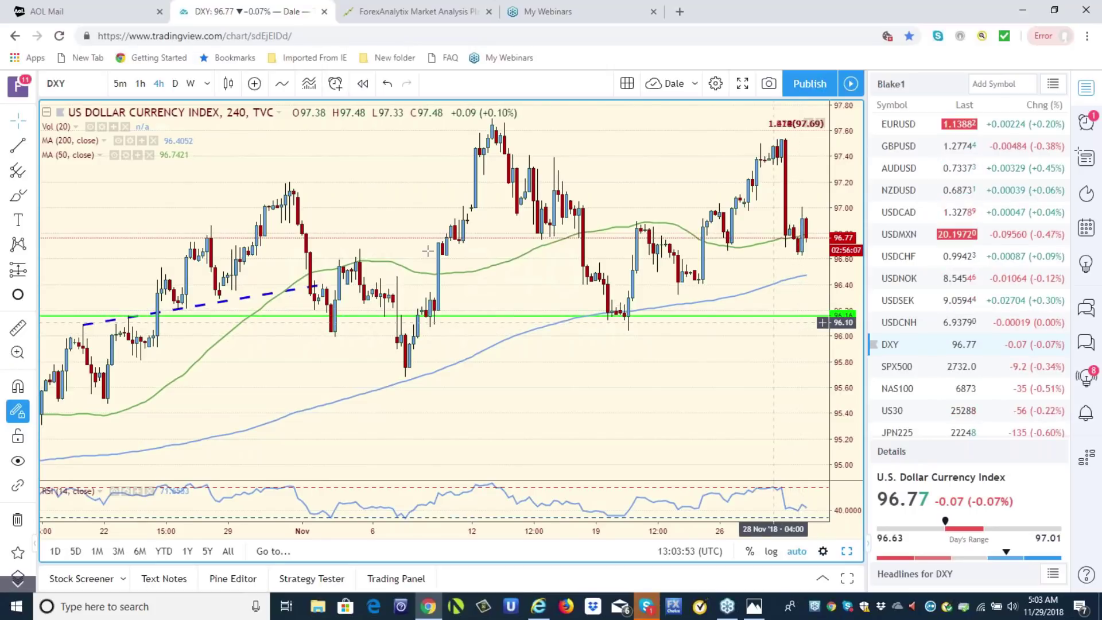
left_click(176, 84)
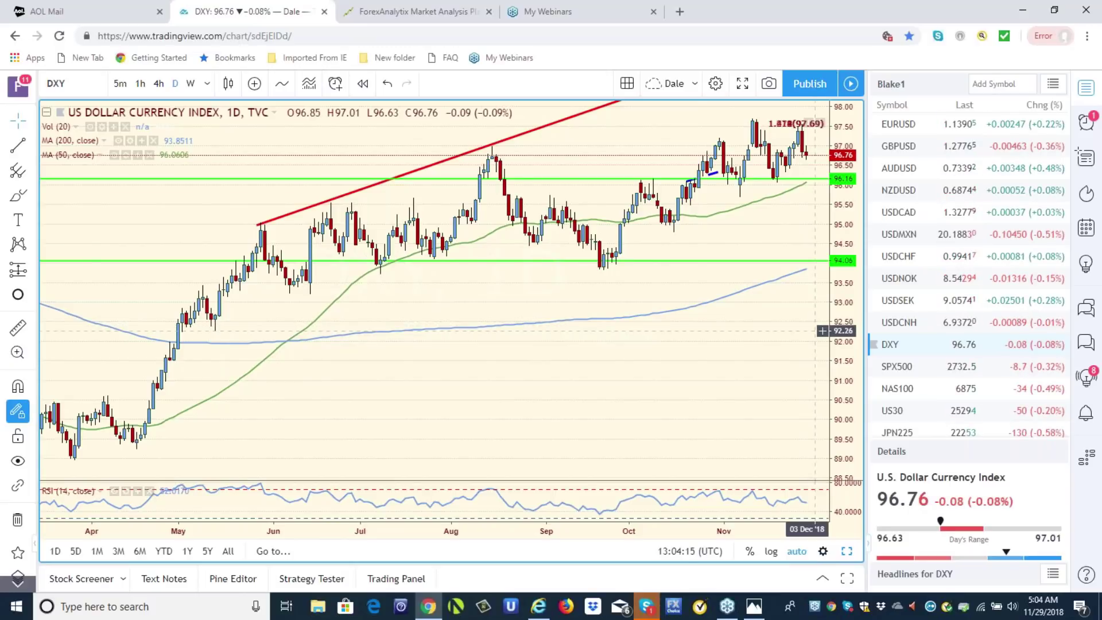
Load SPX500 from the watchlist on 4-hour bars and scroll the watchlist down
left_click(891, 367)
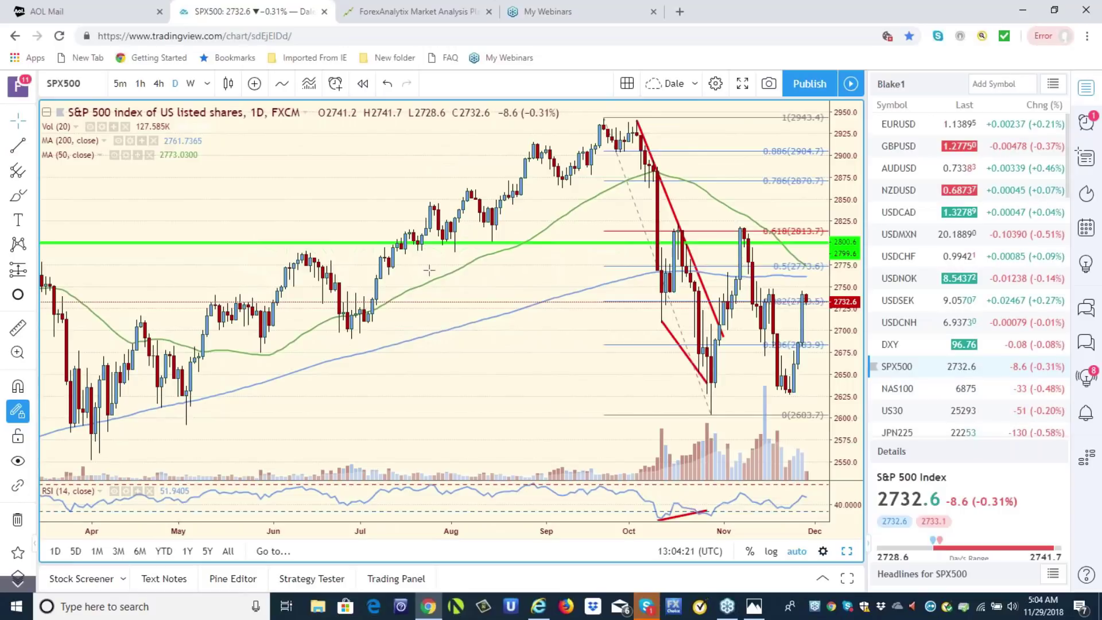
left_click(159, 84)
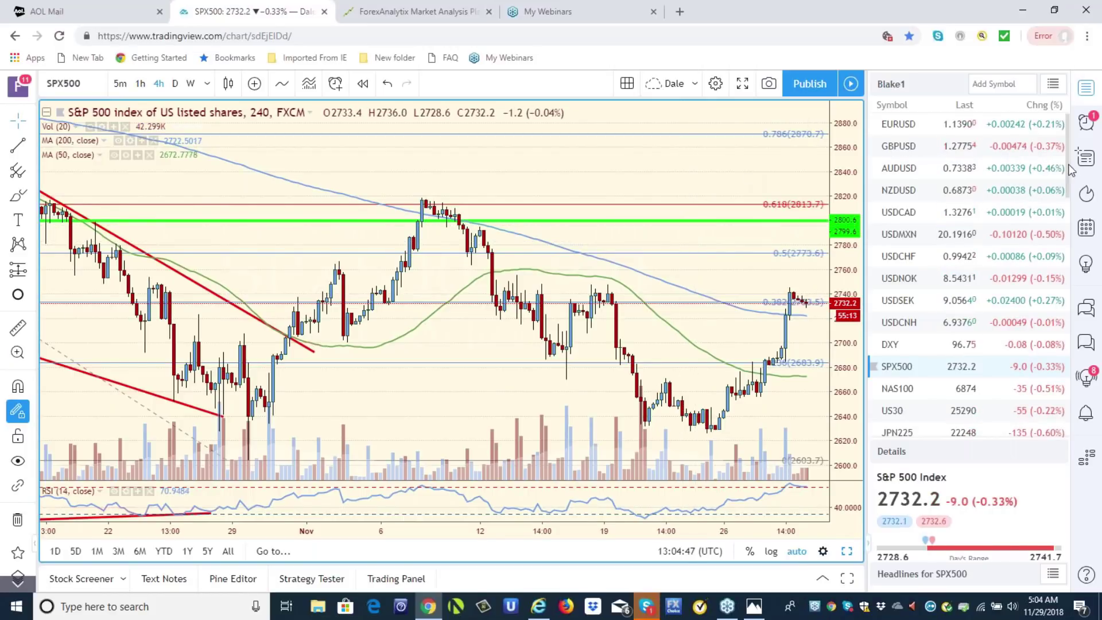
left_click_drag(1069, 170, 1069, 205)
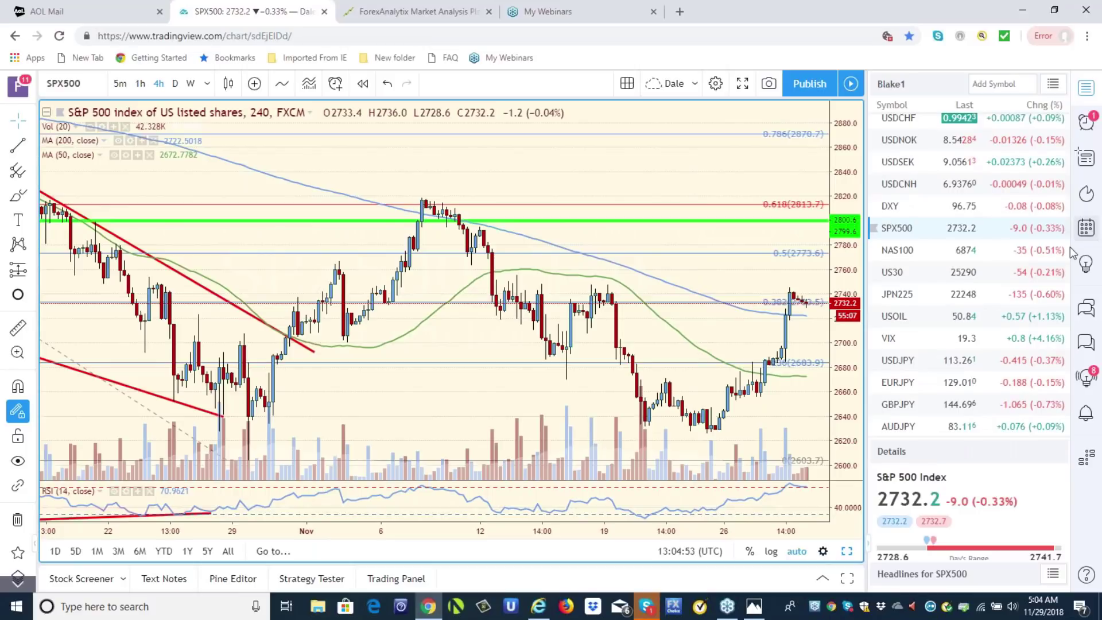
Load USDJPY from the watchlist and set it to daily bars
left_click(902, 363)
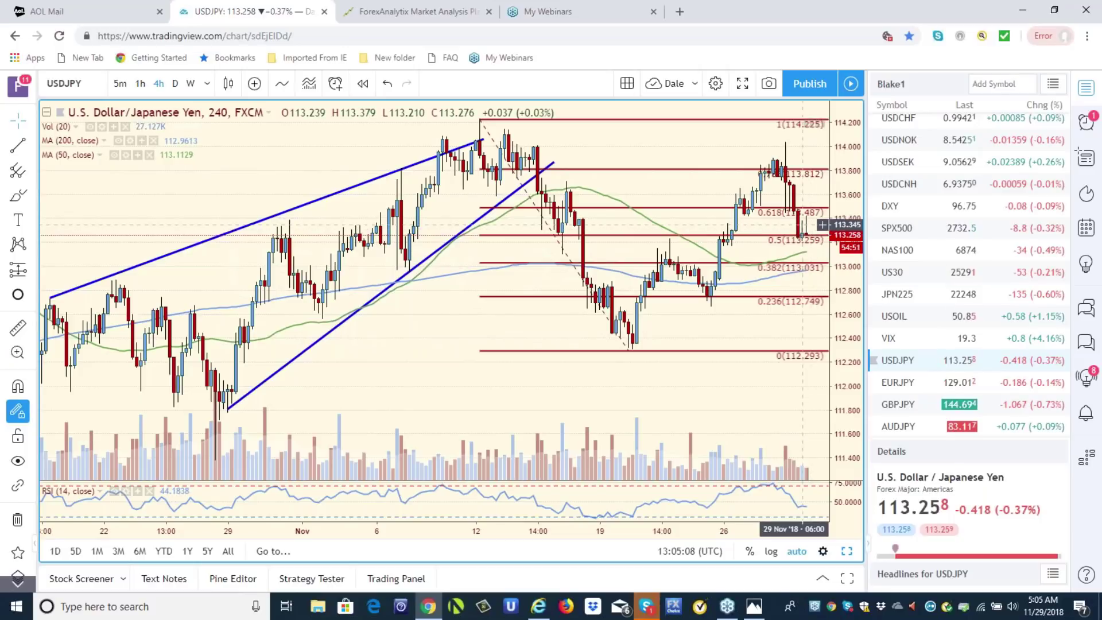
left_click(175, 85)
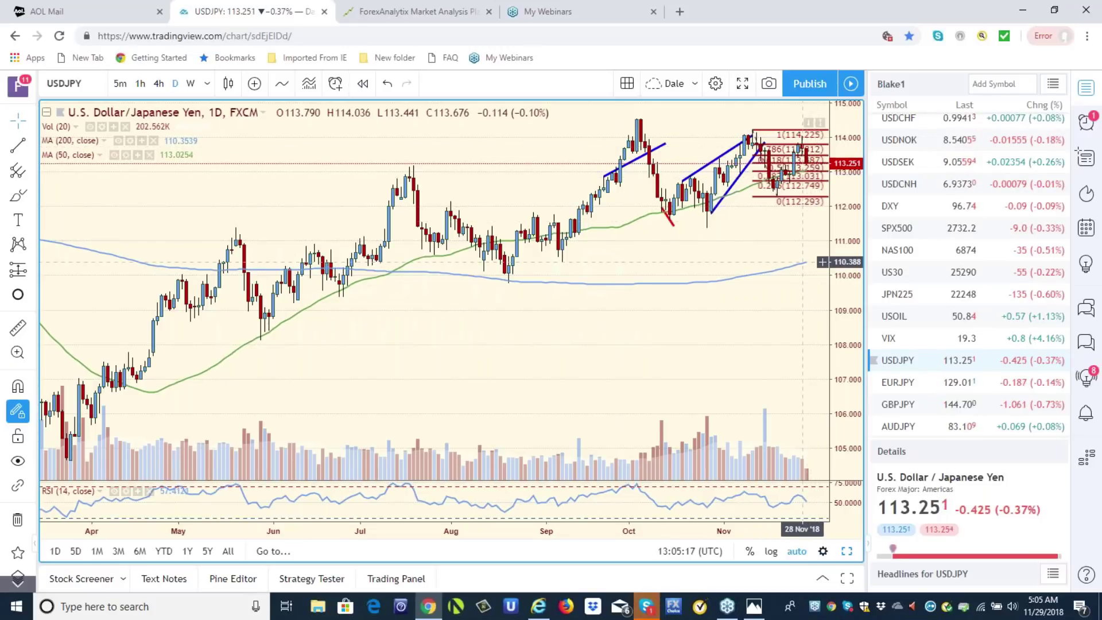
Open the ForexAnalytix dashboard's Active Patterns in Play and scroll through the table
left_click(404, 15)
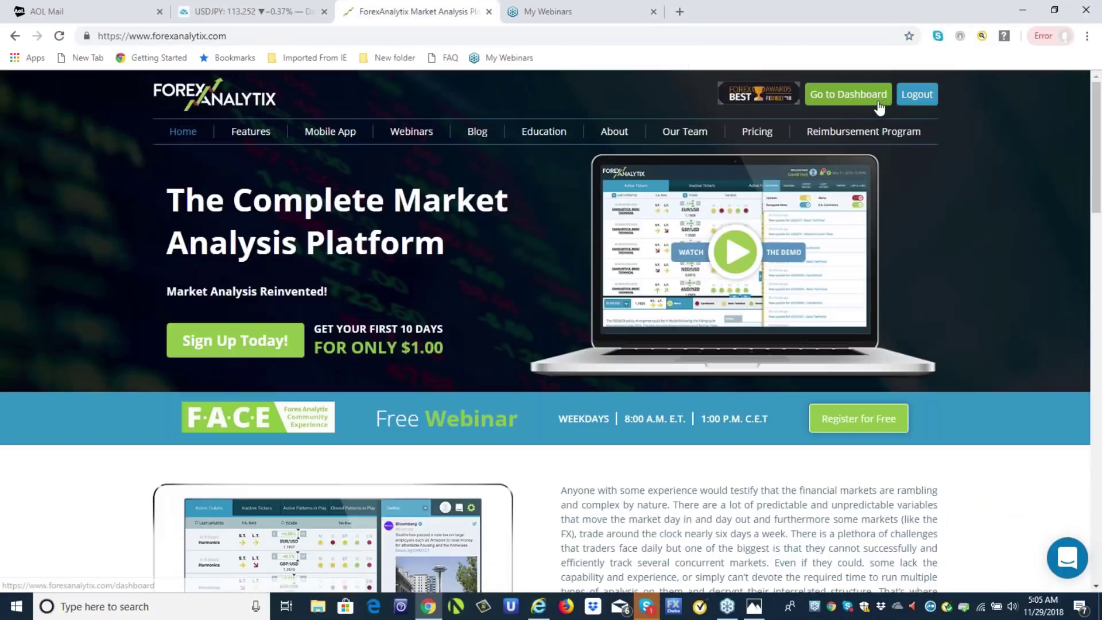
left_click(862, 102)
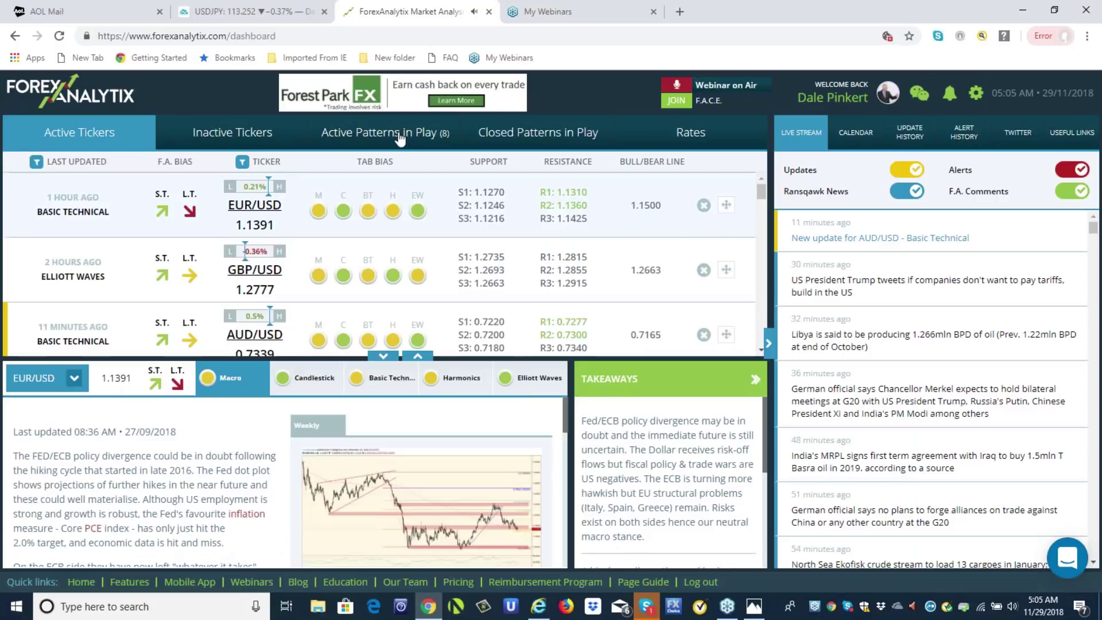
left_click(400, 139)
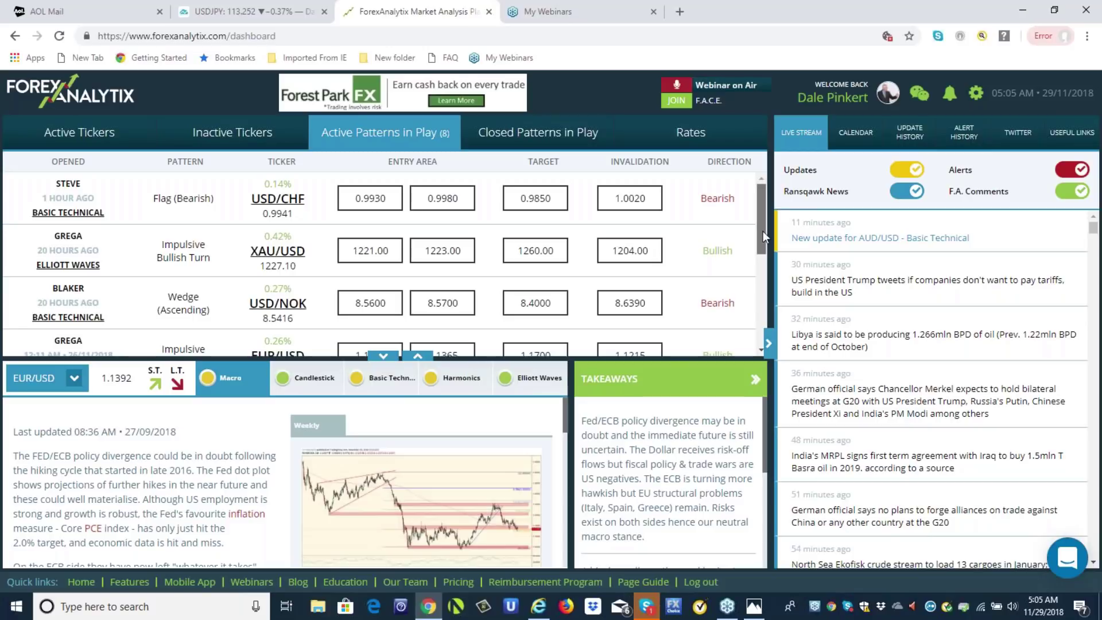
left_click_drag(762, 231, 761, 243)
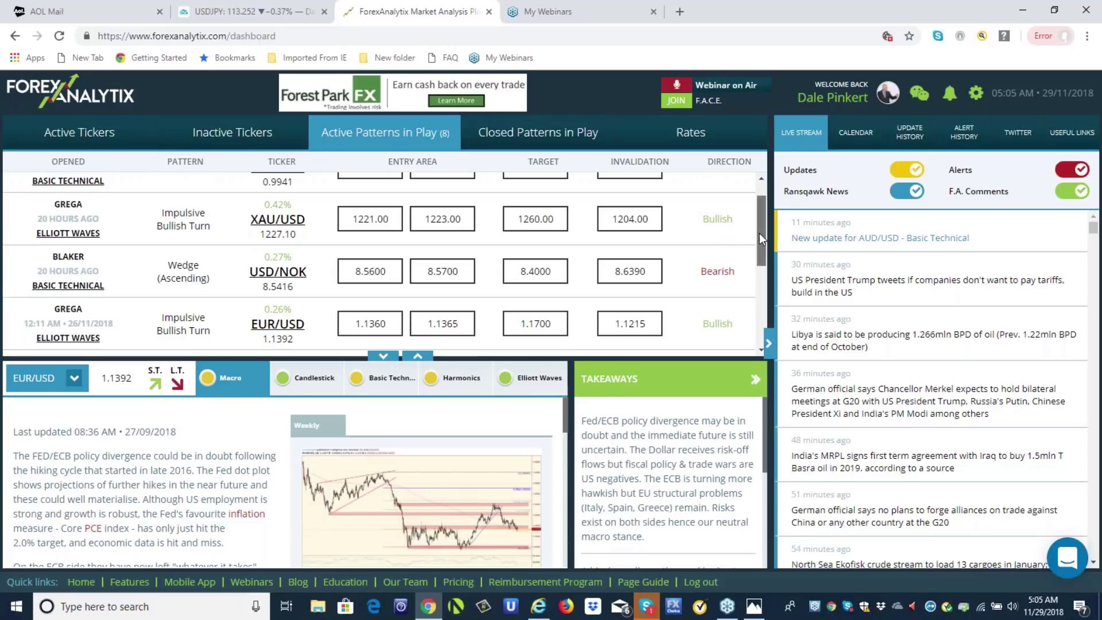
left_click_drag(759, 233, 769, 317)
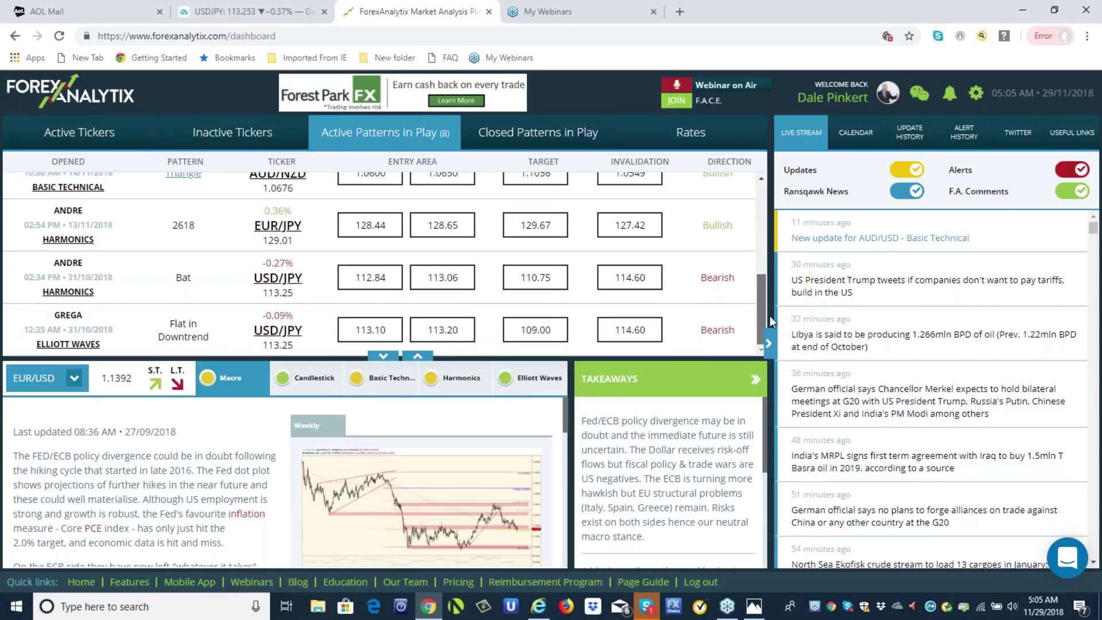
left_click_drag(770, 315, 769, 316)
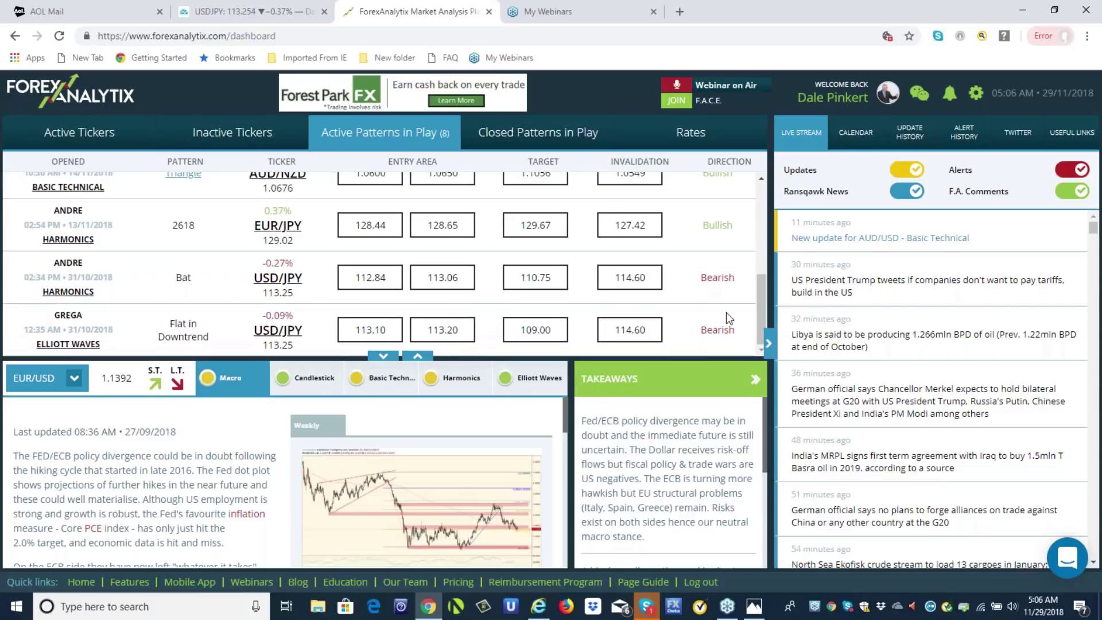
Minimize and restore Chrome, then return to the USD/JPY chart
left_click(428, 607)
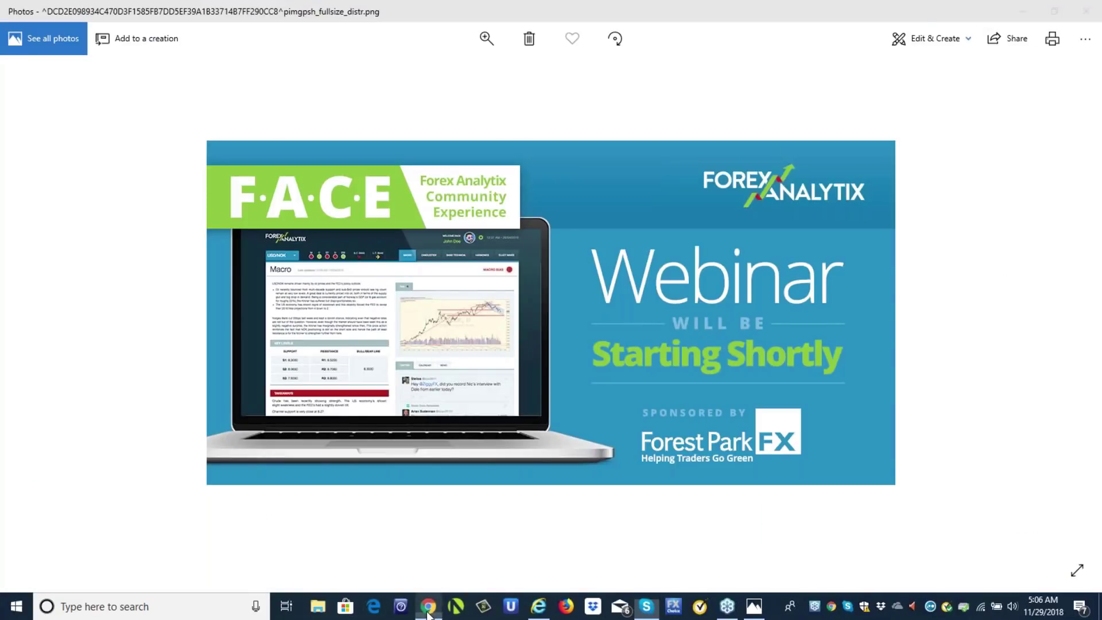
left_click(428, 609)
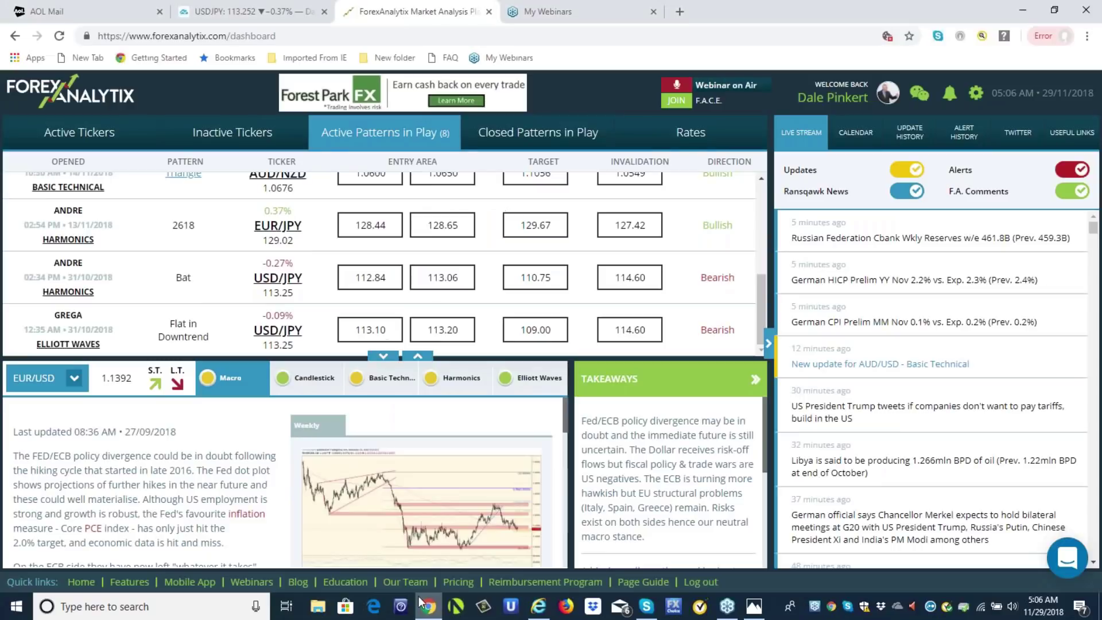
left_click(233, 13)
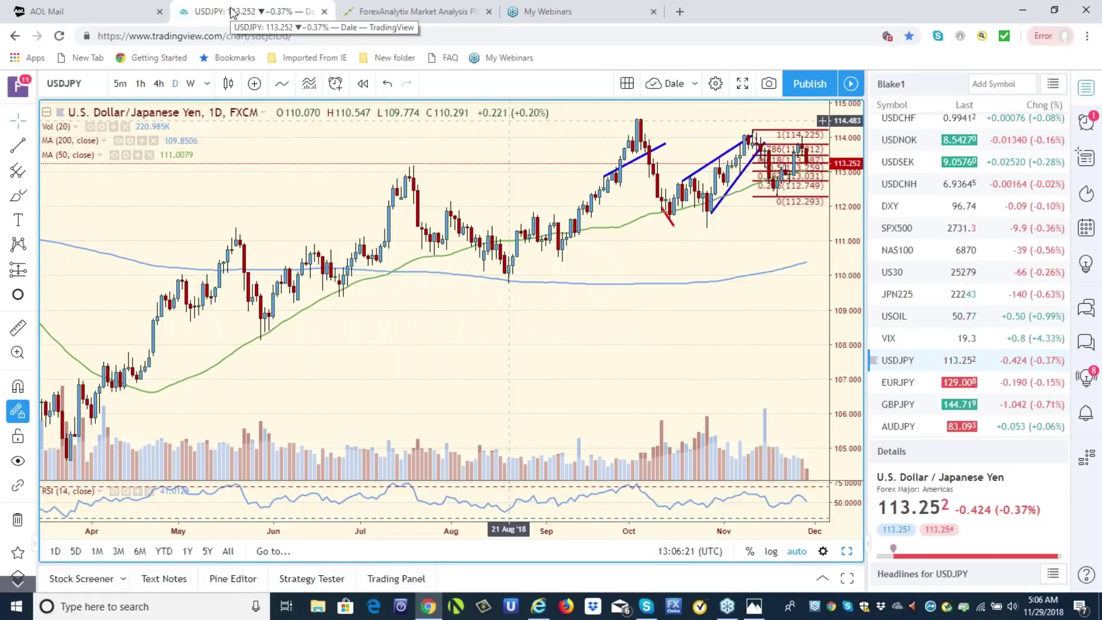
left_click(401, 13)
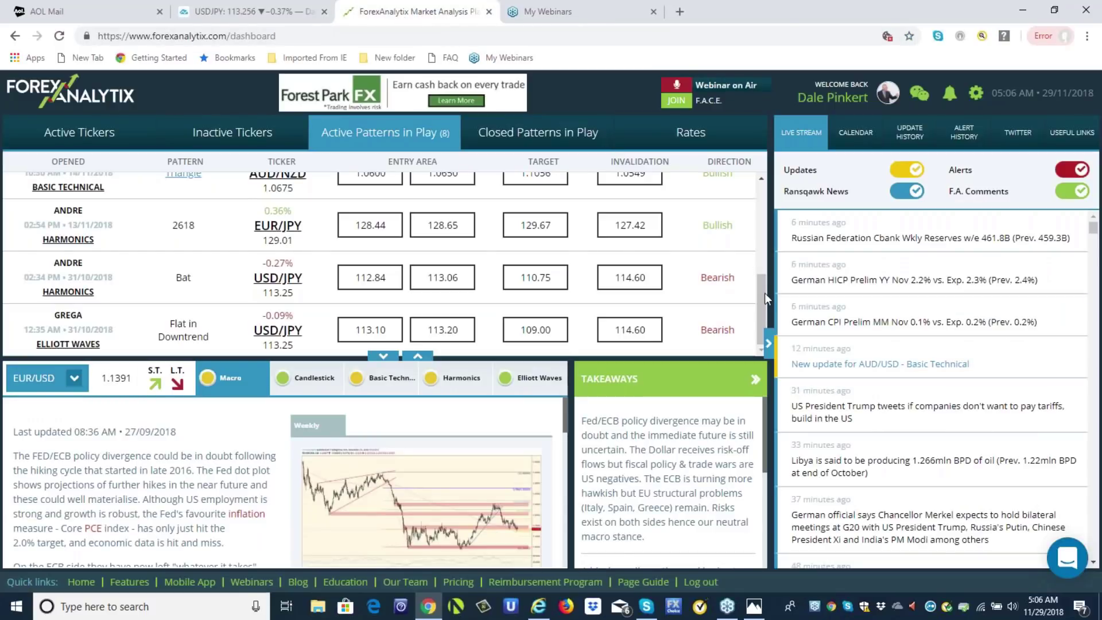
left_click_drag(762, 296, 763, 205)
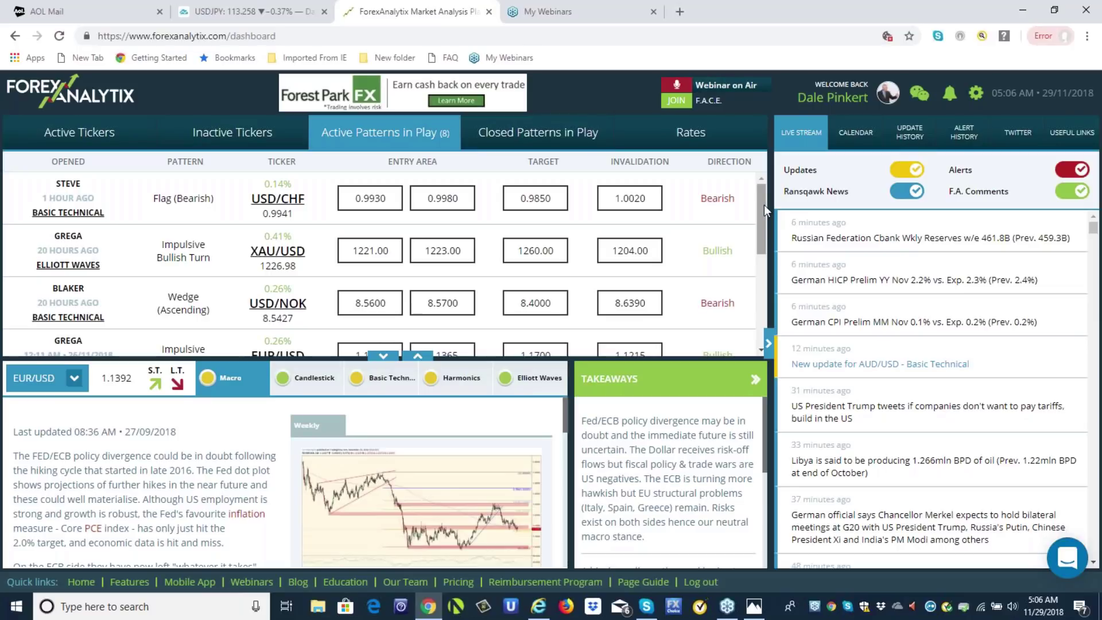
Back in TradingView, load the personal stock watchlist and scroll down it
left_click(219, 14)
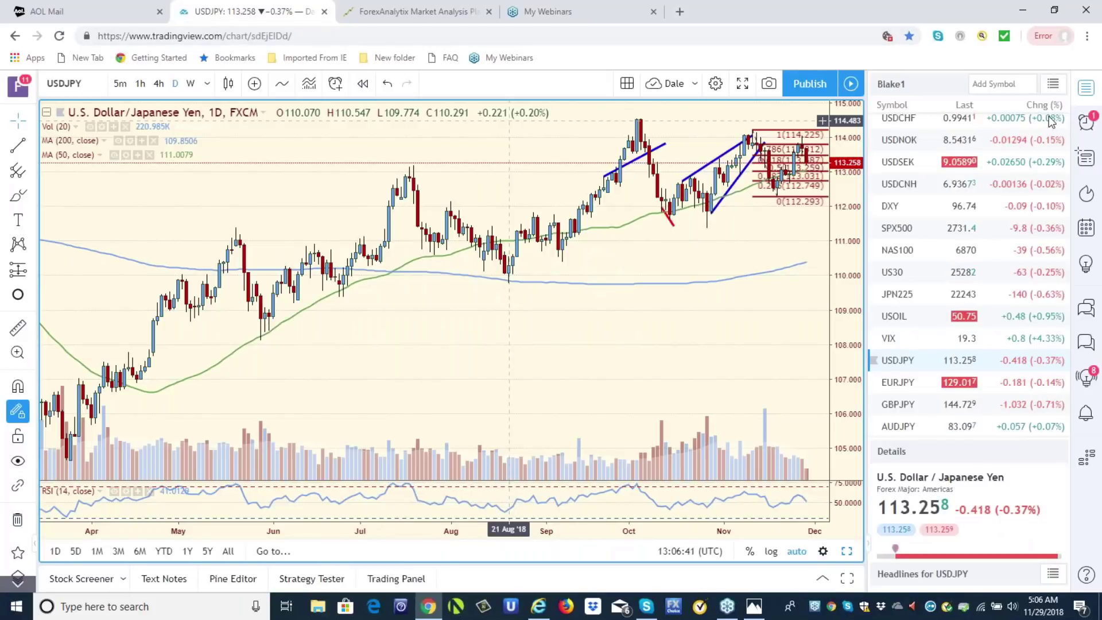
left_click(1053, 85)
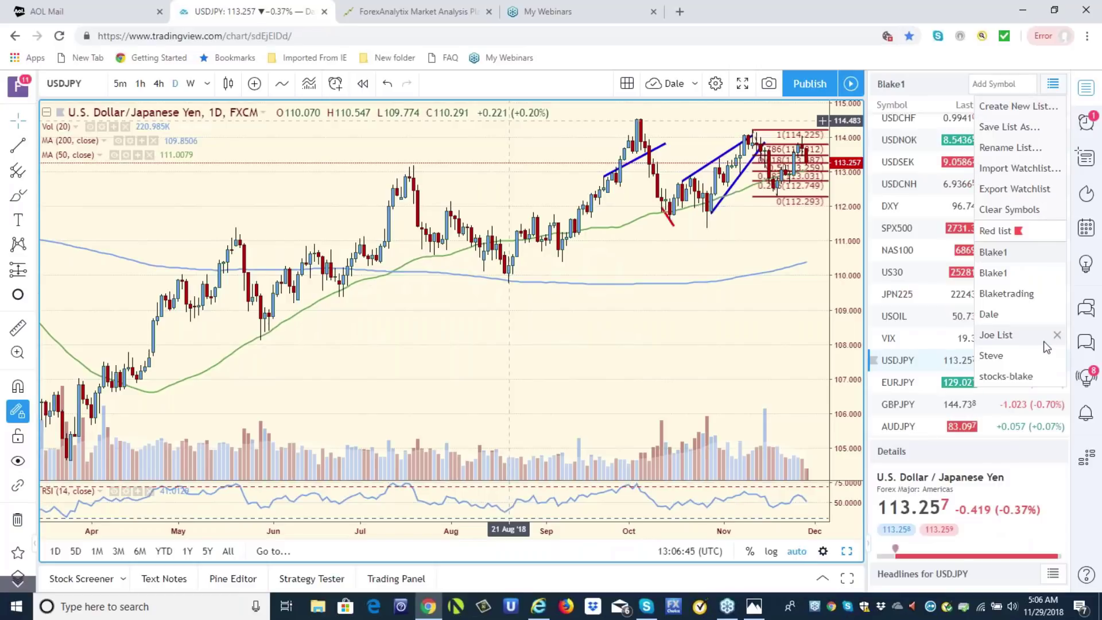
left_click(989, 314)
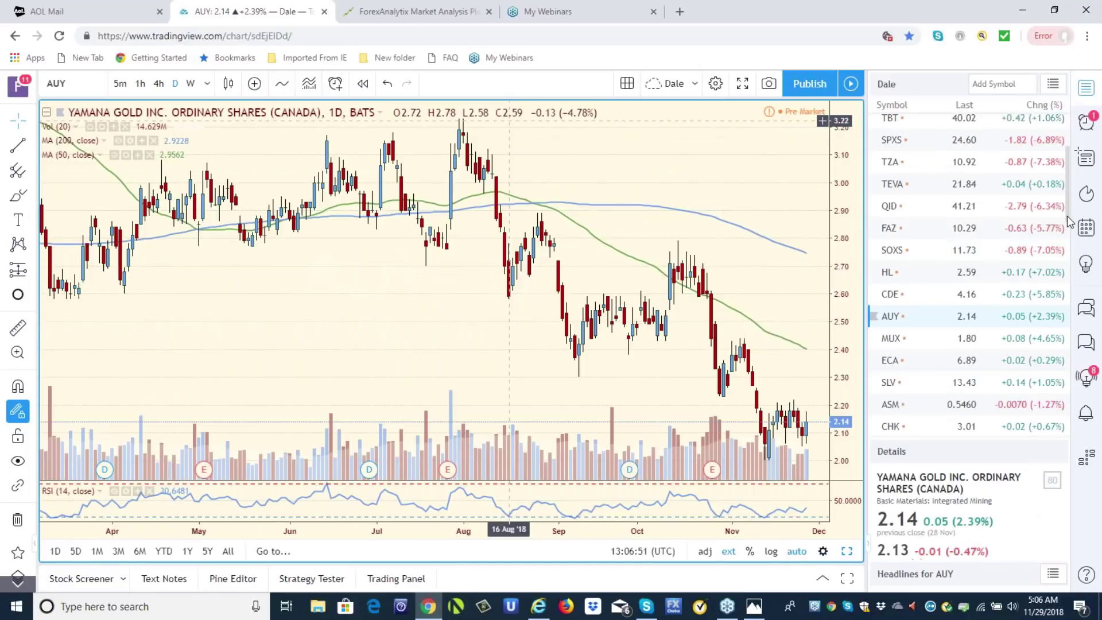
scroll(1062, 247, "down", 4)
scroll(975, 275, "down", 3)
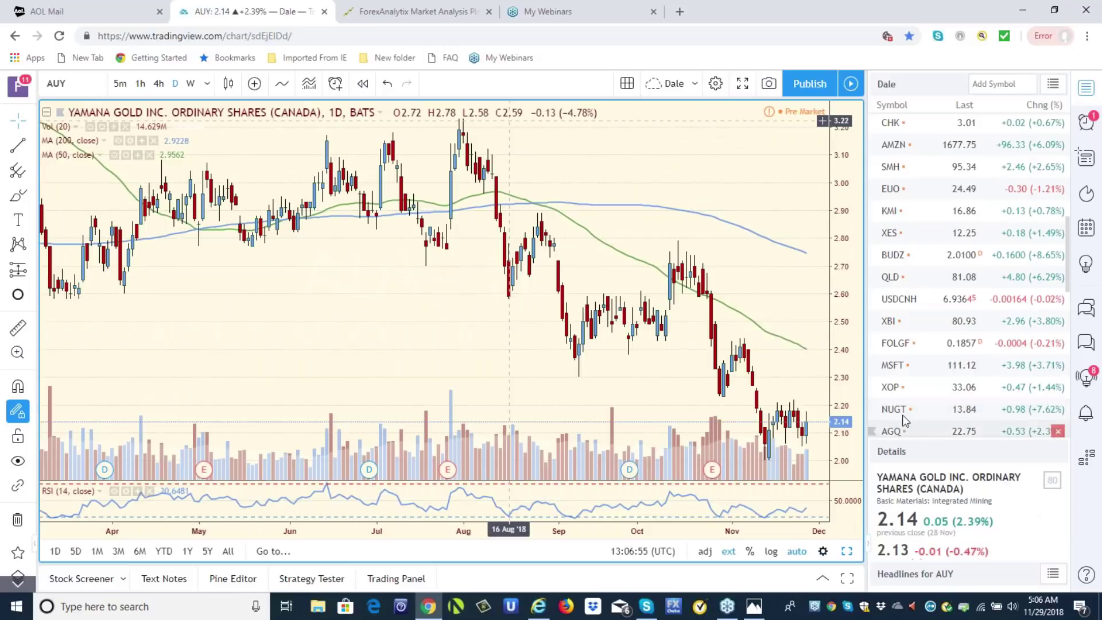
Open NUGT, check hourly then daily bars, and select its Fibonacci retracement
left_click(901, 412)
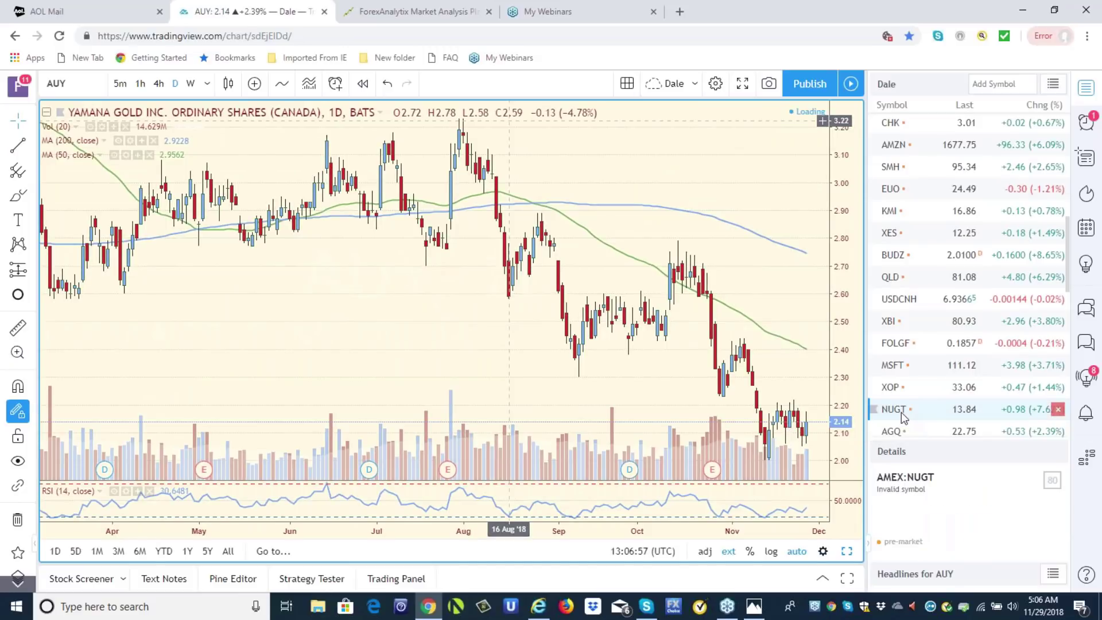
left_click(140, 84)
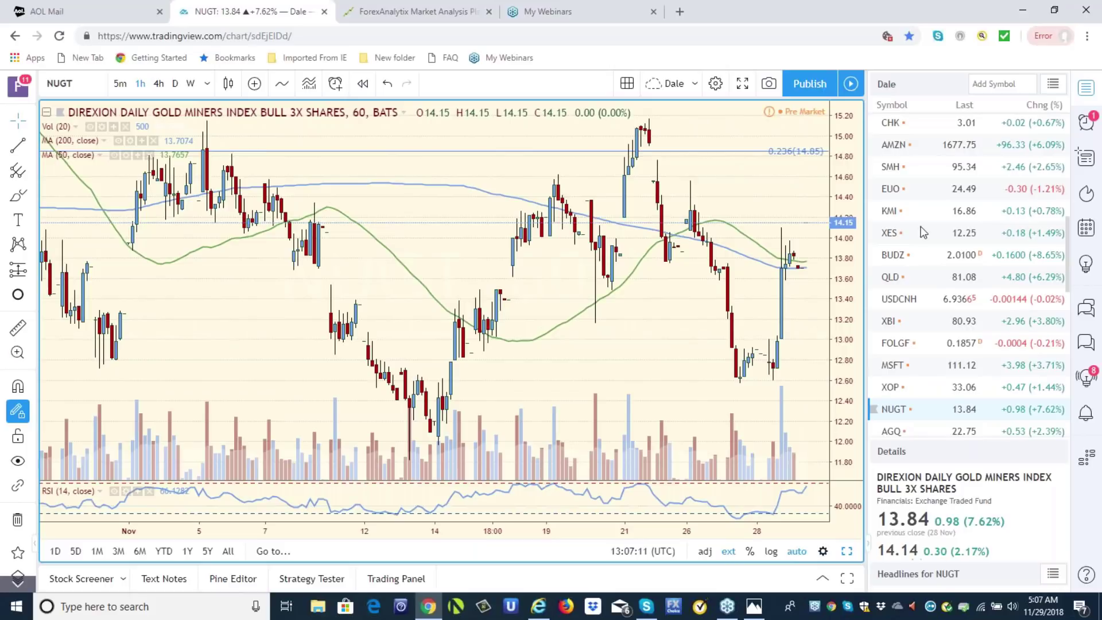
left_click(175, 84)
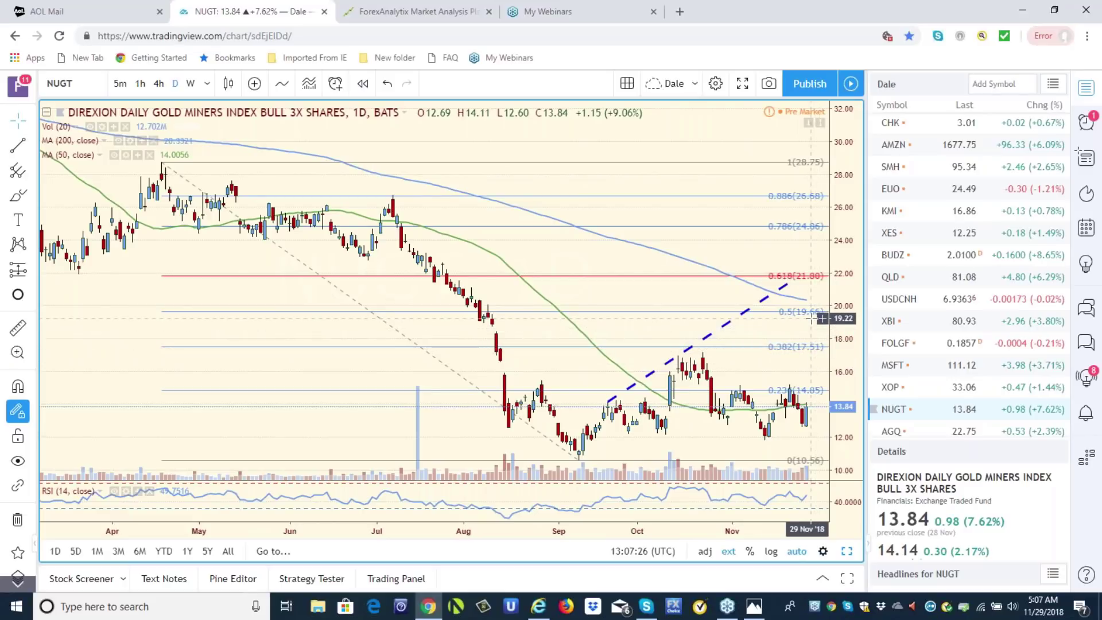
left_click(812, 314)
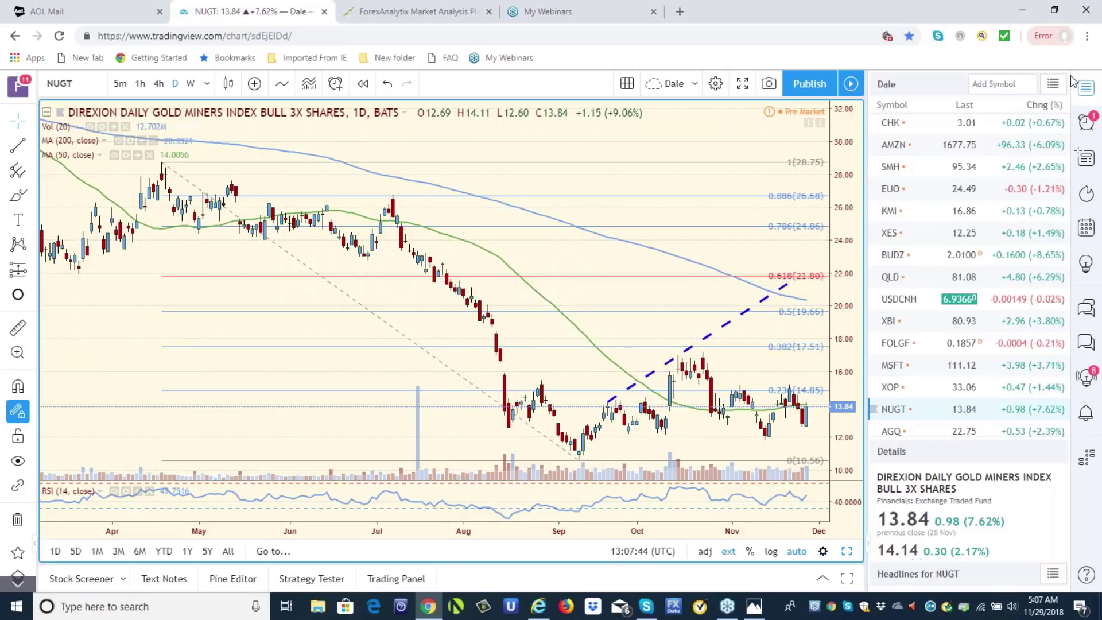
Load the forex and indices watchlist
left_click(1054, 84)
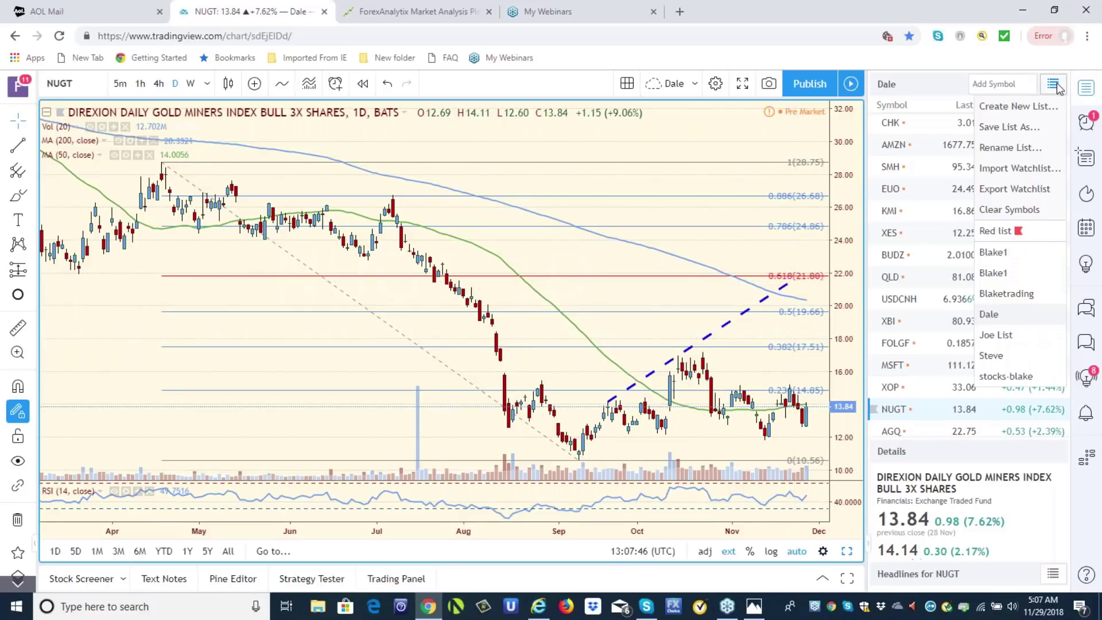
left_click(1006, 294)
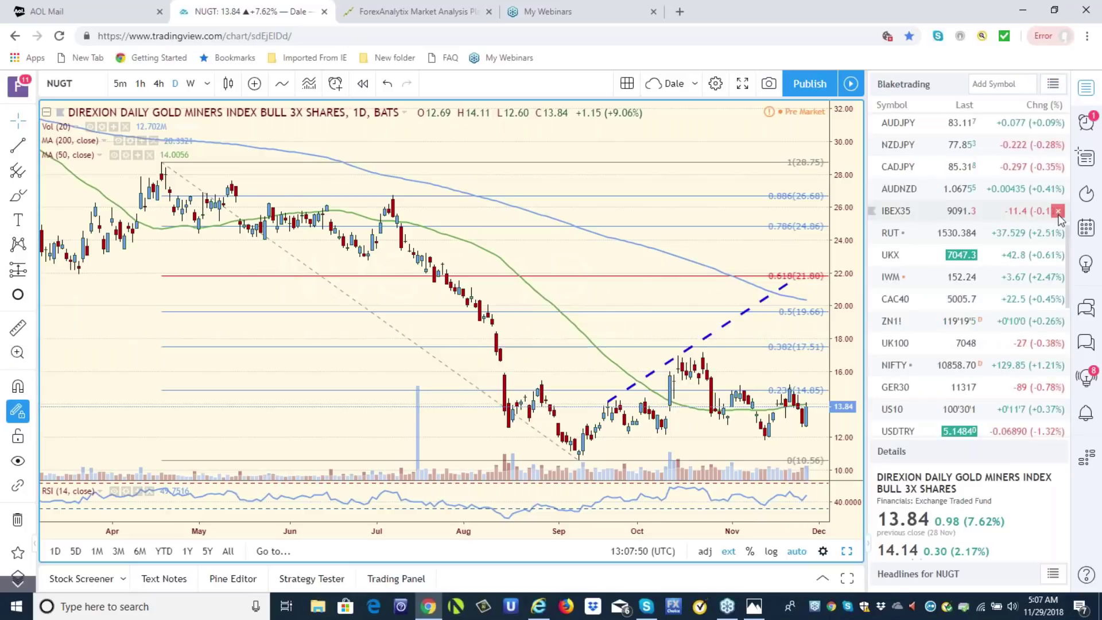
scroll(1068, 247, "up", 1)
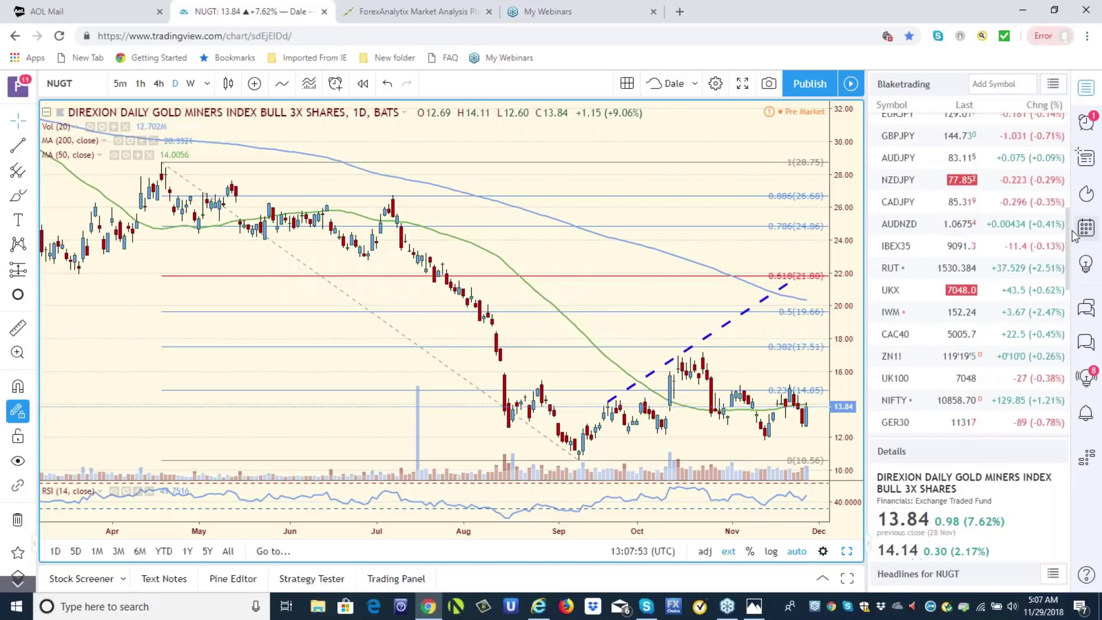
scroll(1069, 241, "up", 4)
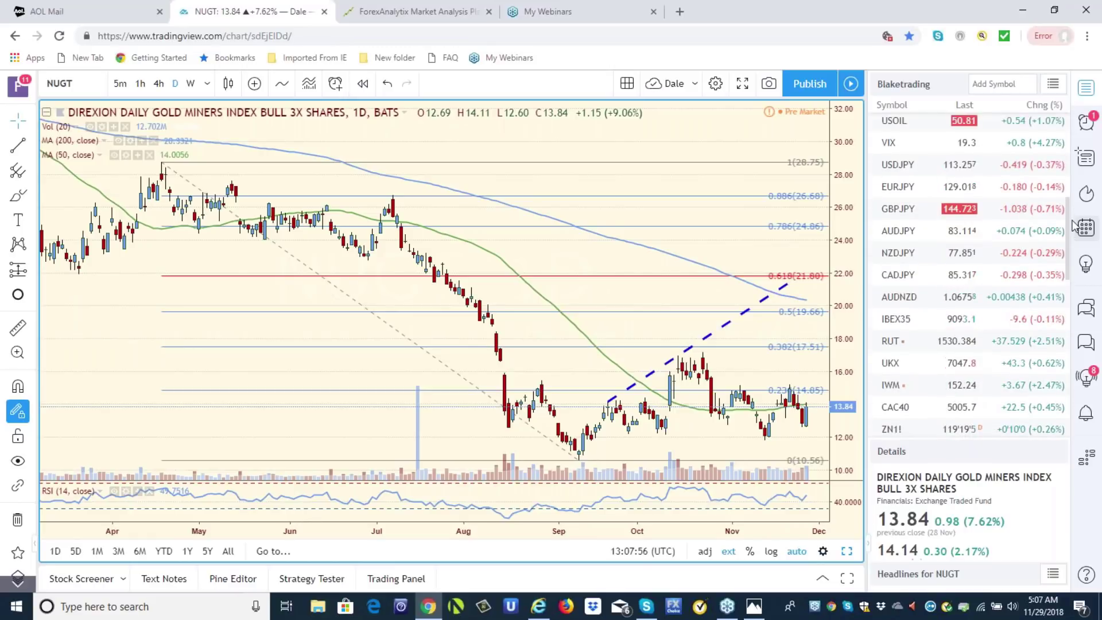
Open the XAUUSD gold chart and select its Fibonacci retracement
scroll(1073, 235, "down", 5)
scroll(1074, 262, "down", 3)
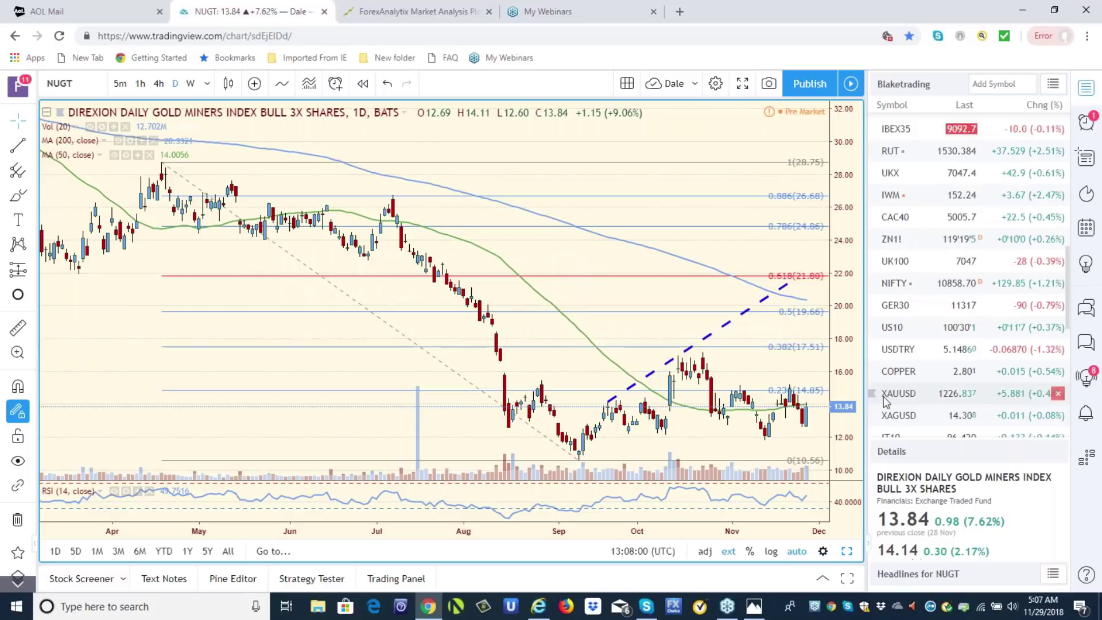
left_click(899, 396)
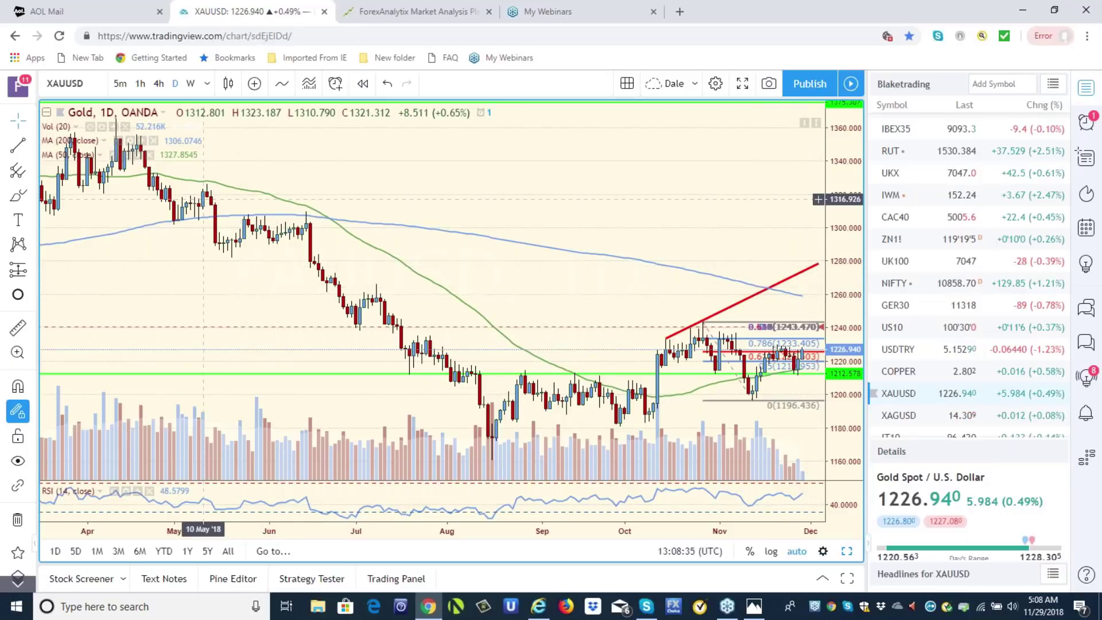
left_click(803, 376)
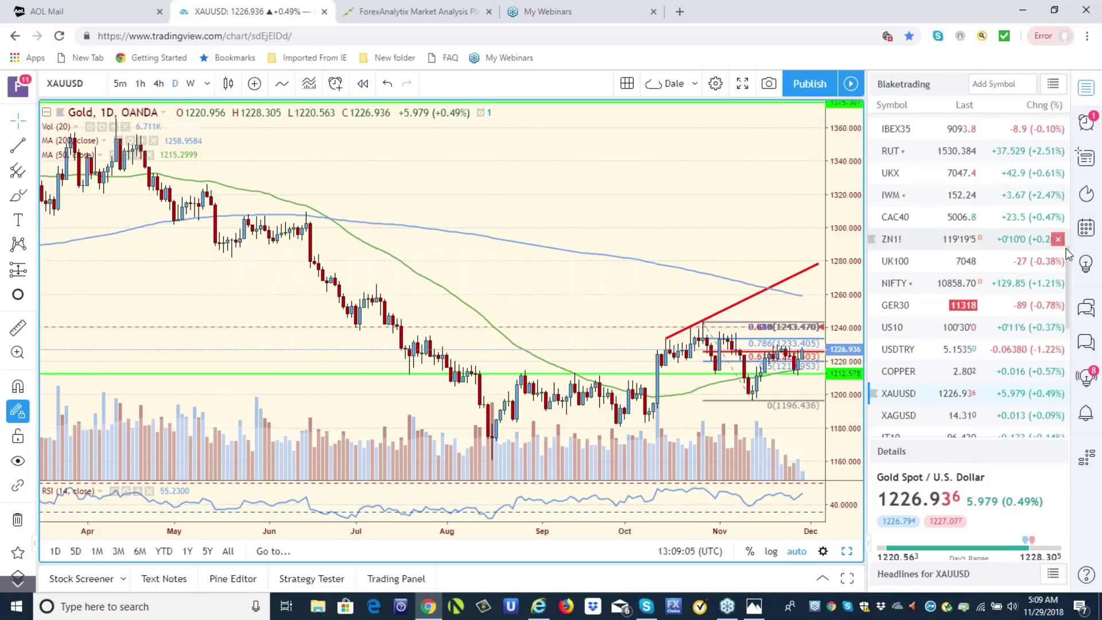
Review USDCHF, GBPUSD and EURUSD, then return to USDCHF on 4-hour bars
left_click_drag(1066, 250, 1070, 135)
left_click(1066, 135)
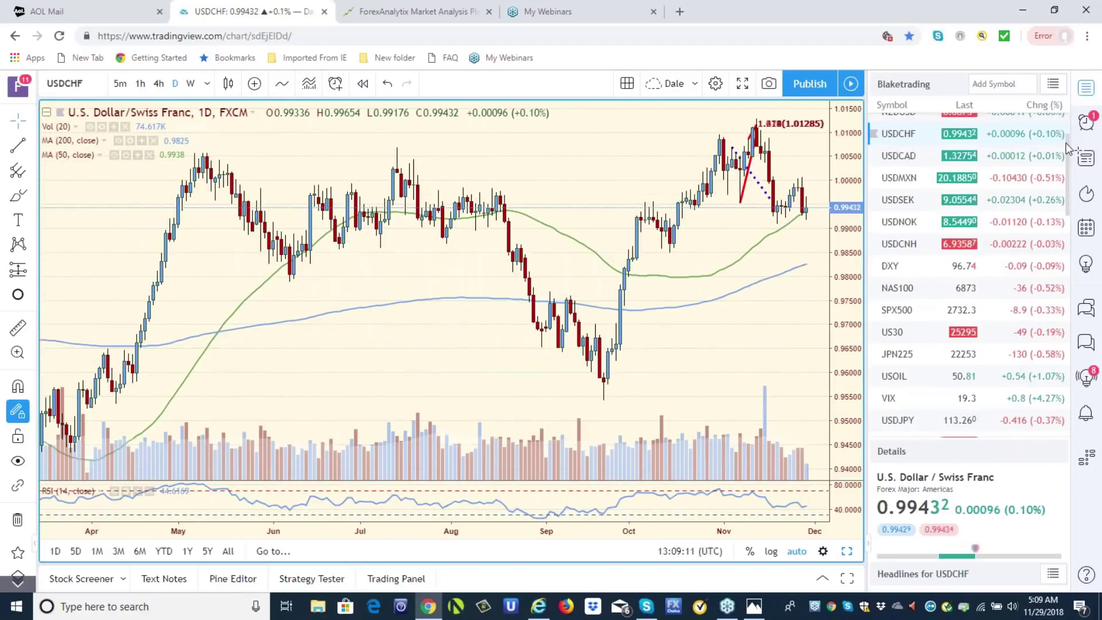
scroll(1066, 136, "up", 3)
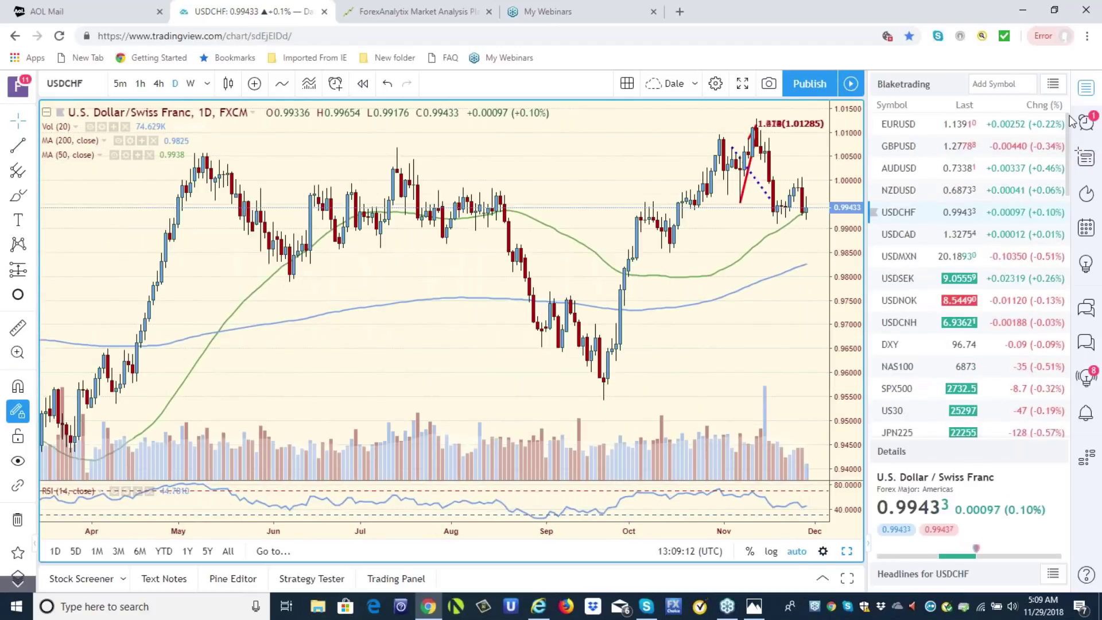
left_click(910, 147)
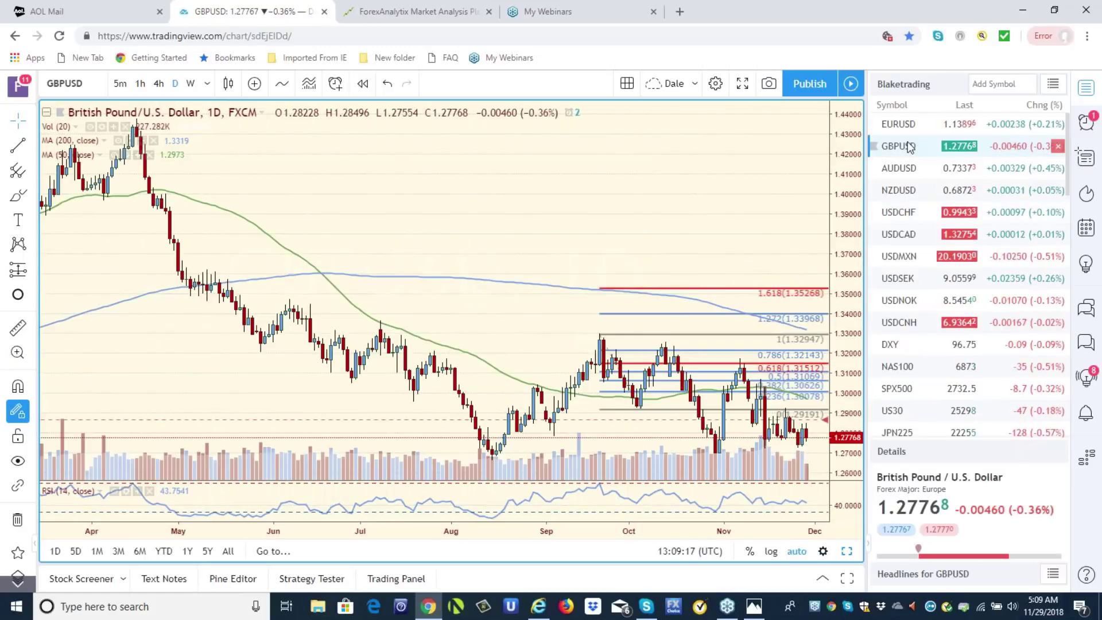
left_click(907, 128)
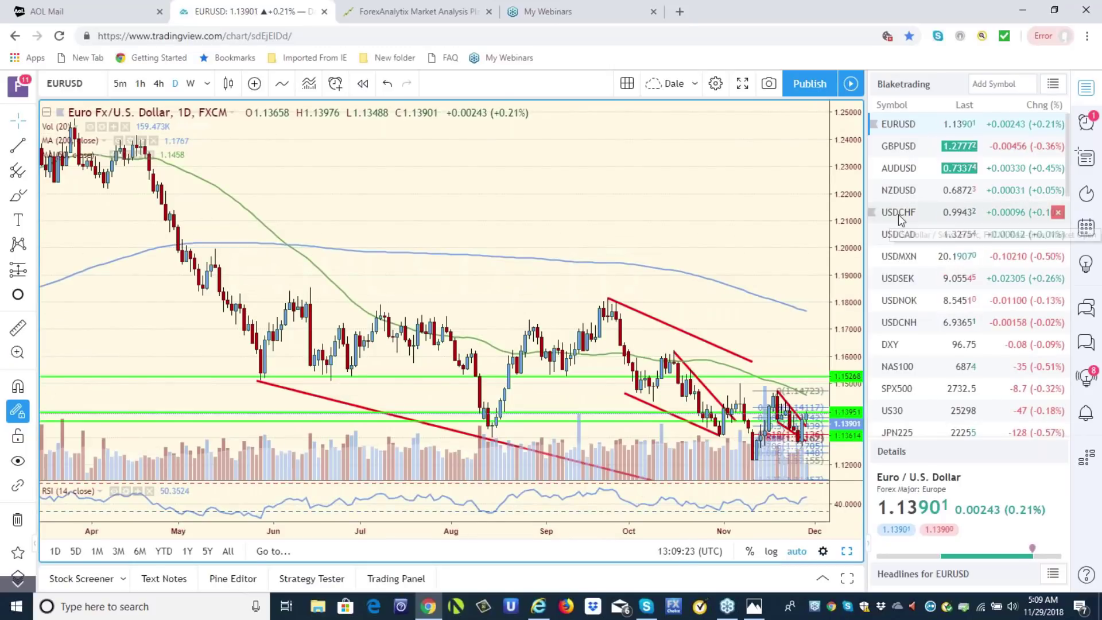
left_click(898, 215)
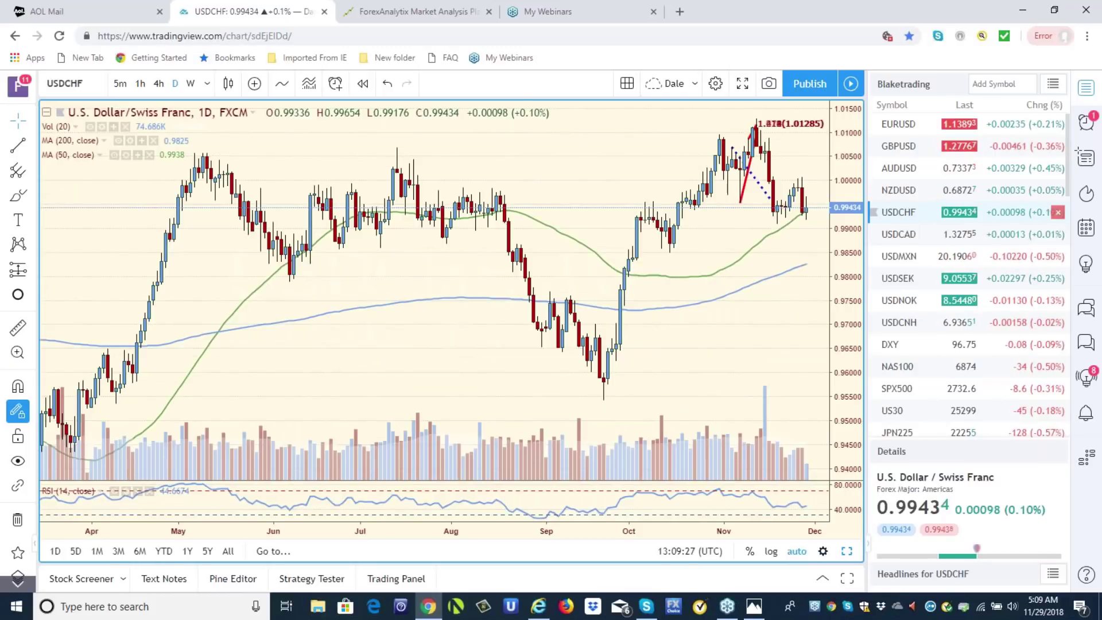
left_click(158, 84)
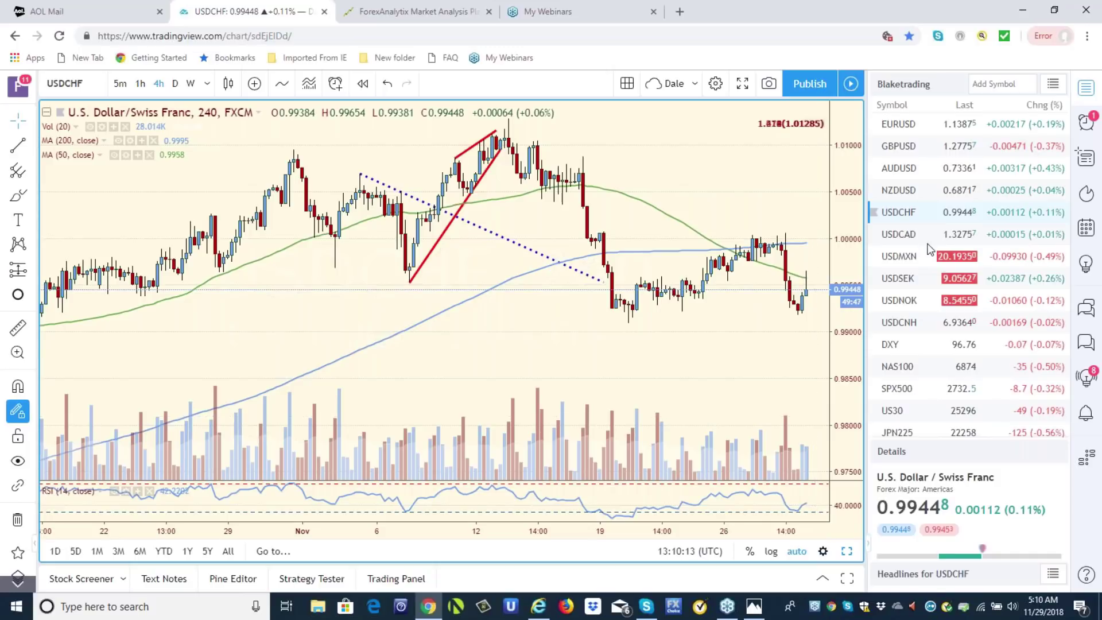
Glance at AUDUSD, then load the DXY chart on 4-hour candles
left_click(899, 168)
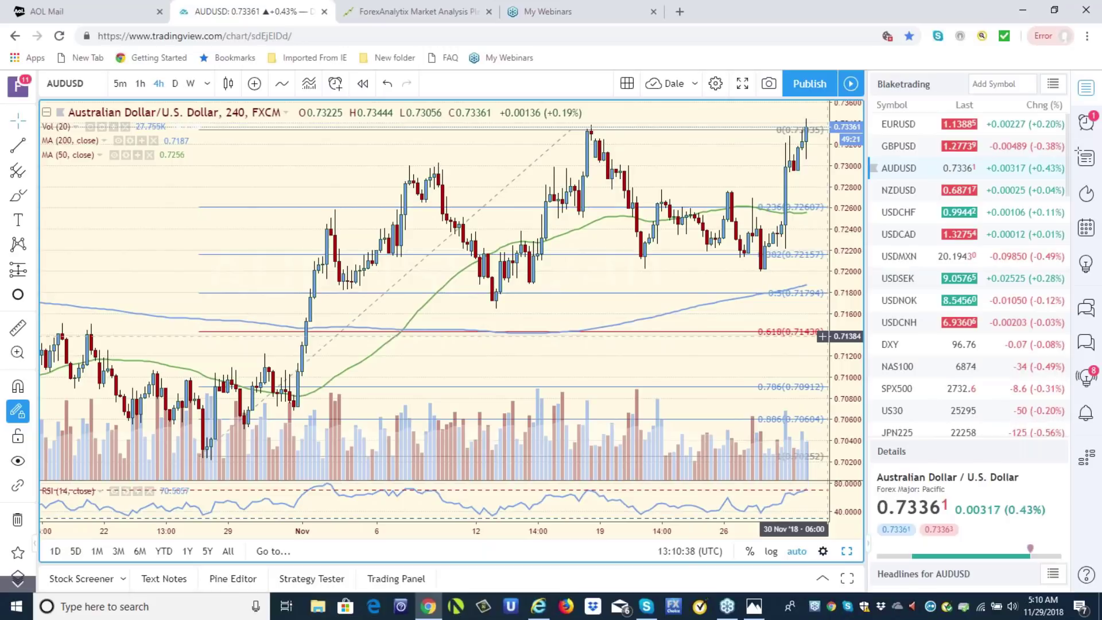
left_click(891, 346)
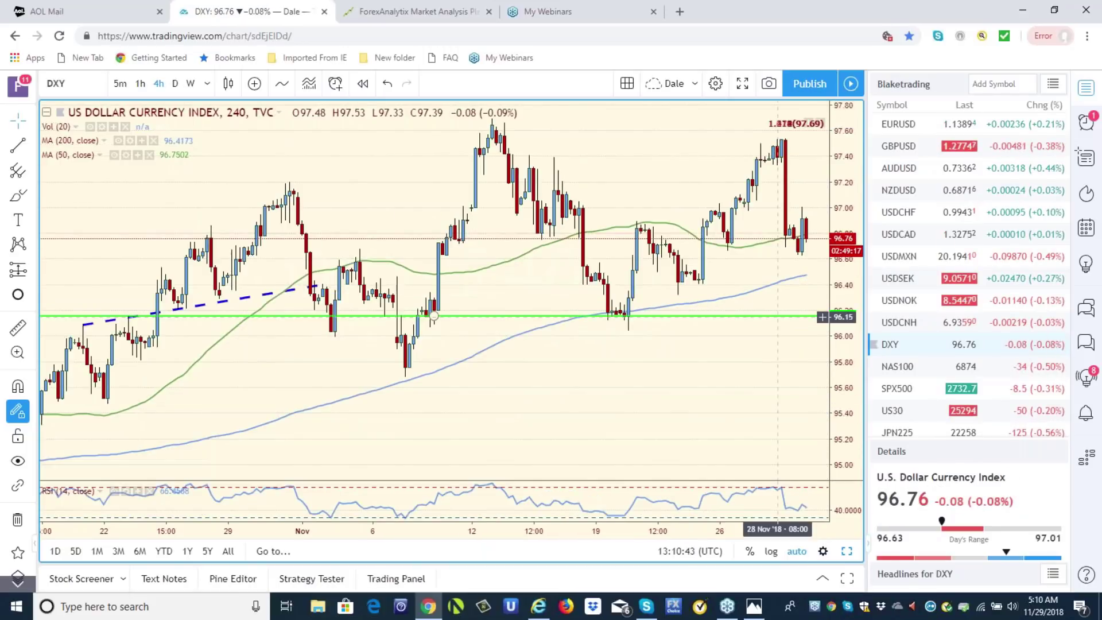
Set DXY to daily candles, then bring the ForexAnalytix dashboard forward
left_click(175, 85)
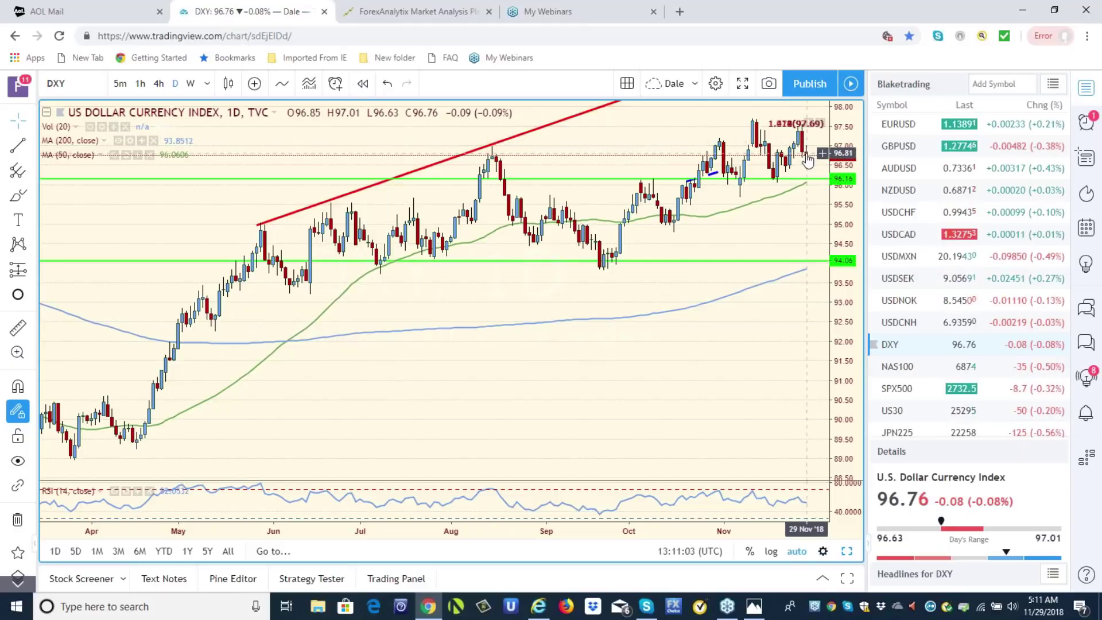
left_click(376, 18)
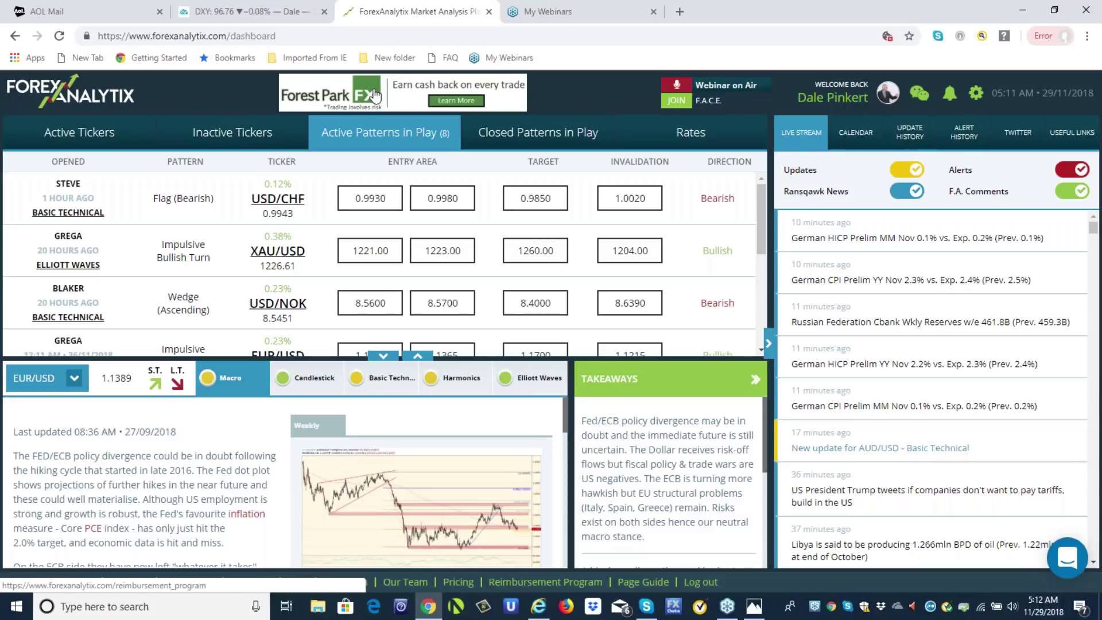
Open the Reimbursement Program page from the ForexAnalytix footer and deselect the page text
left_click(545, 581)
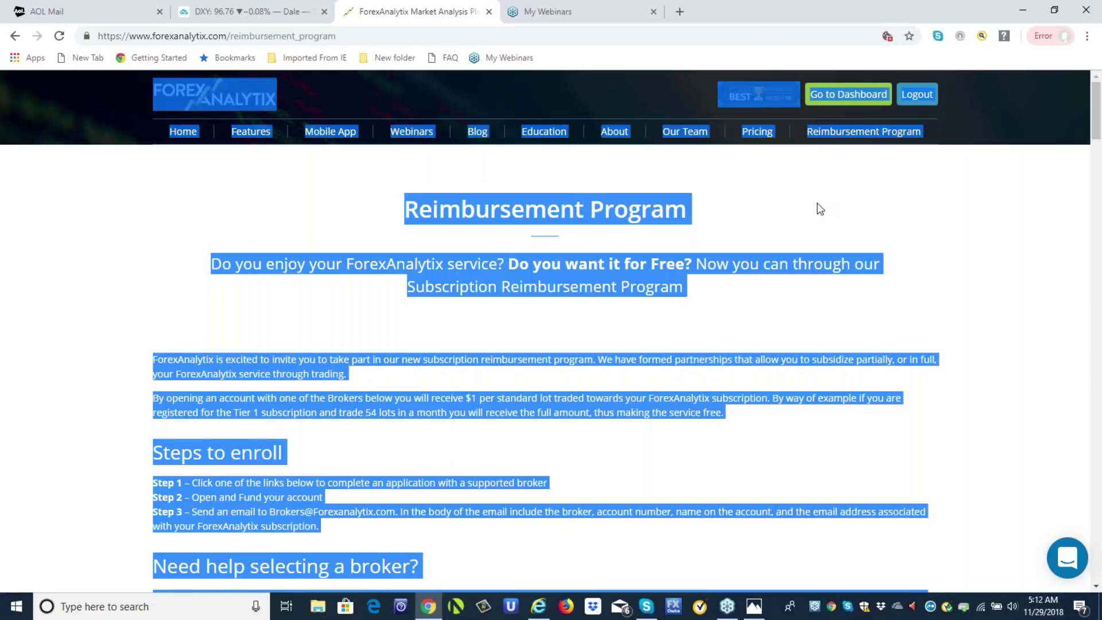
left_click(820, 209)
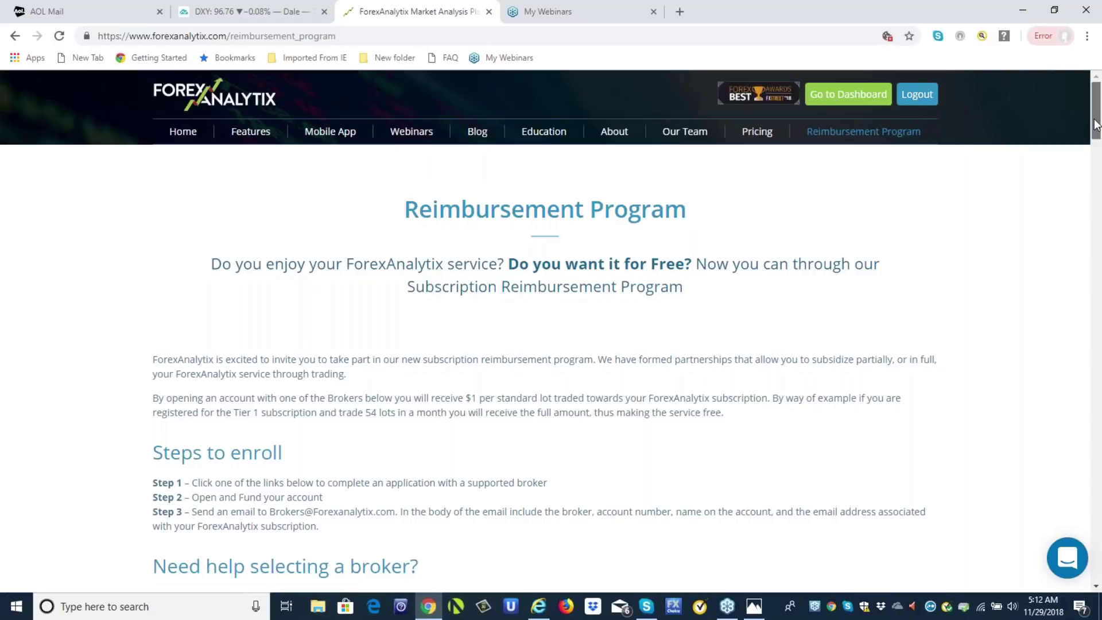
mouse_move(1096, 126)
left_mouse_down()
mouse_move(1095, 511)
mouse_move(1099, 123)
left_mouse_up()
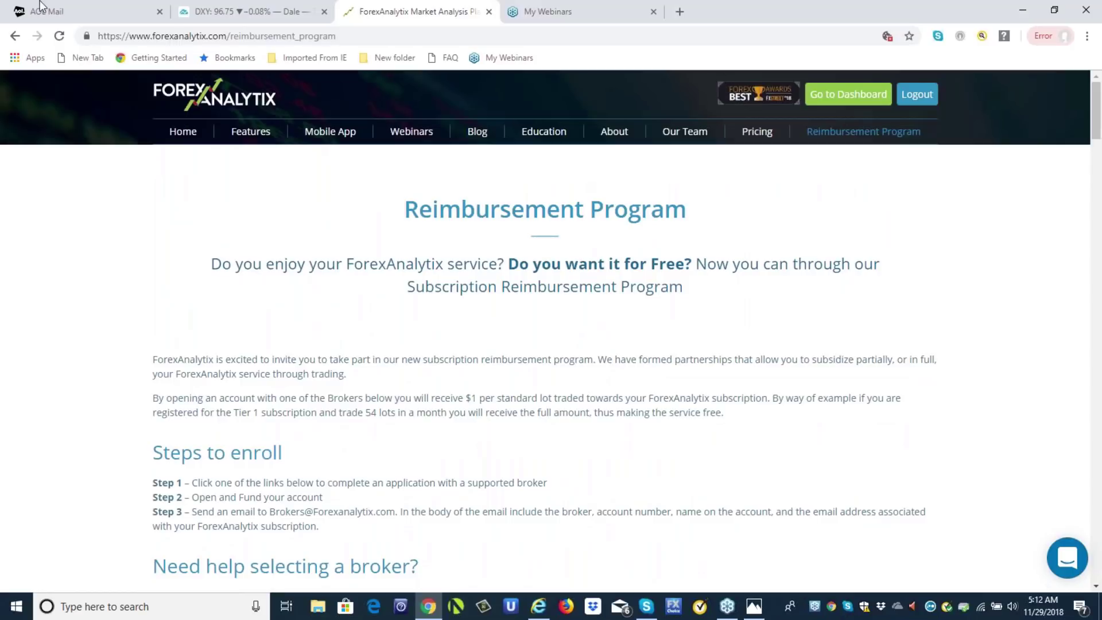
Return to the DXY TradingView tab, which shows the EURUSD hourly chart
left_click(214, 11)
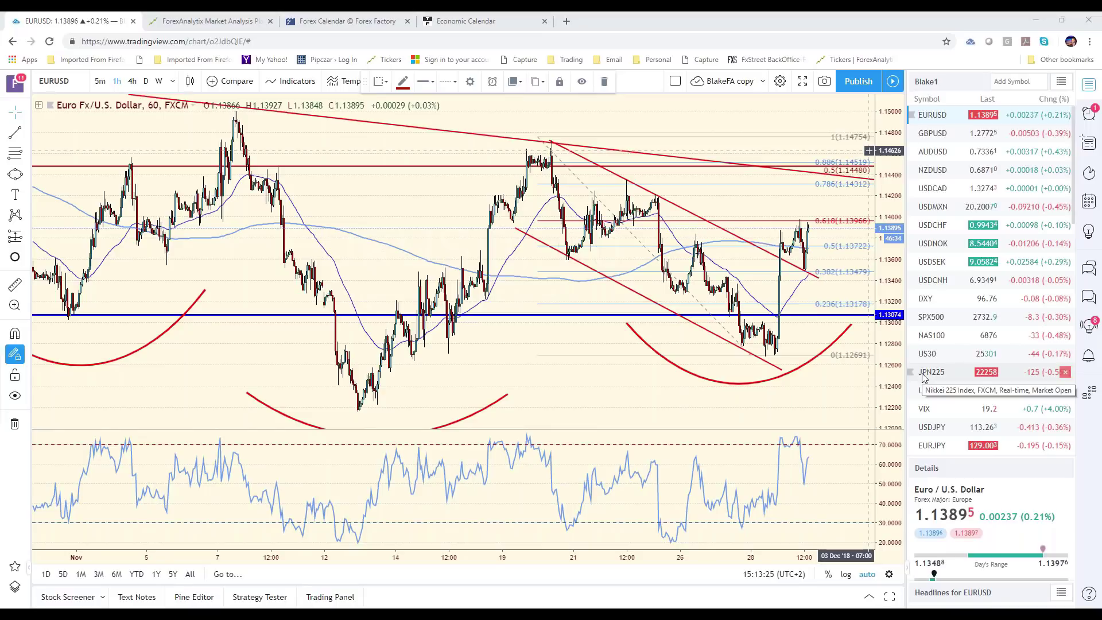
Load the DXY hourly chart and circle its recent highs near 97.50 with a green brush loop
left_click(969, 299)
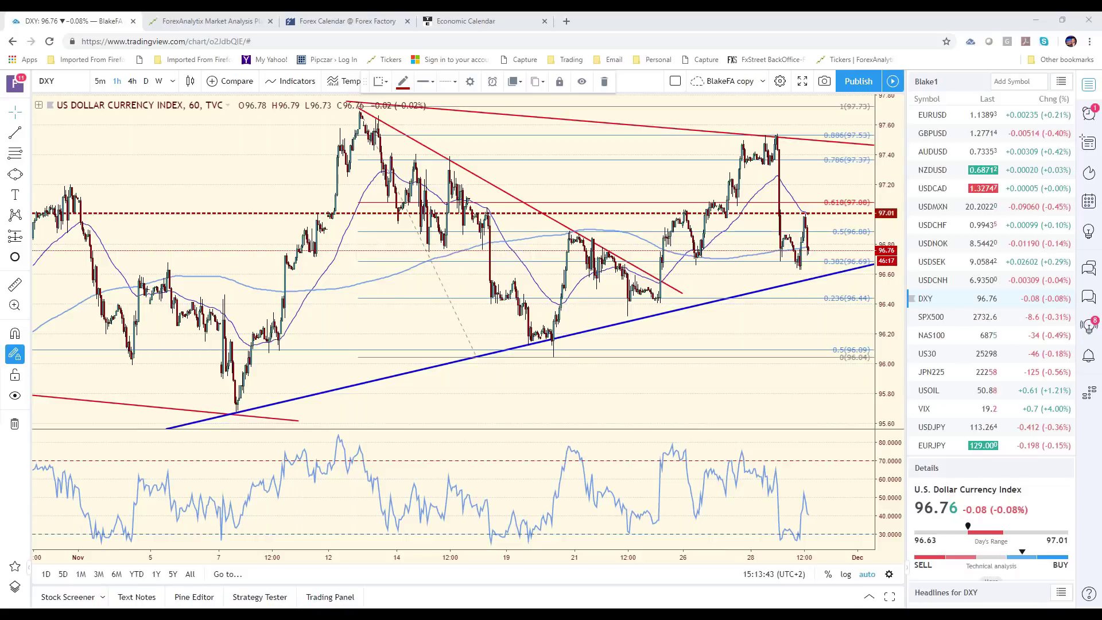
left_click(775, 129)
mouse_move(744, 133)
left_mouse_down()
mouse_move(737, 181)
mouse_move(792, 143)
mouse_move(787, 127)
left_mouse_up()
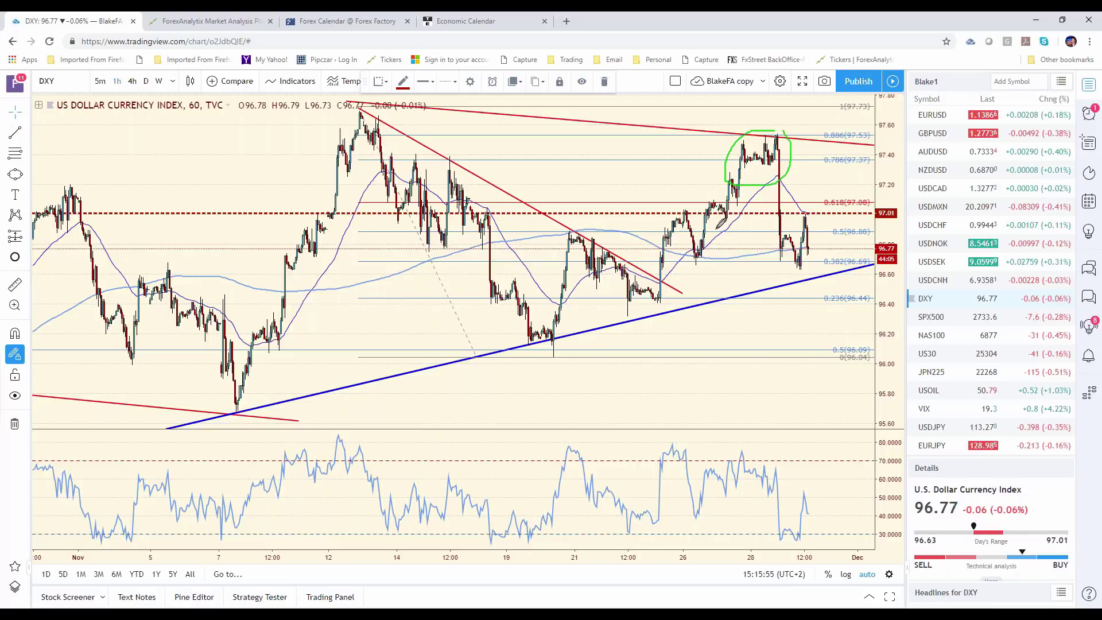
Sketch green brush paths by the 0.886 fib and up into the highs, then undo them all
mouse_move(838, 125)
left_mouse_down()
mouse_move(839, 144)
mouse_move(861, 127)
mouse_move(831, 125)
left_mouse_up()
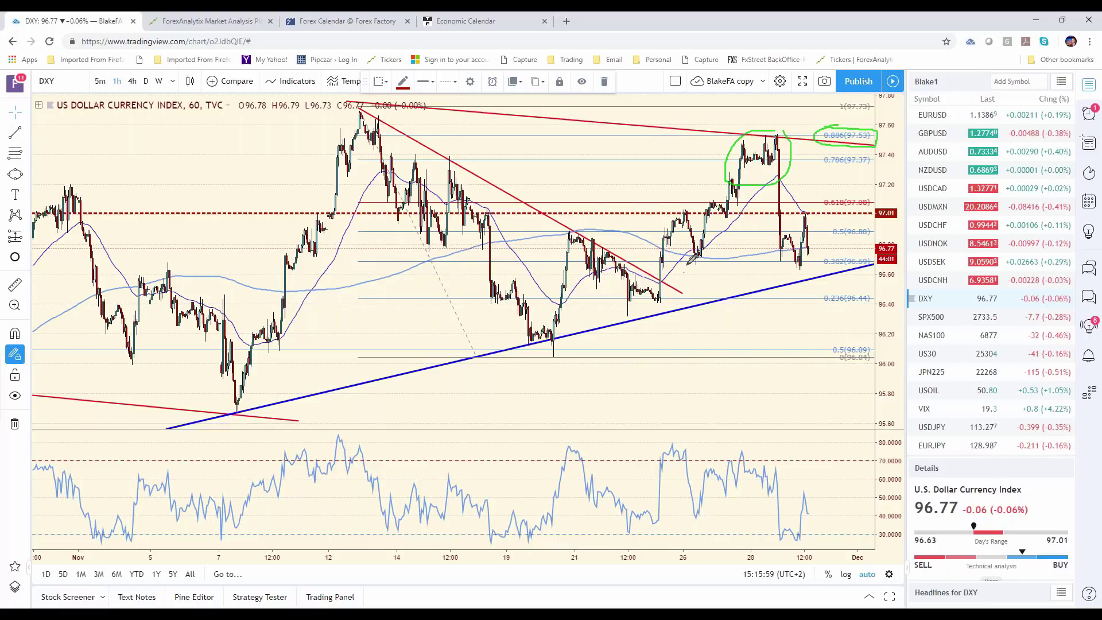
left_click_drag(687, 265, 726, 216)
left_click_drag(562, 236, 785, 130)
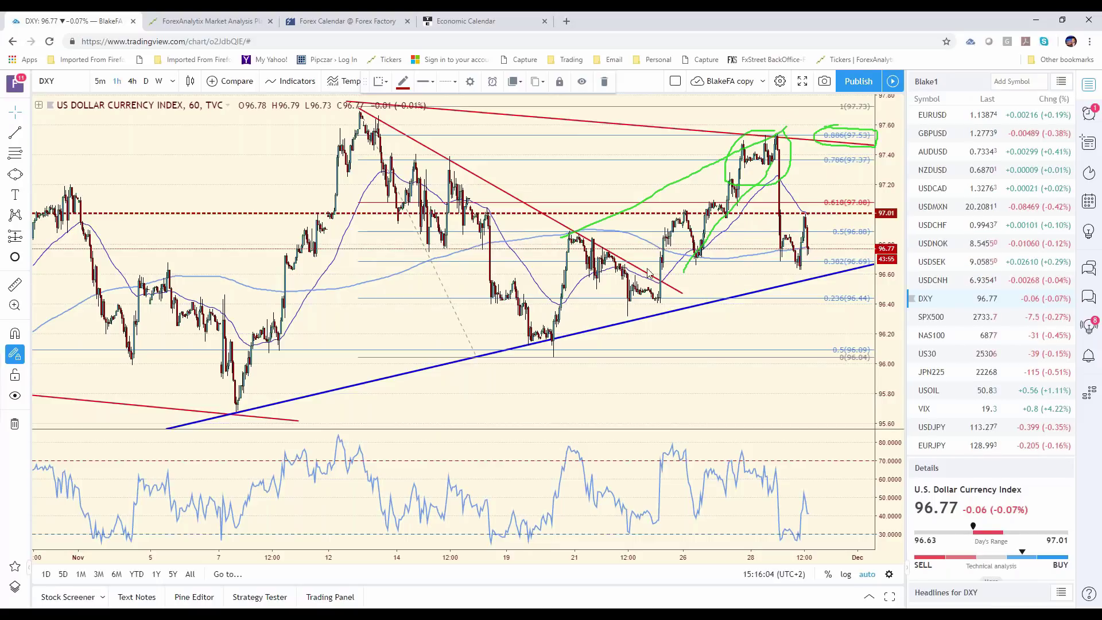
key("ctrl+z")
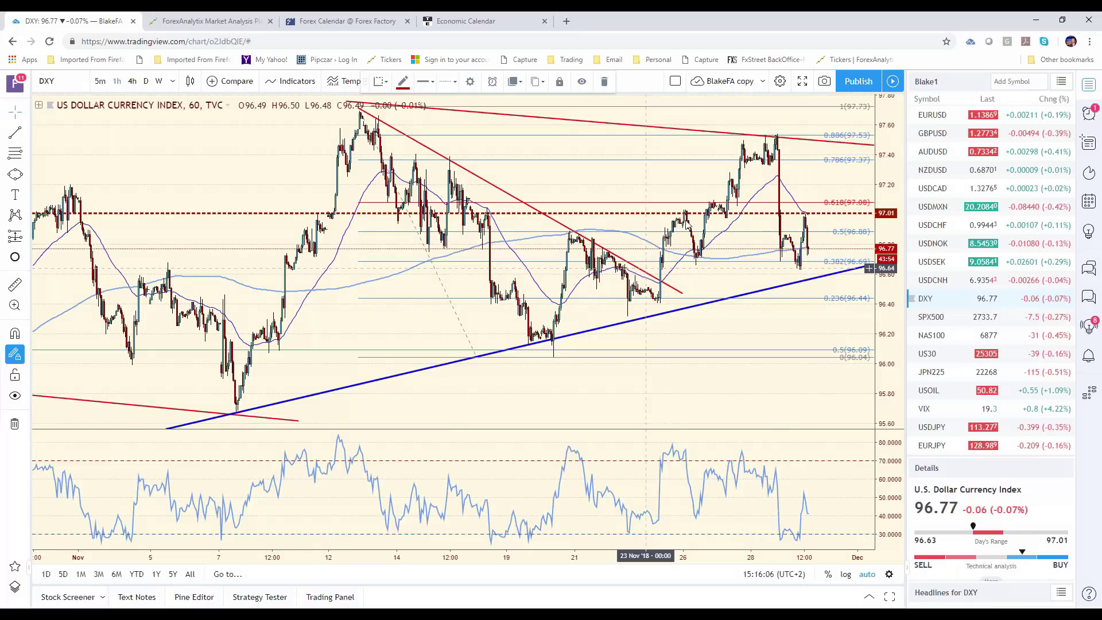
Cycle through EURUSD, USDNOK and USDCAD, switch to daily candles, then step up to AUDUSD
left_click(932, 114)
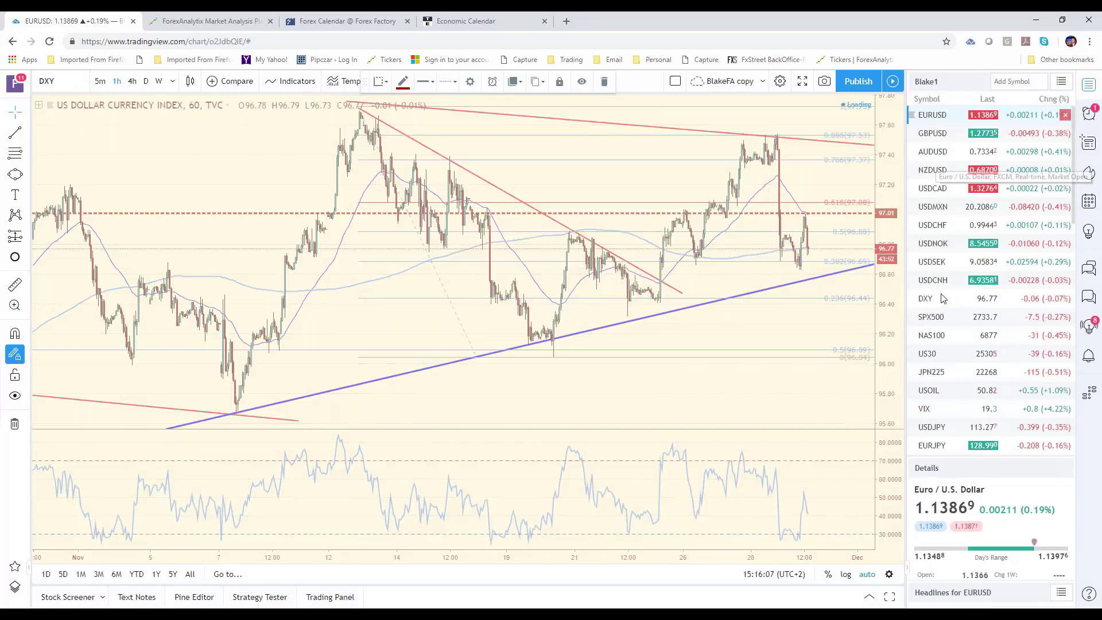
left_click(1013, 252)
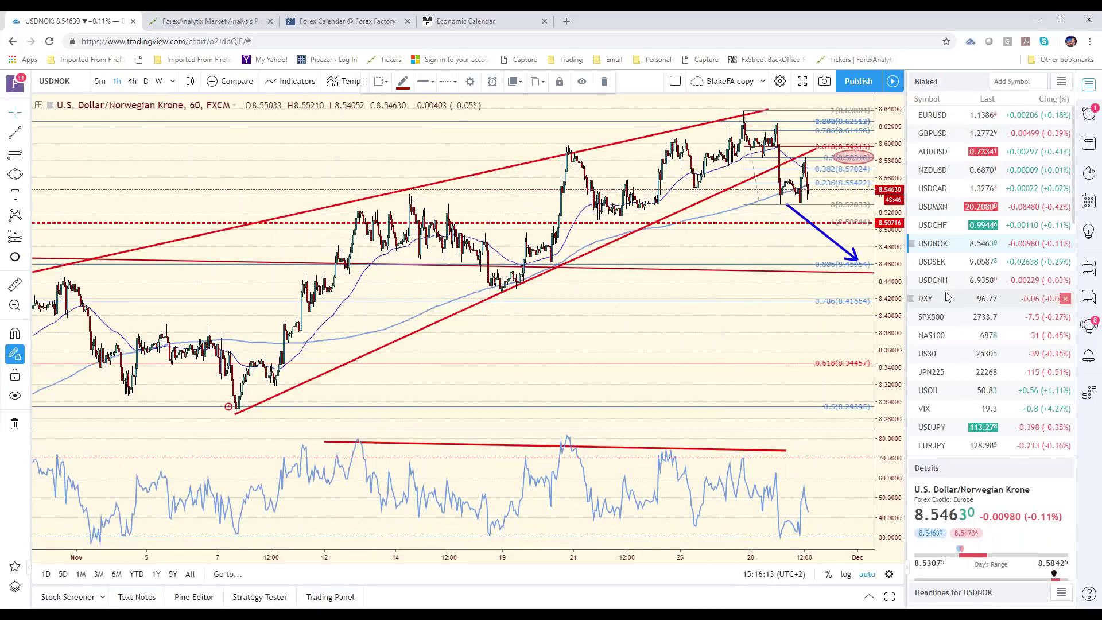
left_click(947, 195)
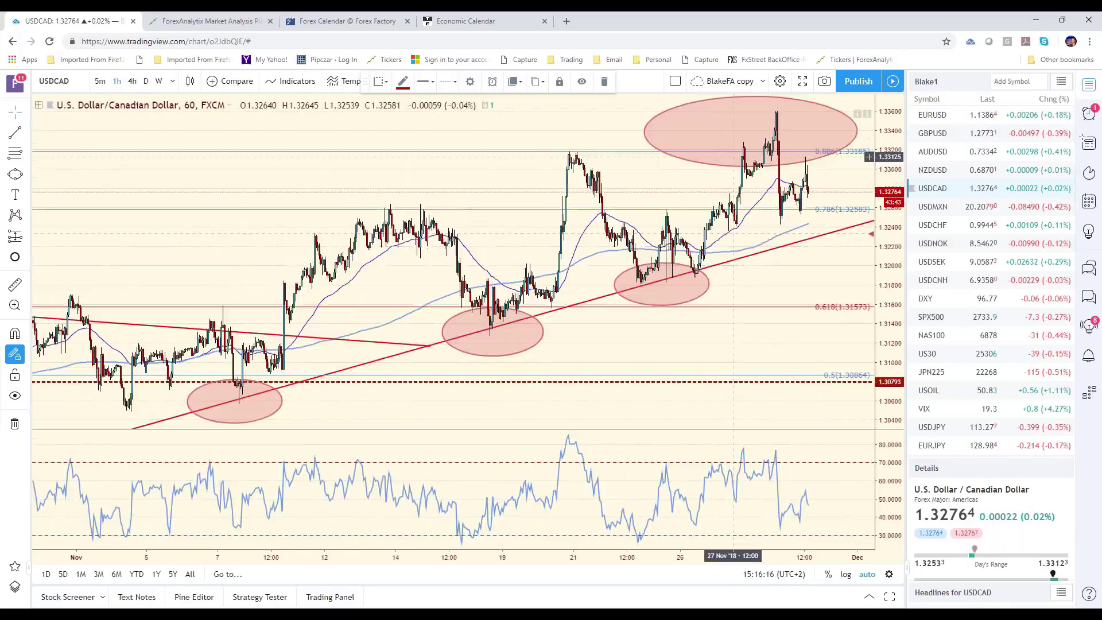
left_click(146, 81)
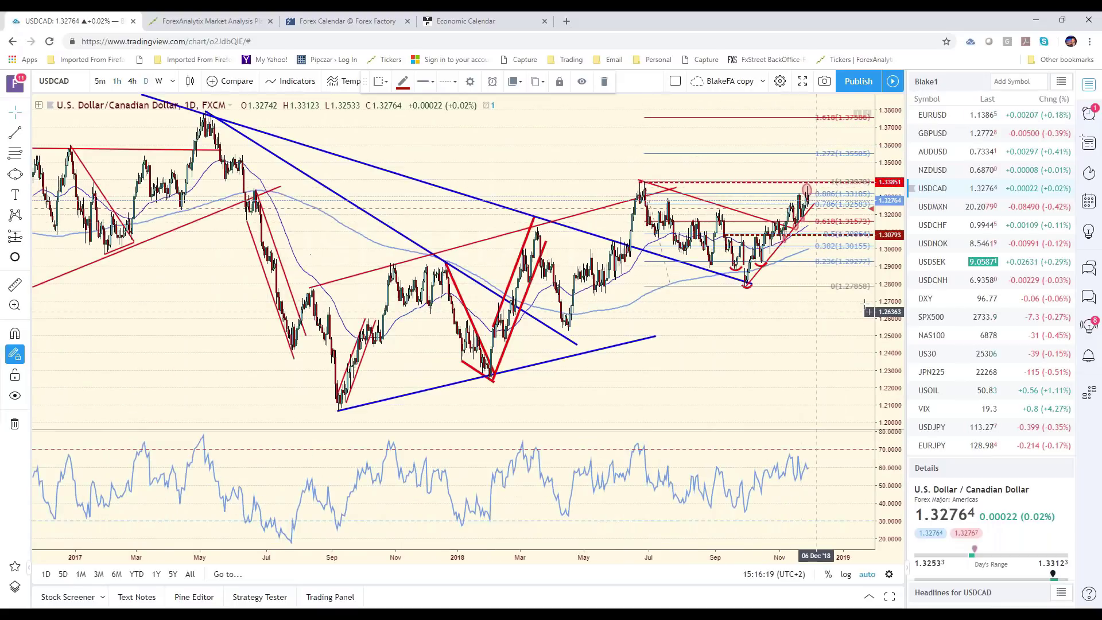
key("Up")
key("Up")
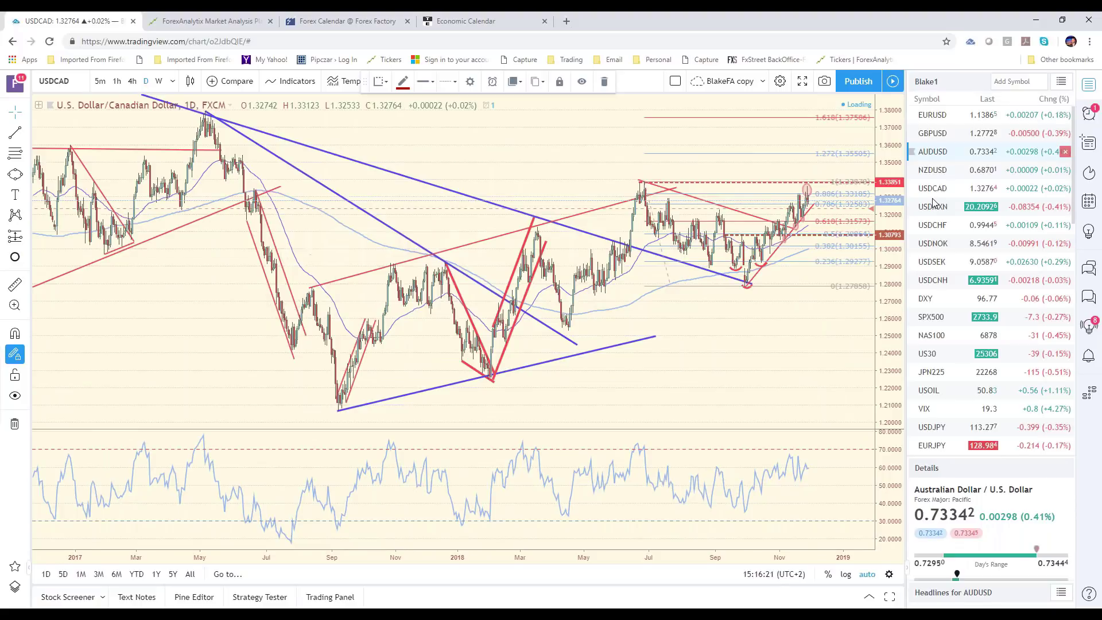
Zoom into AUDUSD, review NZDUSD's pink support zone, then load the EURUSD chart
scroll(795, 385, "up", 3)
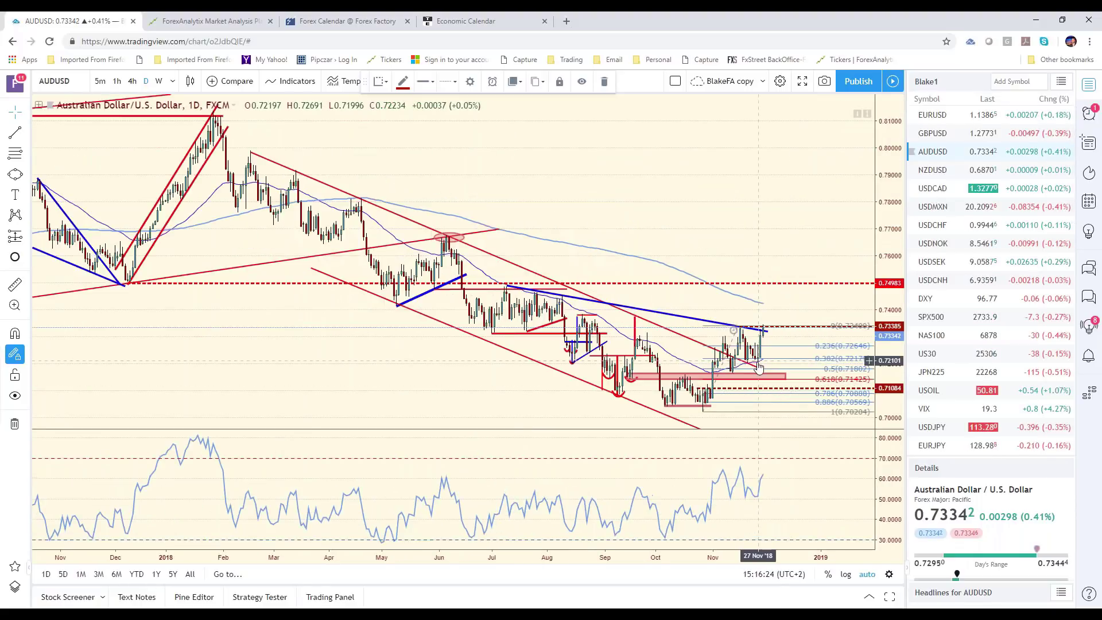
key("Down")
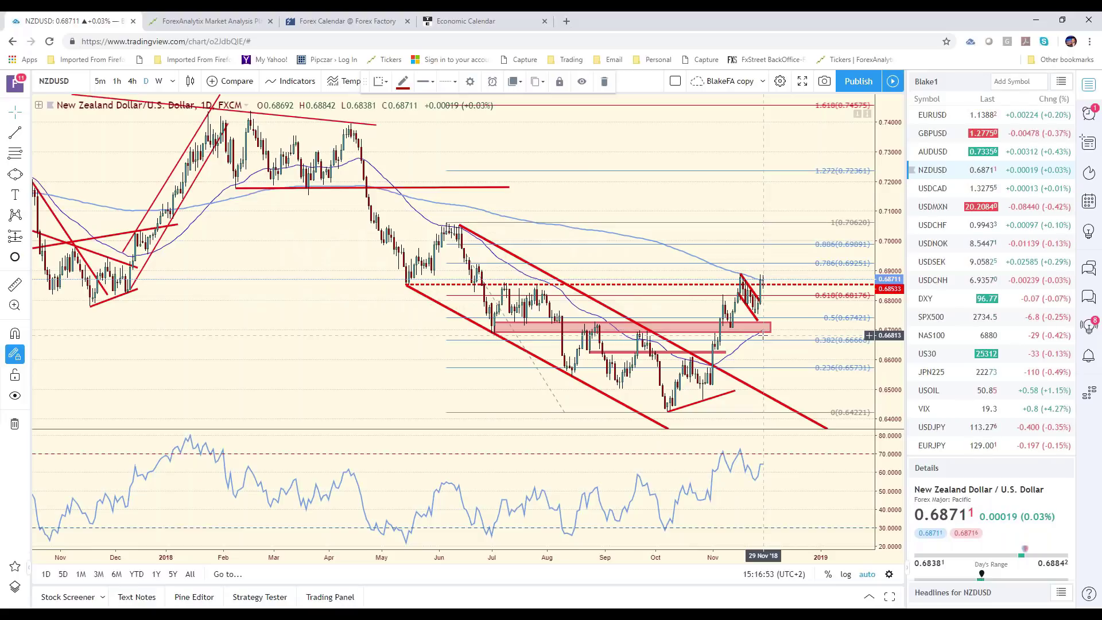
left_click(752, 332)
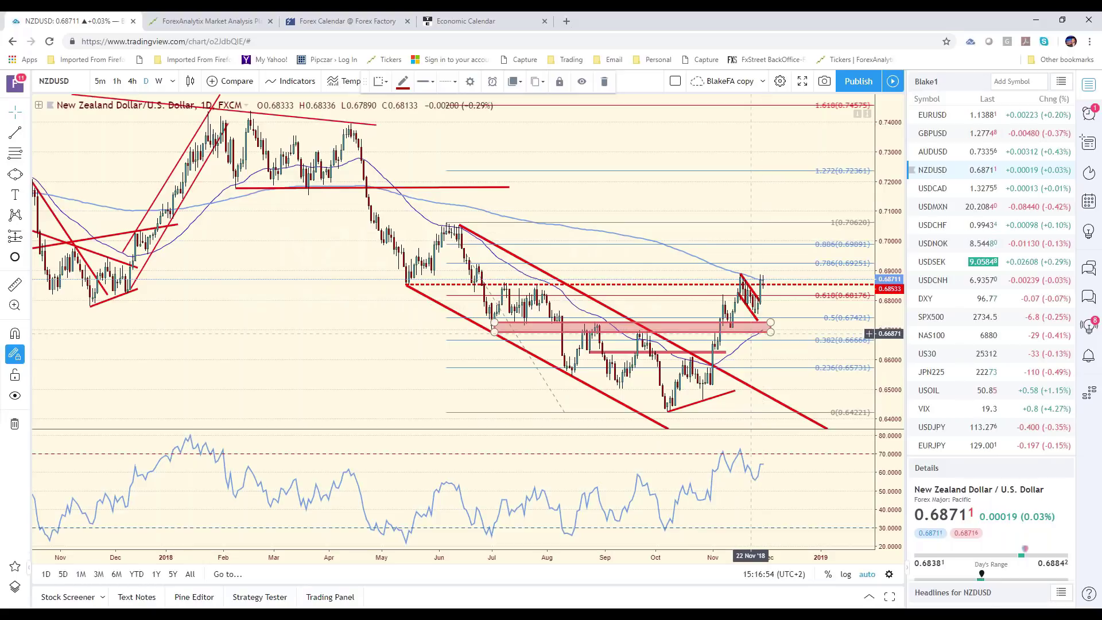
left_click(637, 268)
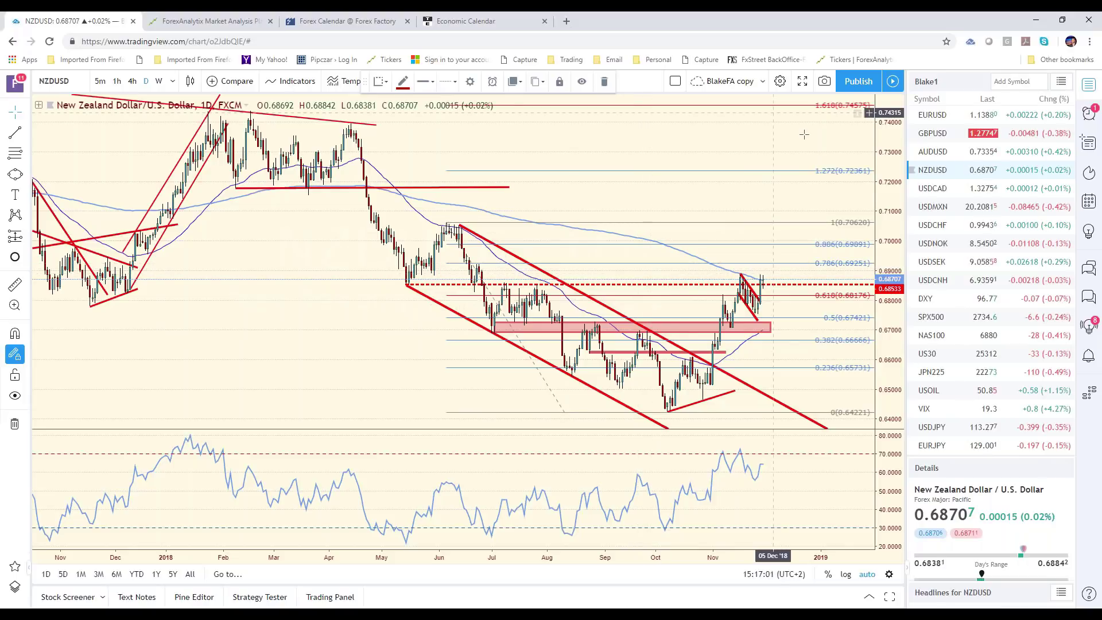
left_click(952, 115)
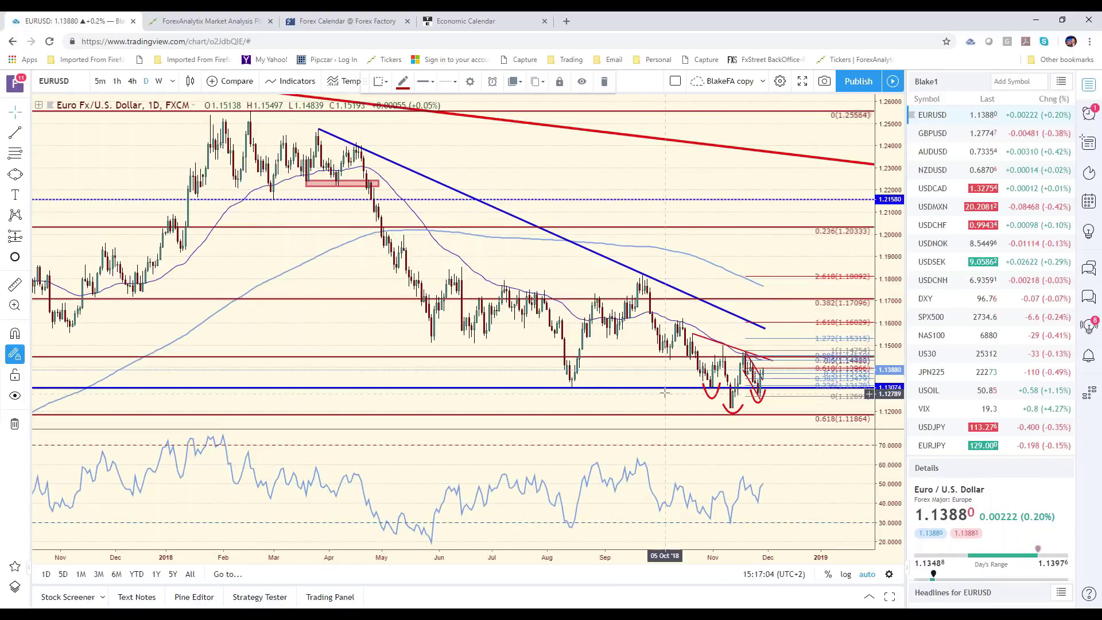
Zoom the EURUSD daily chart in to the May–December 2018 range
scroll(656, 391, "up", 3)
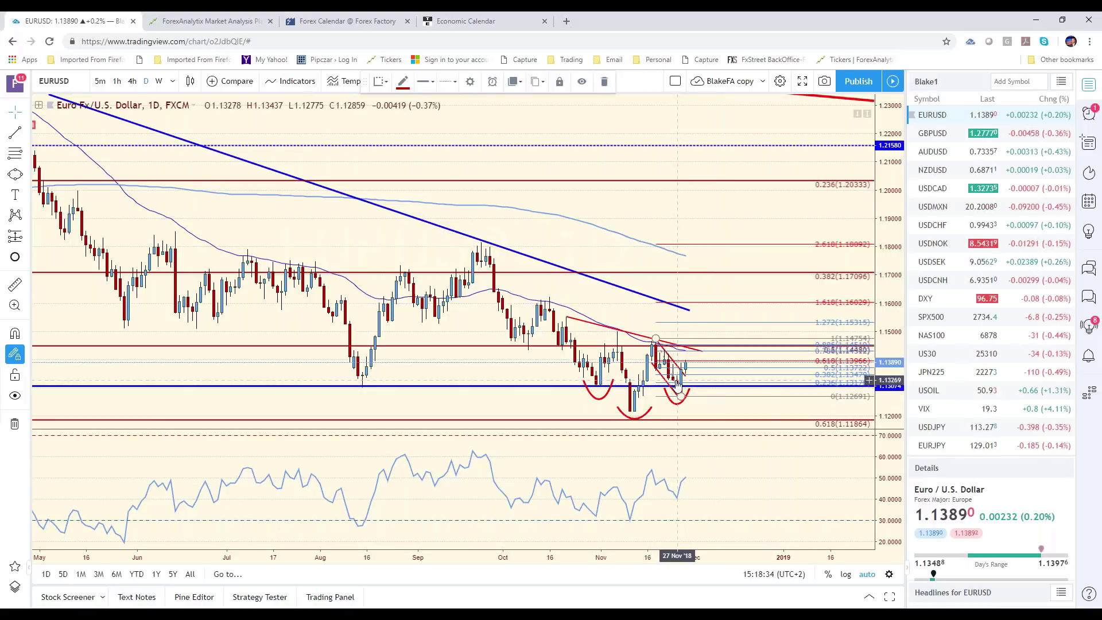
Bring up USDNOK, then the USDSEK daily chart
left_click(933, 243)
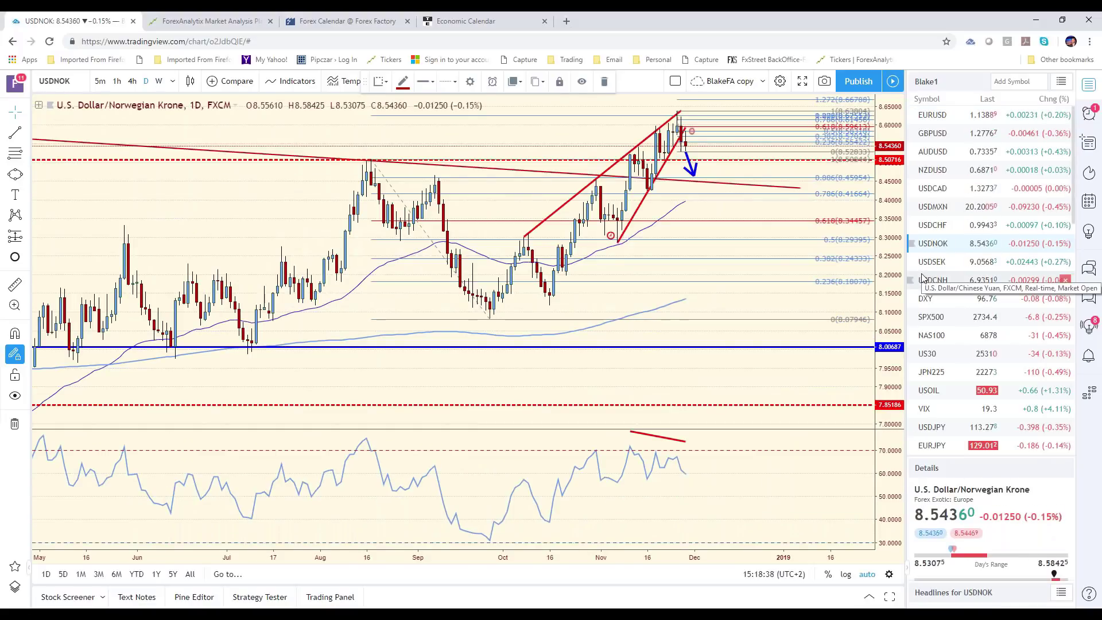
left_click(927, 261)
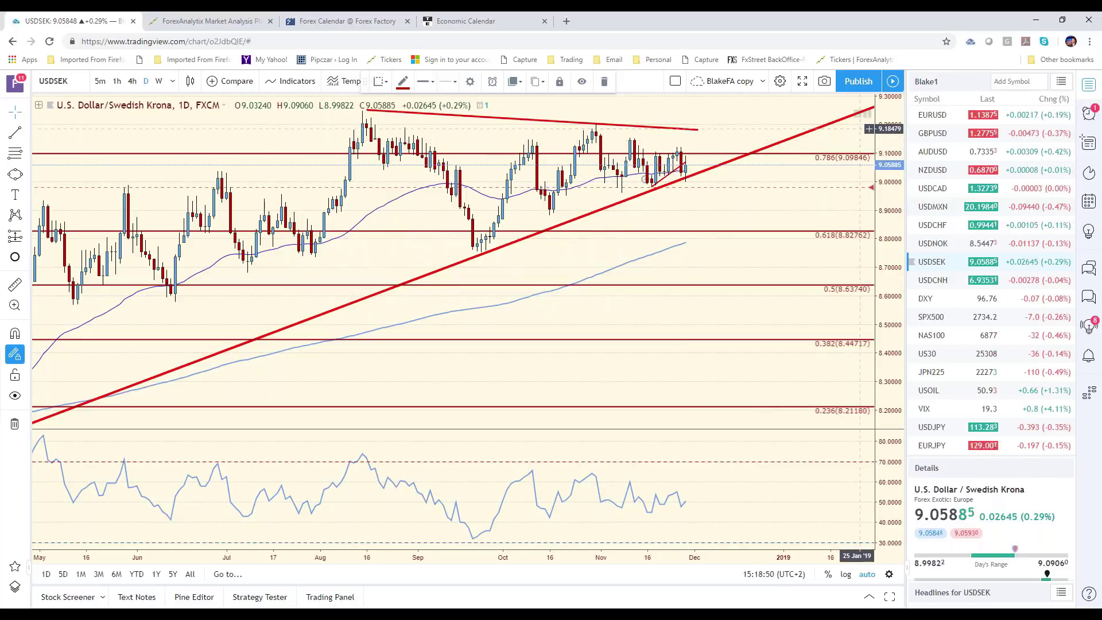
Switch the chart back to EURUSD on the daily timeframe
left_click(931, 116)
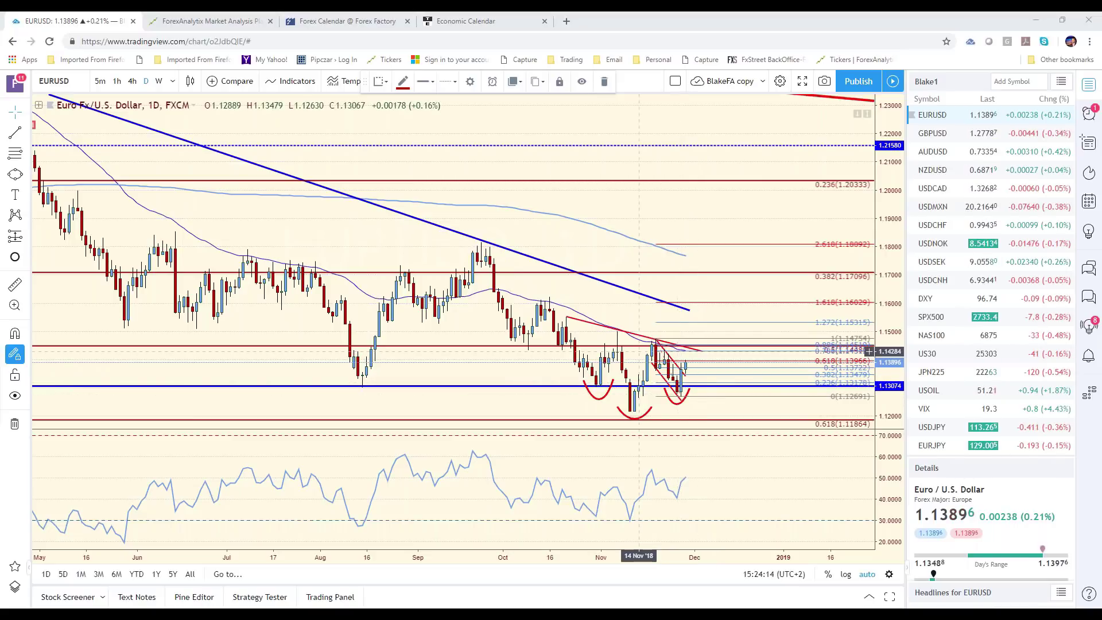
Put EURUSD on 1-hour candles and zoom out to cover mid-to-late November
left_click(115, 82)
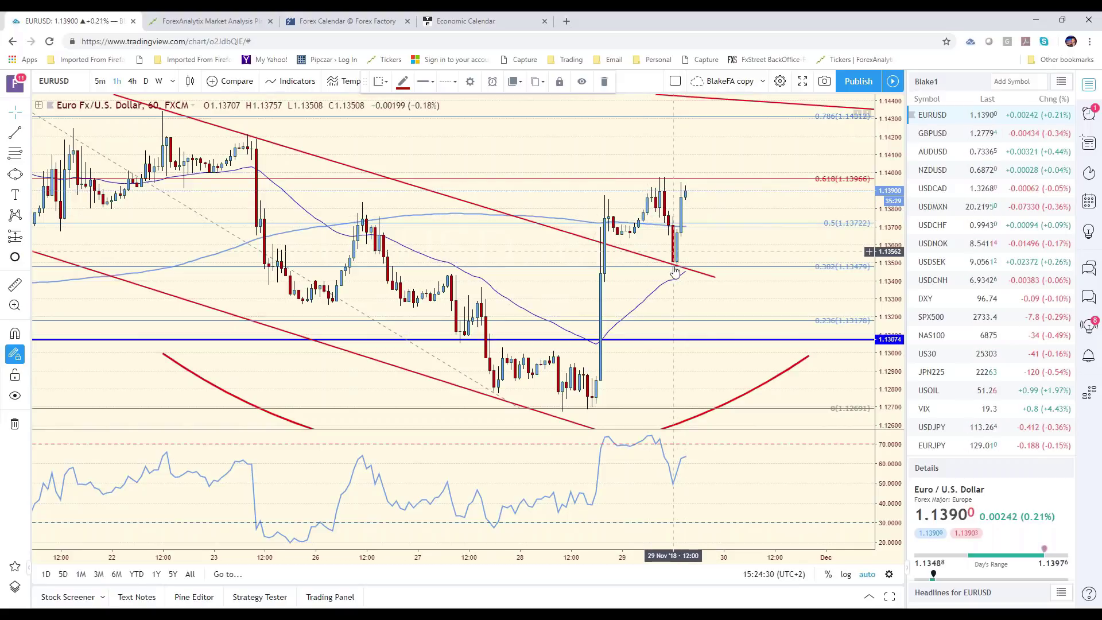
scroll(659, 277, "down", 3)
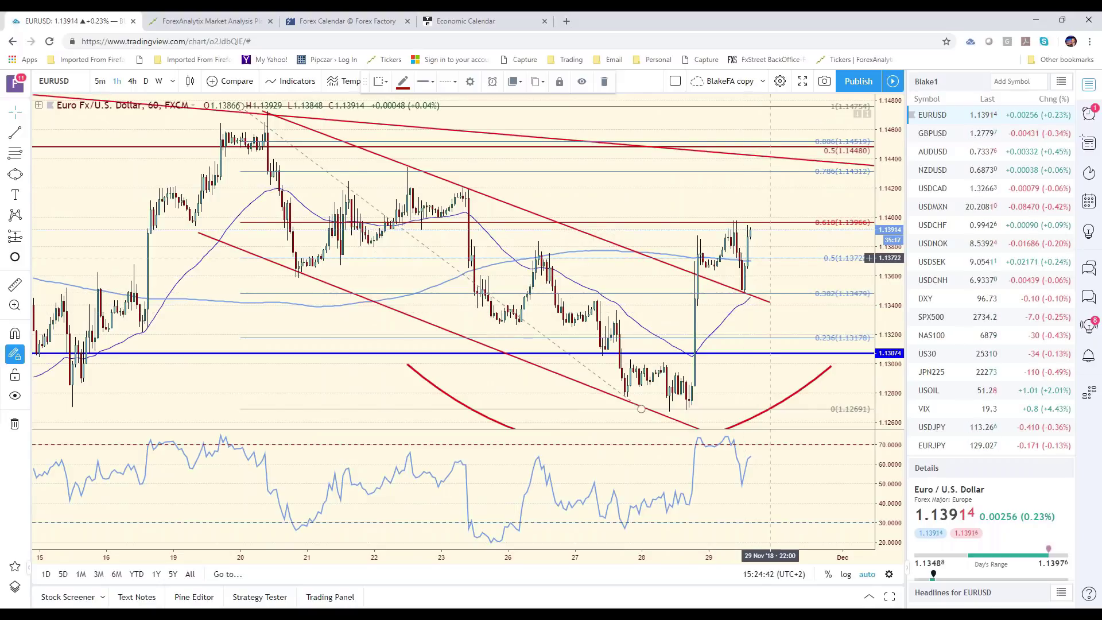
Review GBPUSD zoomed out, then move down the watchlist to the AUDUSD hourly chart
left_click(942, 134)
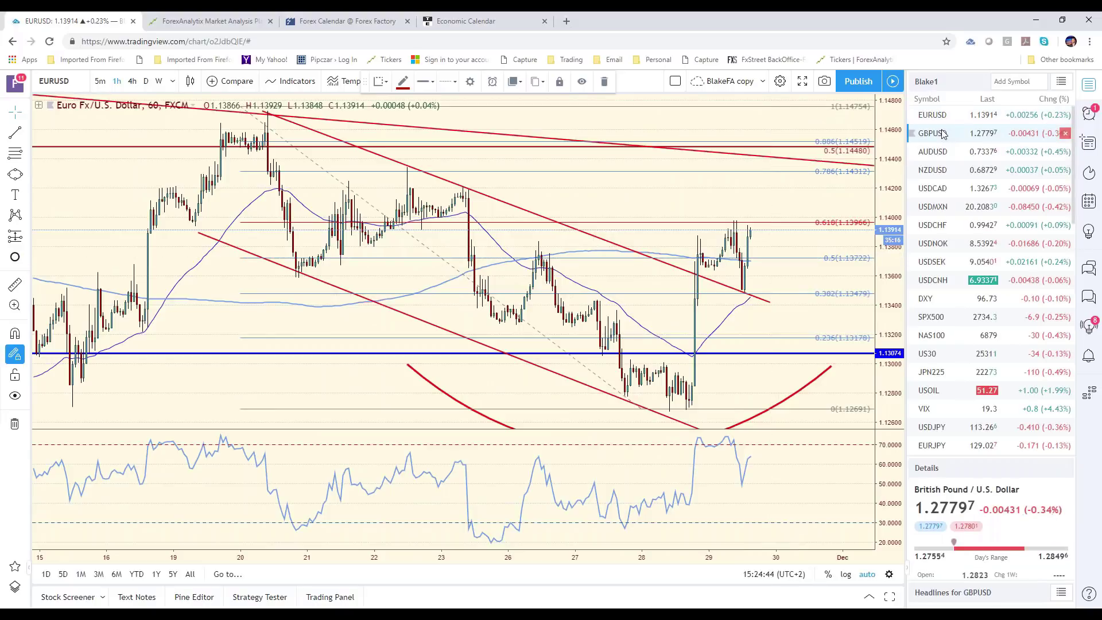
scroll(683, 366, "down", 3)
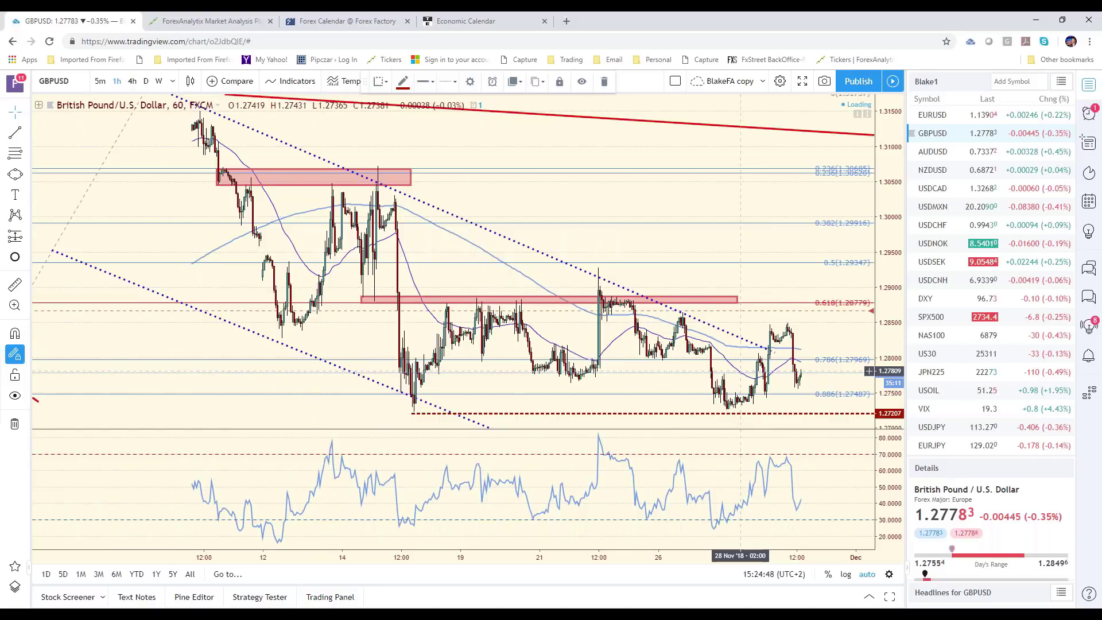
scroll(740, 371, "down", 2)
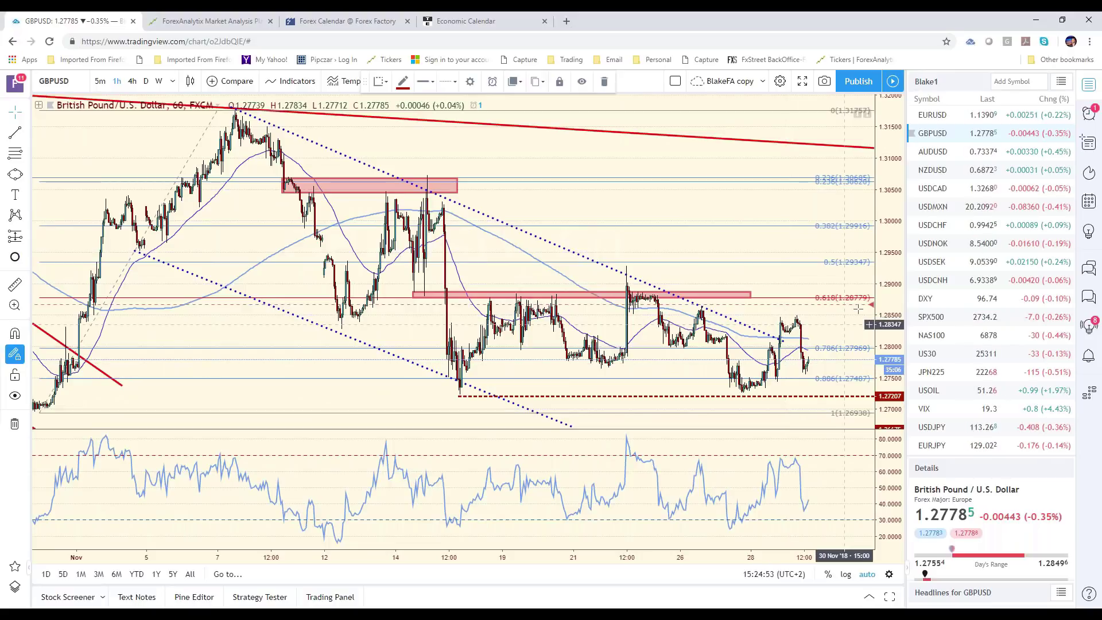
key("Down")
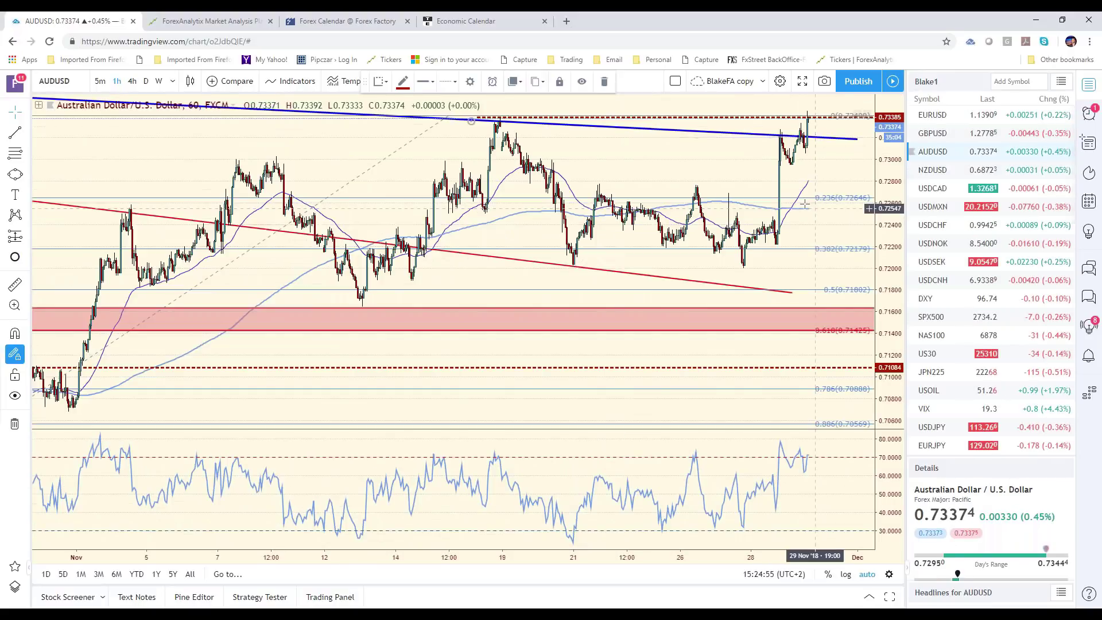
Flip the AUDUSD chart through 4-hour, 5-minute and daily candles
scroll(804, 203, "down", 2)
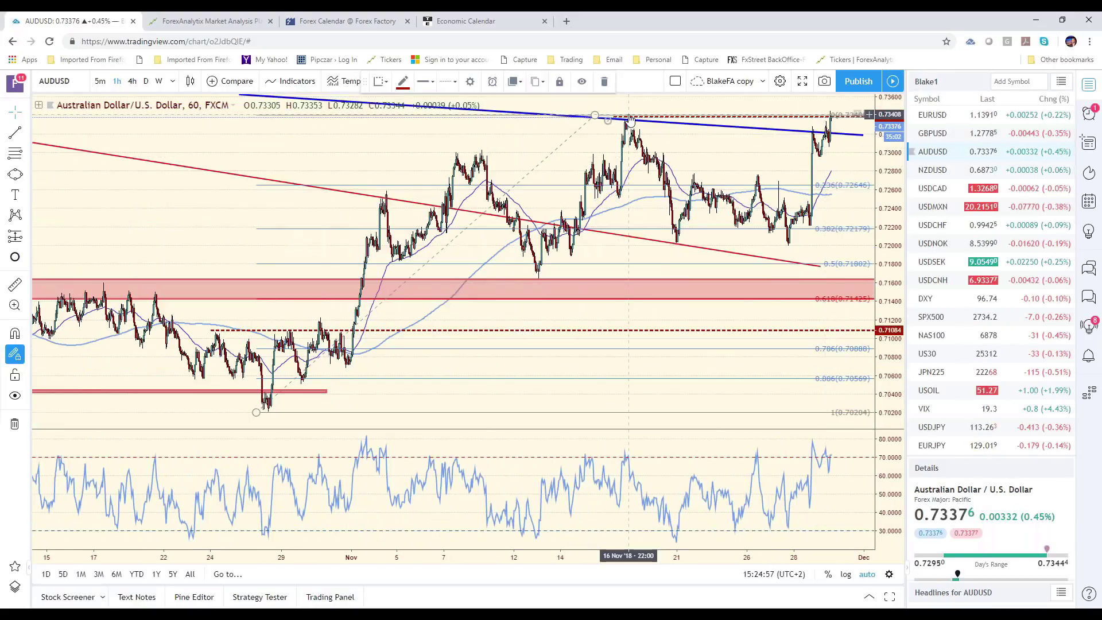
left_click(132, 81)
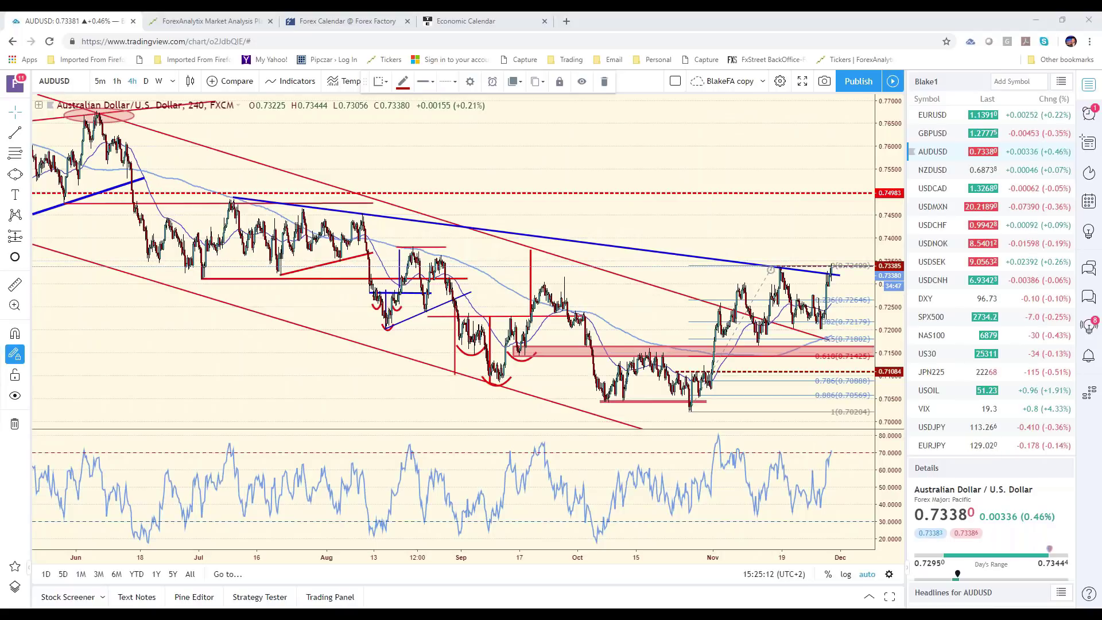
left_click(833, 258)
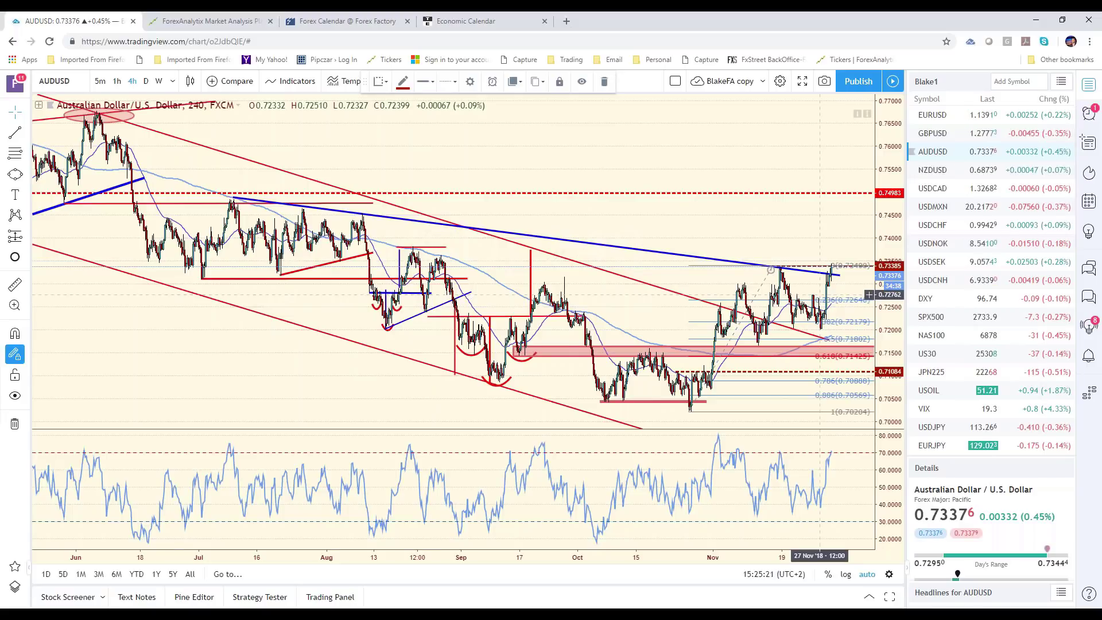
scroll(819, 295, "up", 4)
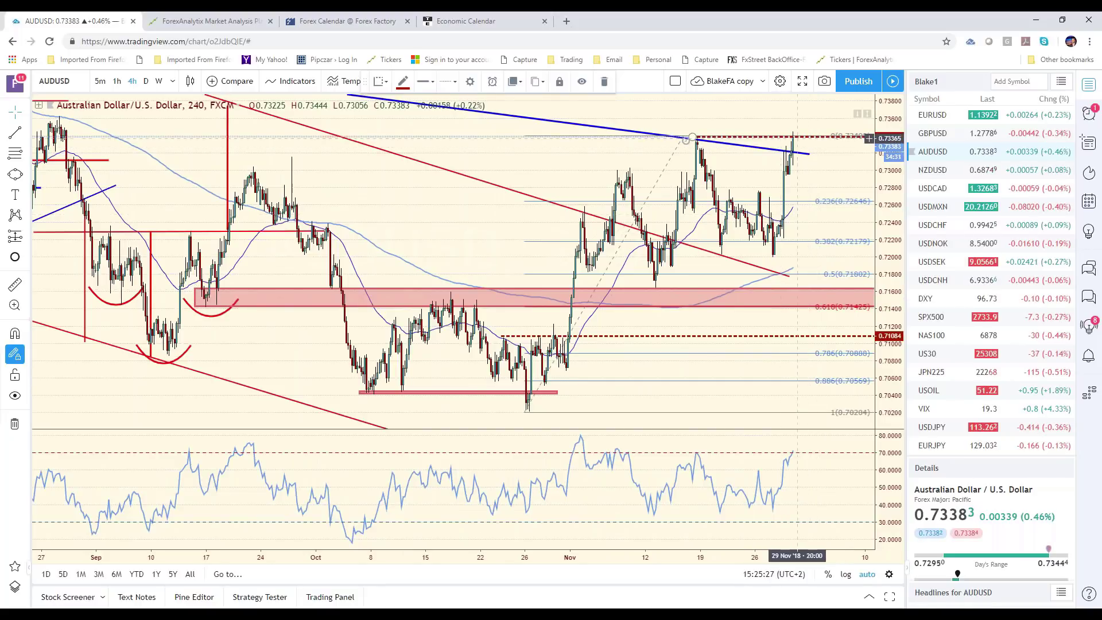
left_click(99, 81)
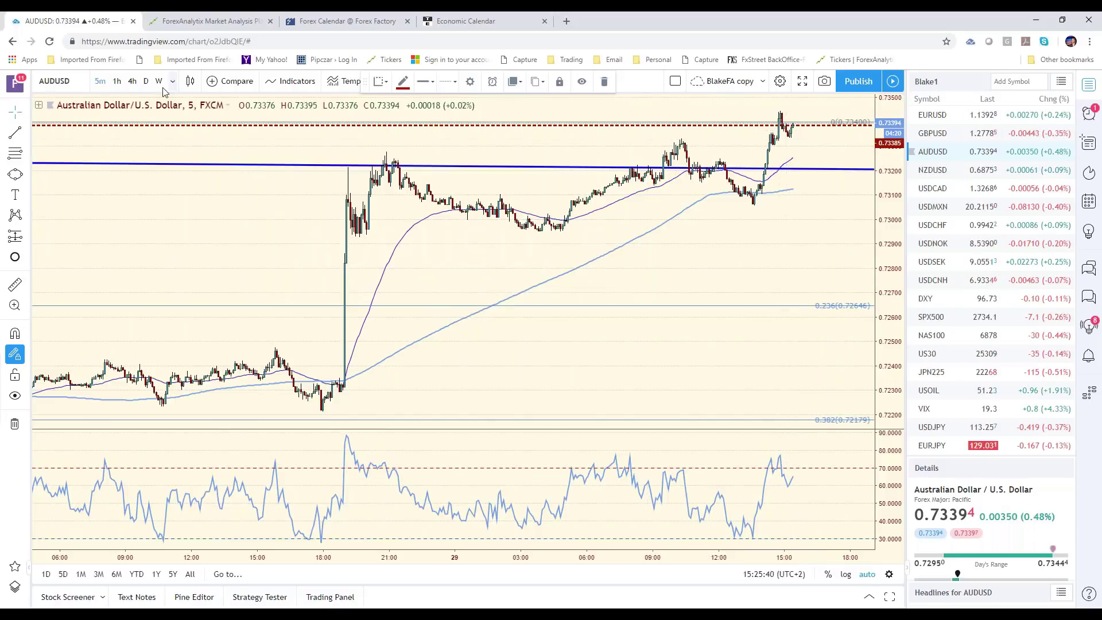
left_click(147, 82)
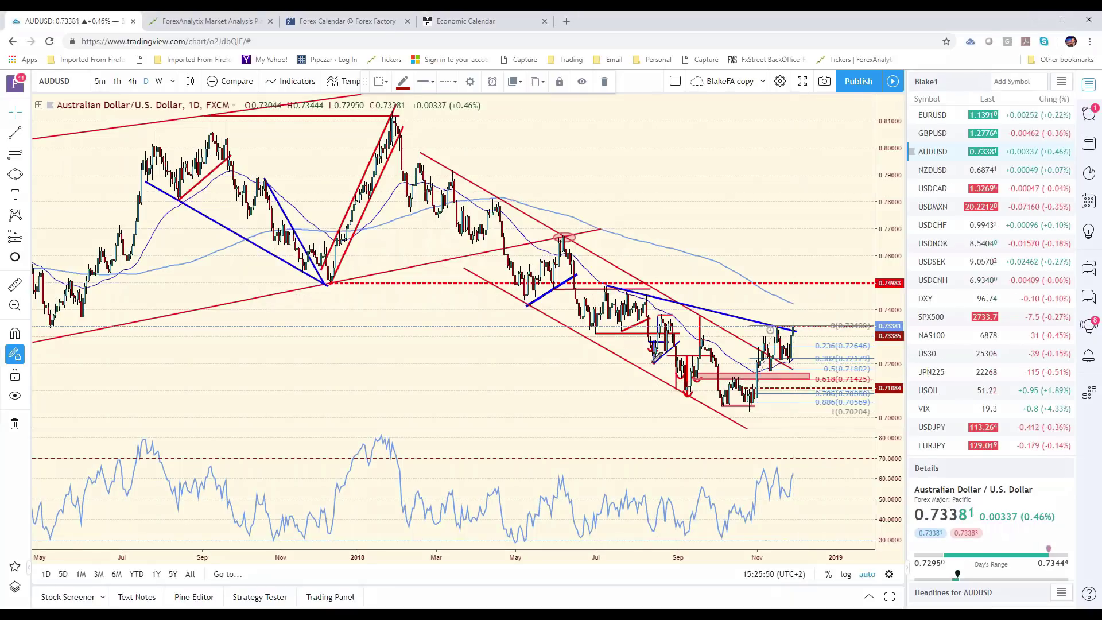
Sketch a green rounded-bottom rising projection with circled target, remove it, and load NZDUSD
mouse_move(655, 359)
left_mouse_down()
mouse_move(712, 388)
mouse_move(784, 390)
mouse_move(811, 340)
left_mouse_up()
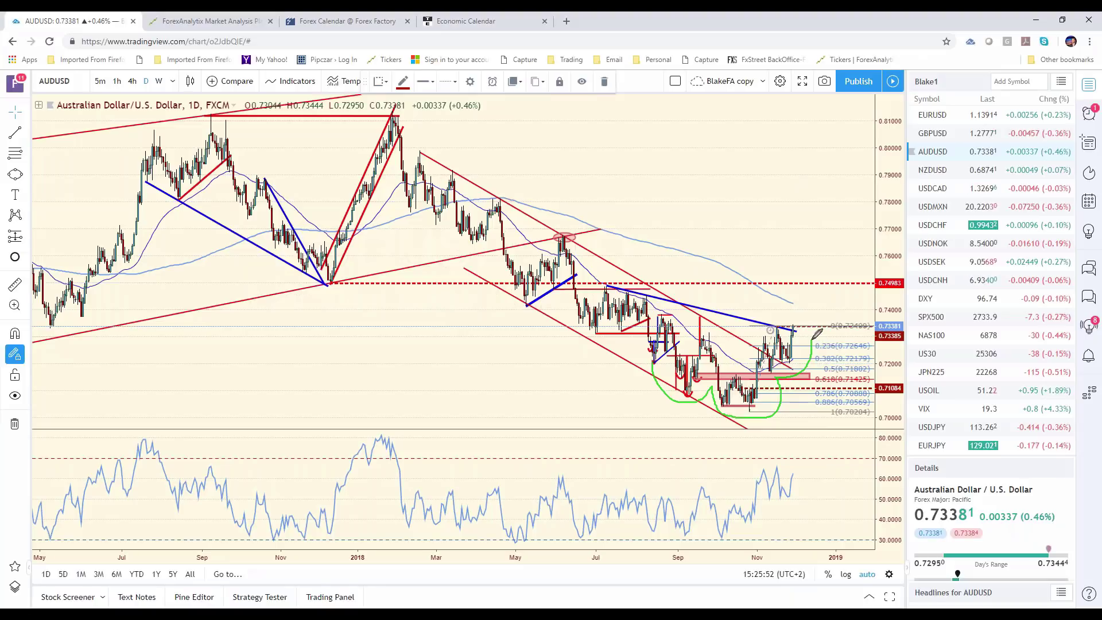
mouse_move(655, 341)
left_mouse_down()
mouse_move(823, 330)
mouse_move(790, 315)
mouse_move(806, 262)
mouse_move(819, 283)
left_mouse_up()
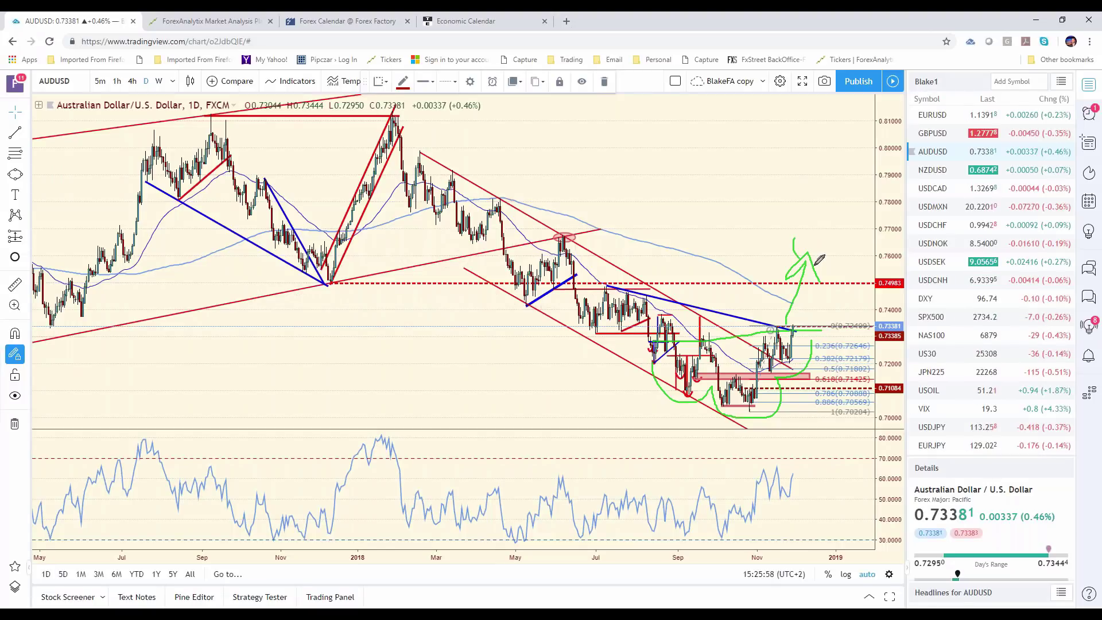
left_click_drag(811, 251, 800, 280)
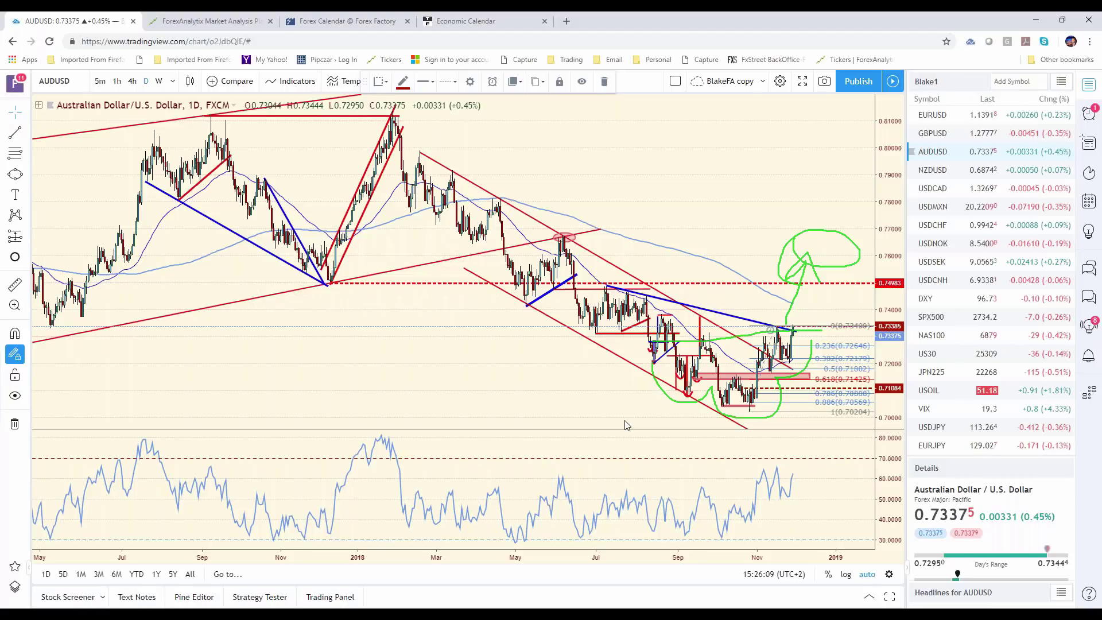
key("Escape")
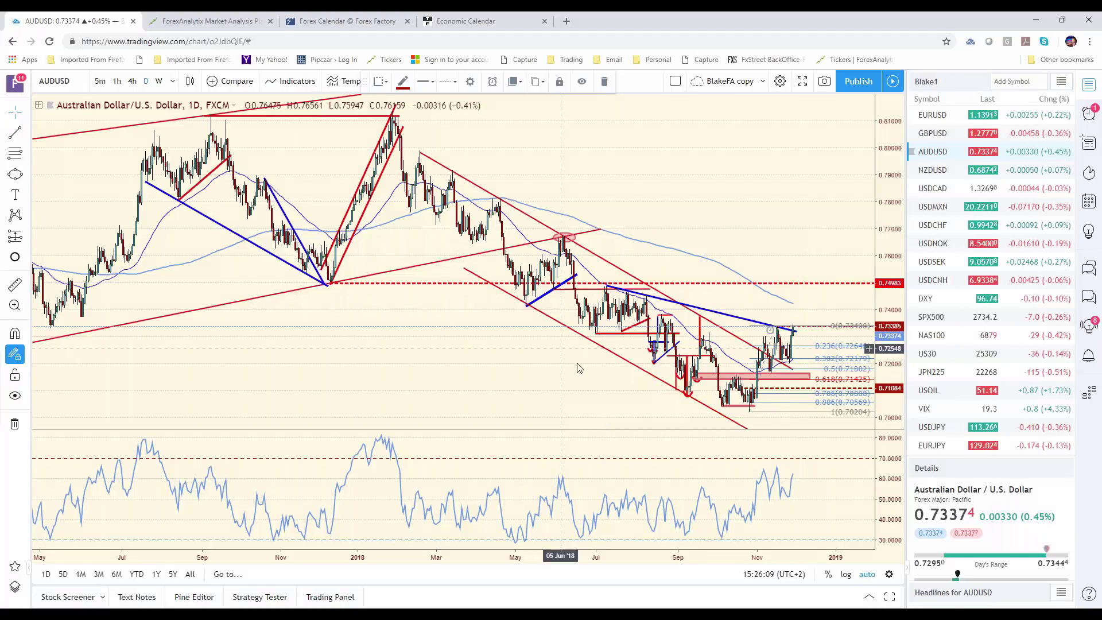
key("Escape")
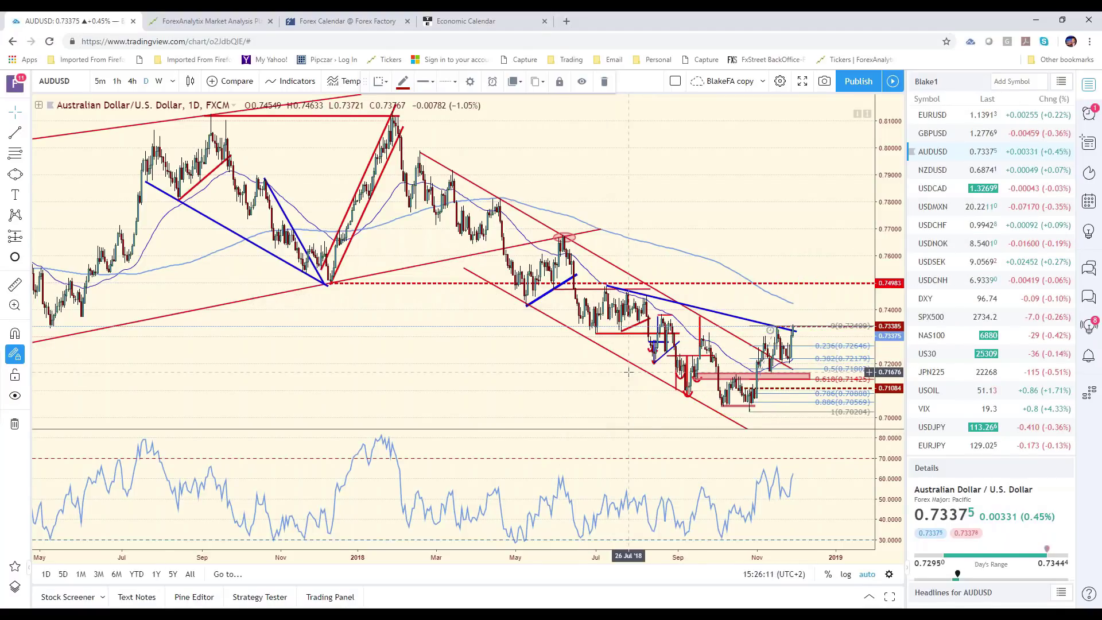
left_click(985, 168)
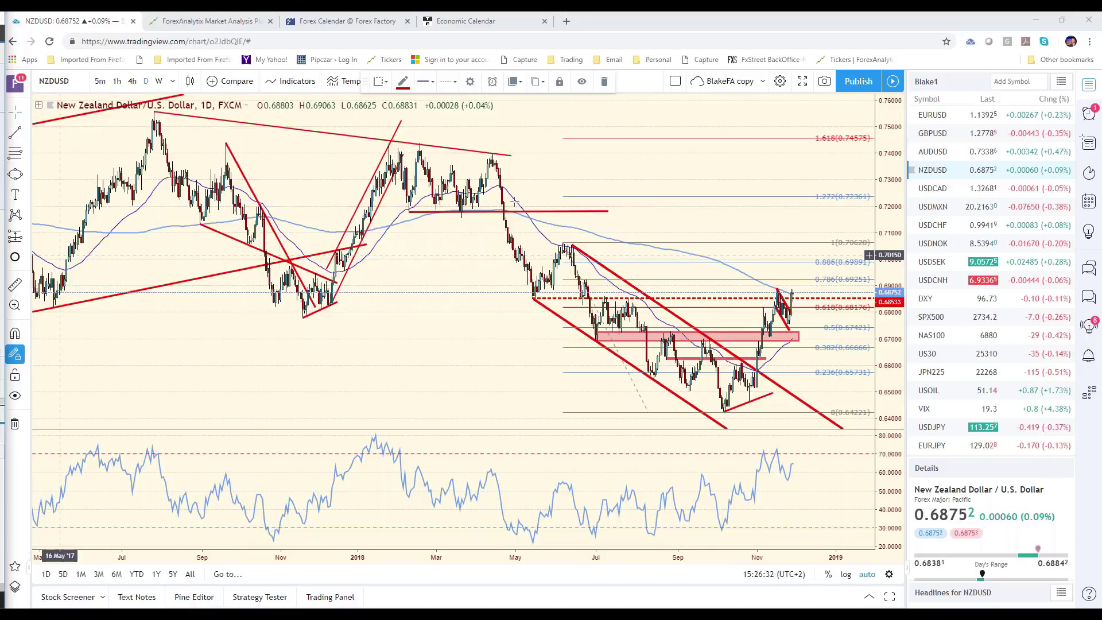
Load the USDCAD daily chart, zoom in, then go to the ForexAnalytix dashboard
left_click(947, 189)
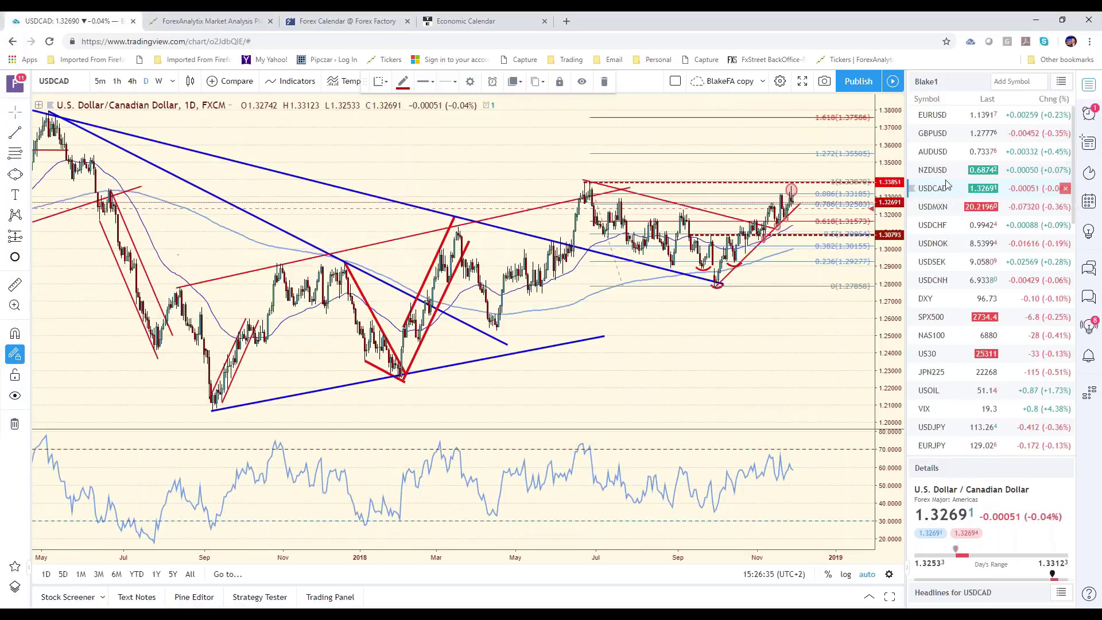
scroll(832, 270, "up", 5)
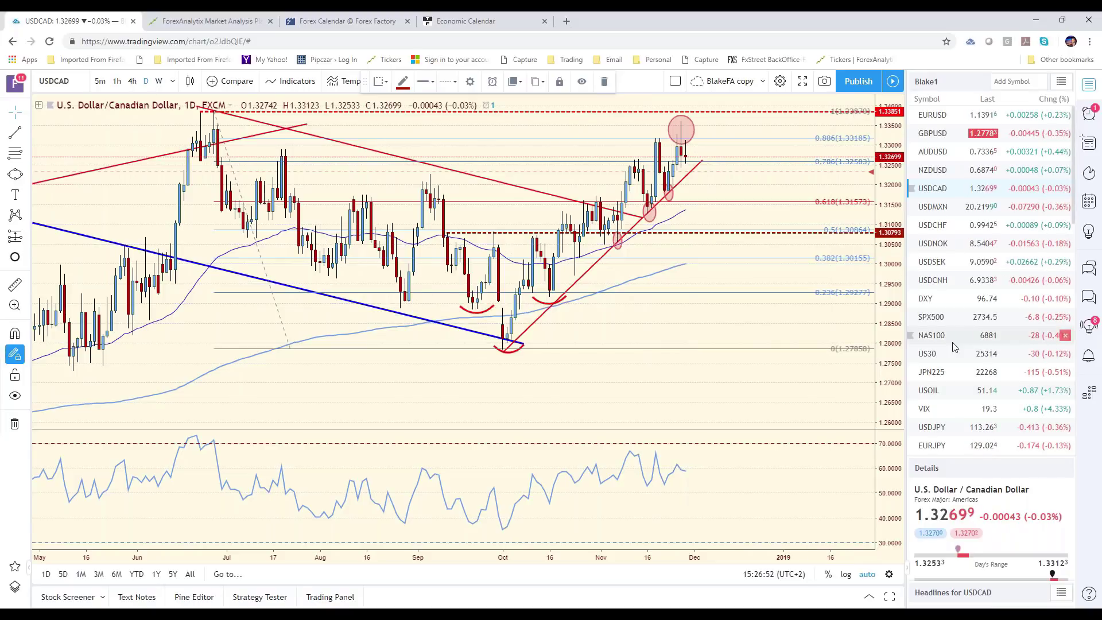
left_click(214, 23)
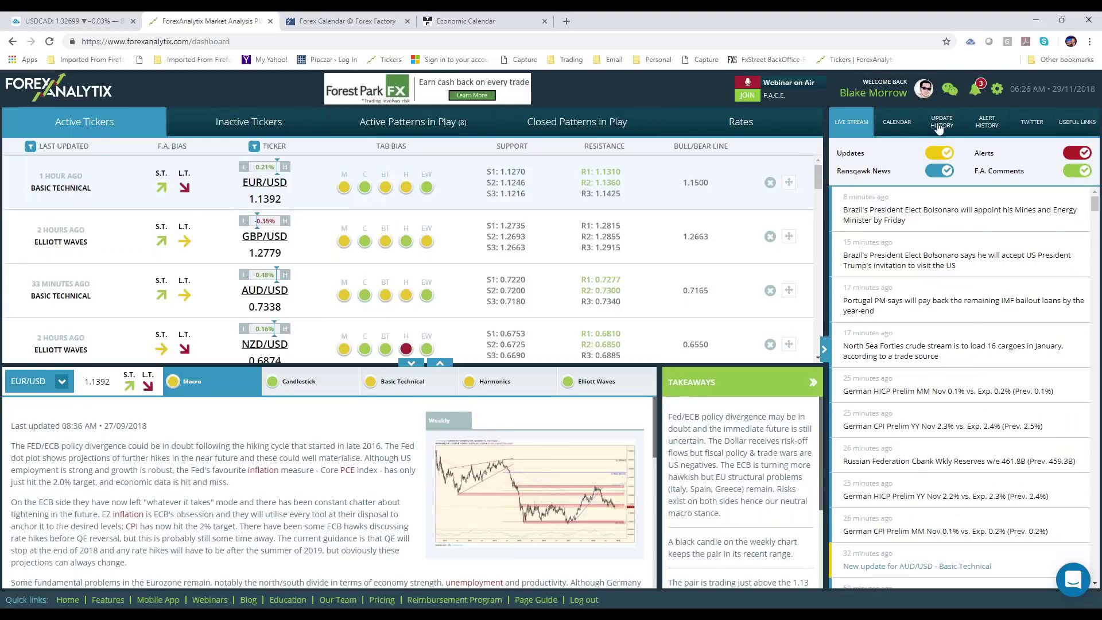
Read WTI's Basic Technical update and enlarged chart from Update History, then return to TradingView
left_click(939, 127)
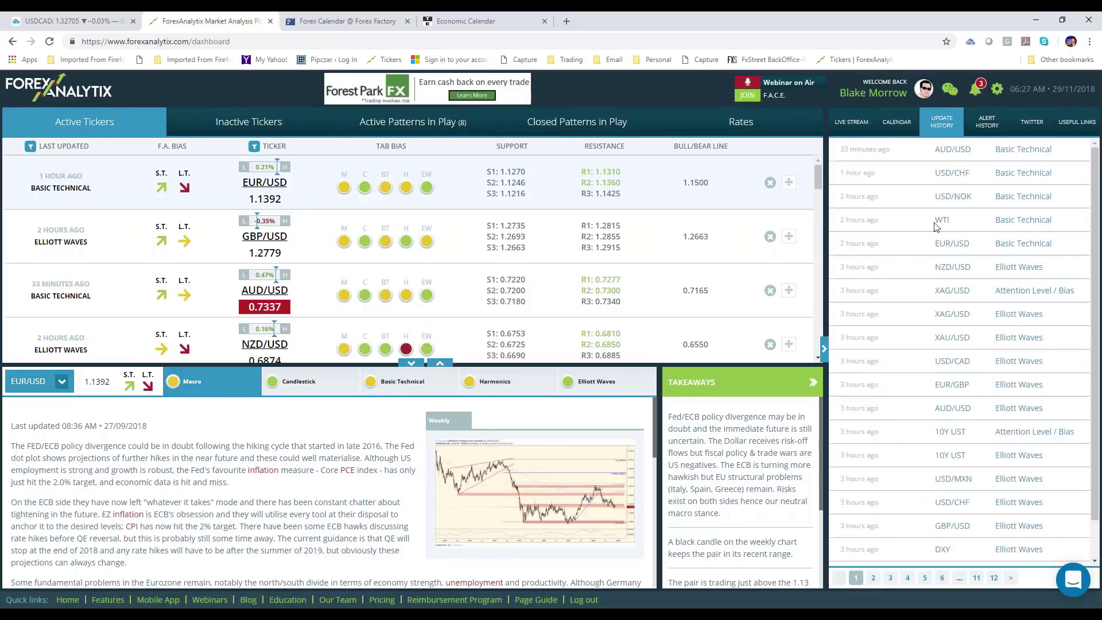
left_click(1022, 221)
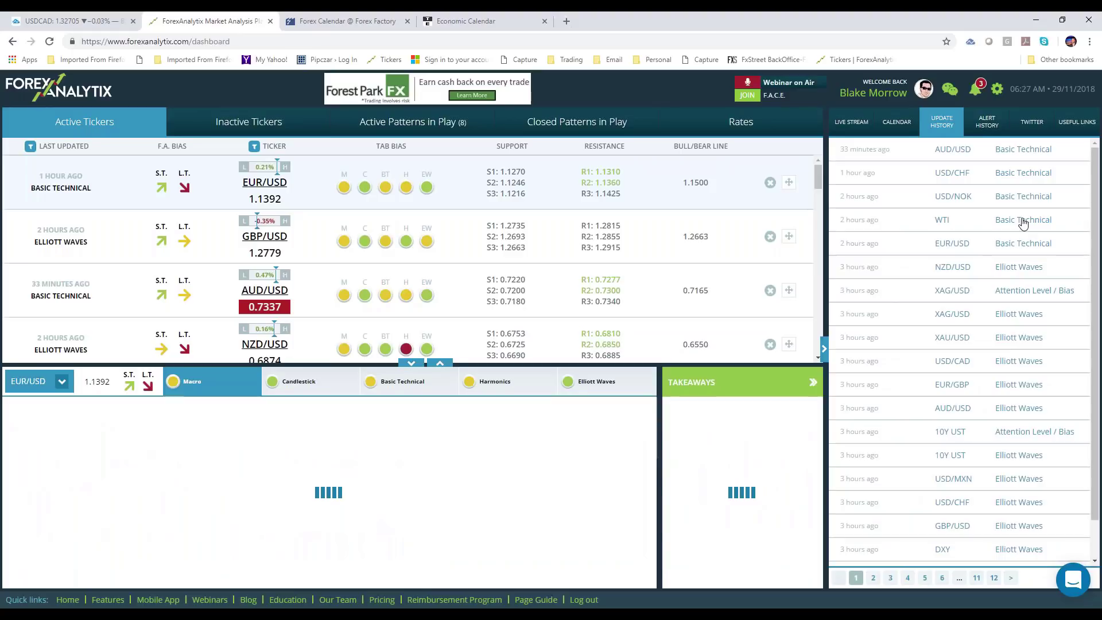
left_click_drag(295, 478, 78, 466)
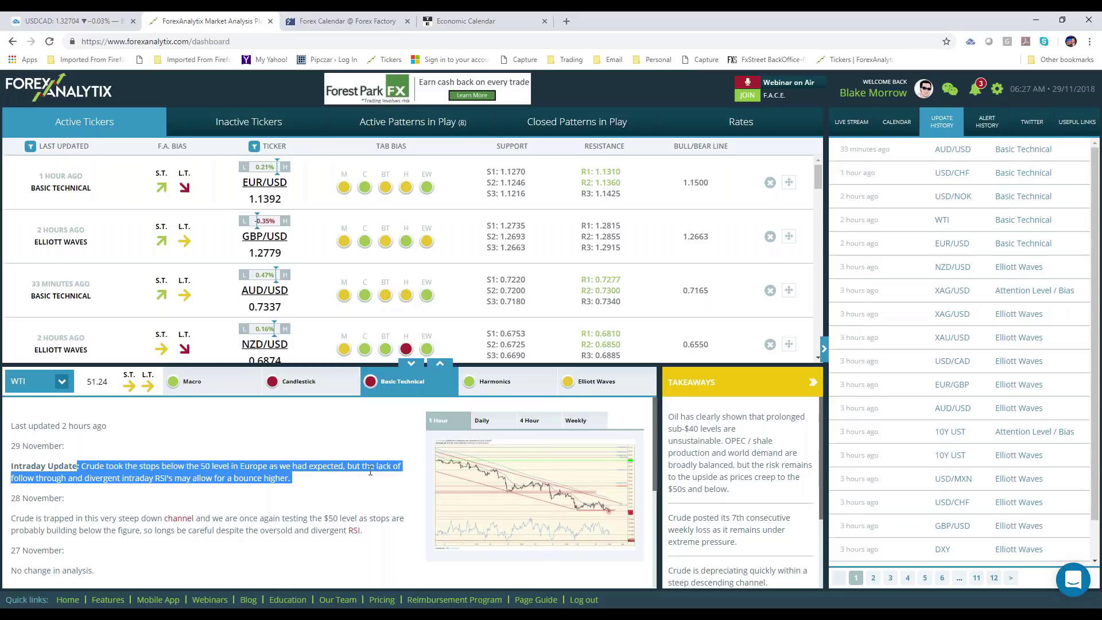
scroll(365, 521, "down", 1)
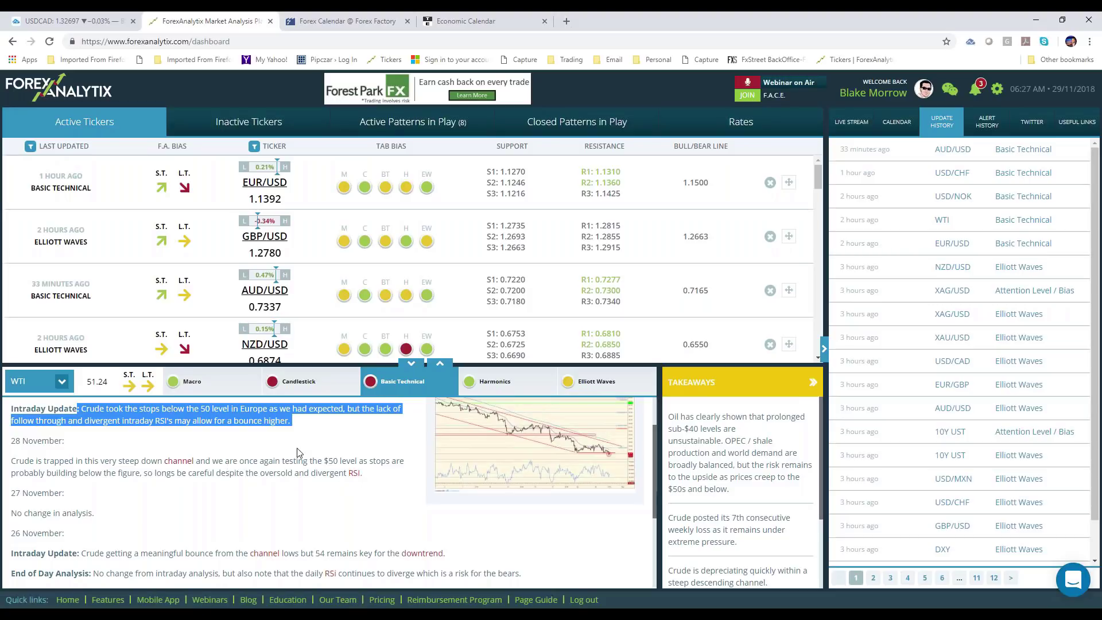
scroll(298, 451, "up", 2)
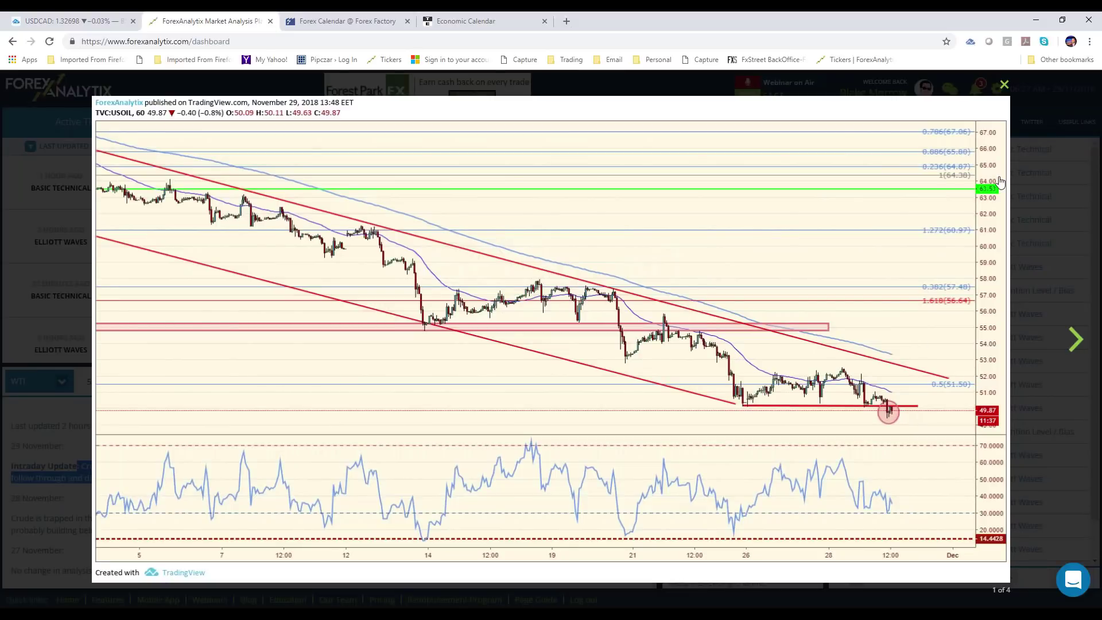
left_click(1009, 102)
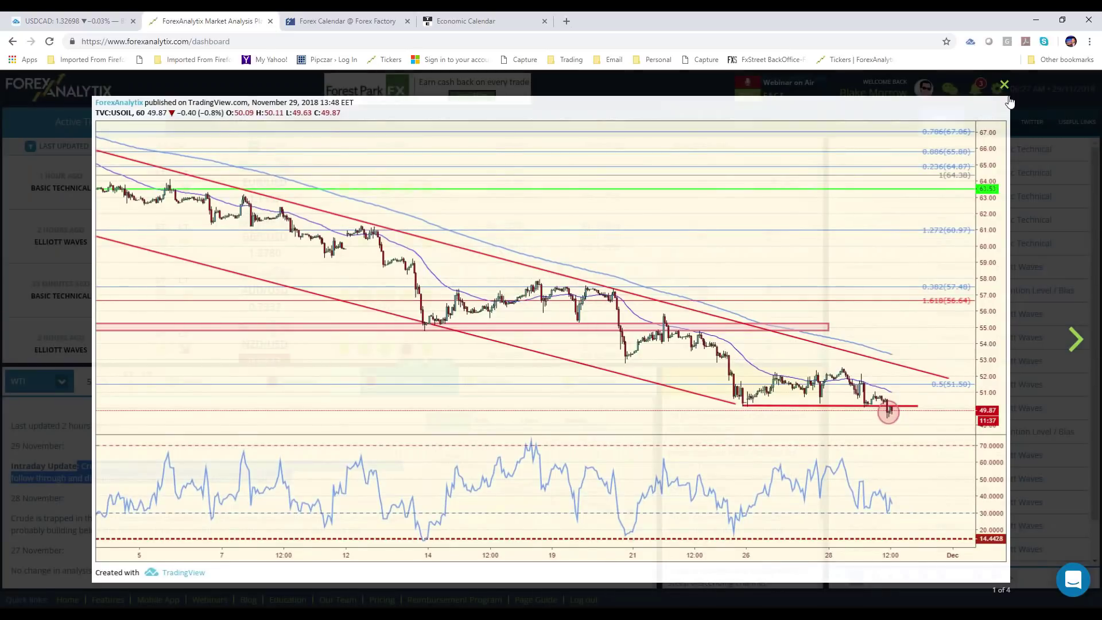
key("ctrl+shift+Tab")
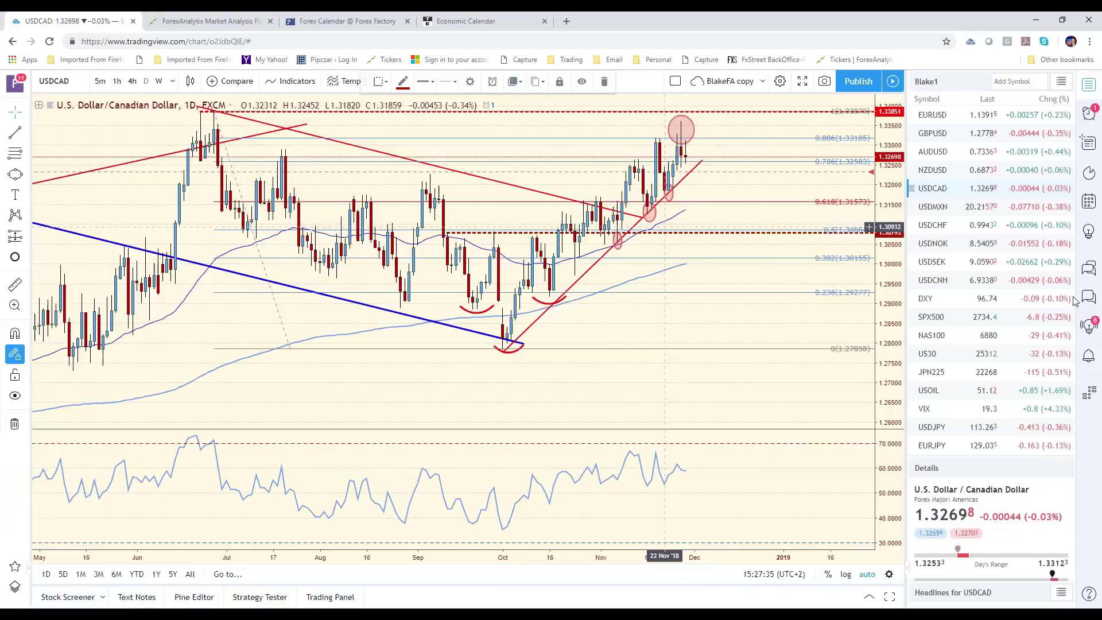
Load USOIL, check its 5-minute chart, then settle on 4-hour and zoom out
left_click(970, 389)
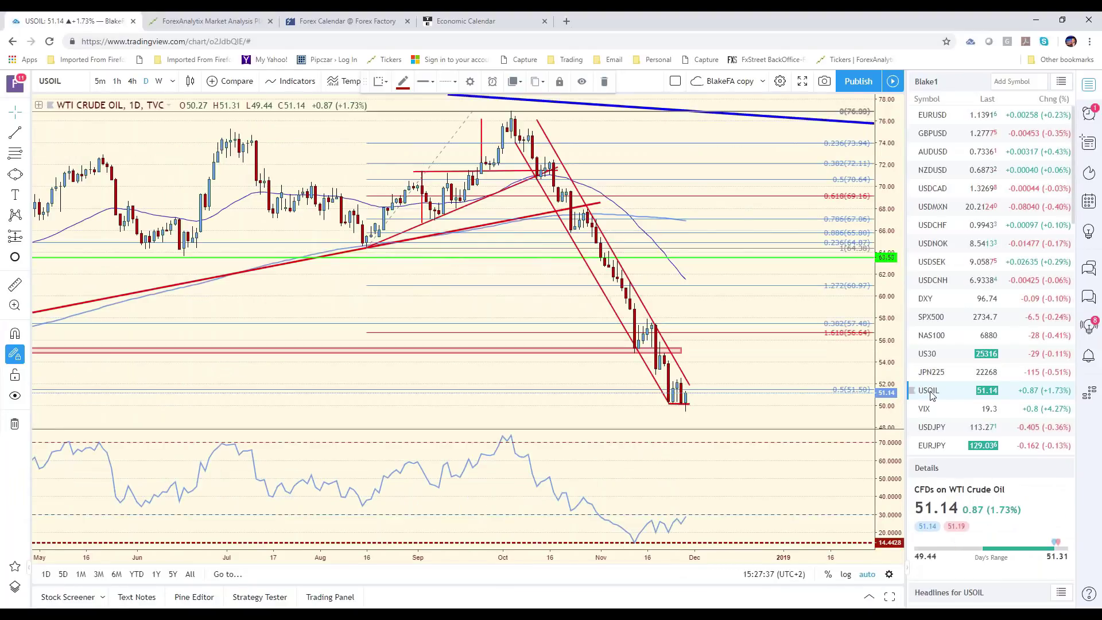
key("5")
key("Return")
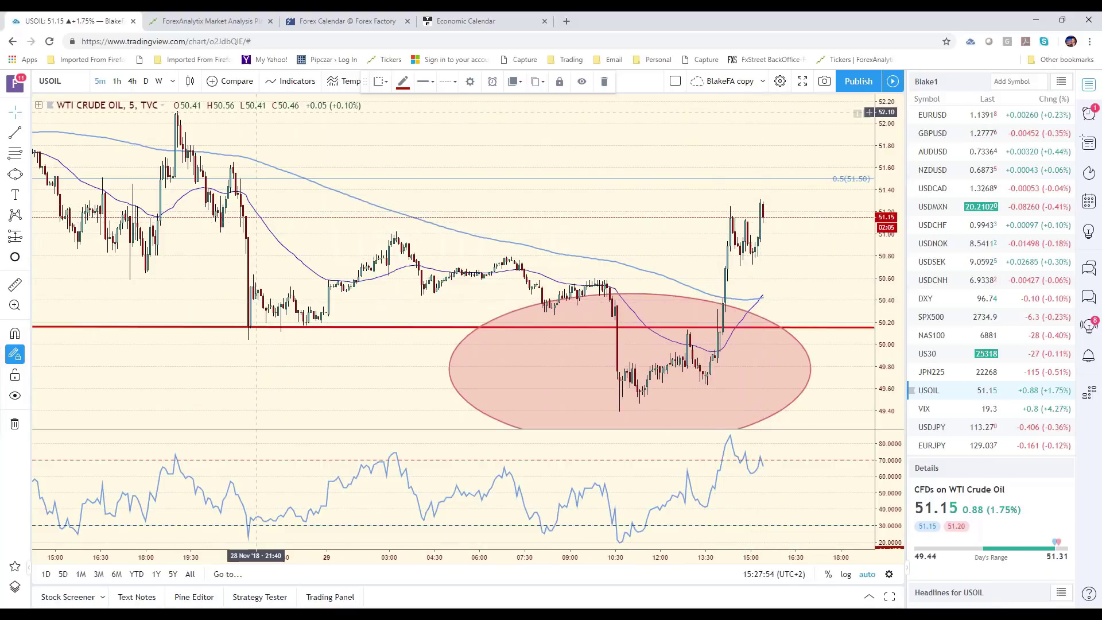
left_click(132, 81)
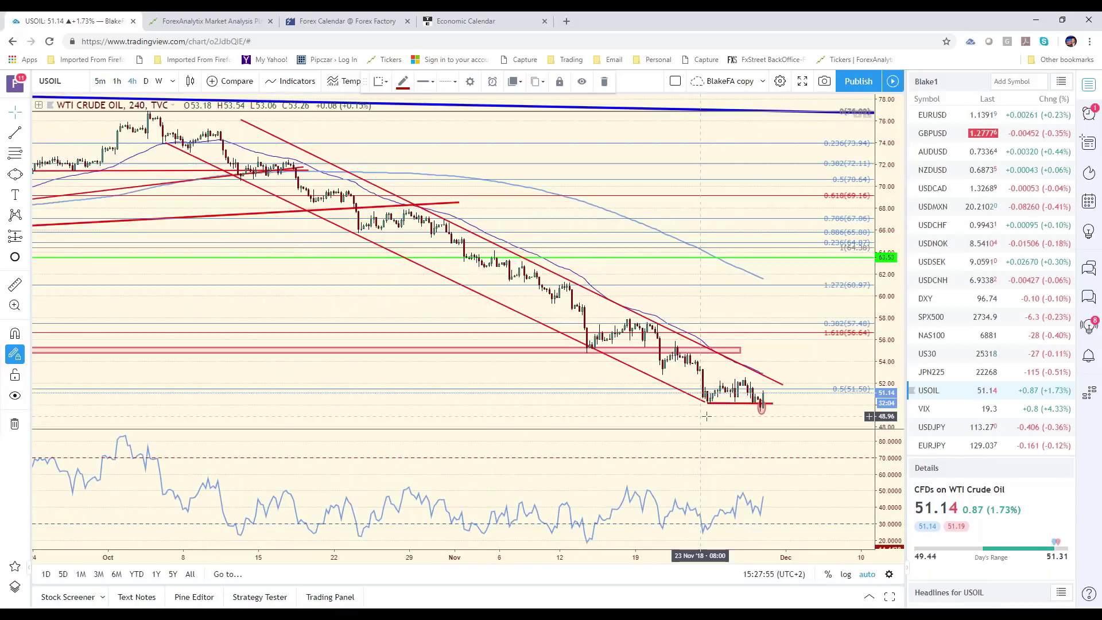
scroll(766, 393, "down", 1)
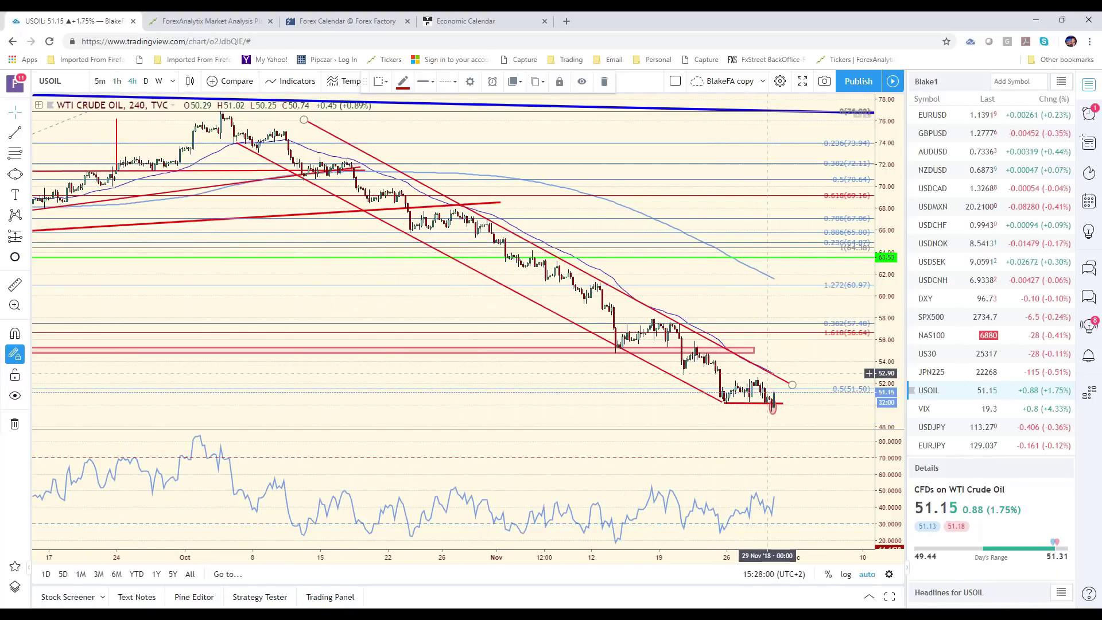
Place a horizontal ray marking the level near 53
left_click(26, 132)
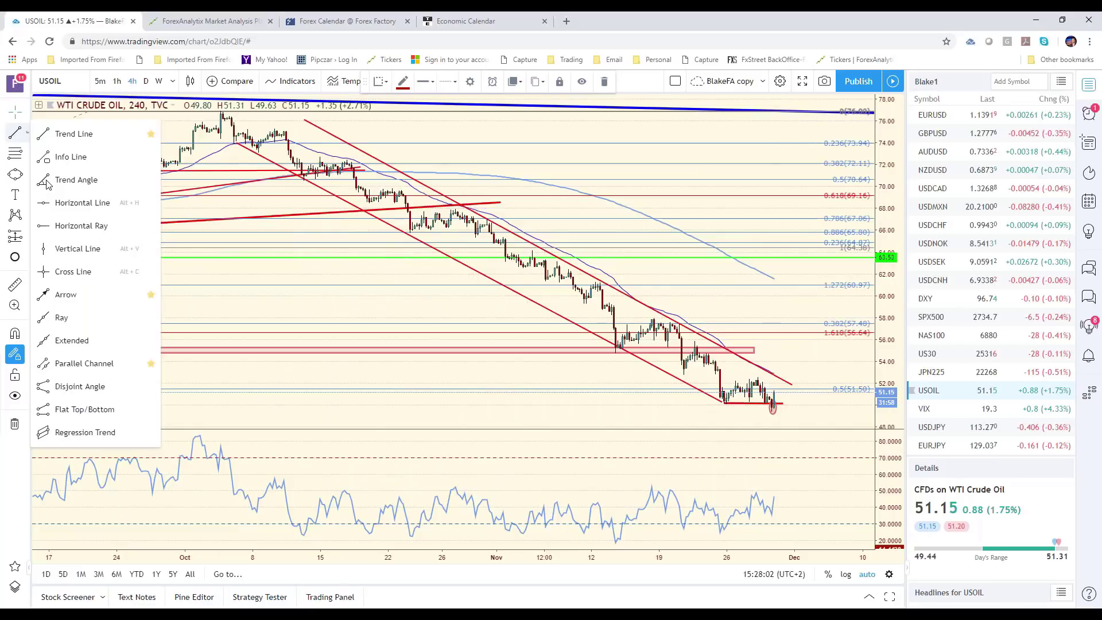
left_click(68, 226)
left_click(682, 374)
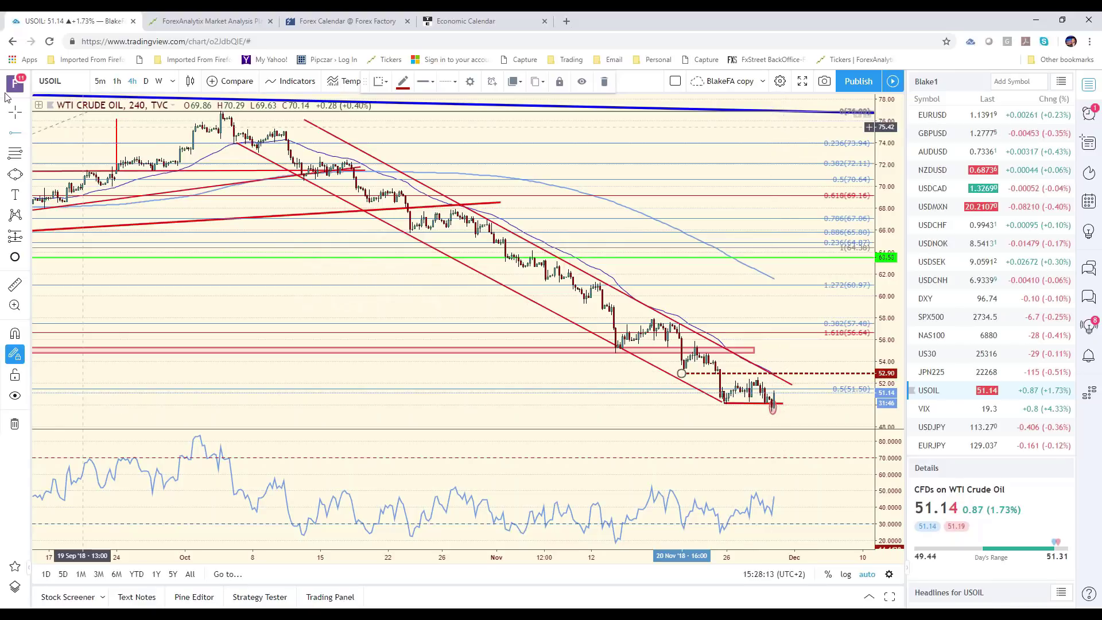
Draw a blue arrow from the 53 level up toward about 57
left_click(26, 133)
left_click(66, 294)
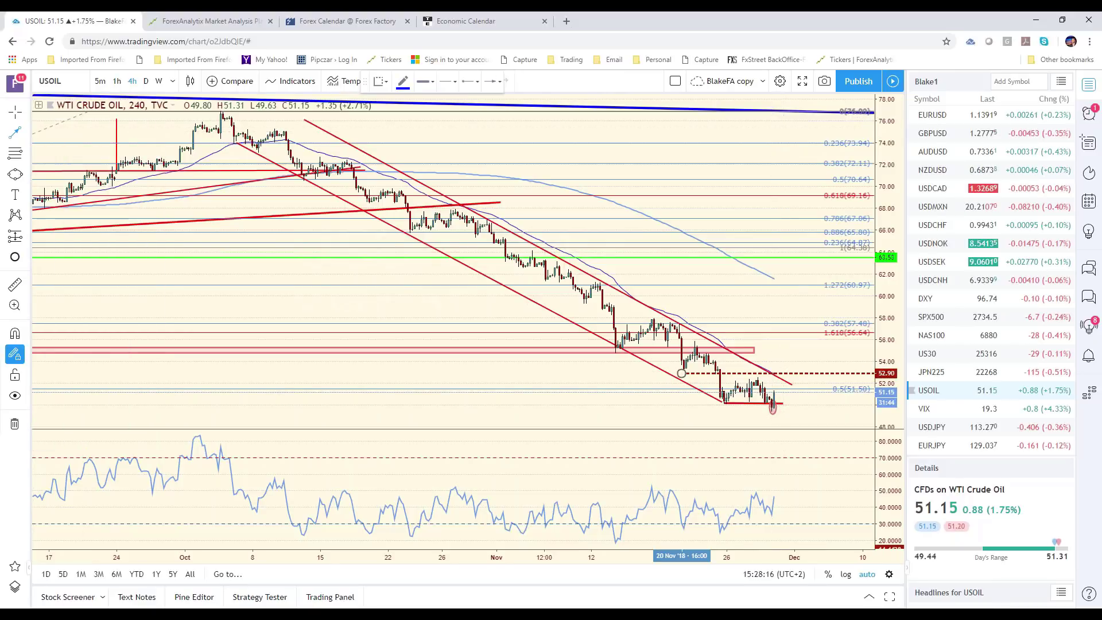
left_click(774, 370)
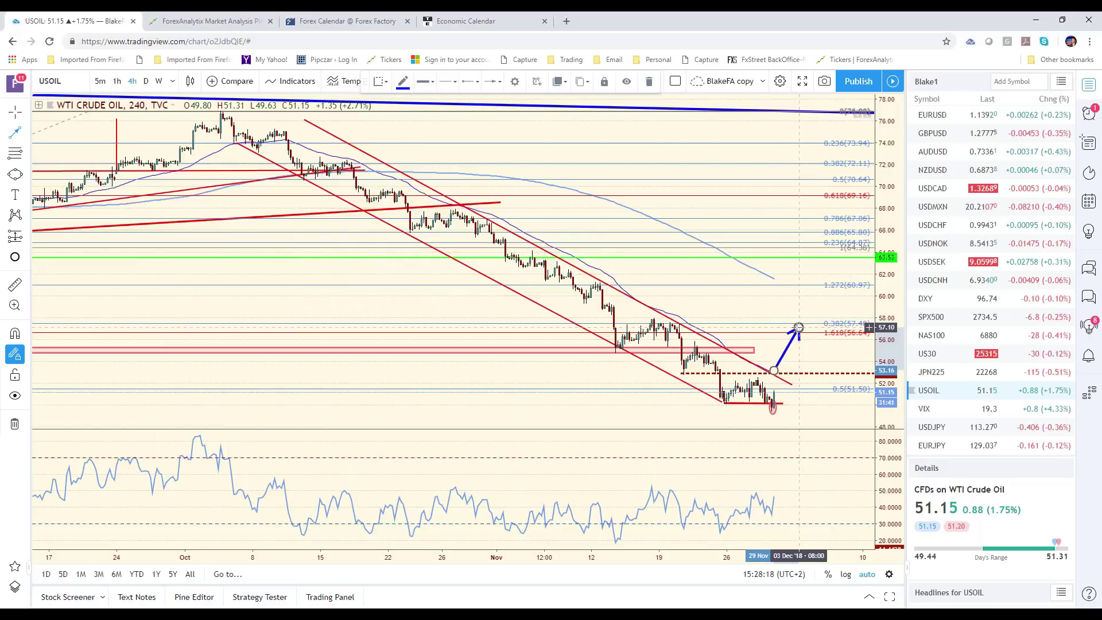
left_click(798, 328)
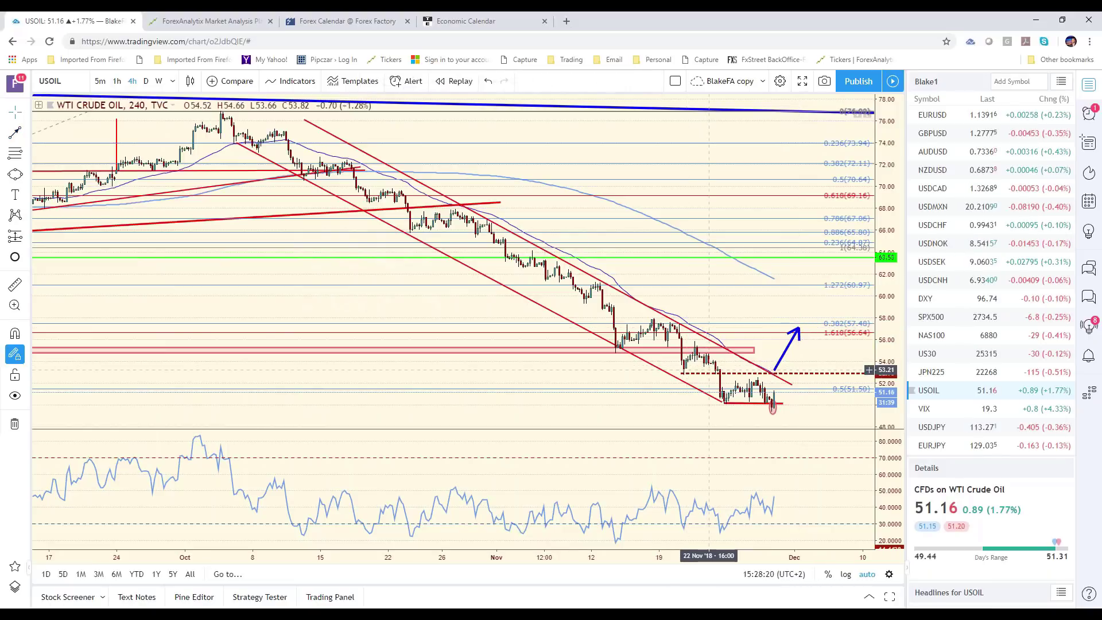
left_click(786, 357)
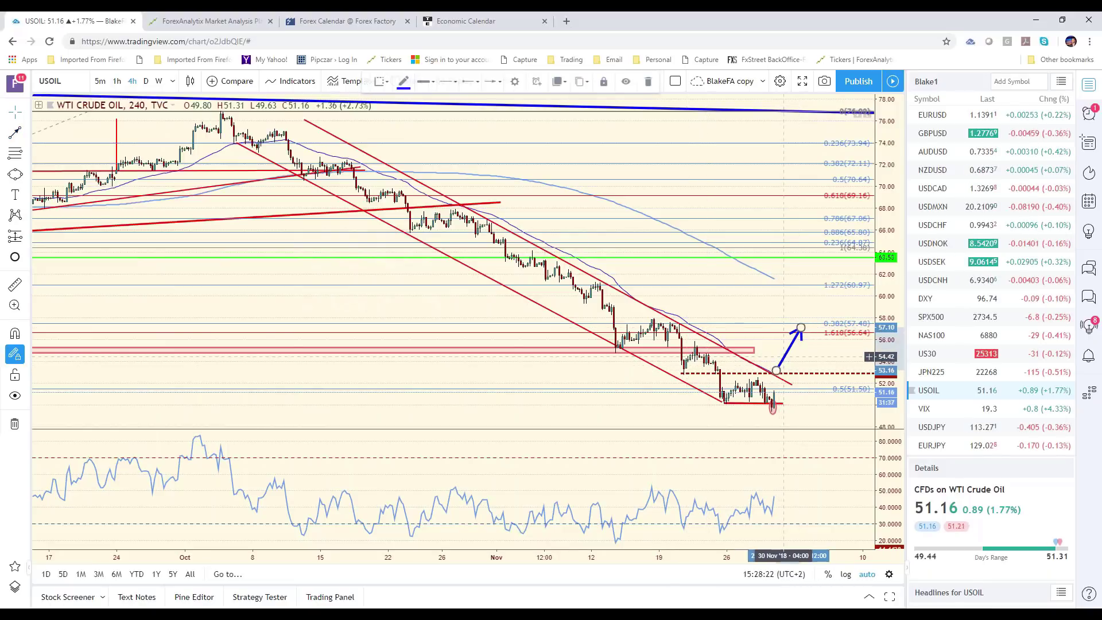
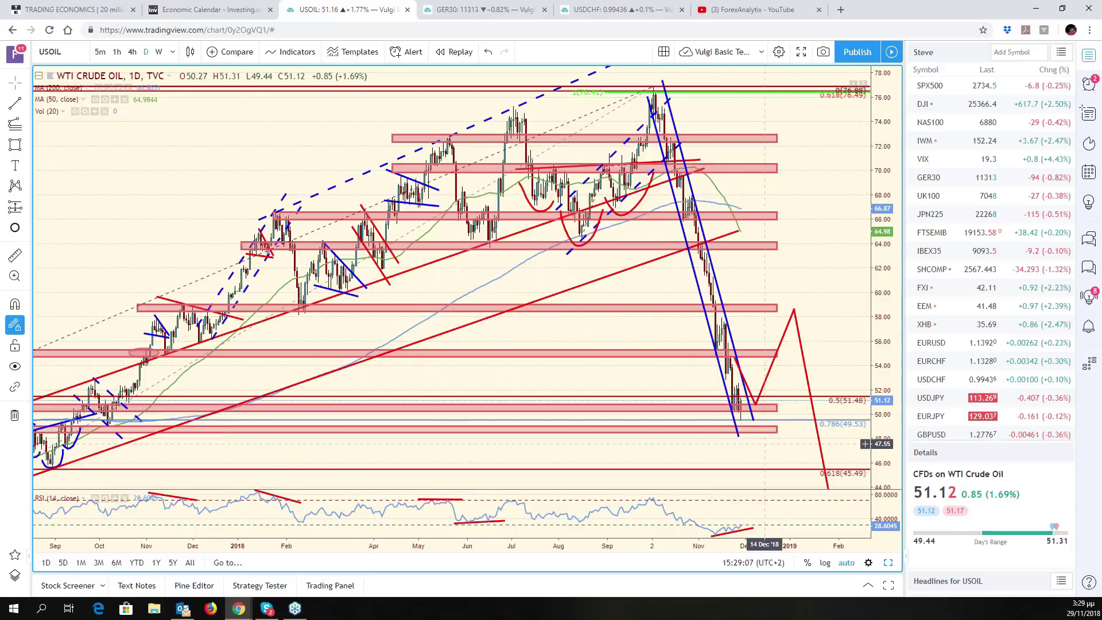
Zoom the maximized WTI crude chart in and out, then restore the six-chart grid
scroll(764, 443, "down", 2)
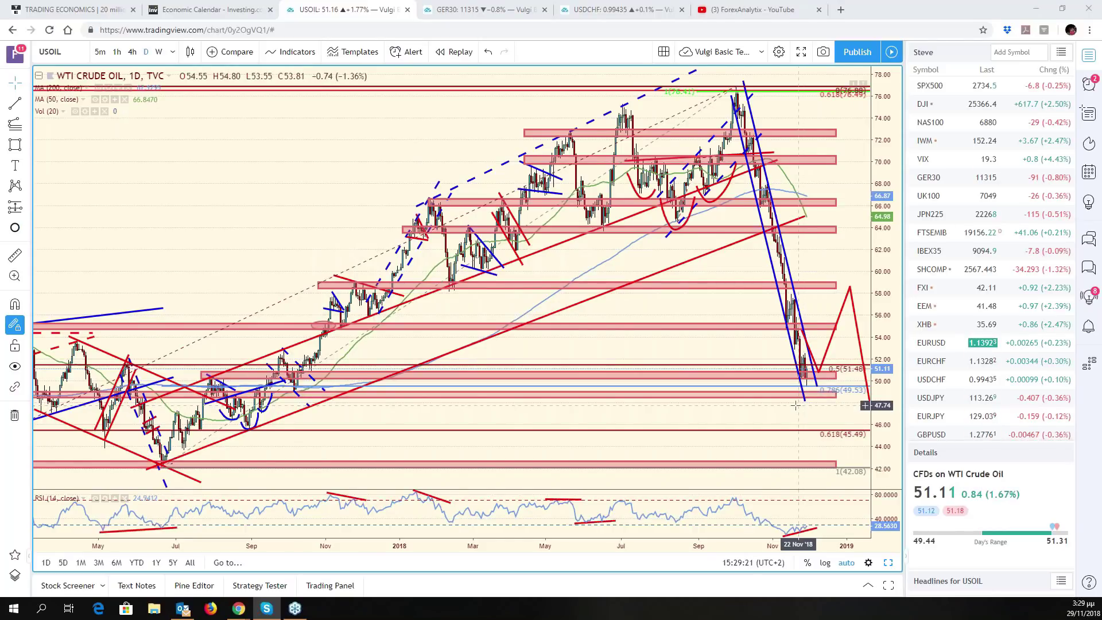
scroll(791, 409, "up", 2)
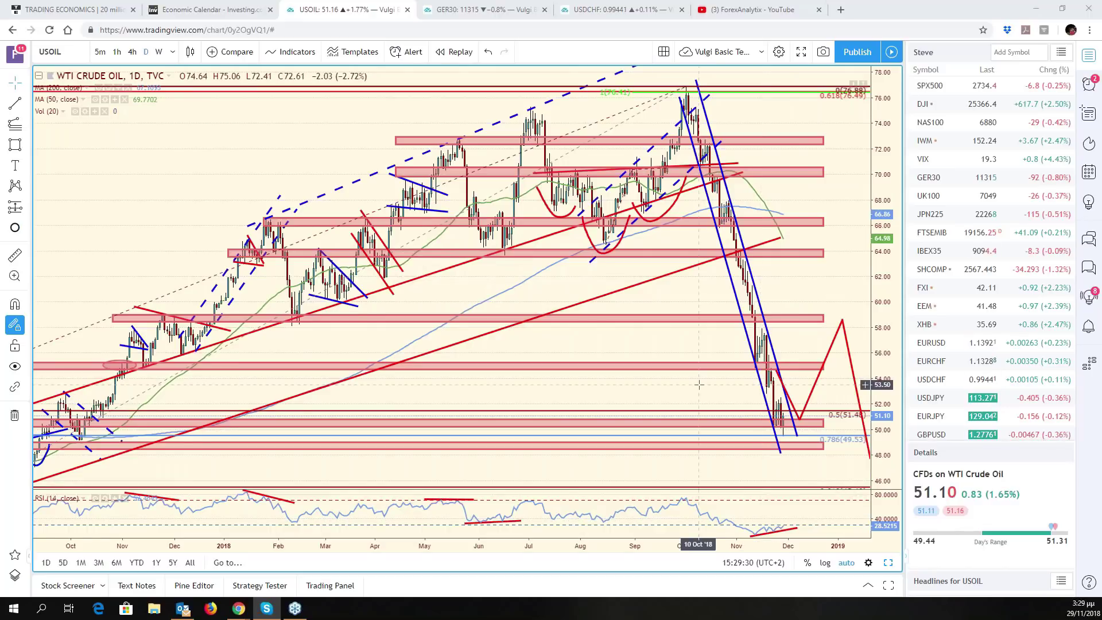
scroll(699, 385, "down", 1)
scroll(698, 385, "down", 1)
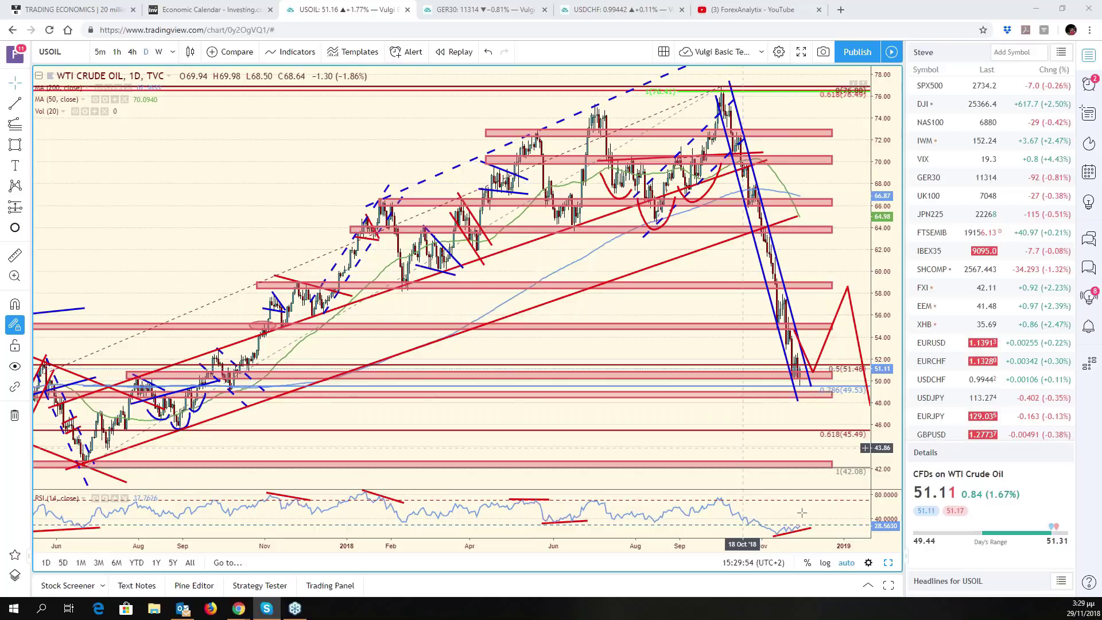
left_click(889, 562)
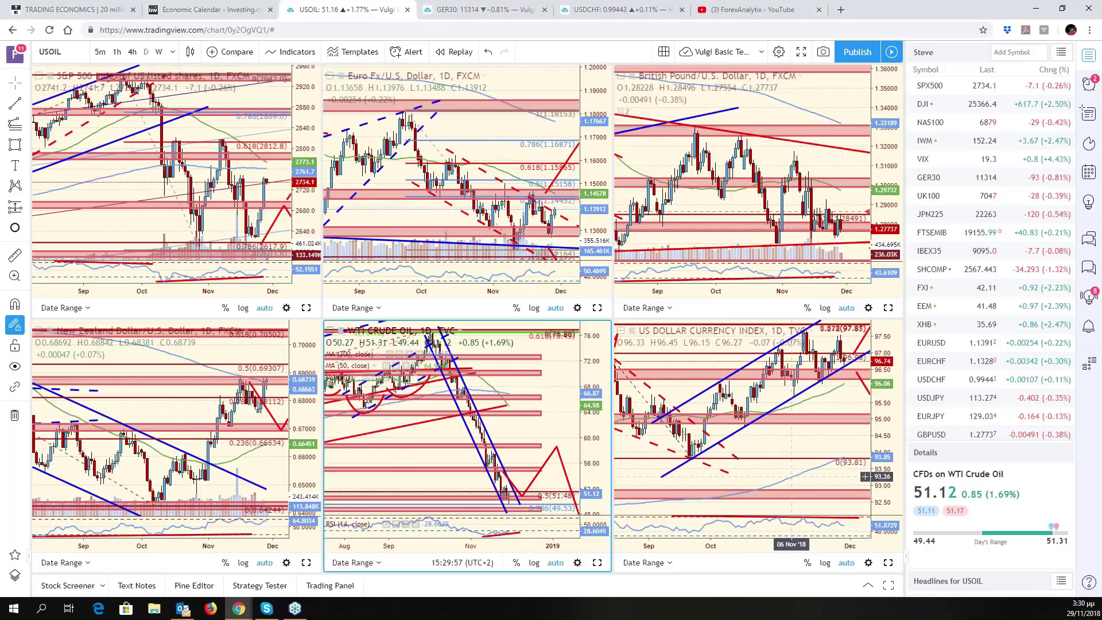
Pan the WTI crude pane toward earlier dates and zoom it, then activate the DXY pane
left_click_drag(536, 463, 563, 440)
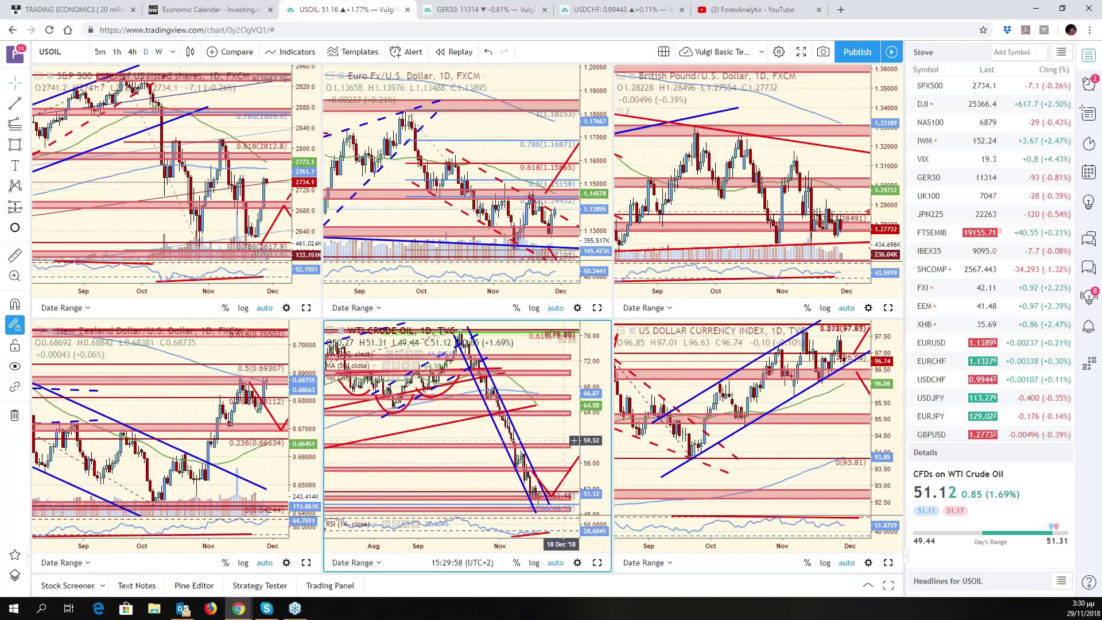
scroll(574, 440, "up", 2)
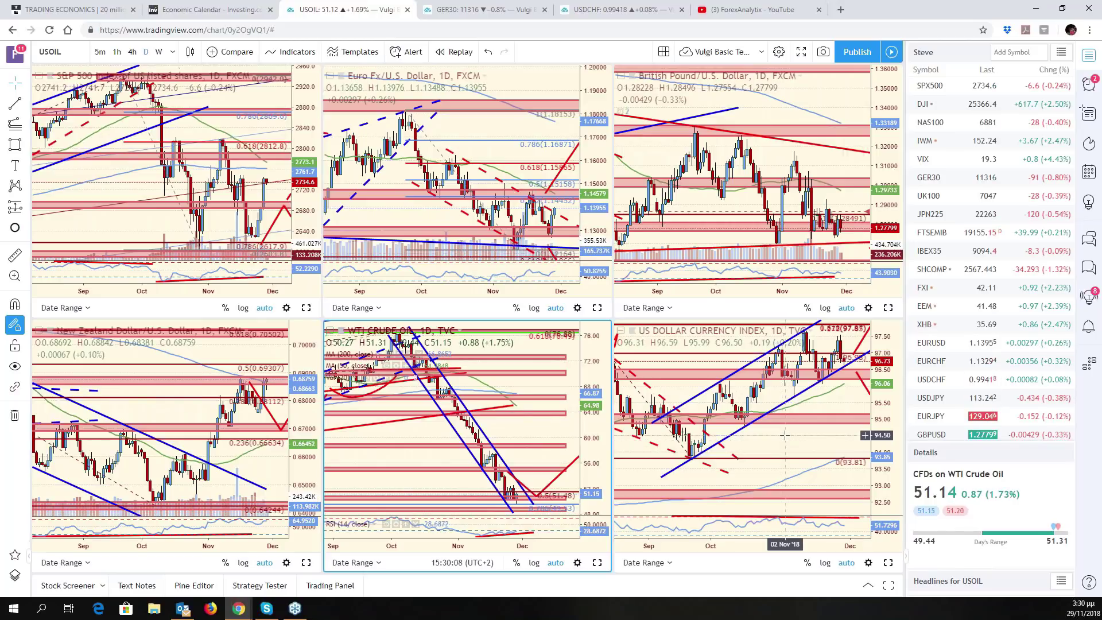
left_click(832, 436)
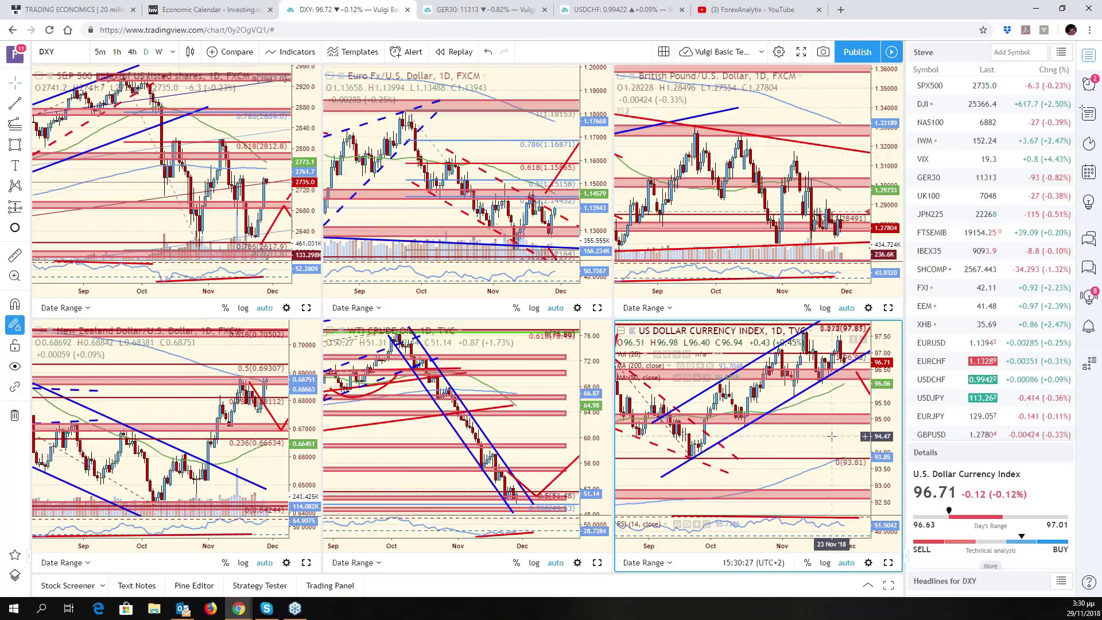
Maximize the dollar index chart and pan and zoom it to show Dec 2017 through 2019
left_click(889, 561)
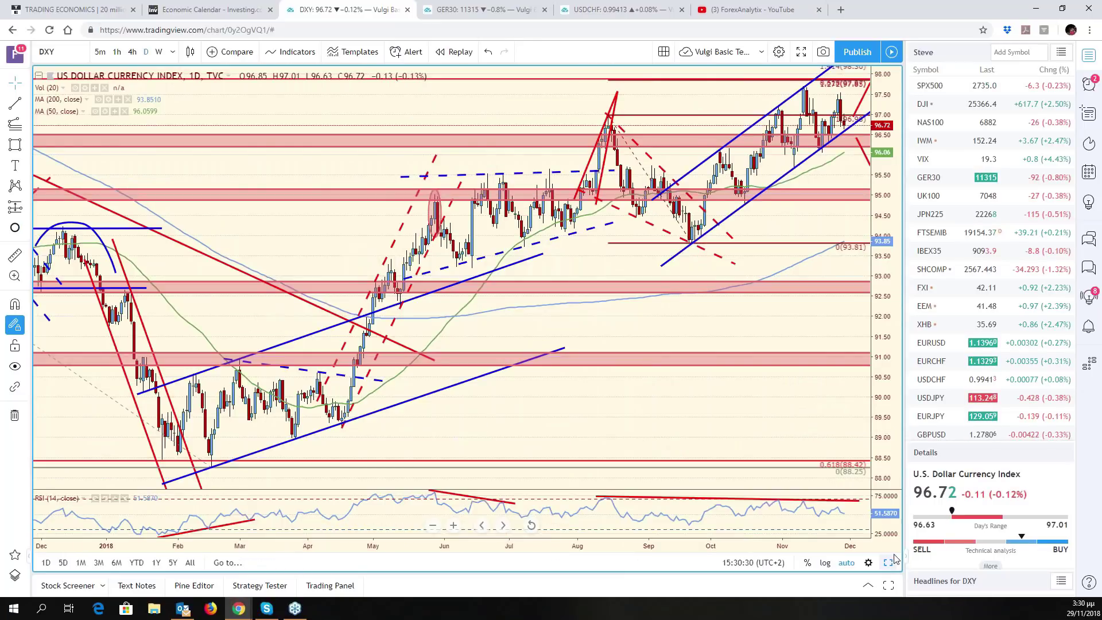
left_click_drag(833, 285, 777, 266)
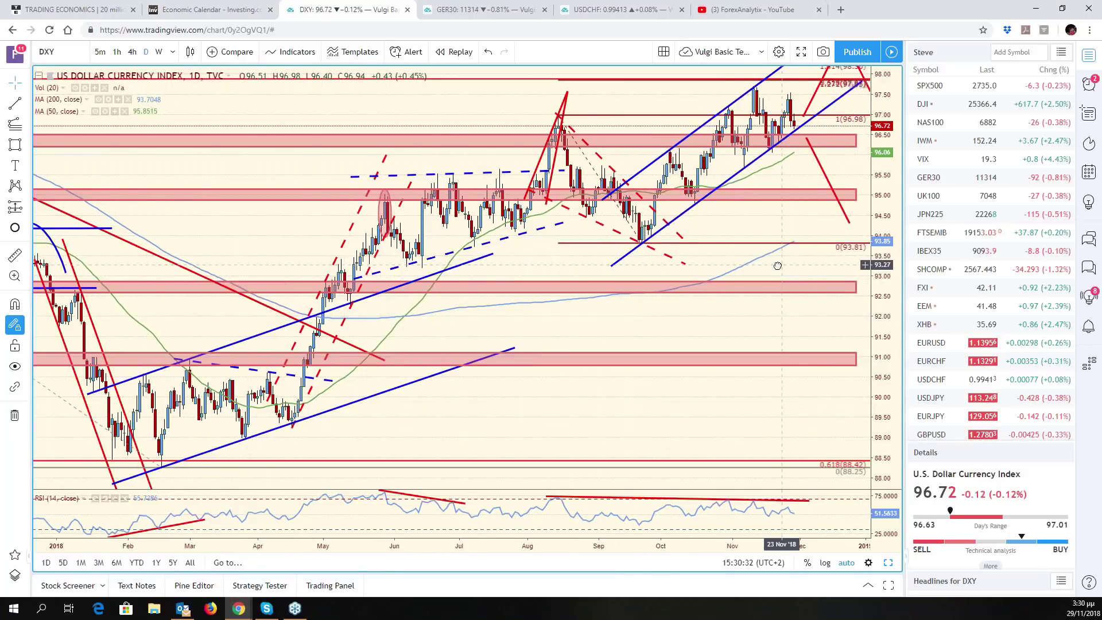
scroll(778, 265, "up", 3)
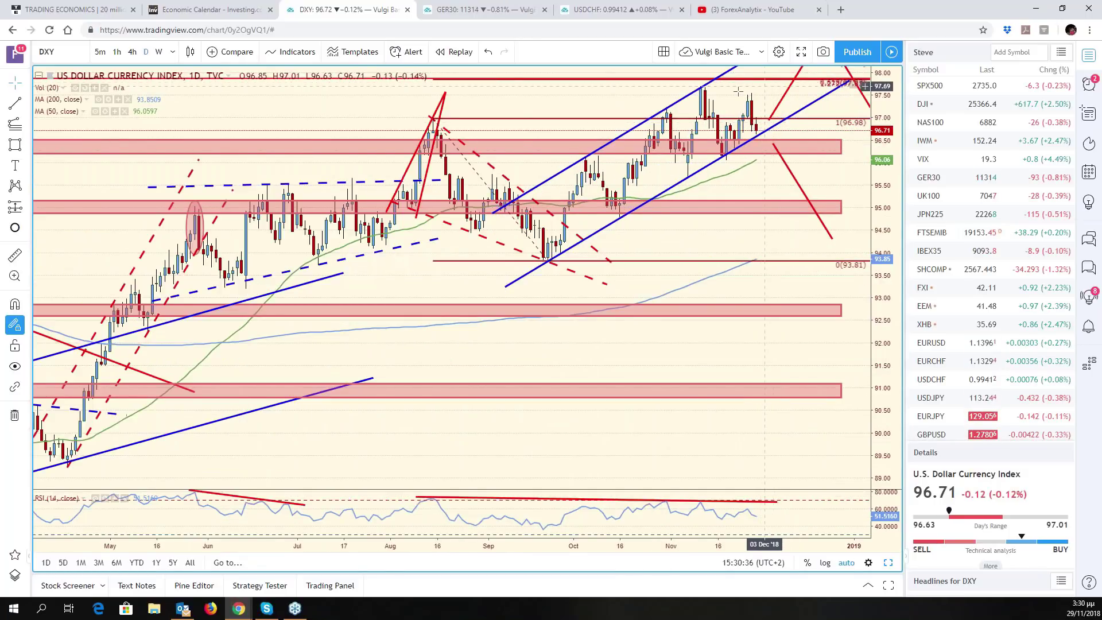
scroll(738, 90, "down", 3)
scroll(769, 172, "down", 2)
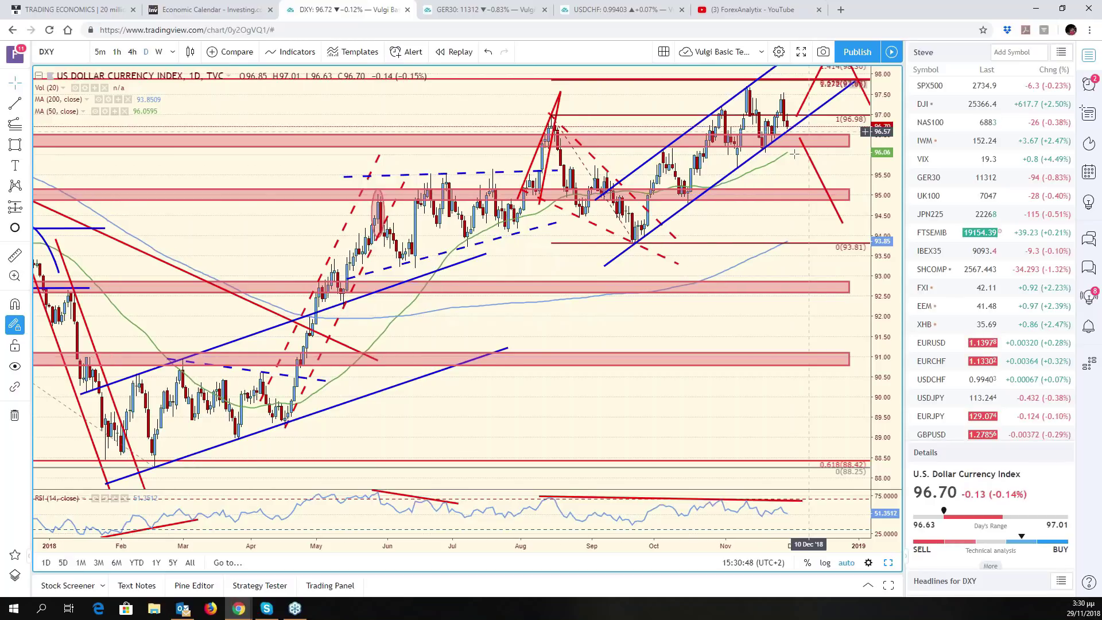
left_click_drag(794, 154, 836, 167)
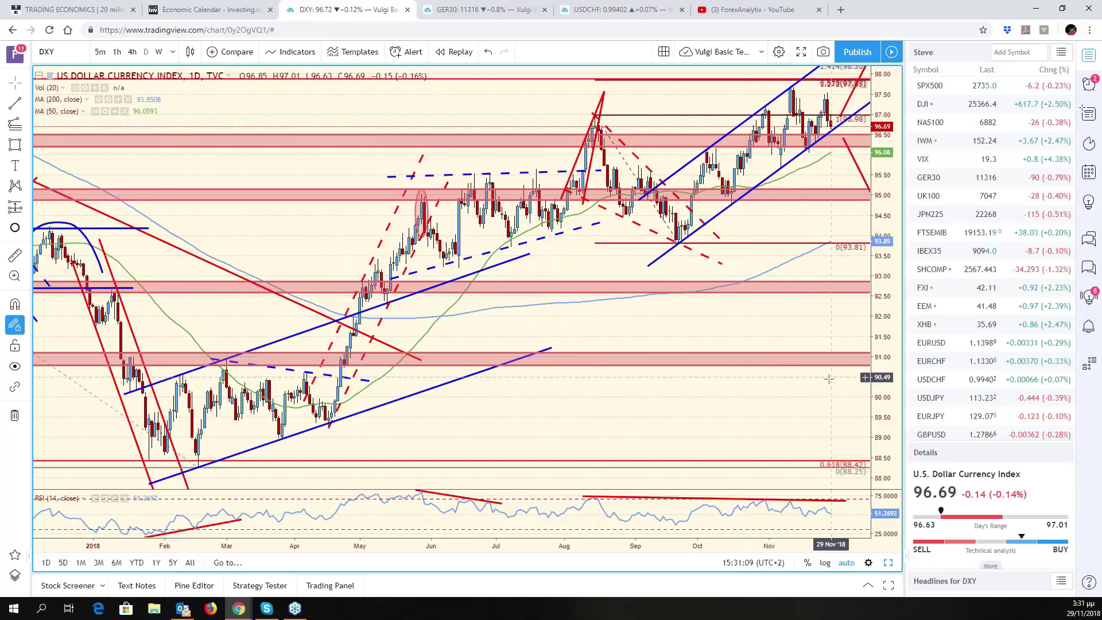
Restore the grid and maximize the WTI crude oil chart instead
left_click(887, 563)
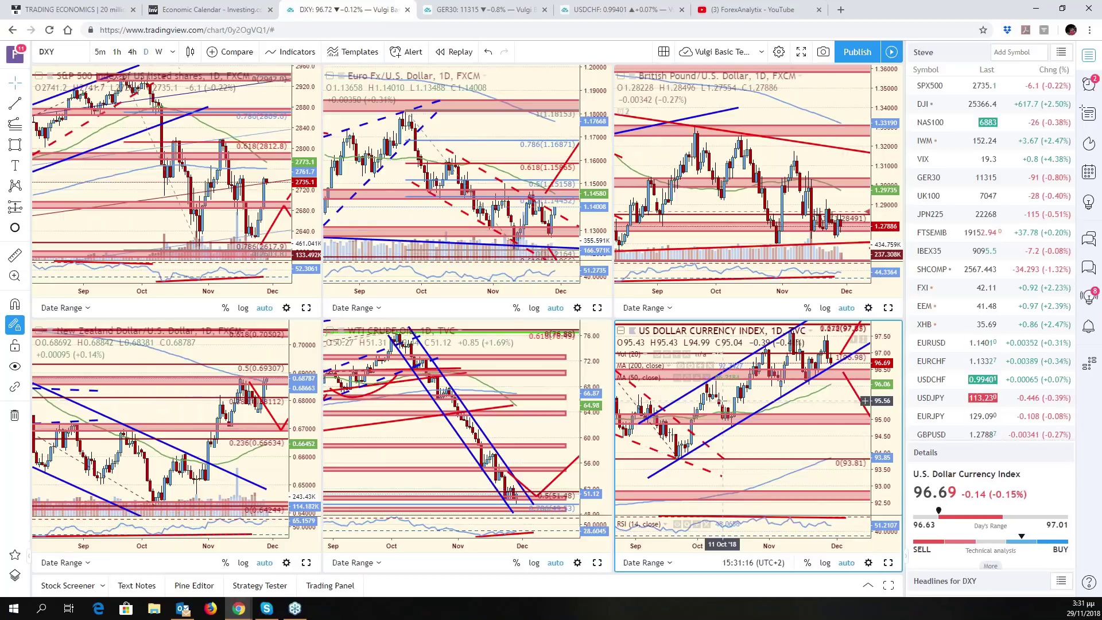
left_click(599, 440)
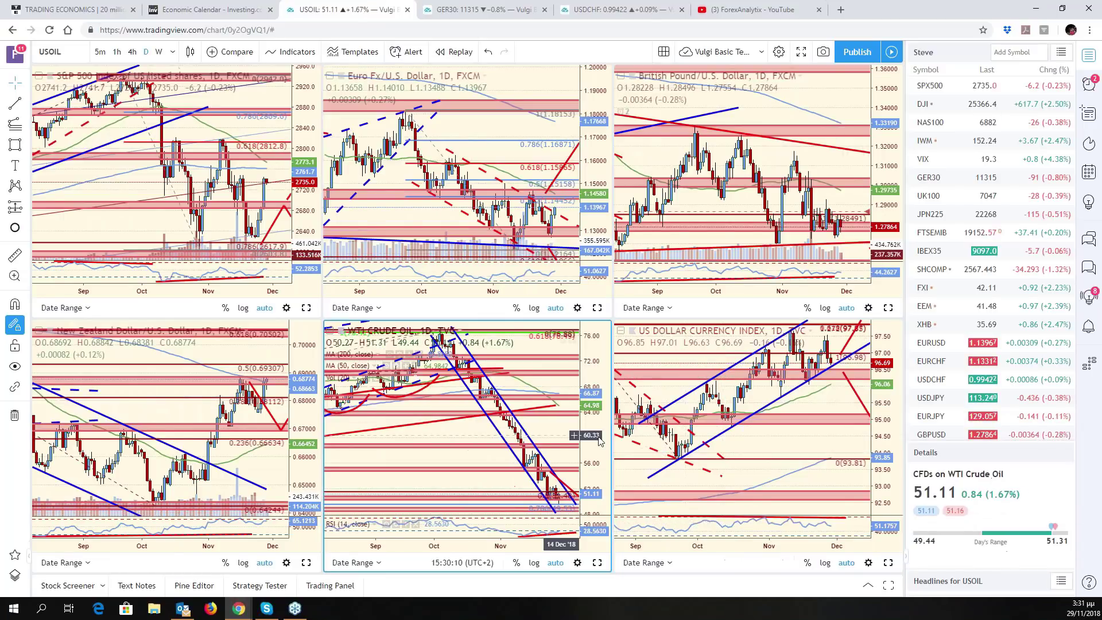
left_click(597, 562)
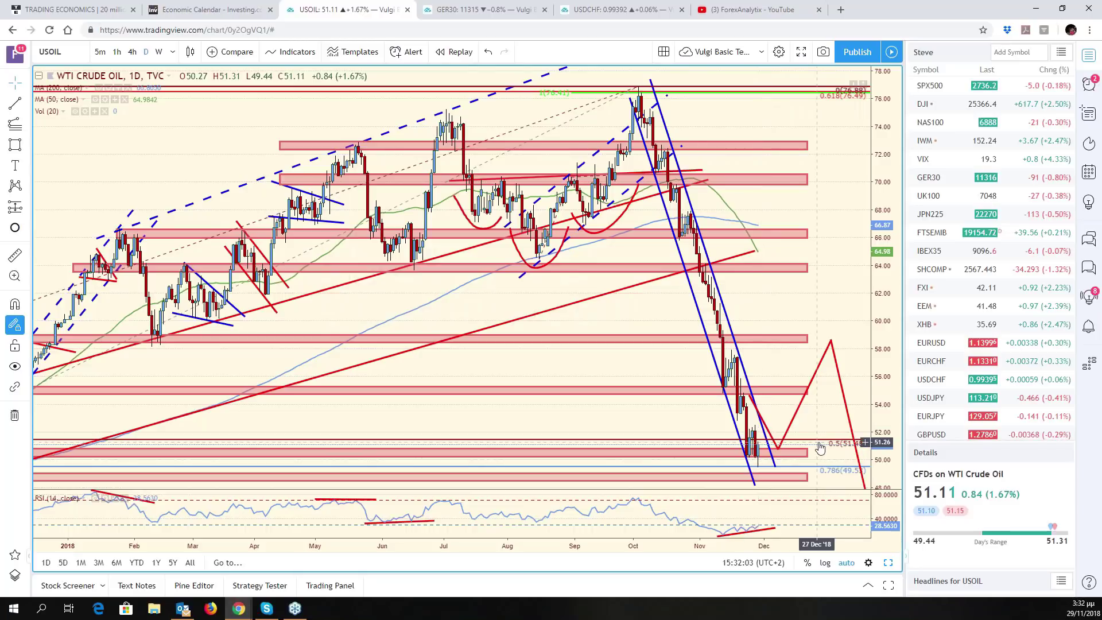
Pan crude oil back to Dec 2017 and select the long dashed upward trendline
left_click_drag(820, 448, 884, 429)
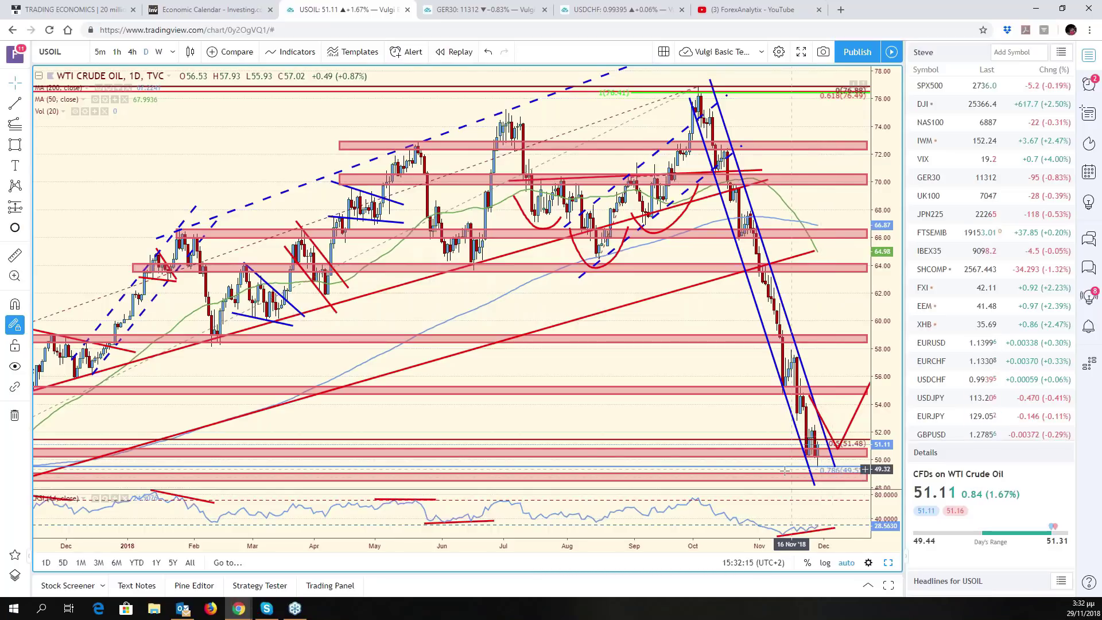
scroll(665, 451, "down", 3)
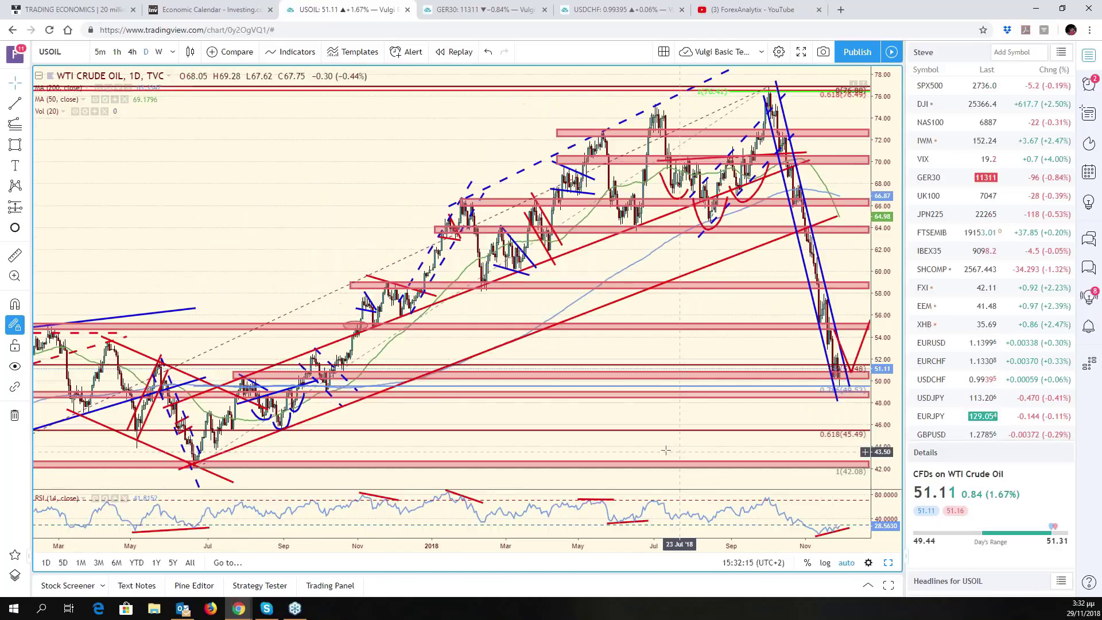
left_click(194, 467)
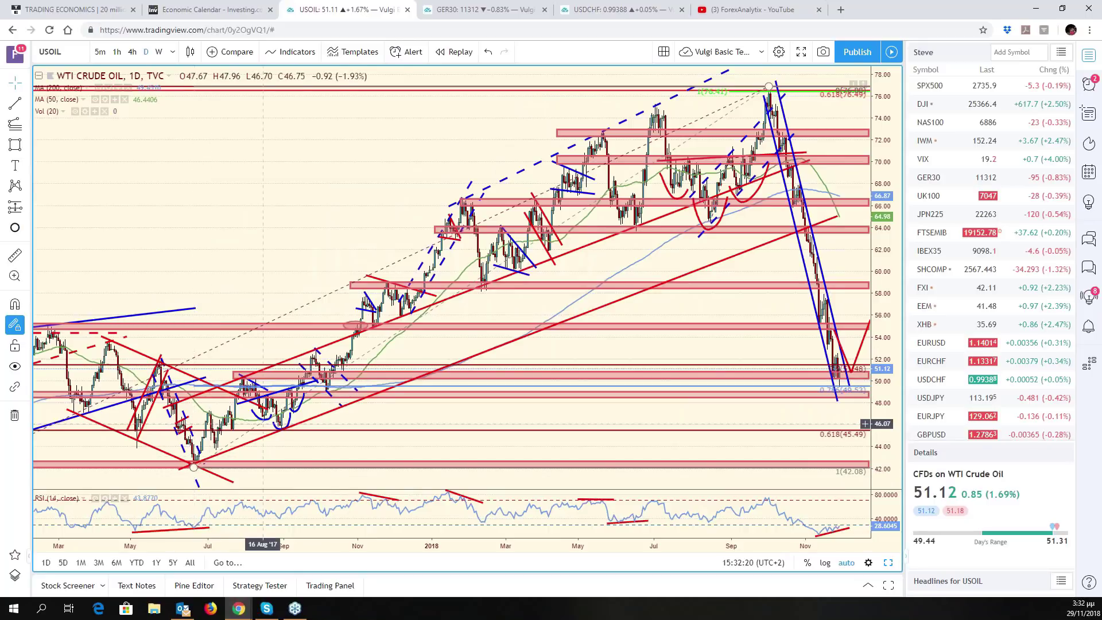
Zoom out, leave space right of the latest crude bars, and restore the six-chart grid with Alt+Enter
scroll(825, 435, "up", 4)
scroll(825, 435, "down", 1)
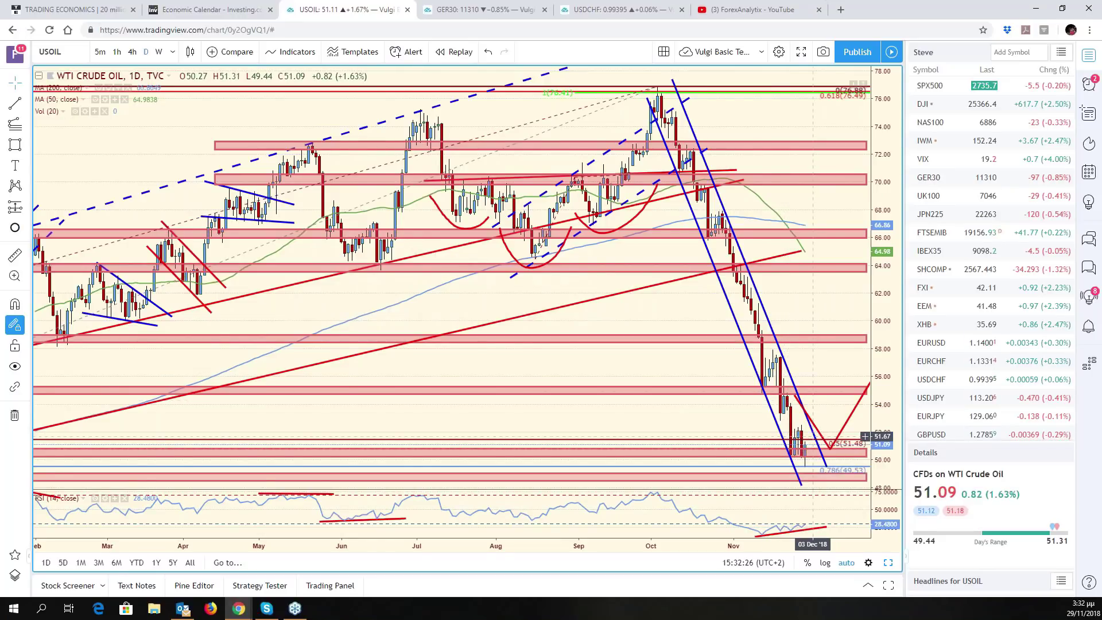
scroll(811, 439, "down", 1)
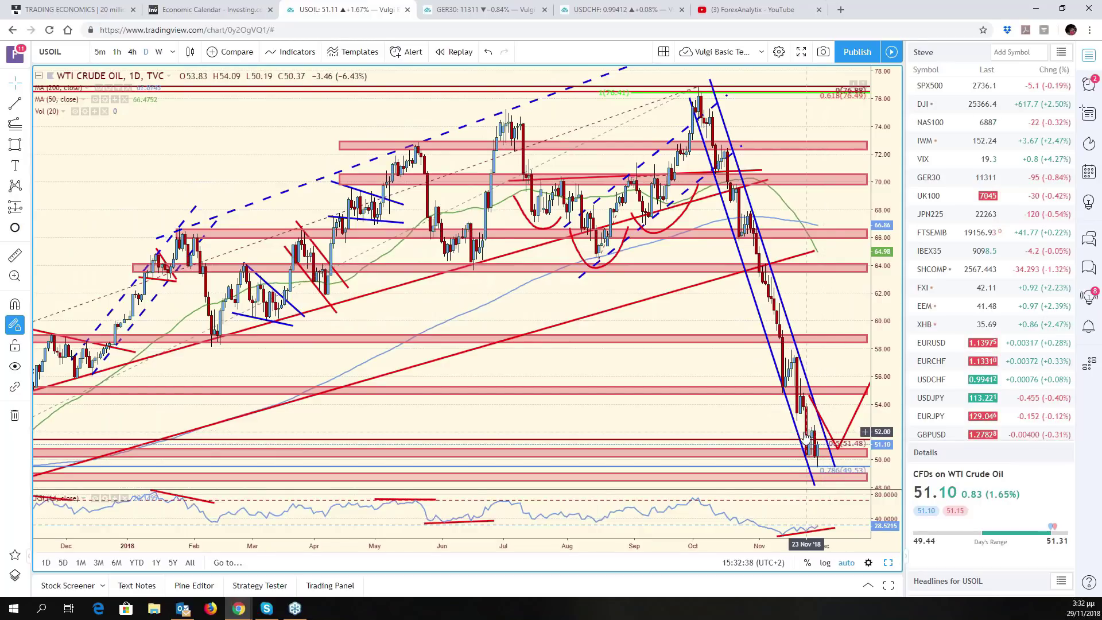
left_click_drag(834, 405, 907, 417)
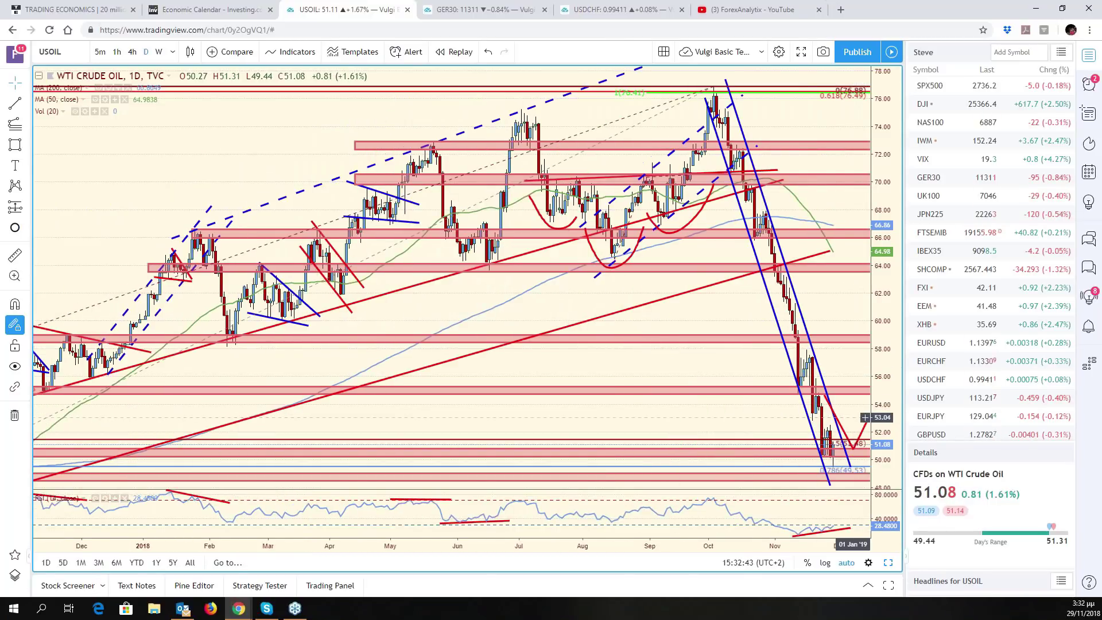
key("alt+Return")
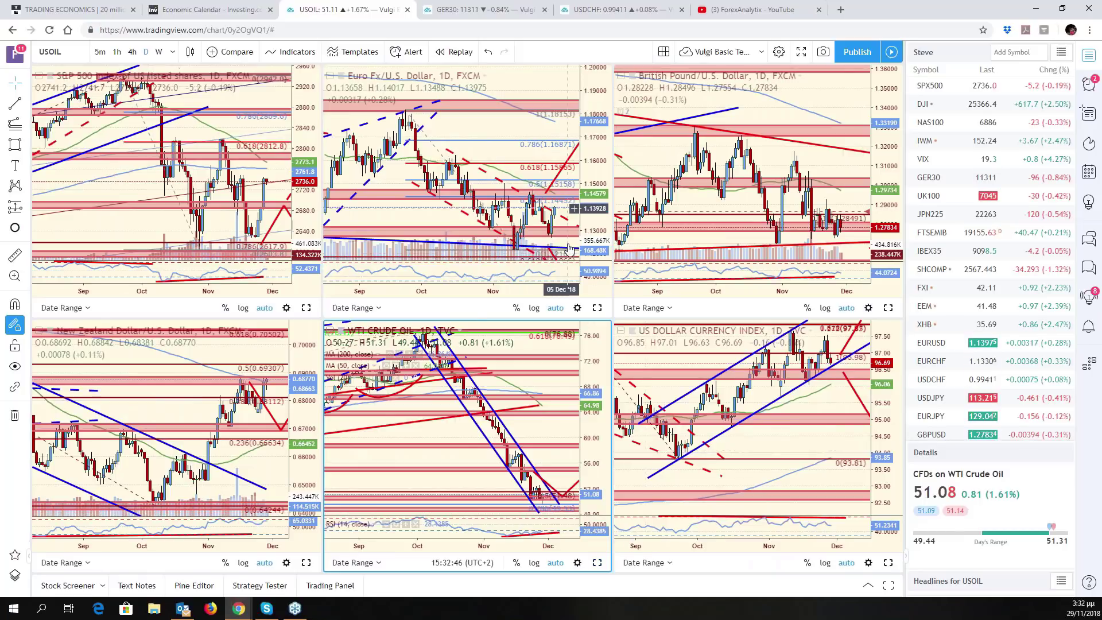
Maximize the EUR/USD pane and switch its symbol to USDCHF
left_click(570, 248)
key("alt+Return")
scroll(805, 351, "right", 3)
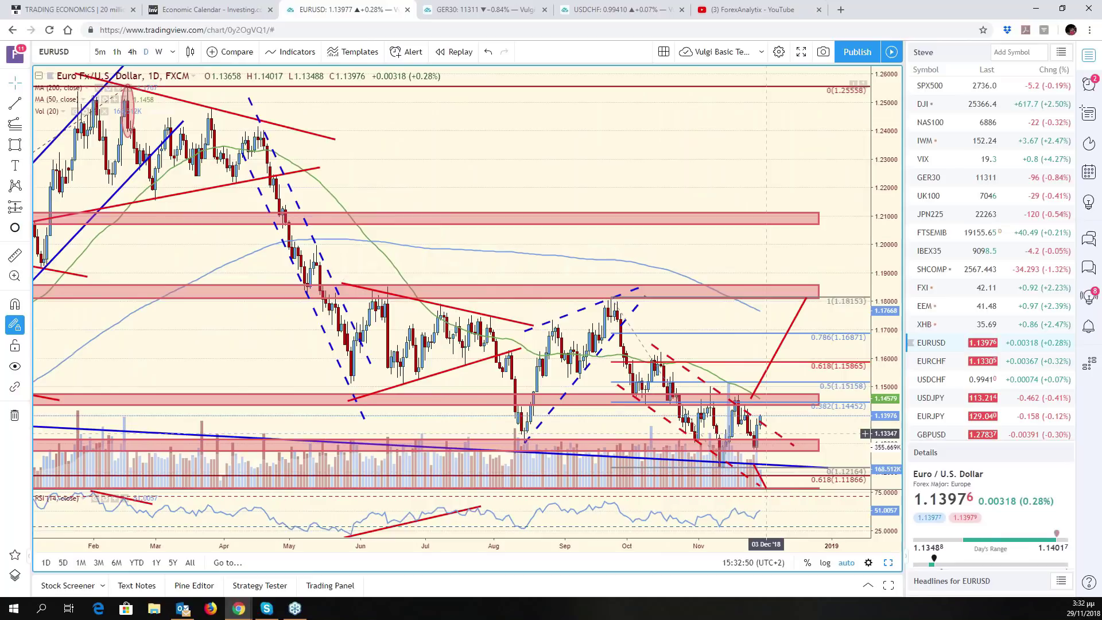
left_click(79, 53)
type("USDCHF")
key("Return")
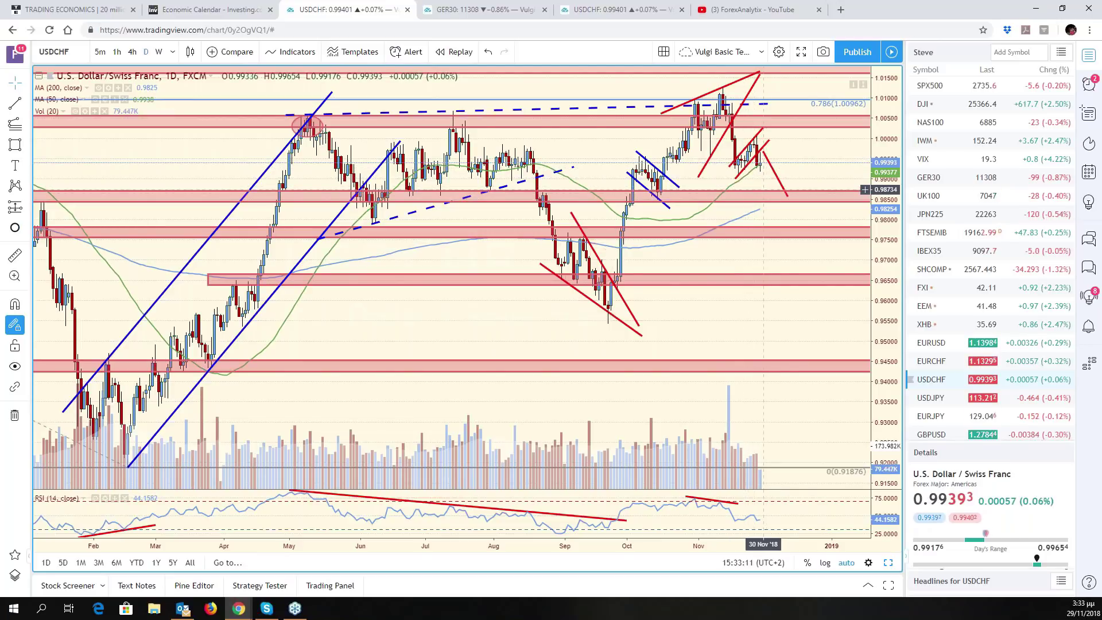
Inspect USDCHF's blue dashed high line and red downtrend, pan to earlier 2018, then restore the grid
left_click(710, 104)
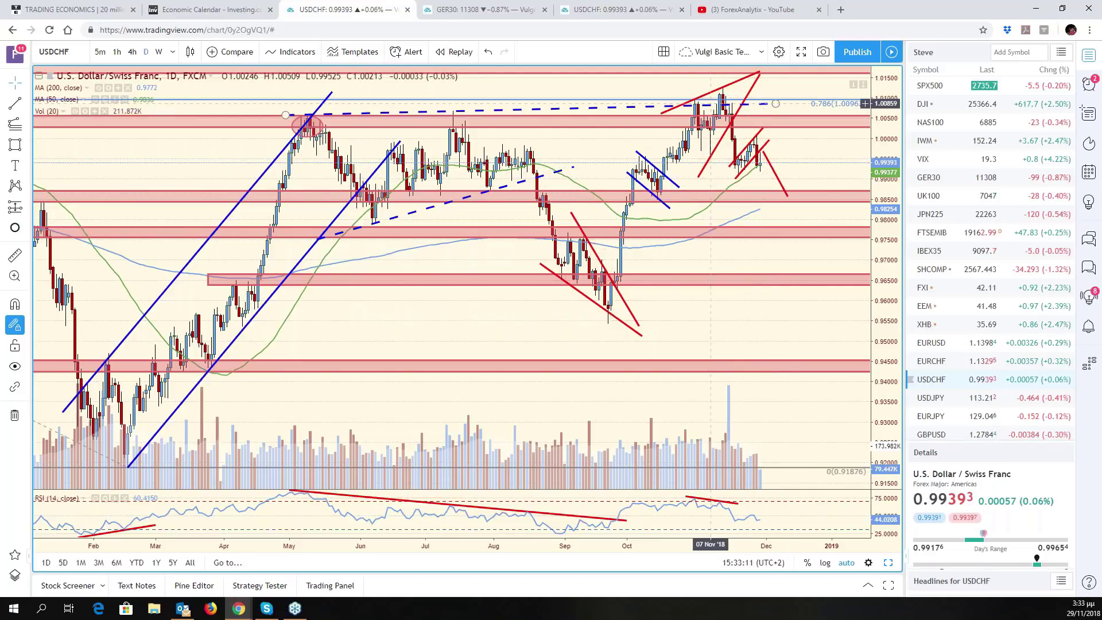
left_click(764, 154)
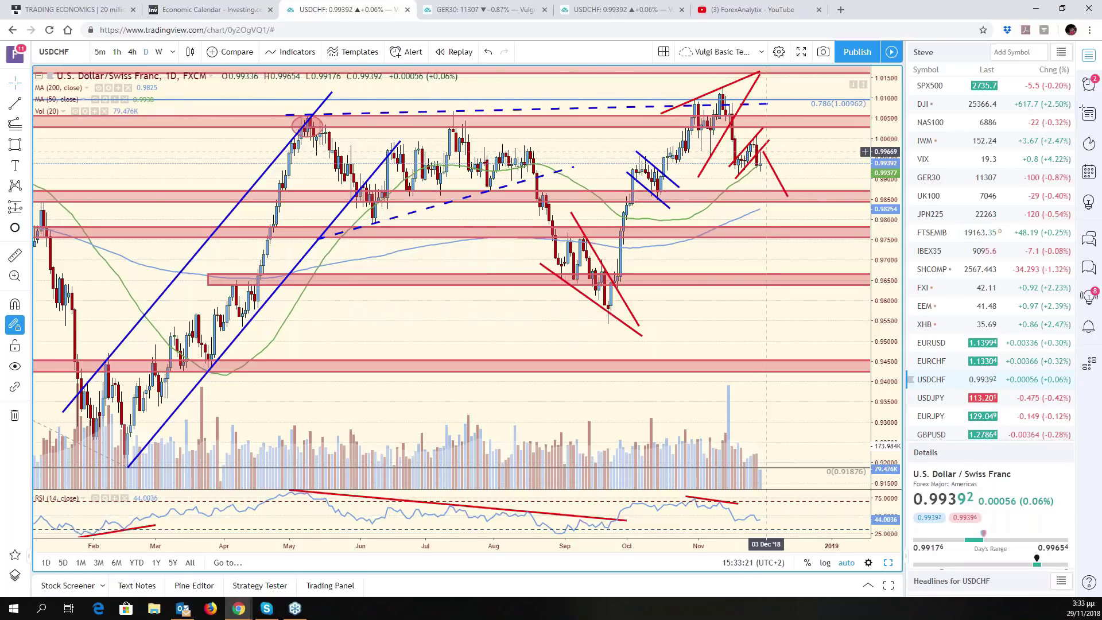
left_click(871, 175)
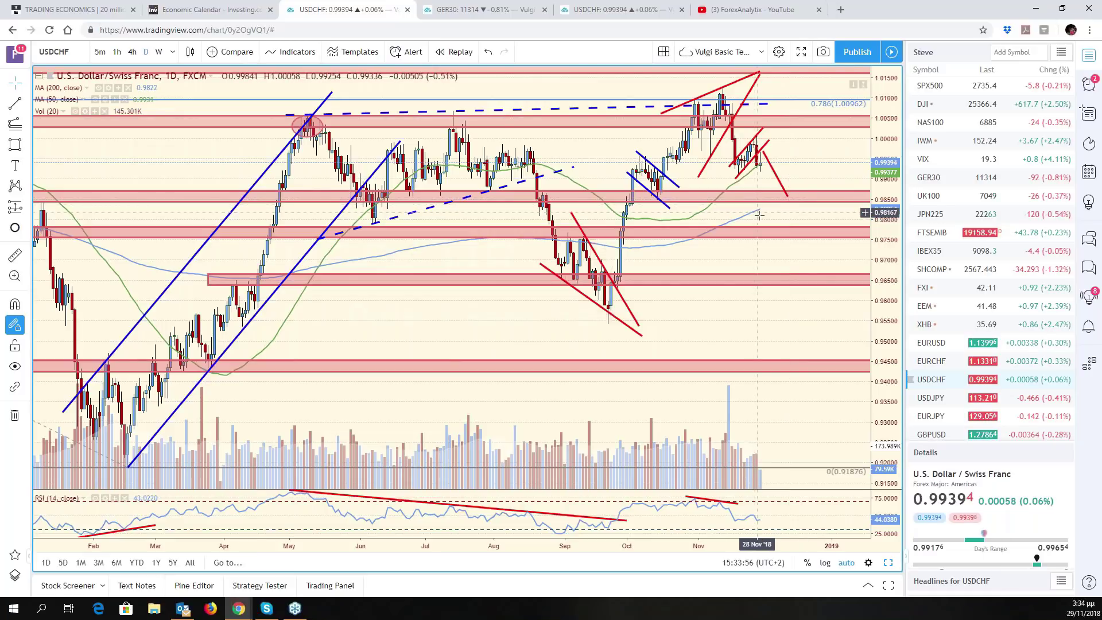
left_click_drag(778, 212, 853, 224)
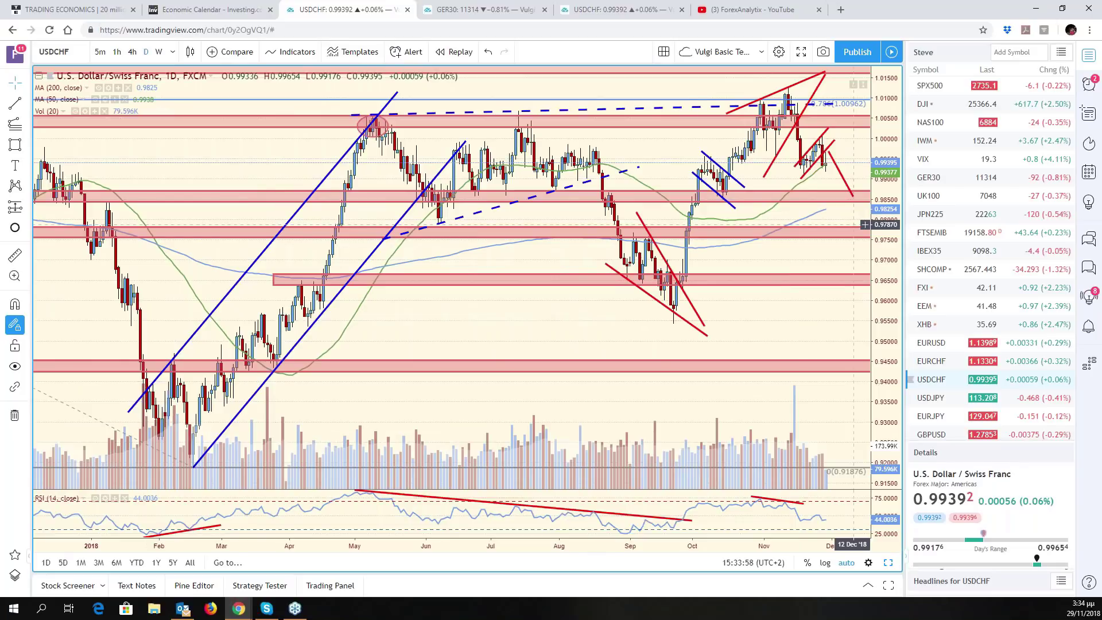
left_click(889, 564)
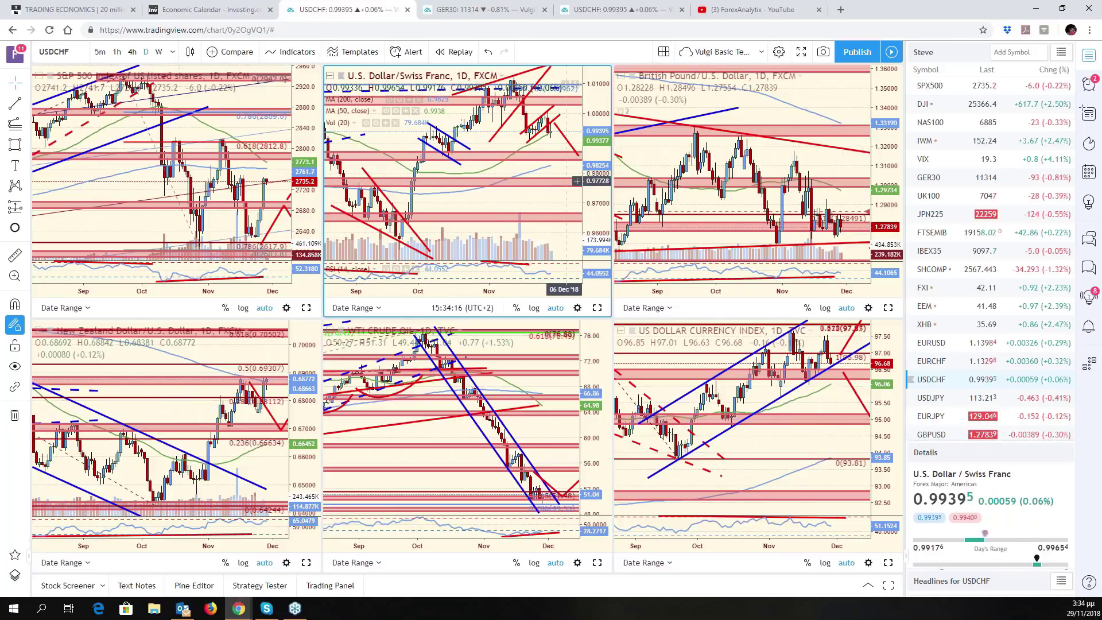
Toggle the USDCHF chart maximized and pan it to earlier months, then maximize the S&P 500 chart
key("alt+Return")
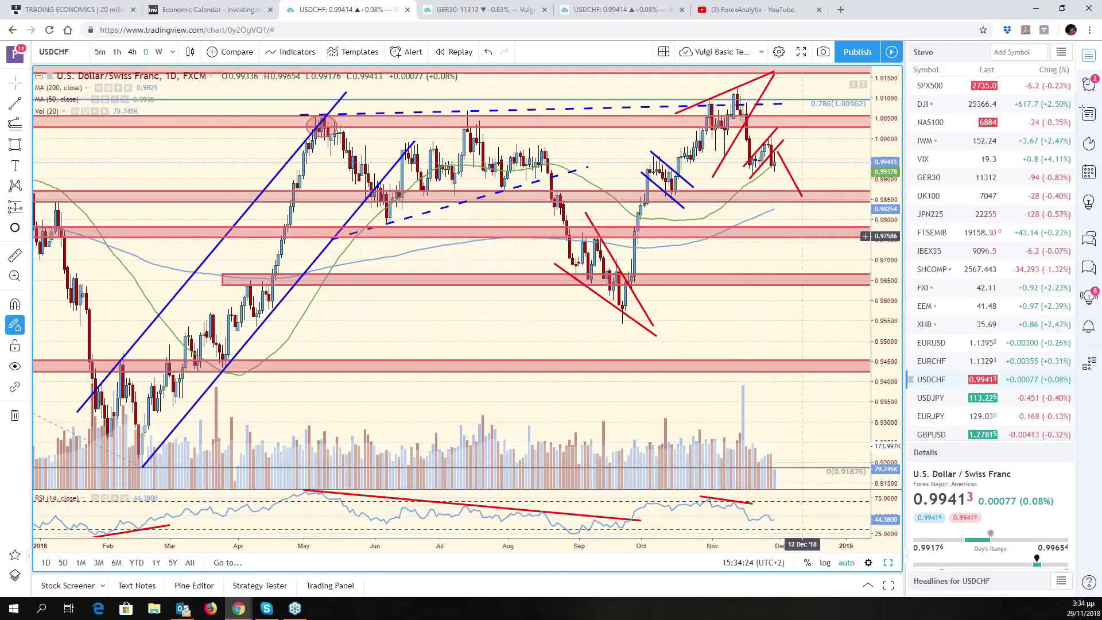
key("alt+Return")
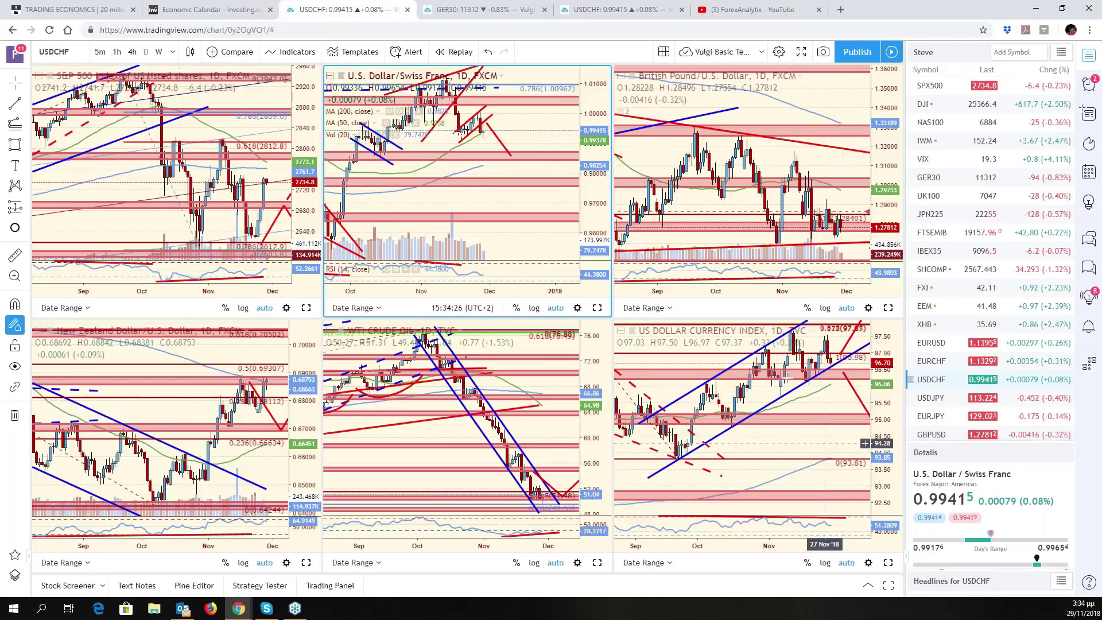
left_click_drag(539, 162, 572, 170)
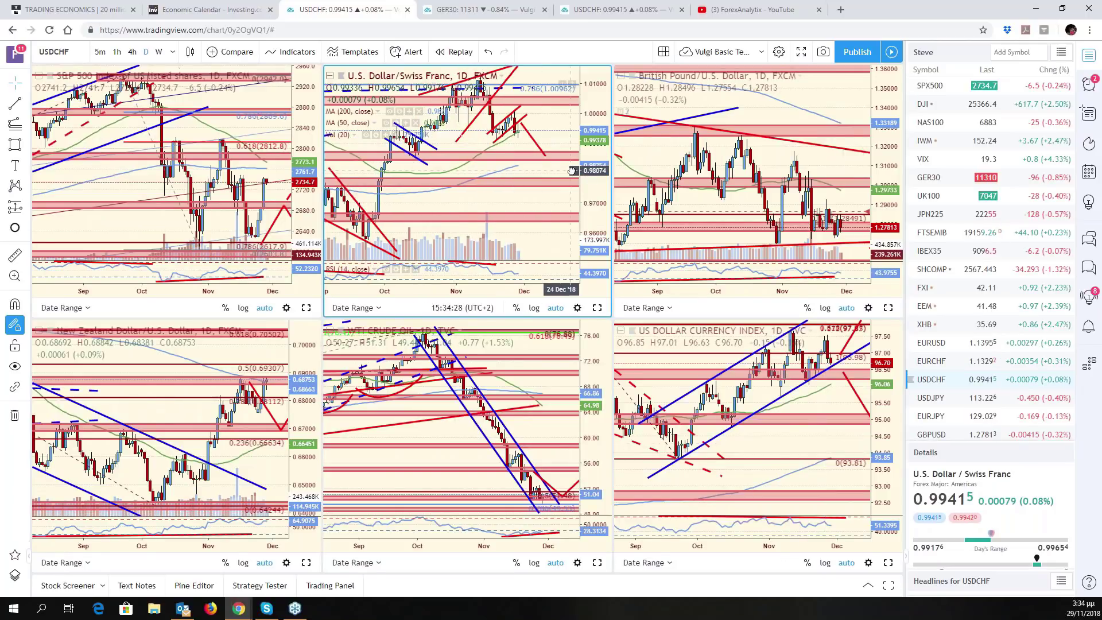
key("alt+Return")
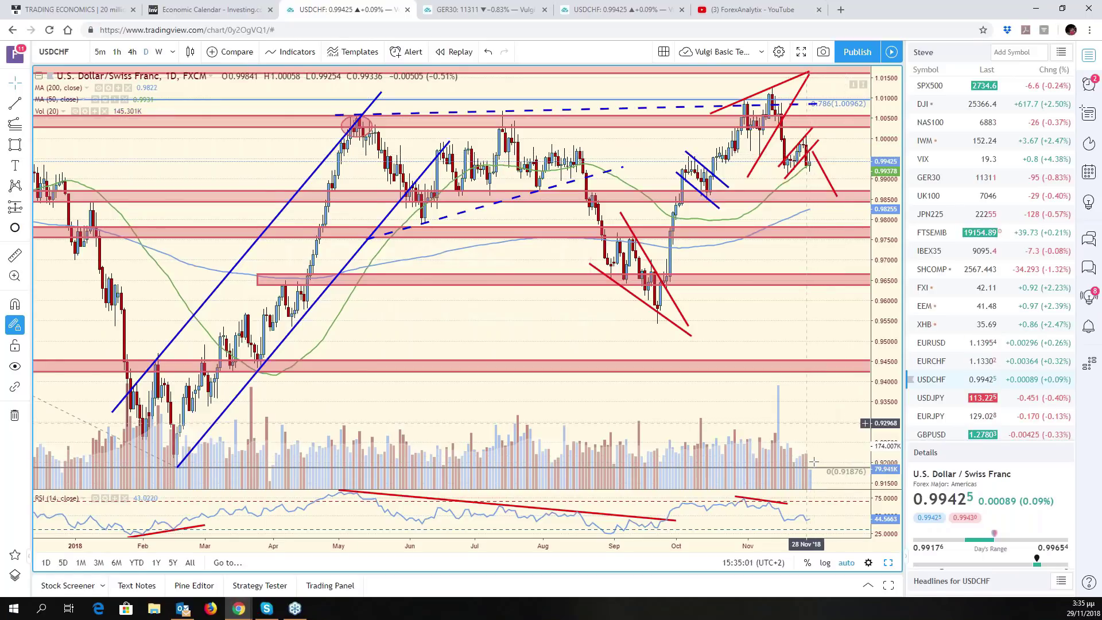
left_click(887, 563)
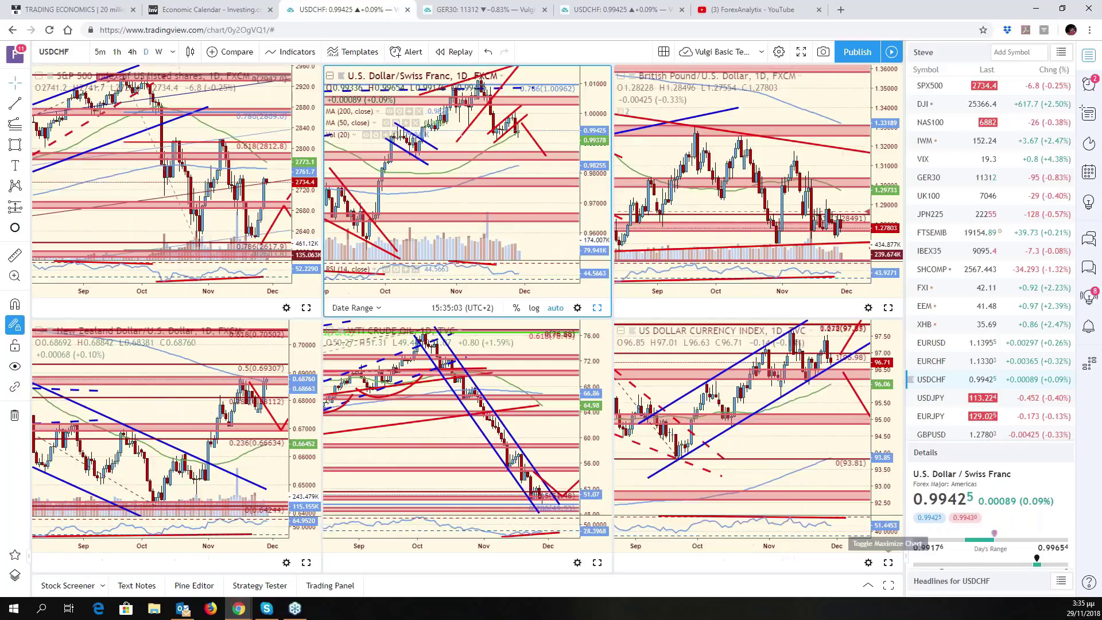
left_click(307, 308)
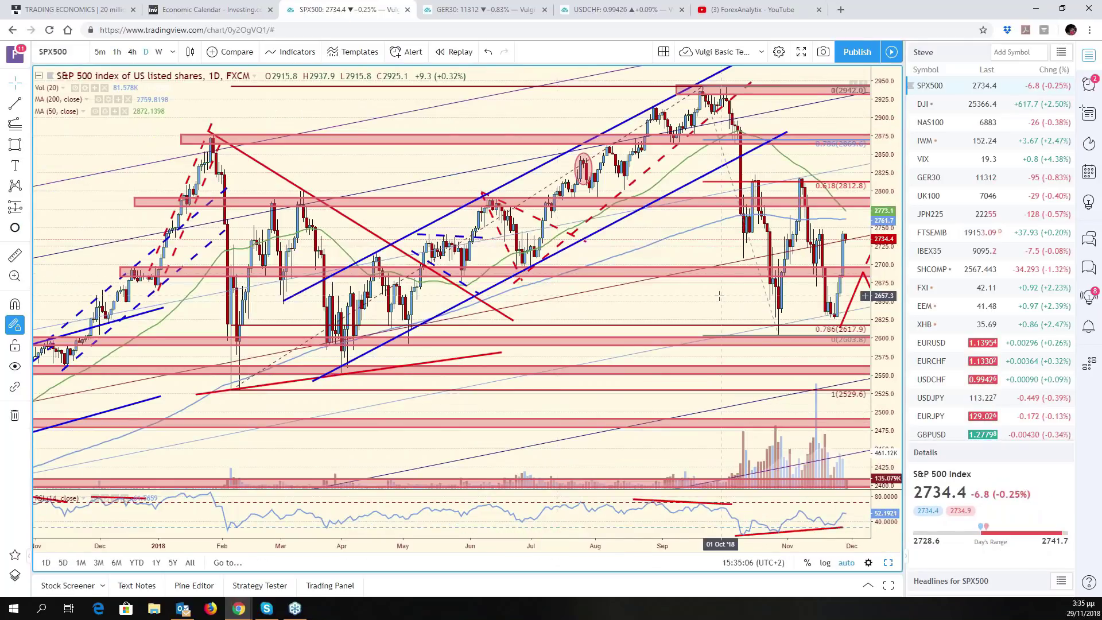
Pan the S&P 500 daily chart to the latest candles to review its channel, zones, Fibonacci levels and projections
left_click_drag(719, 296, 663, 307)
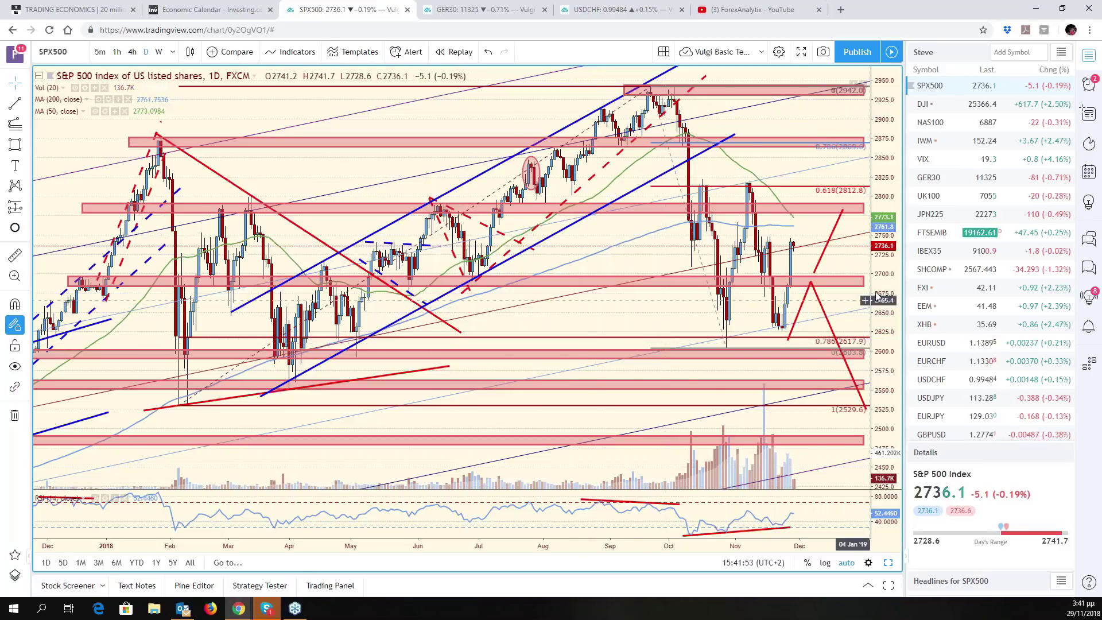
Compress the S&P 500 price scale to about 2360–3040 and pan to leave room above the highs
left_click_drag(877, 298, 880, 396)
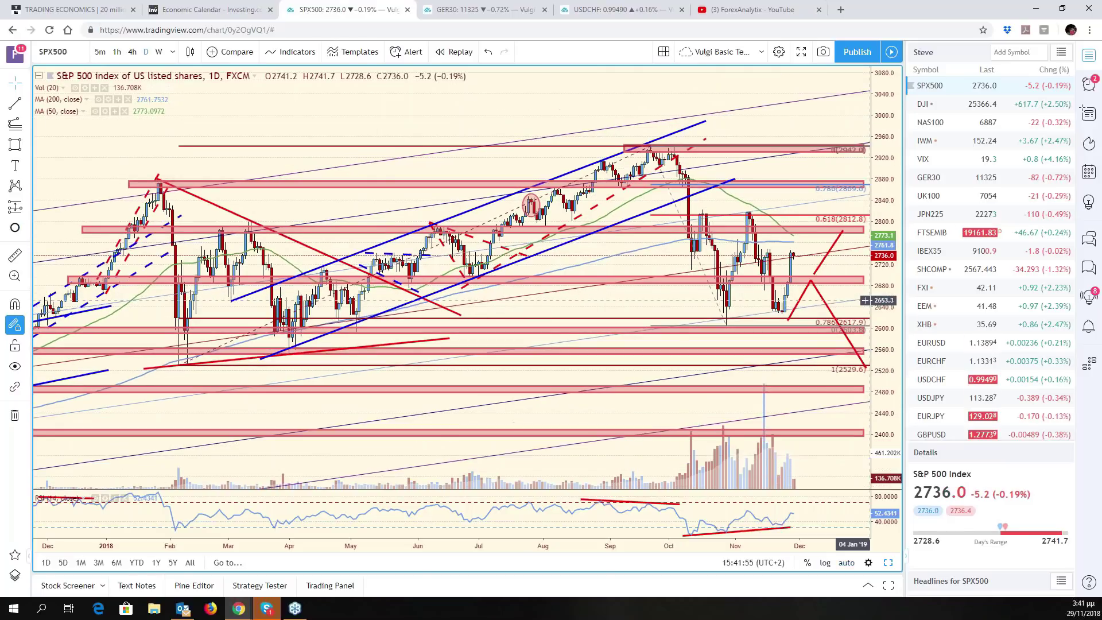
left_click_drag(681, 302, 670, 279)
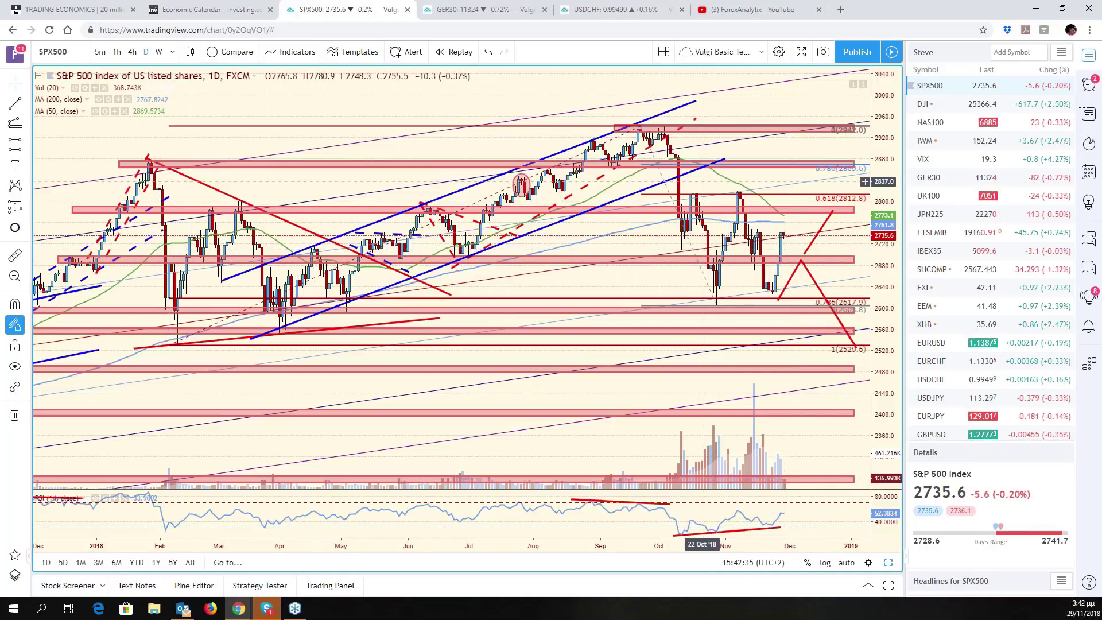
left_click(624, 20)
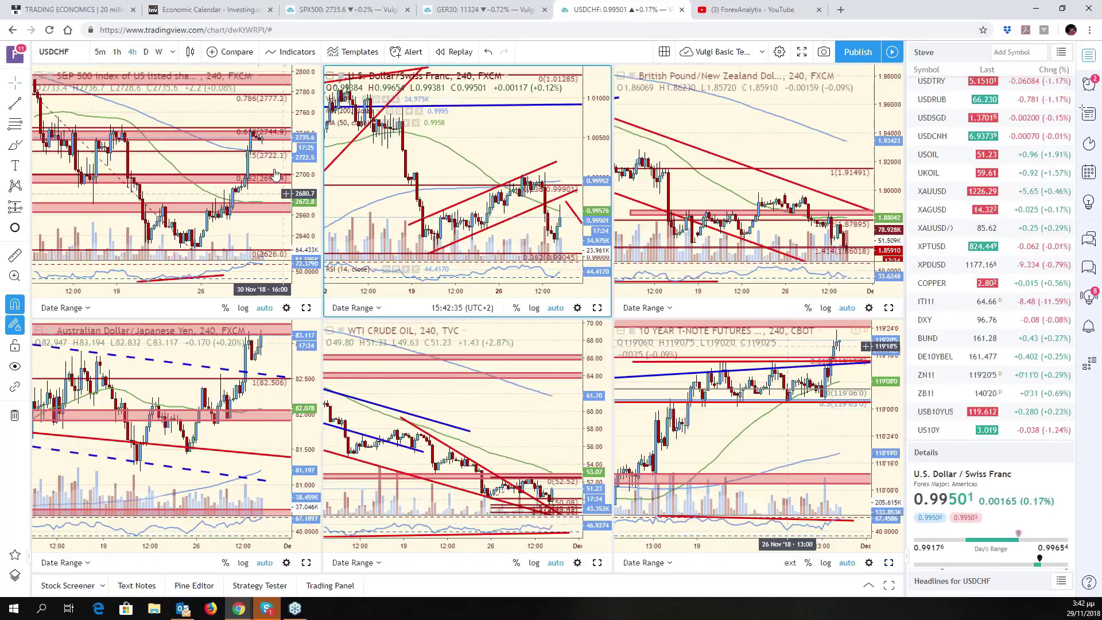
left_click(307, 307)
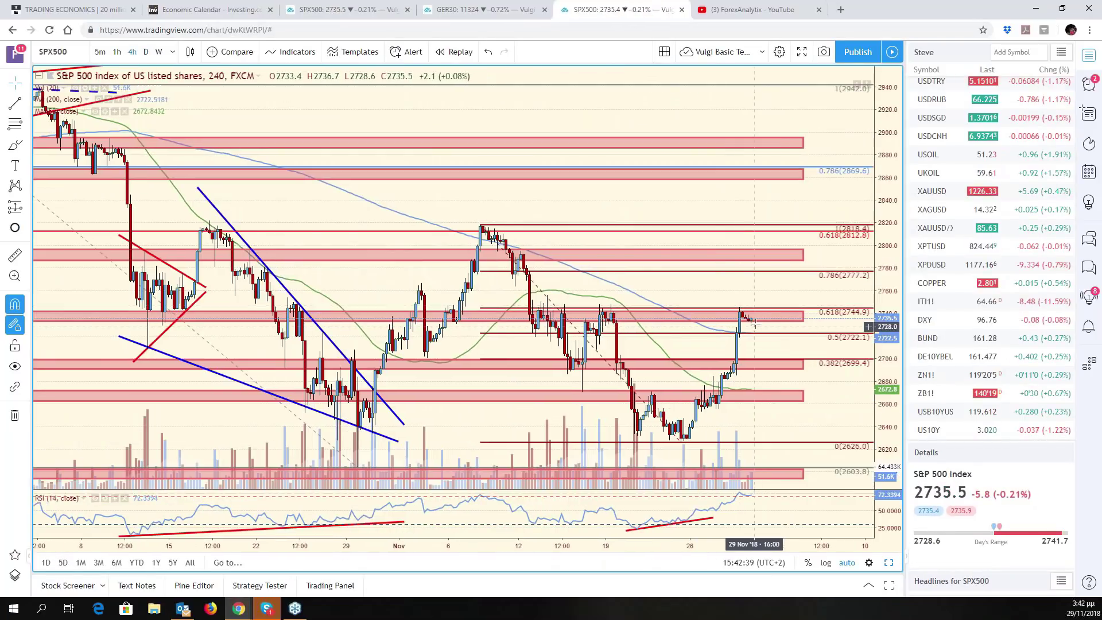
left_click_drag(754, 324, 836, 354)
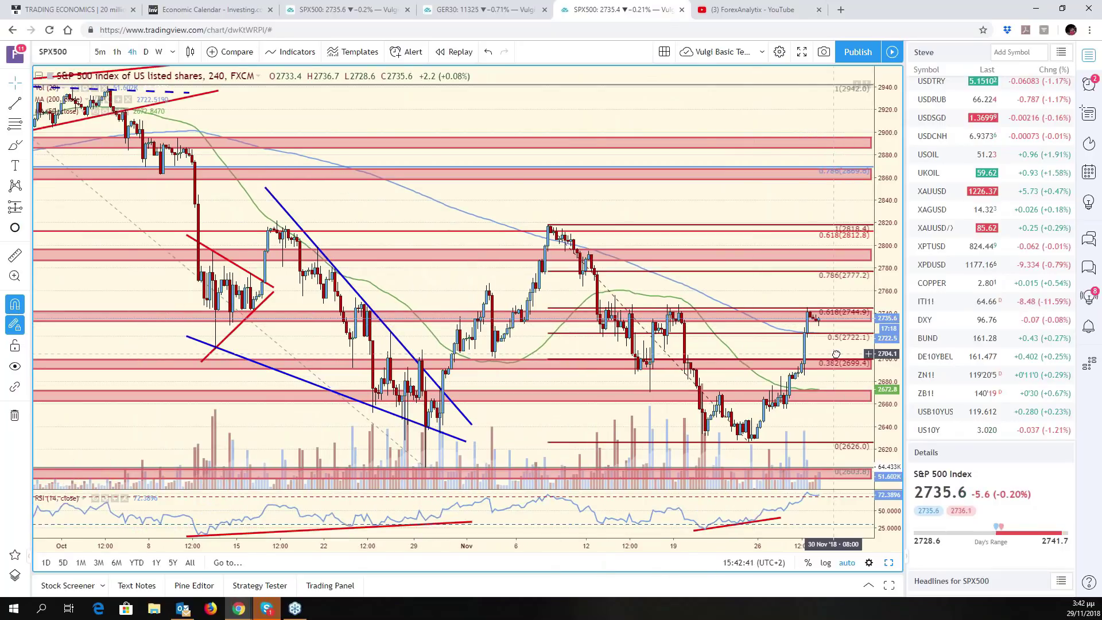
left_click(897, 565)
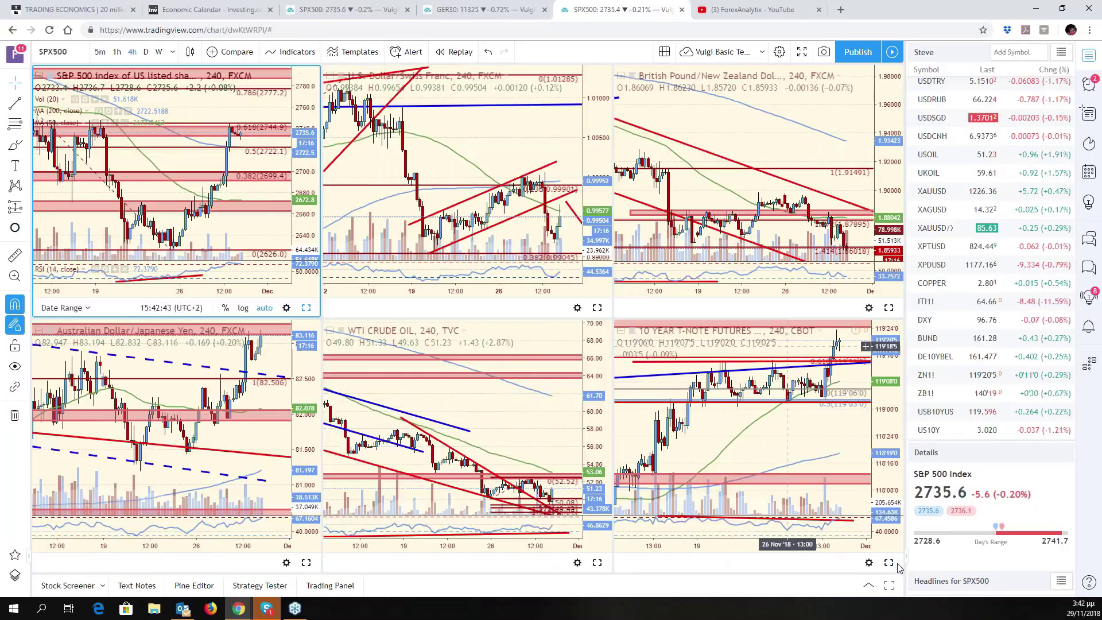
key("ctrl+shift+Tab")
key("ctrl+shift+Tab")
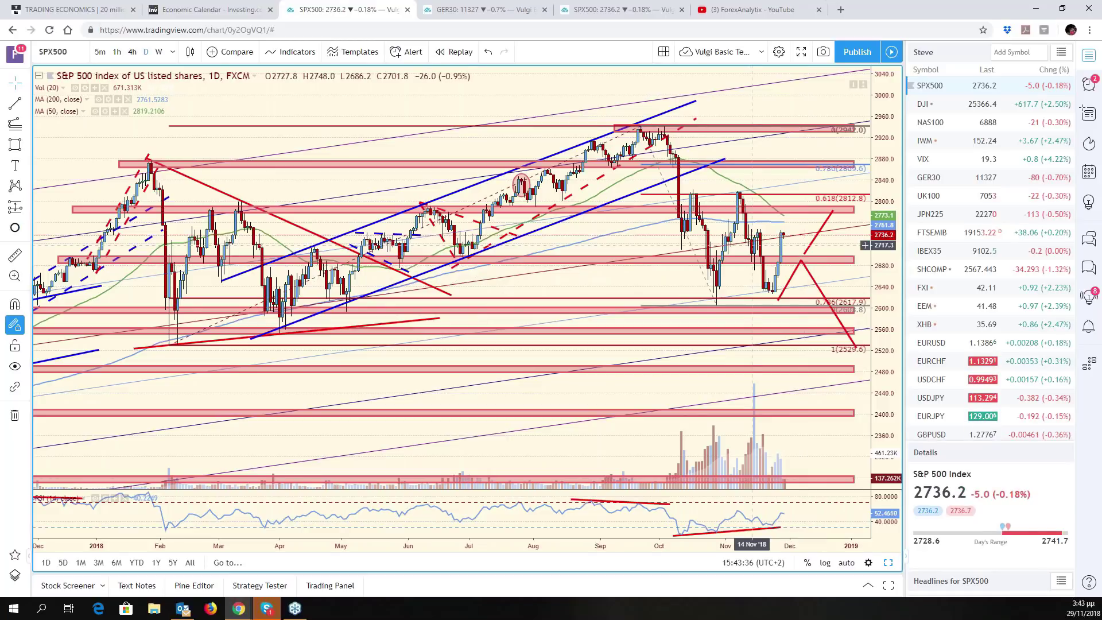
Leave space after the latest daily SPX500 bars and switch to the GER30 six-chart tab
left_click_drag(807, 270, 772, 261)
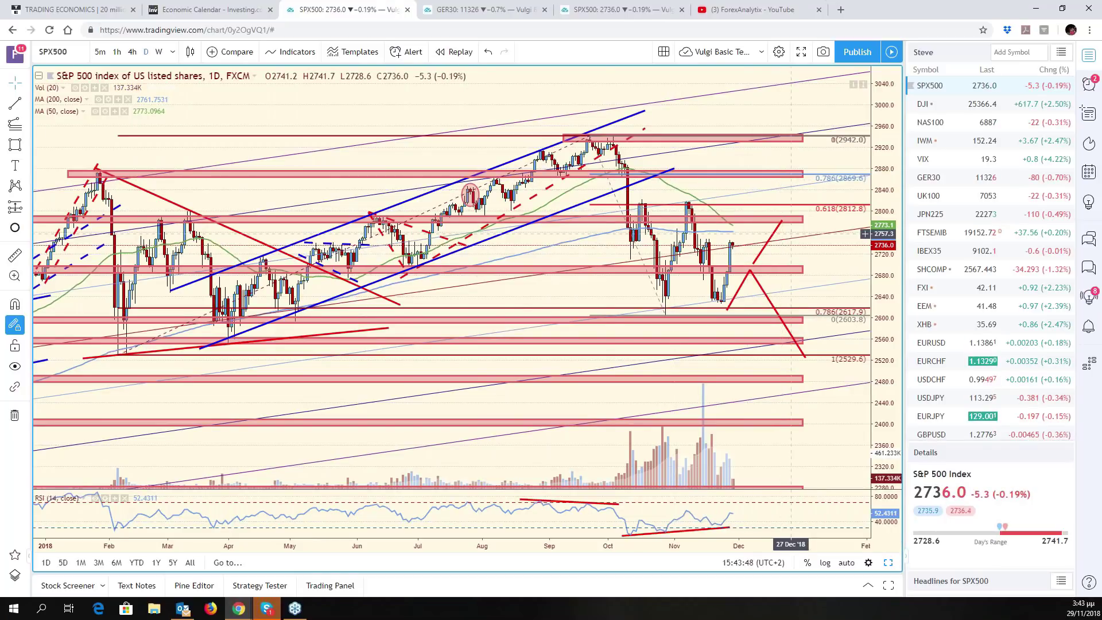
key("ctrl+Tab")
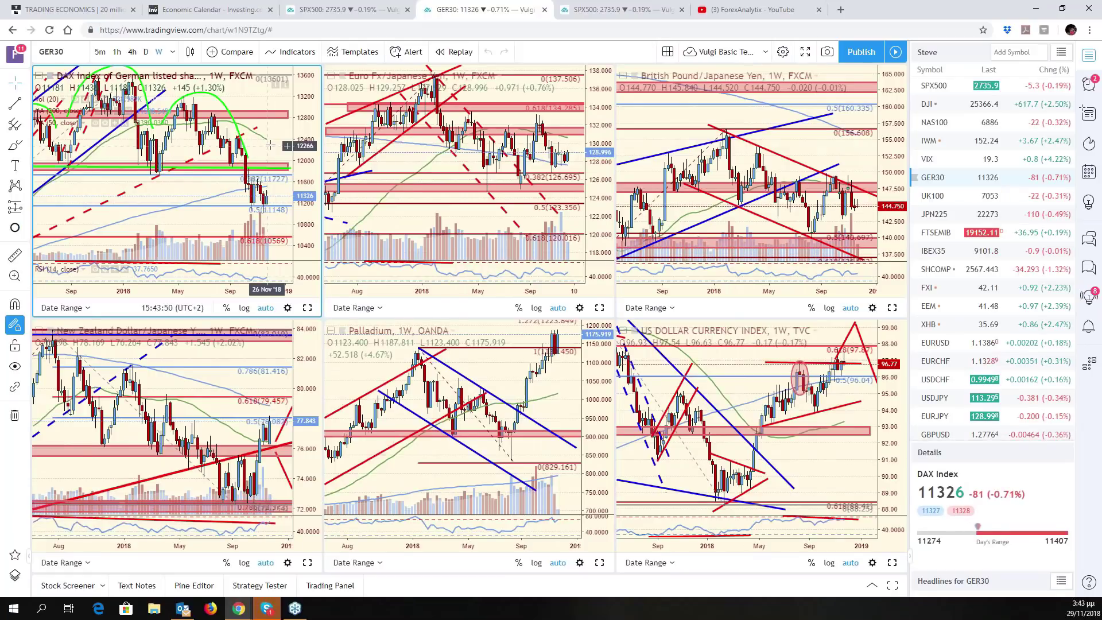
Extend the weekly S&P 500 RSI trendline to February 2019 in a full-size view
left_click(307, 307)
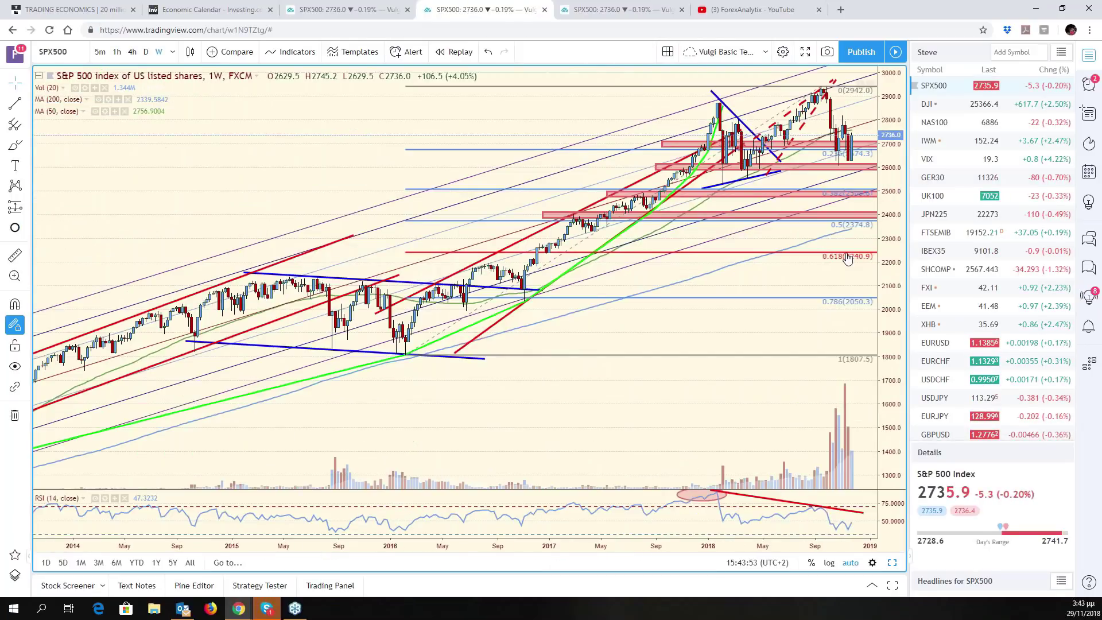
left_click_drag(848, 259, 793, 340)
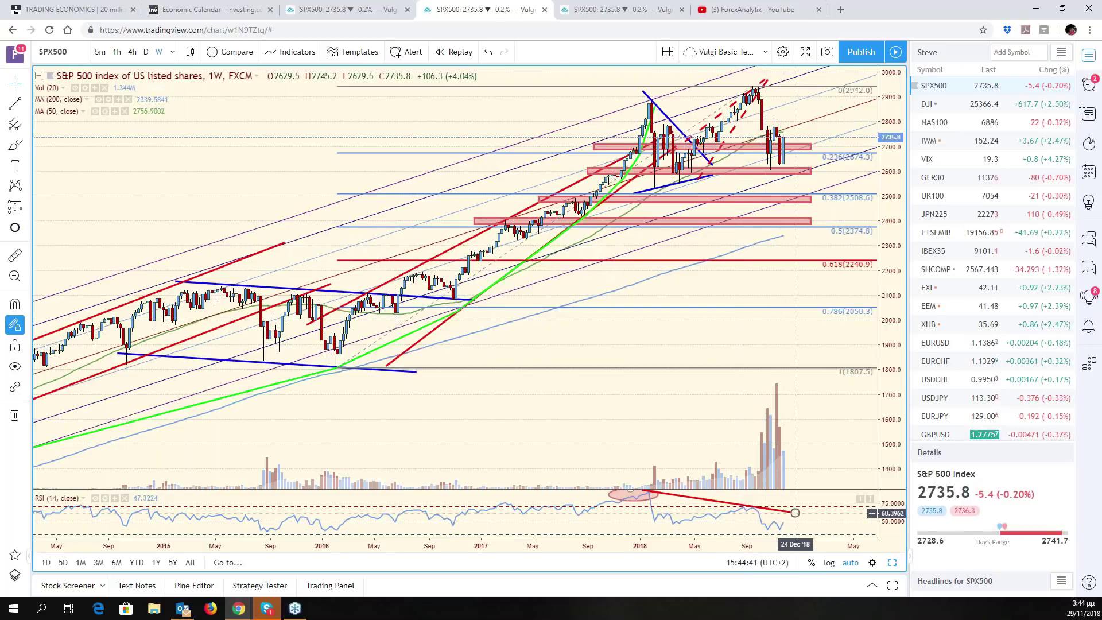
left_click_drag(795, 512, 815, 528)
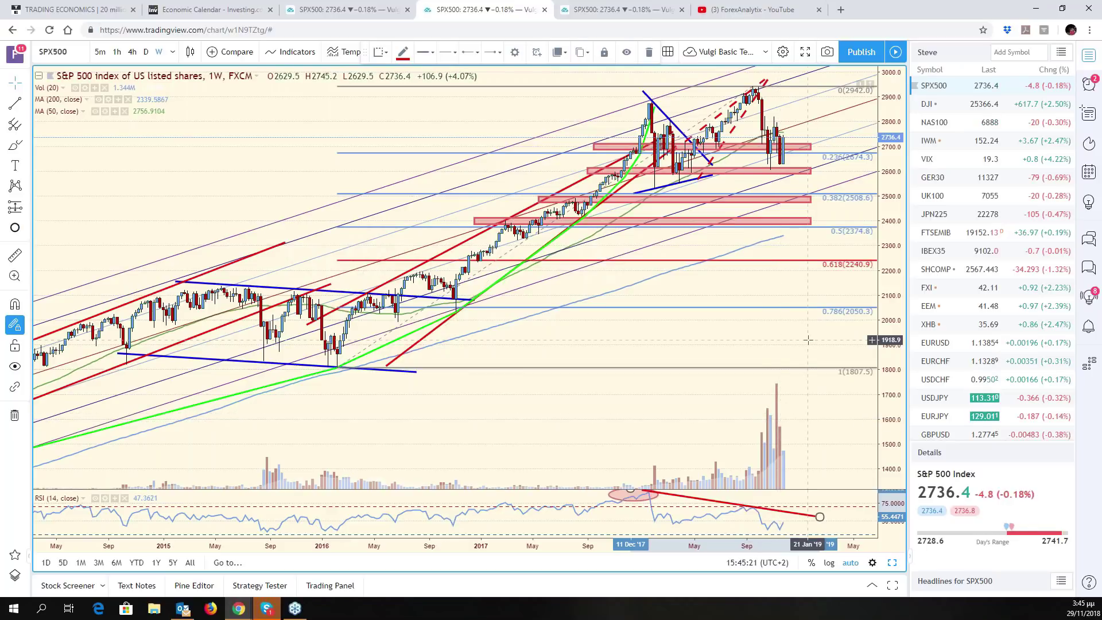
Pan back to 2014 bars, restore the six-chart grid and return to the daily S&P 500
left_click_drag(816, 357, 902, 566)
left_click(893, 563)
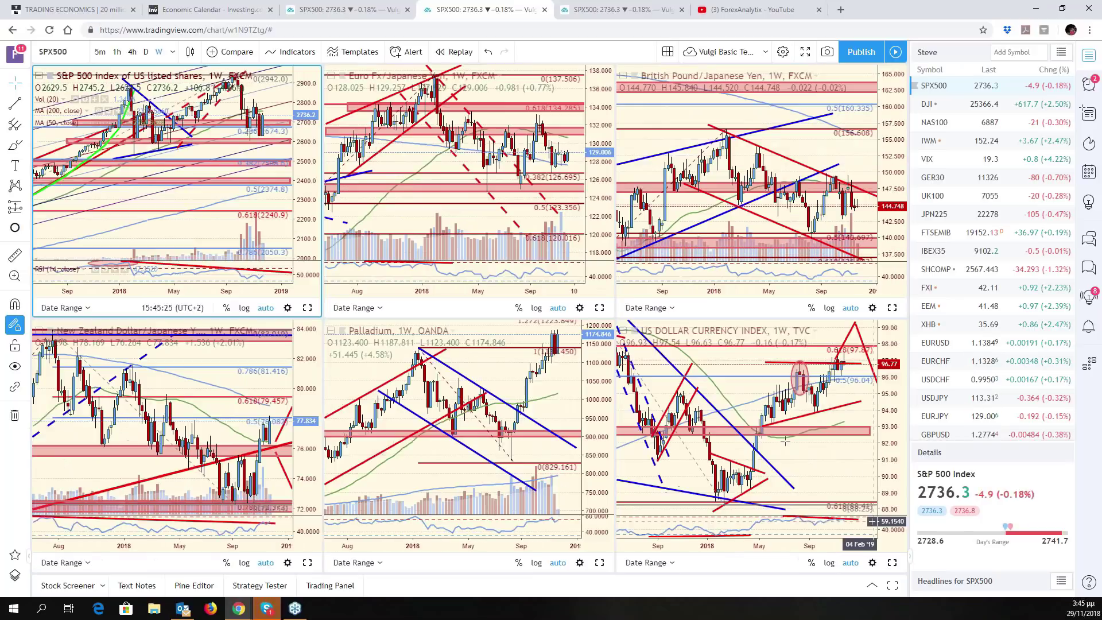
left_click(319, 10)
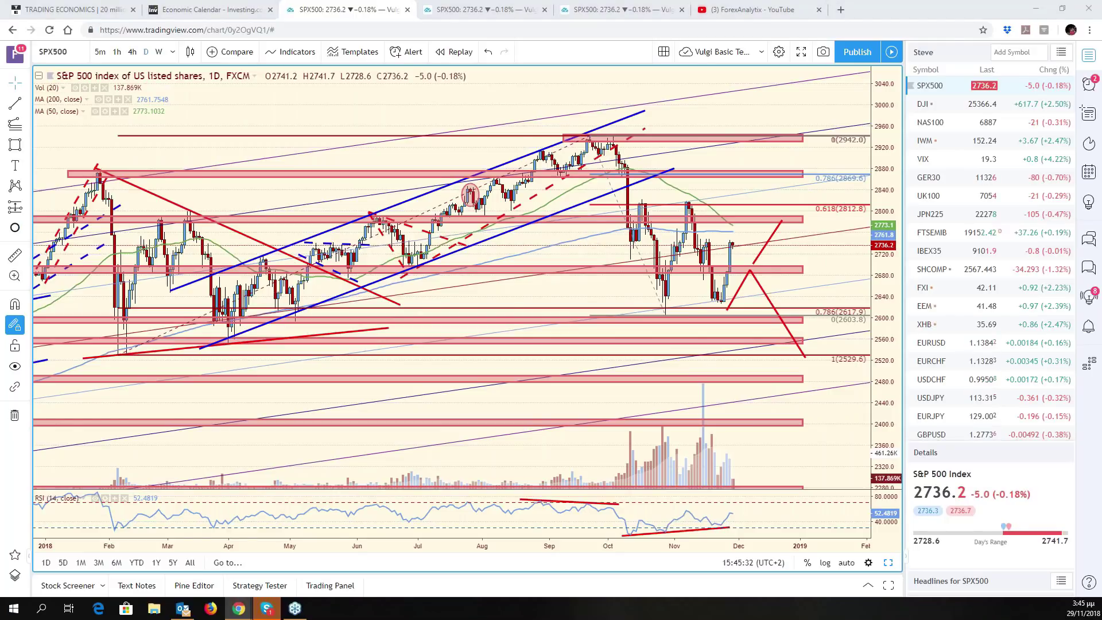
Sketch blue freehand upward and downward projection strokes on the daily S&P 500 chart
left_click_drag(734, 237, 754, 203)
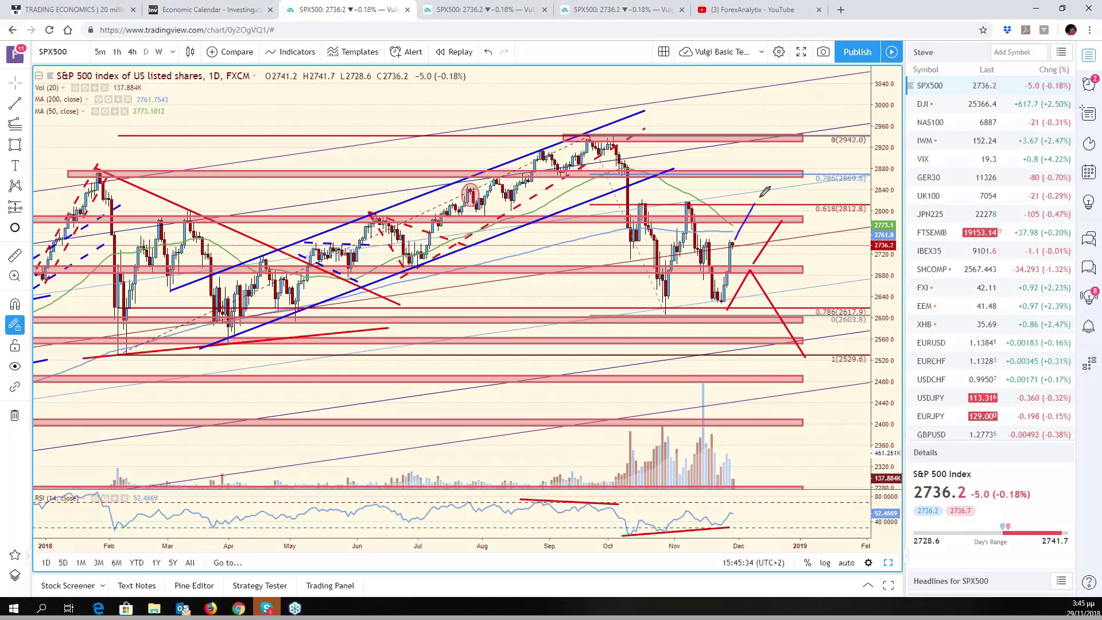
mouse_move(736, 240)
left_mouse_down()
mouse_move(767, 178)
mouse_move(763, 212)
mouse_move(730, 202)
left_mouse_up()
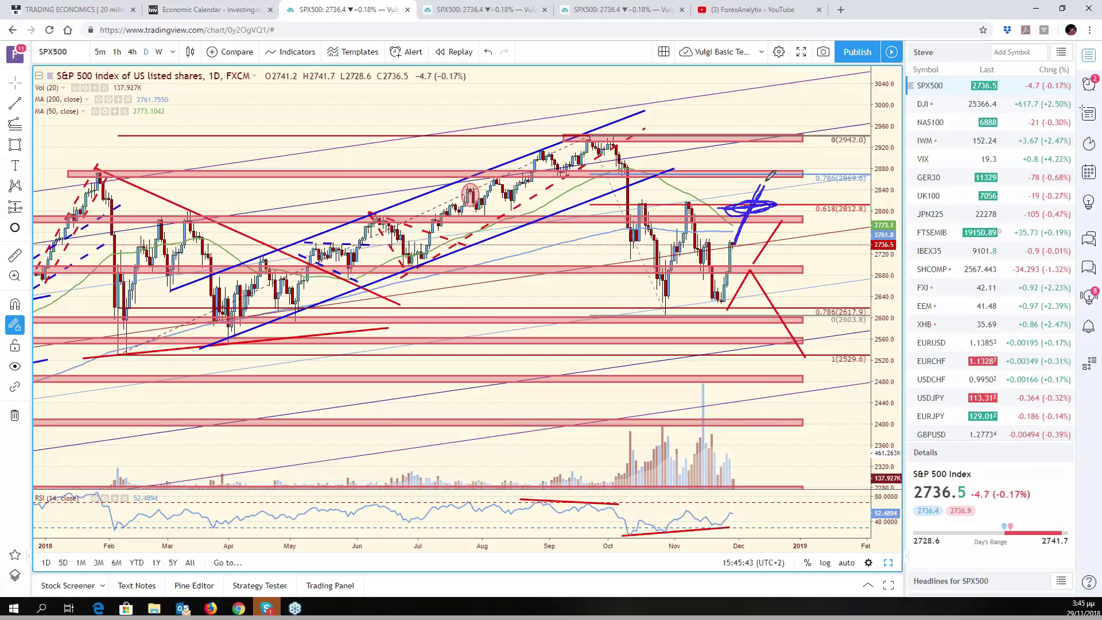
left_click_drag(766, 180, 793, 251)
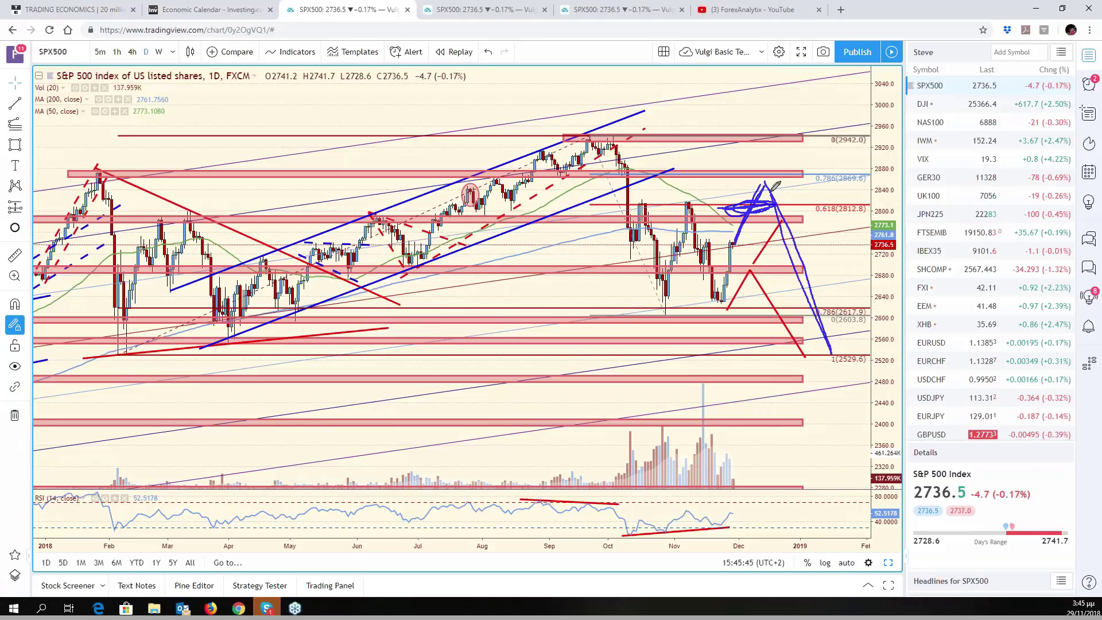
left_click_drag(774, 196, 776, 200)
Circle the 2869 resistance zone and sketch zigzags, then undo all blue scribbles
mouse_move(792, 154)
left_mouse_down()
mouse_move(565, 241)
mouse_move(890, 326)
mouse_move(715, 130)
left_mouse_up()
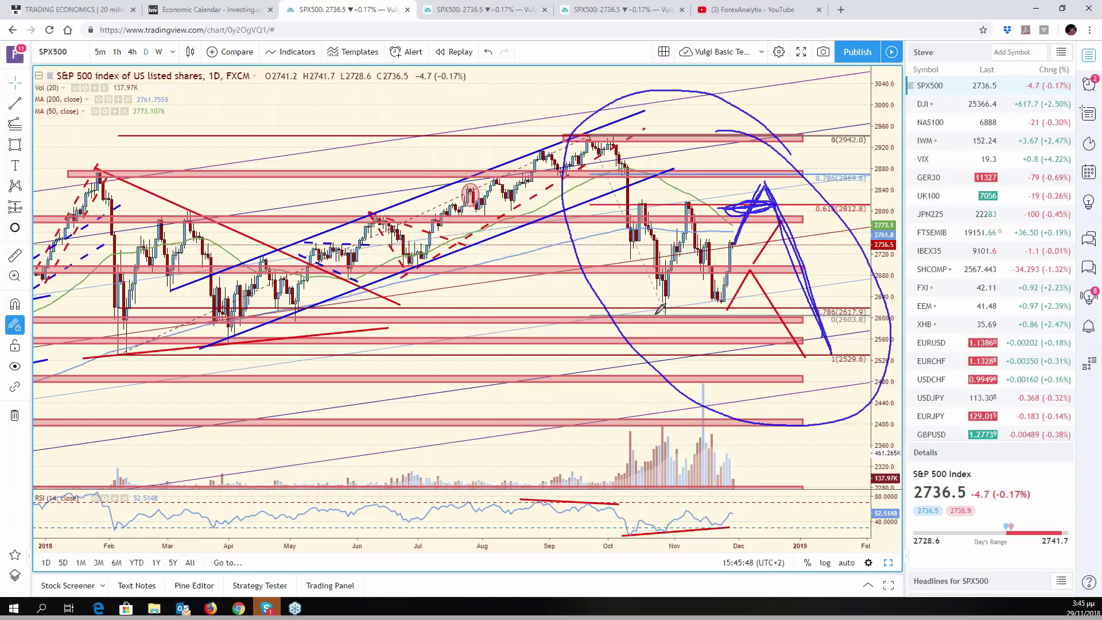
mouse_move(777, 221)
left_mouse_down()
mouse_move(848, 287)
mouse_move(871, 270)
left_mouse_up()
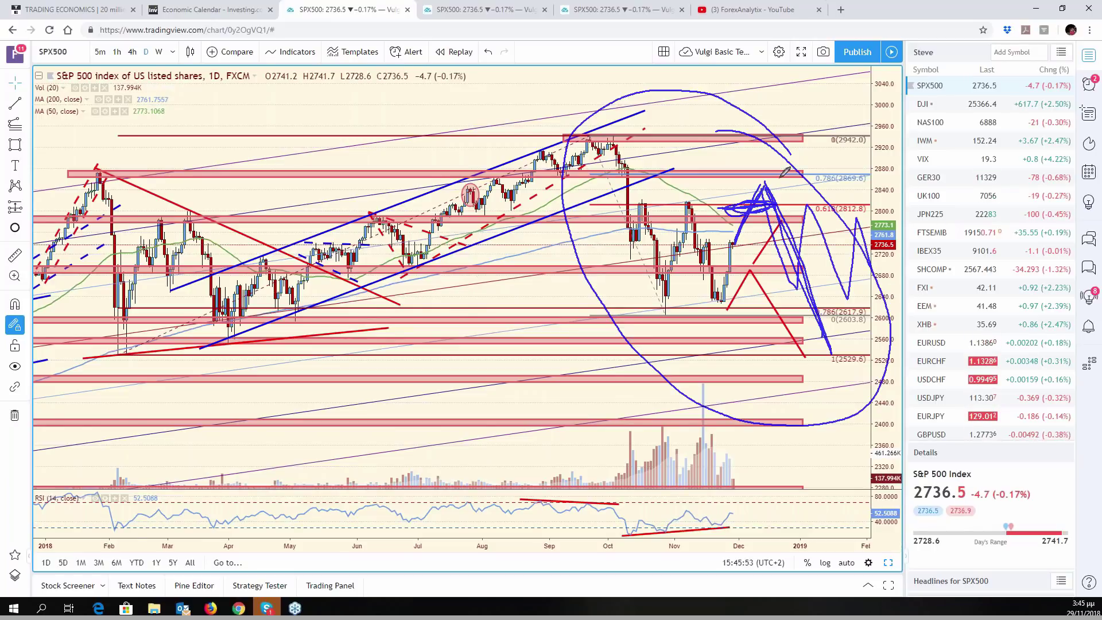
mouse_move(785, 172)
left_mouse_down()
mouse_move(797, 195)
mouse_move(769, 172)
mouse_move(746, 198)
left_mouse_up()
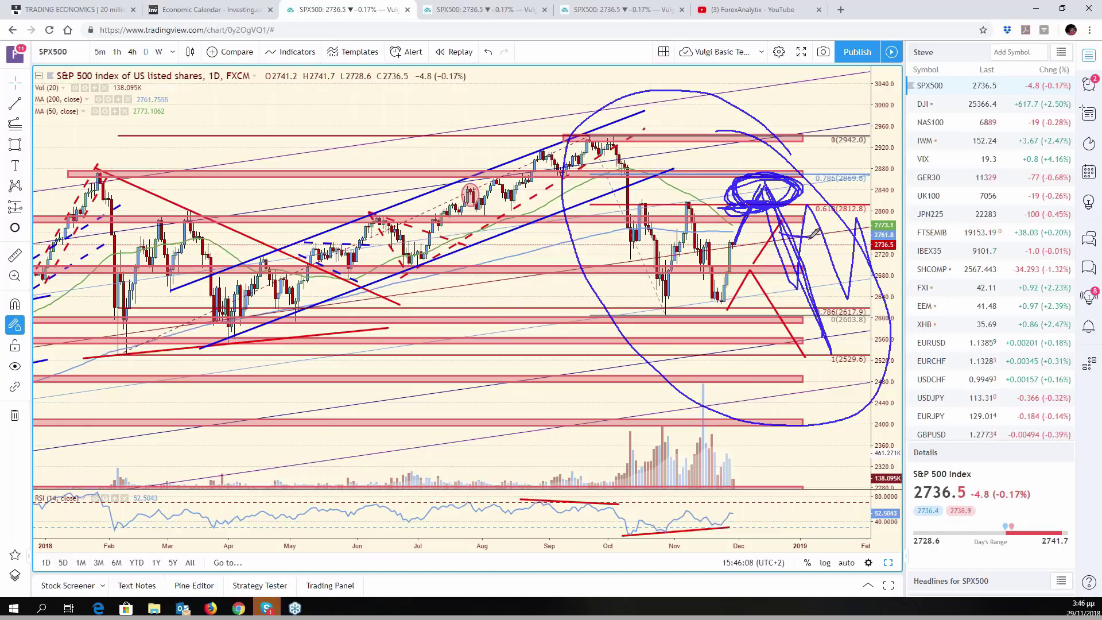
mouse_move(814, 233)
left_mouse_down()
mouse_move(838, 269)
mouse_move(815, 312)
left_mouse_up()
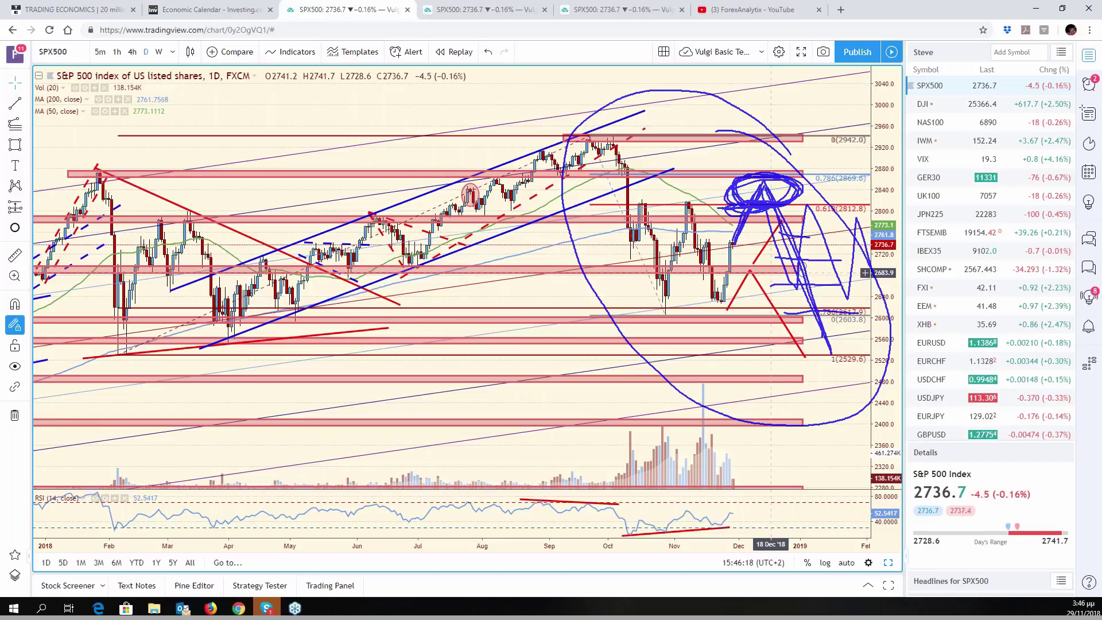
key("ctrl+z")
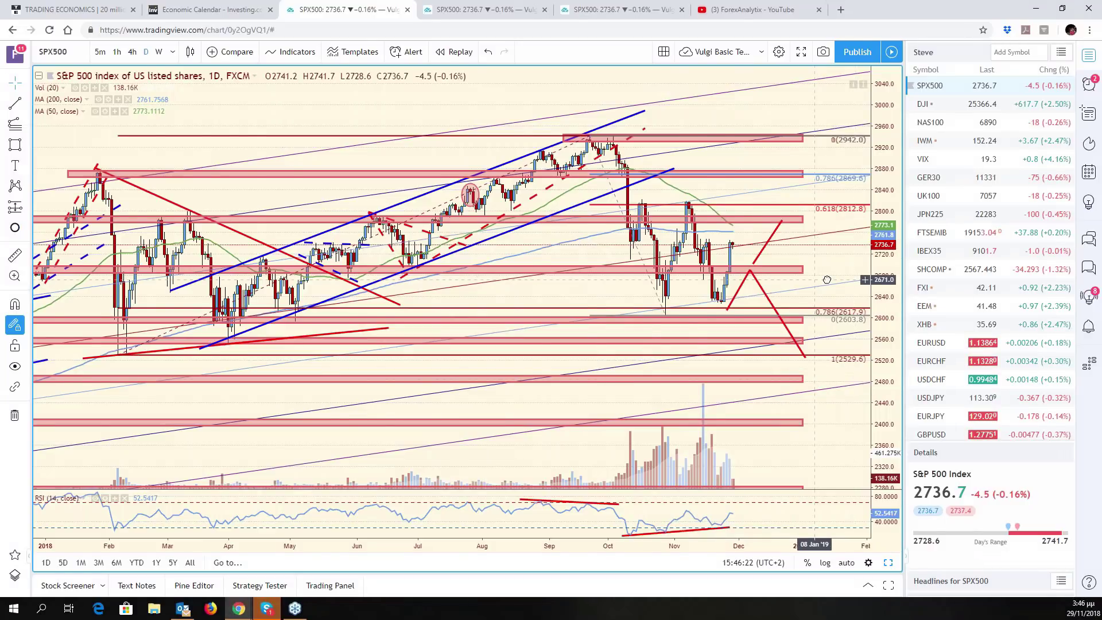
left_click_drag(826, 279, 876, 501)
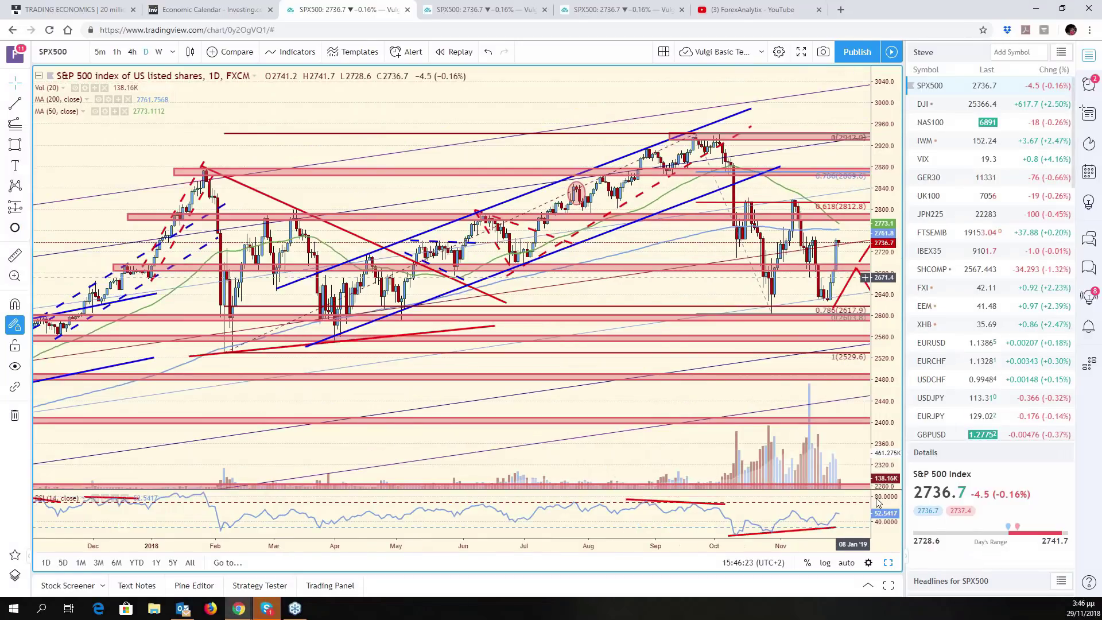
View the dollar index chart full-size, pan it, then restore the six-chart grid
left_click(888, 563)
left_click(852, 443)
key("alt+Return")
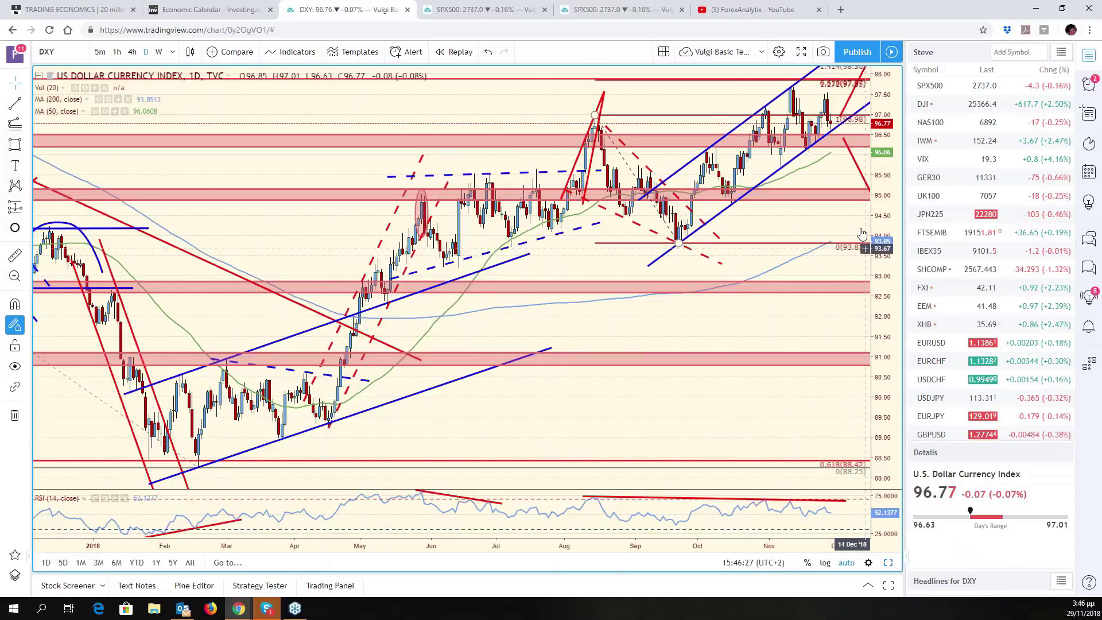
left_click_drag(839, 256, 768, 271)
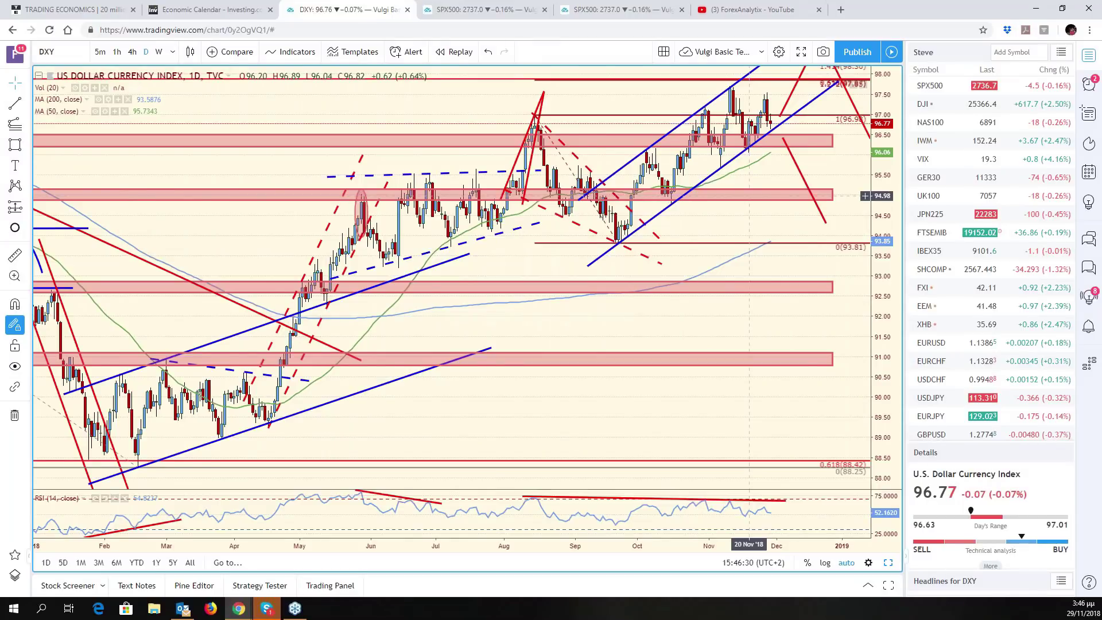
left_click_drag(749, 195, 815, 223)
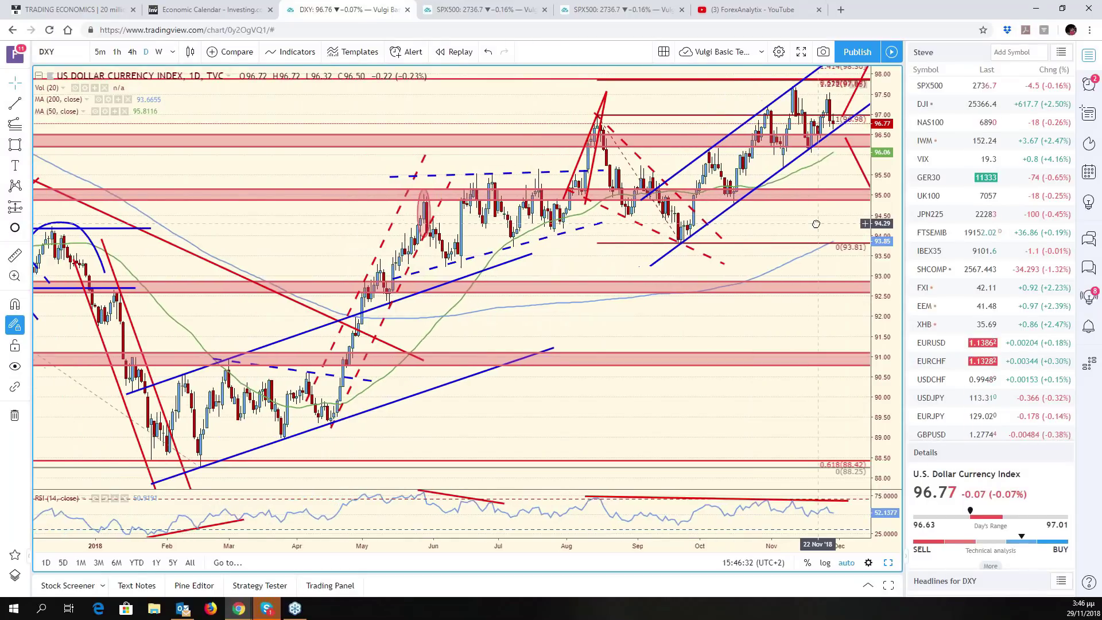
left_click(889, 563)
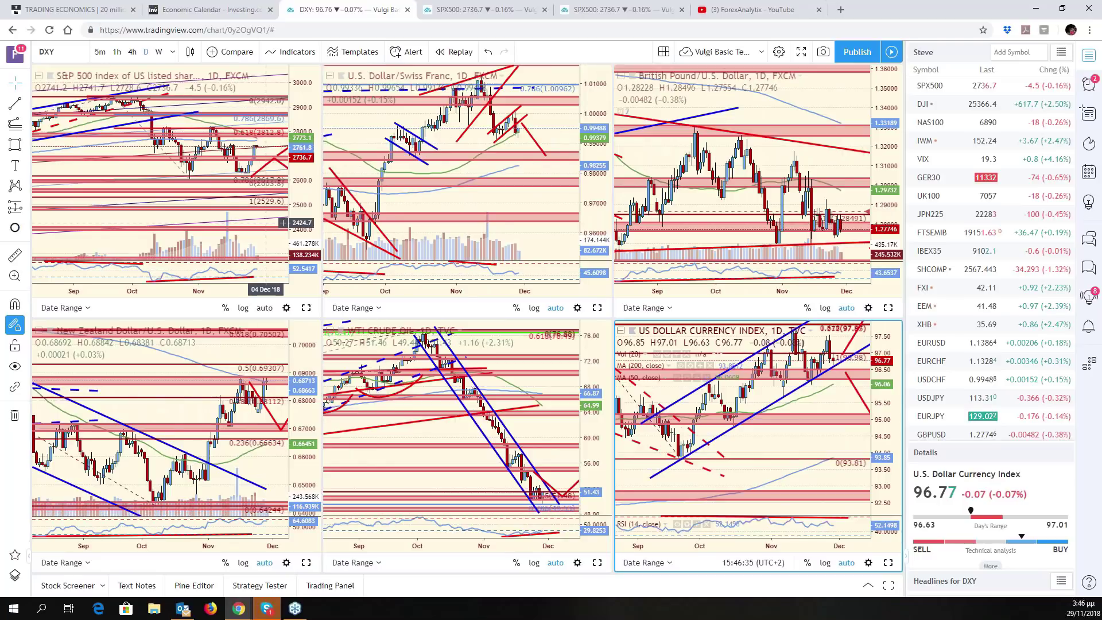
Make the crude oil pane active and start a symbol search to replace it
left_click(283, 223)
left_click(499, 222)
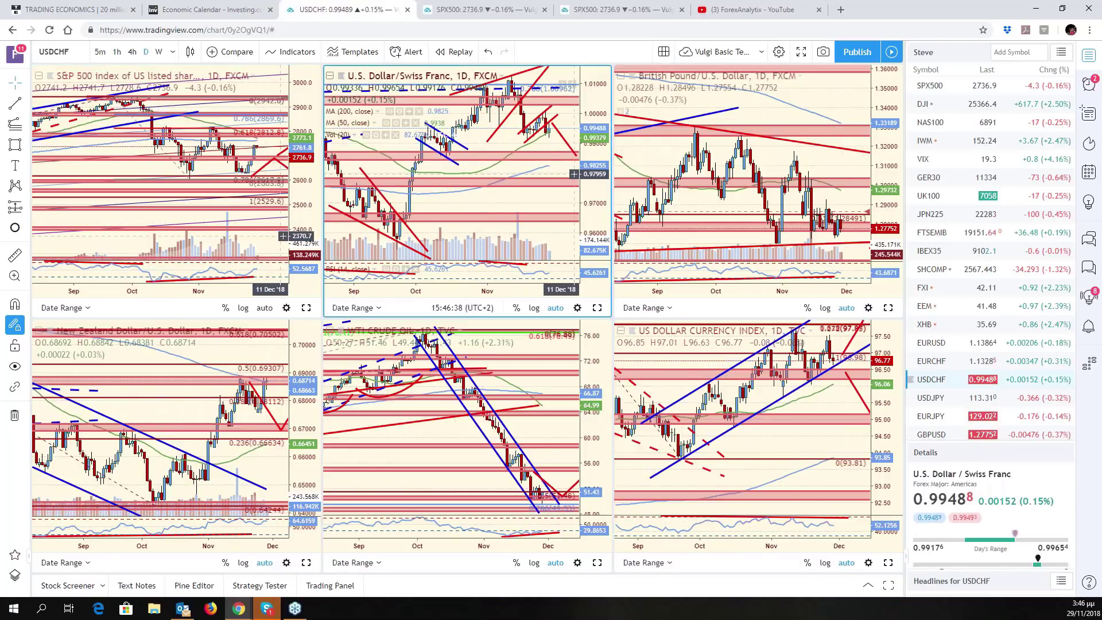
left_click(303, 319)
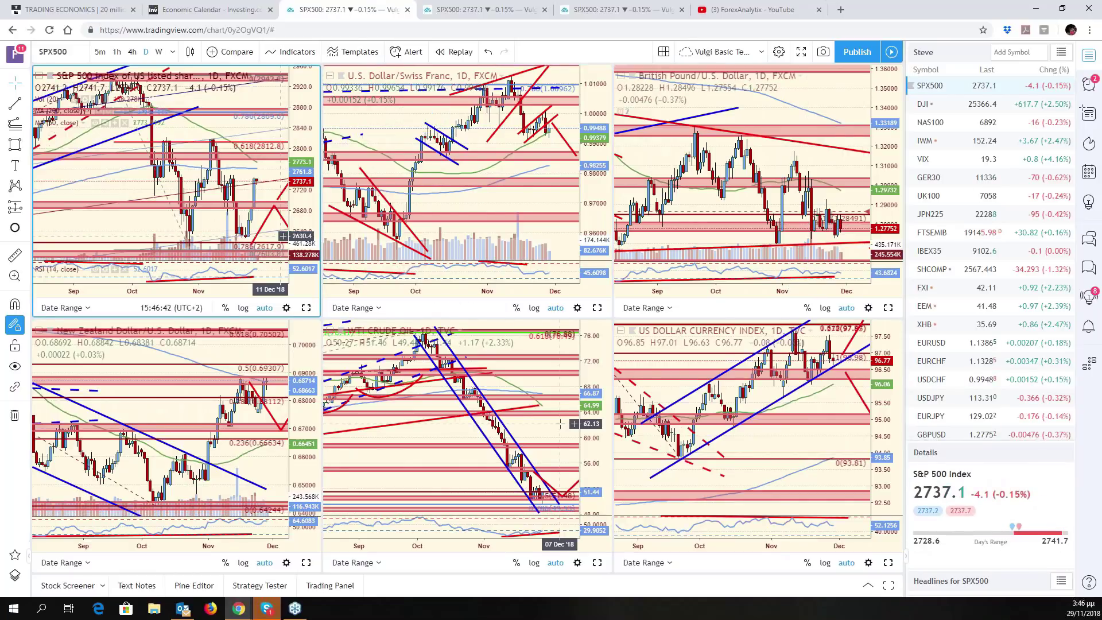
left_click(555, 460)
left_click(86, 52)
Load XAUUSD in the crude oil pane, maximize it, and rescale and pan the gold chart
type("xauusd")
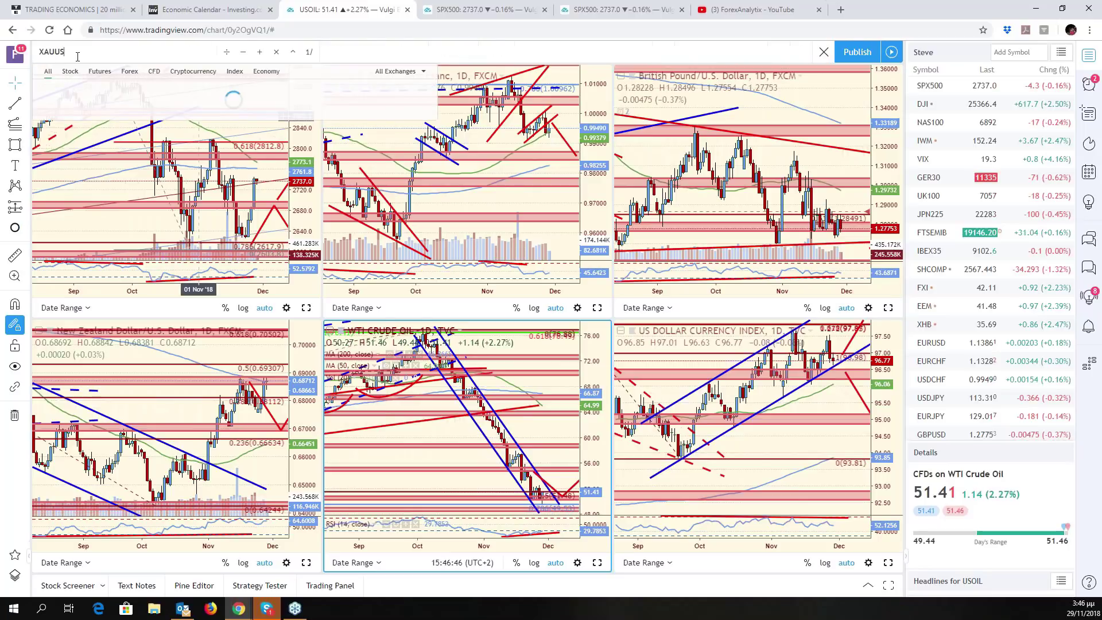
key("Return")
key("alt+Return")
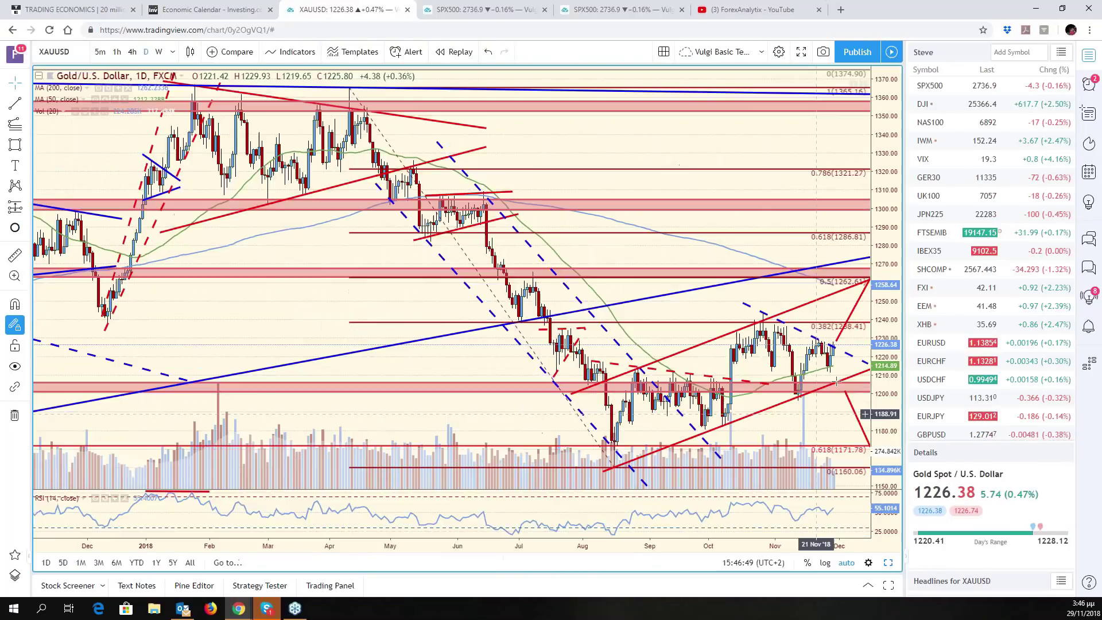
left_click_drag(830, 334, 734, 333)
left_click_drag(885, 317, 830, 348)
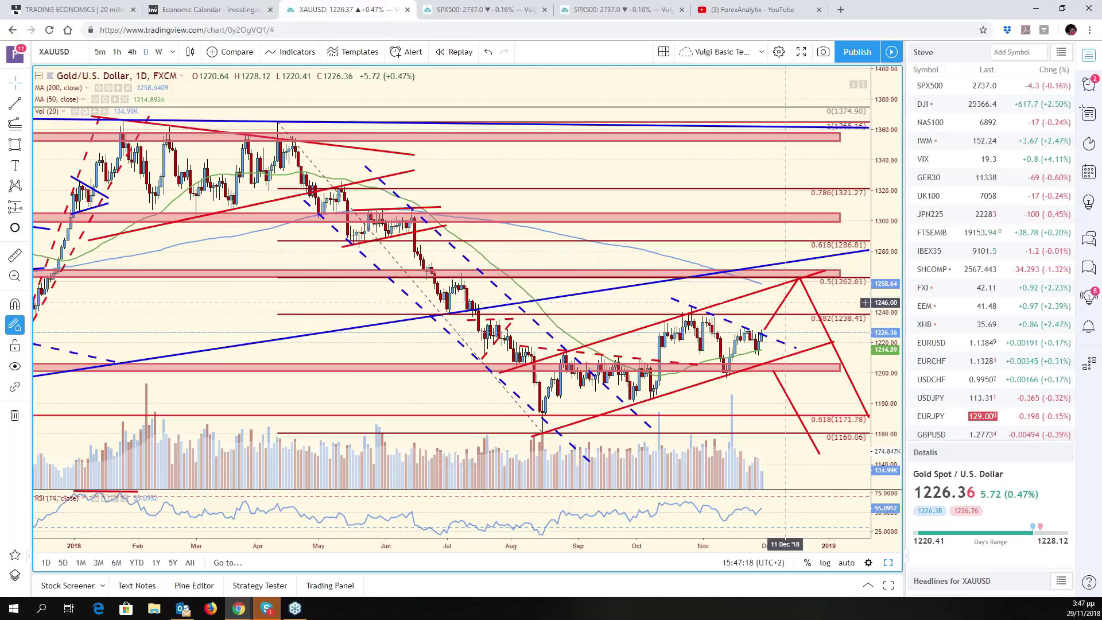
Zoom the gold chart out to earlier 2017 bars and back in, then begin a silver search
scroll(571, 326, "down", 2)
left_click_drag(571, 326, 678, 282)
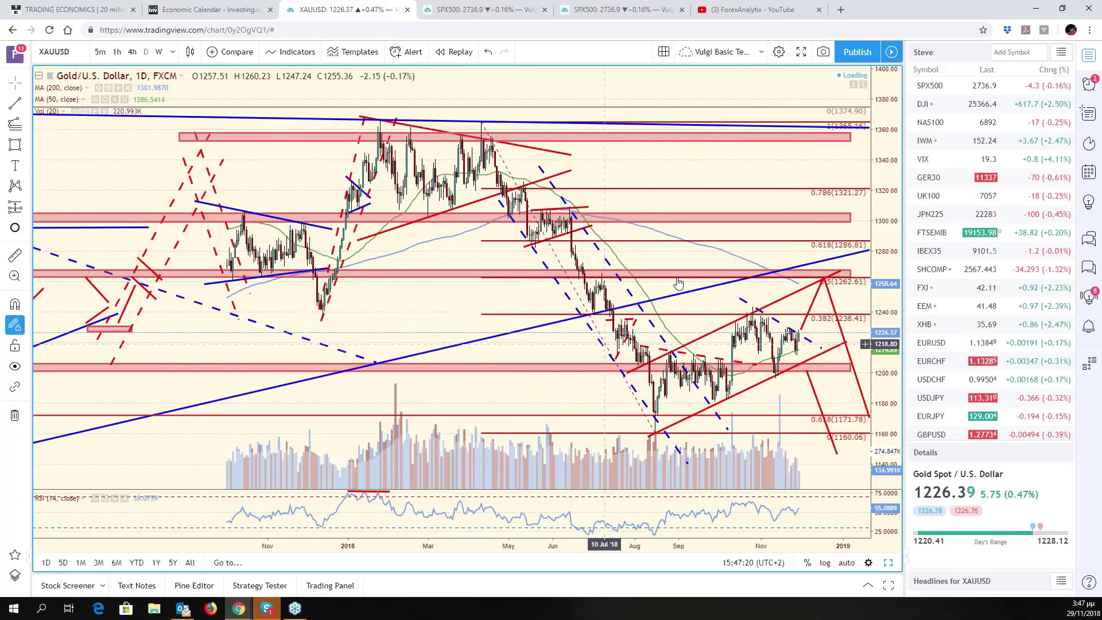
scroll(793, 343, "up", 2)
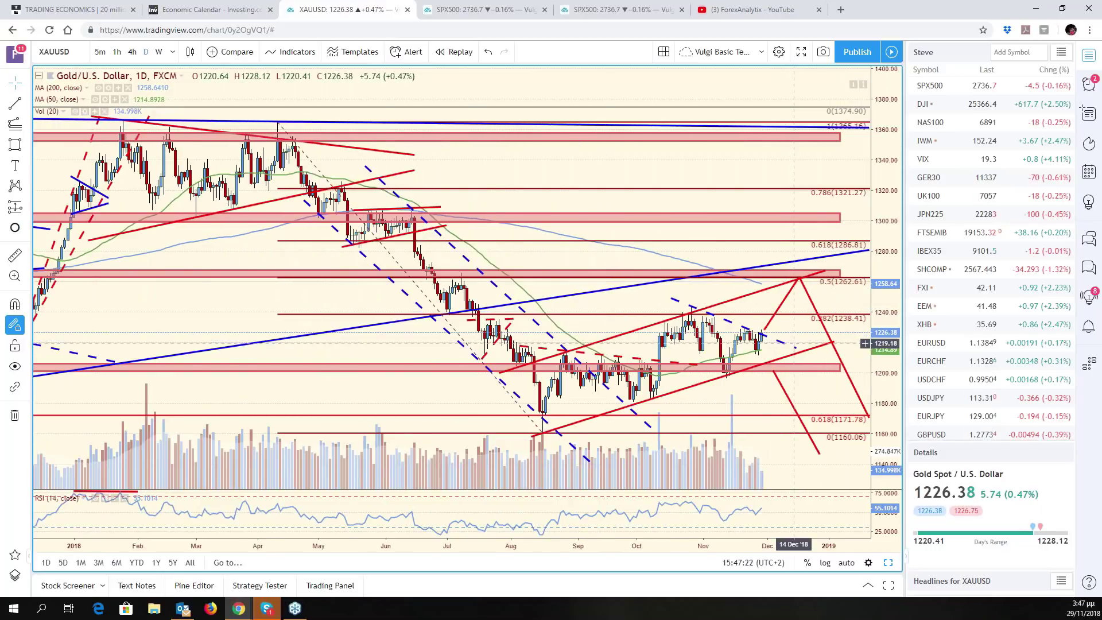
left_click(66, 50)
Switch the chart to XAGUSD, then zoom and pan to show earlier silver bars
type("XAG")
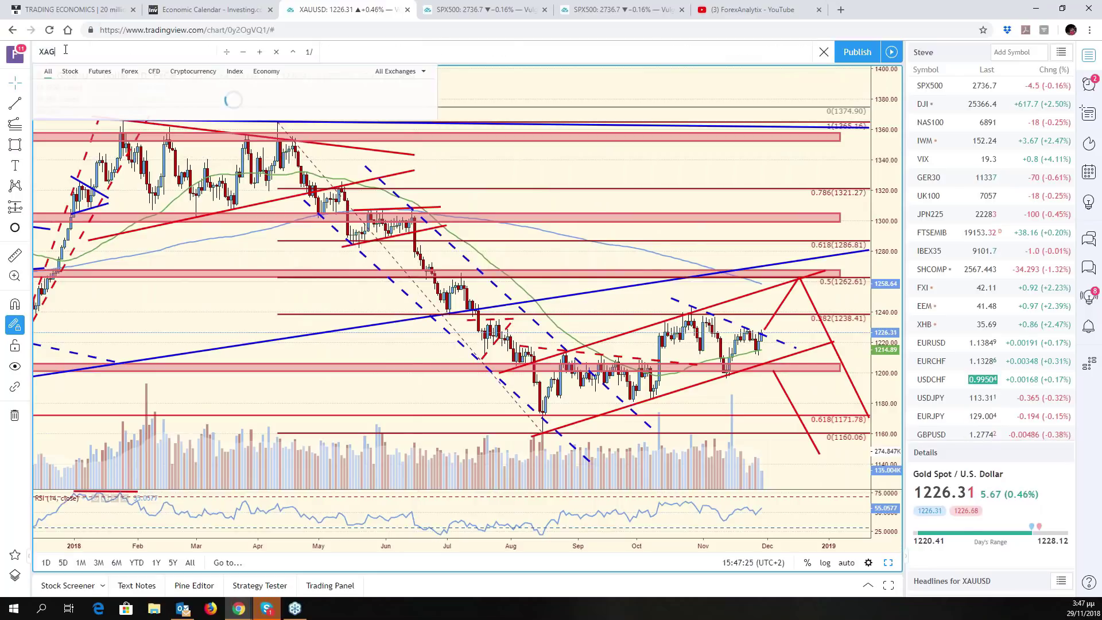
key("Return")
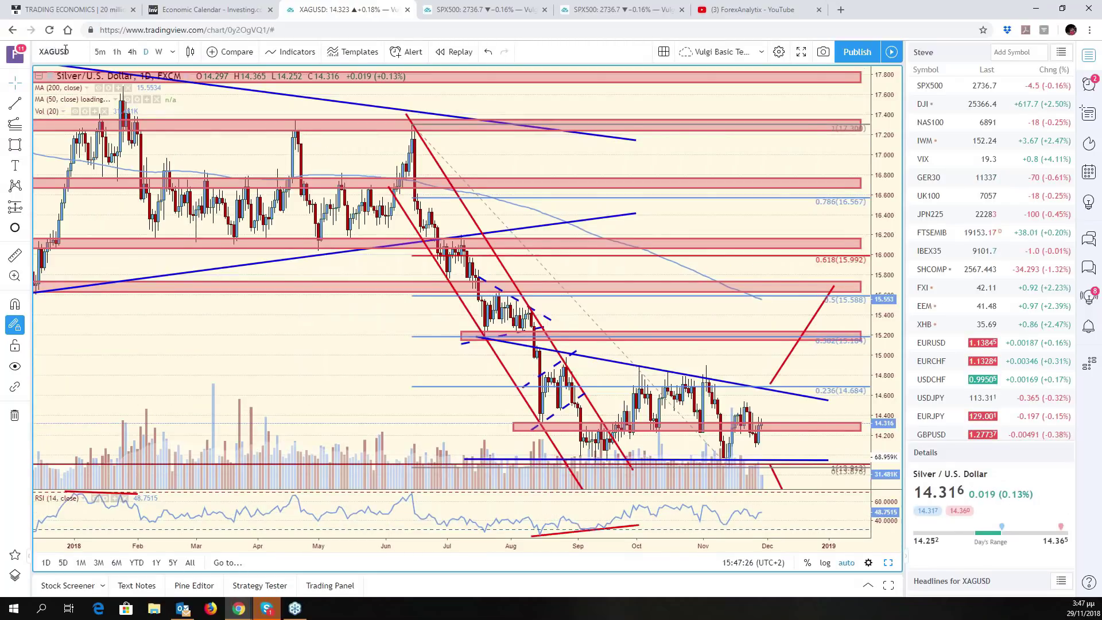
scroll(804, 411, "down", 2)
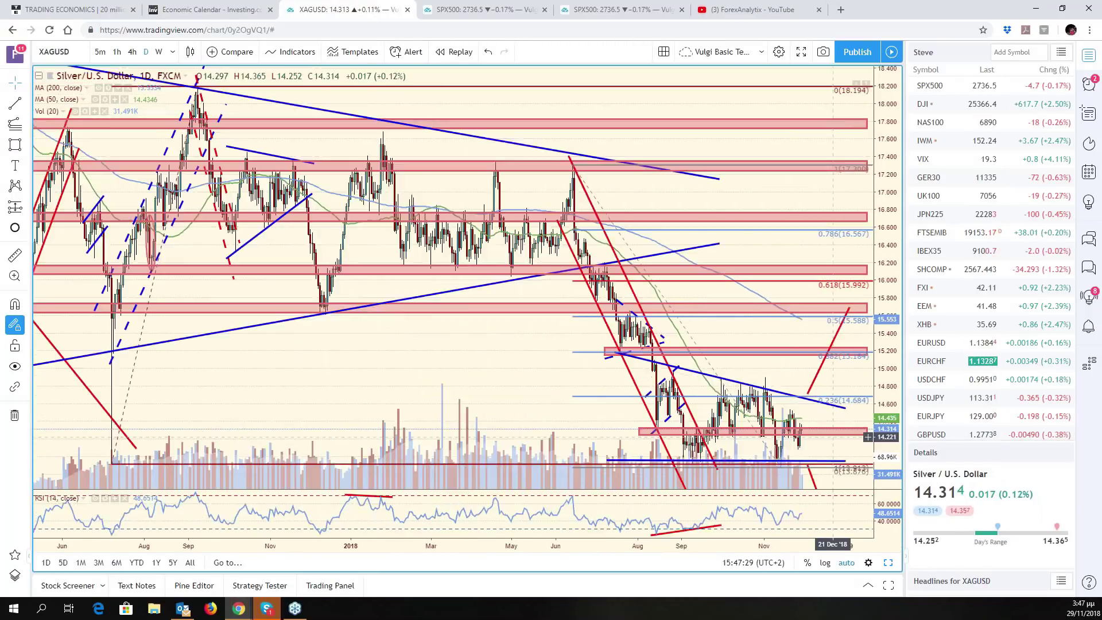
scroll(834, 436, "up", 2)
scroll(833, 437, "up", 1)
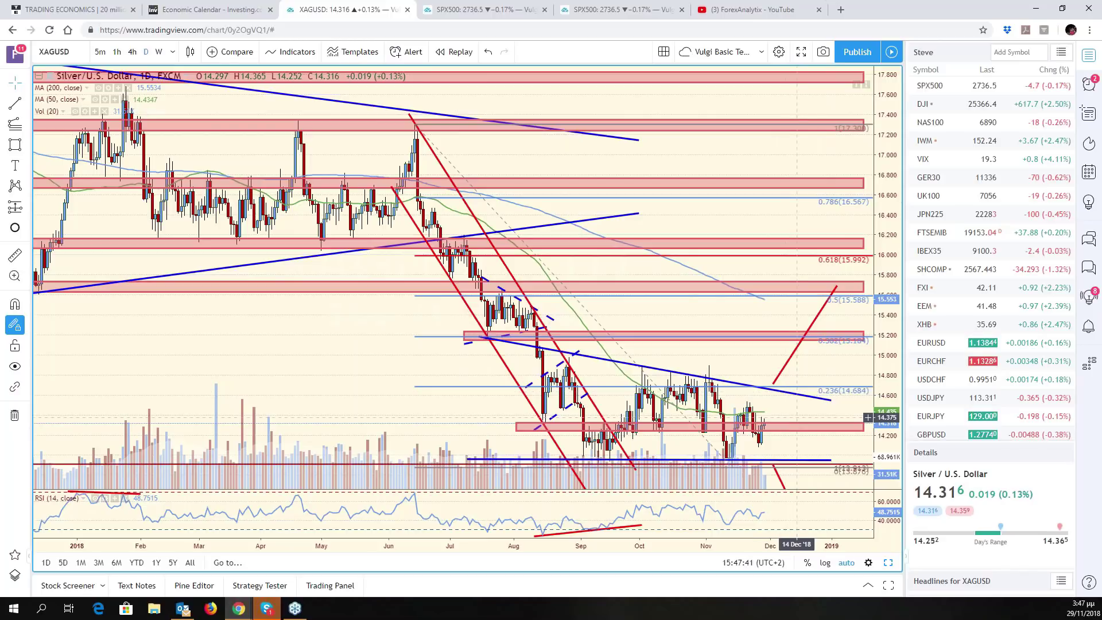
left_click_drag(786, 415, 865, 415)
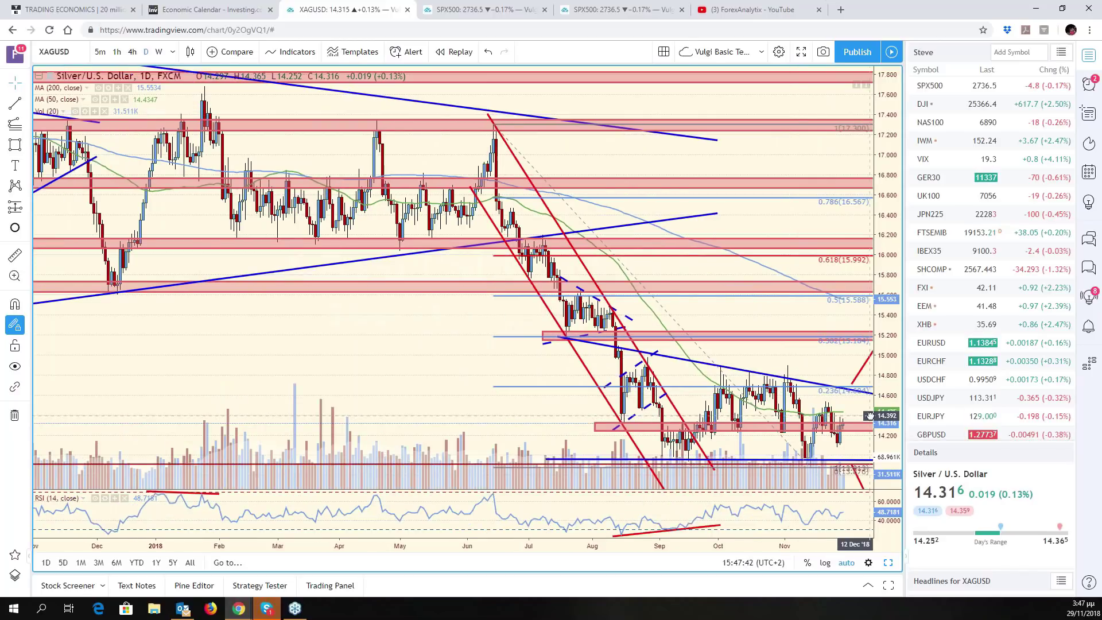
Restore the grid, nudge the DXY chart, and maximize the NZDUSD pane via DXY and USDCHF
left_click(887, 563)
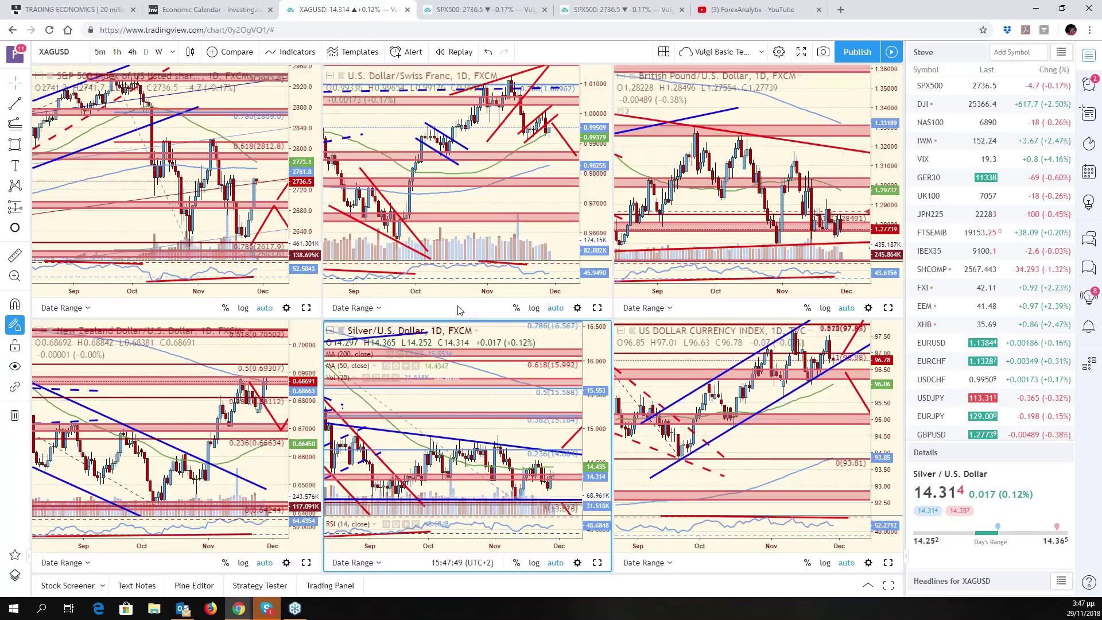
scroll(988, 393, "down", 10)
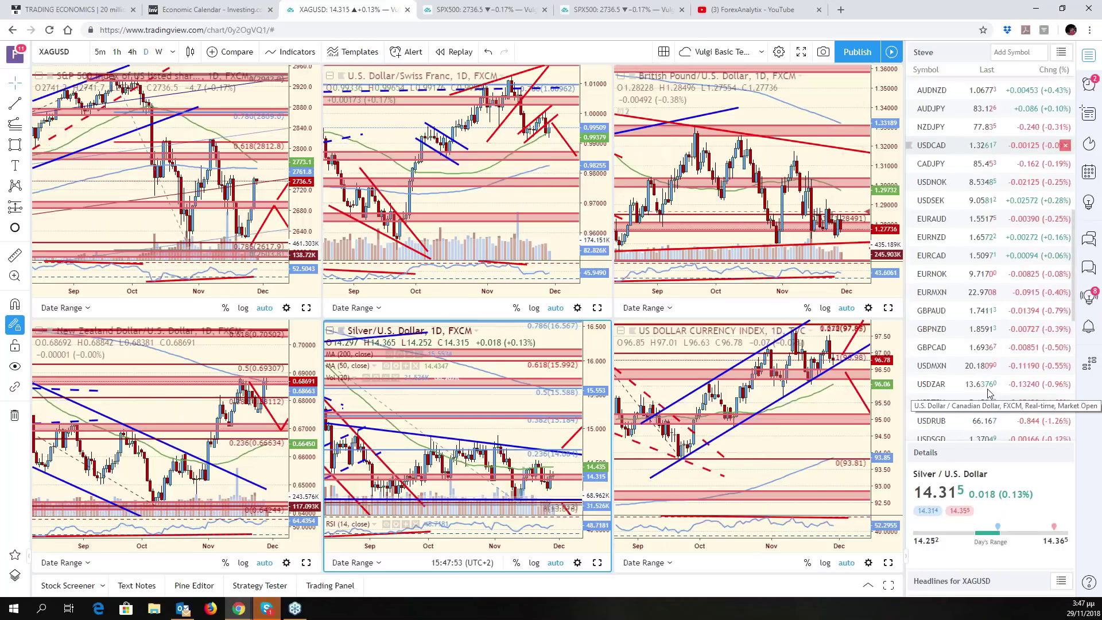
scroll(988, 393, "down", 4)
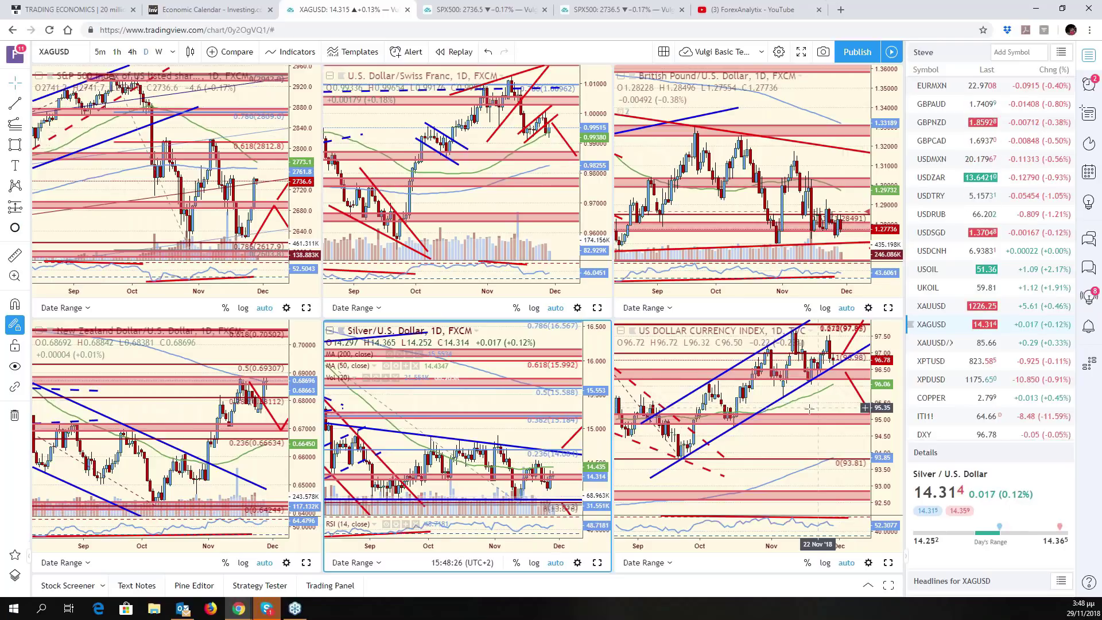
left_click(807, 433)
left_click_drag(806, 434, 815, 435)
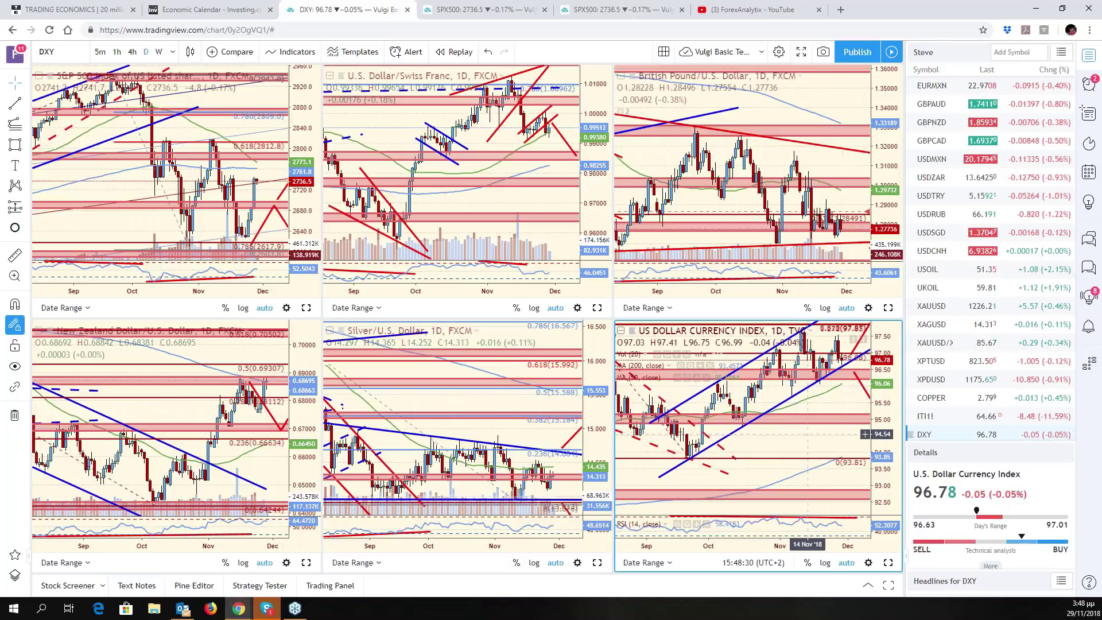
scroll(1001, 353, "up", 10)
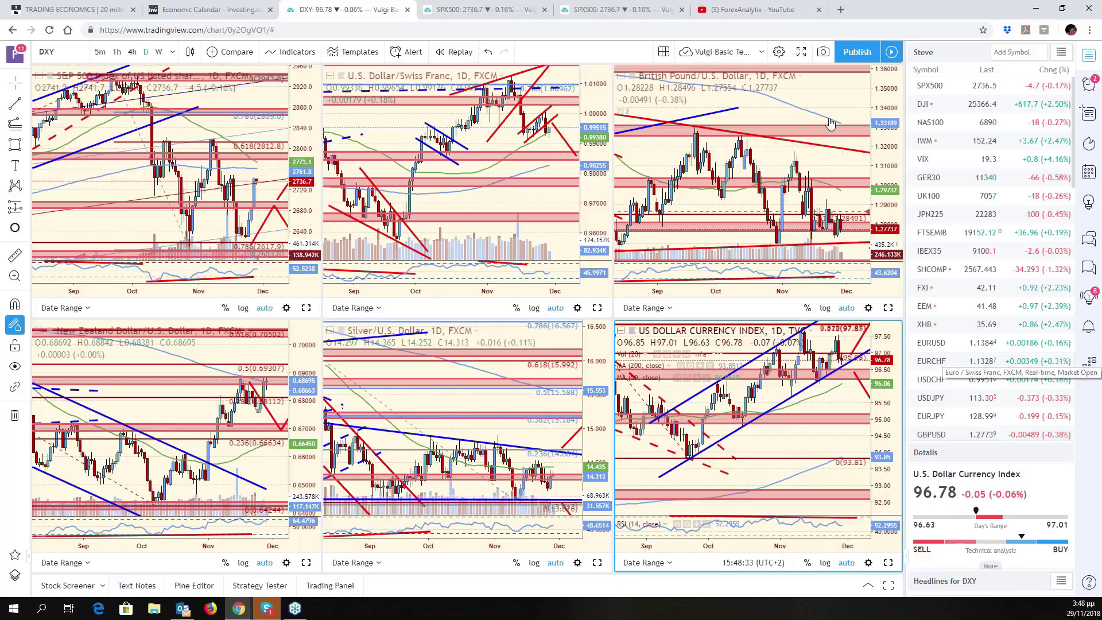
left_click(545, 200)
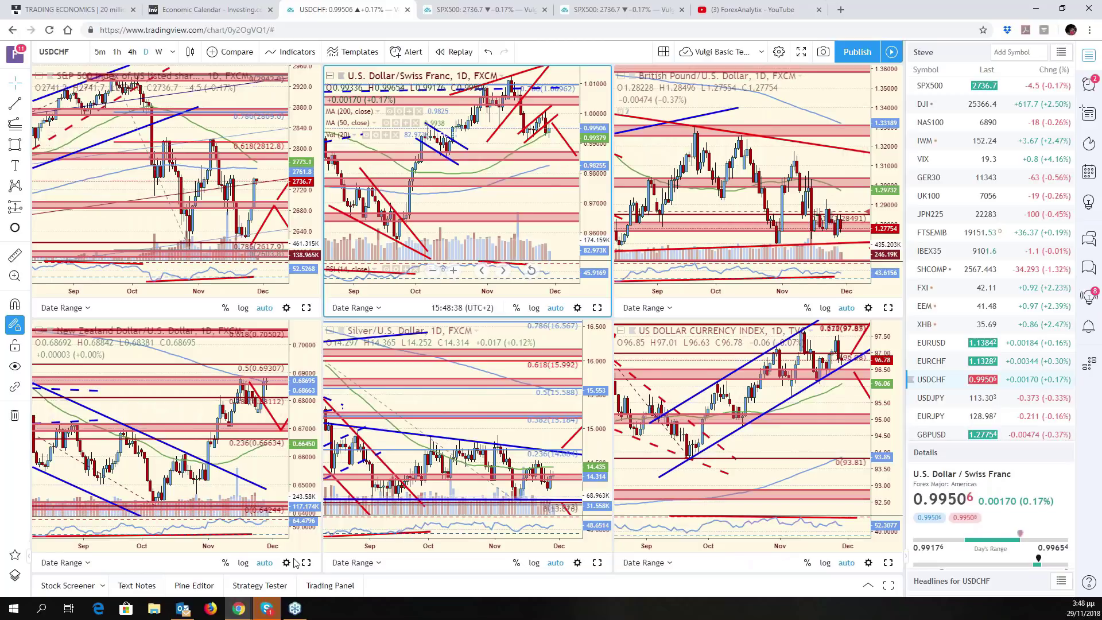
left_click(294, 562)
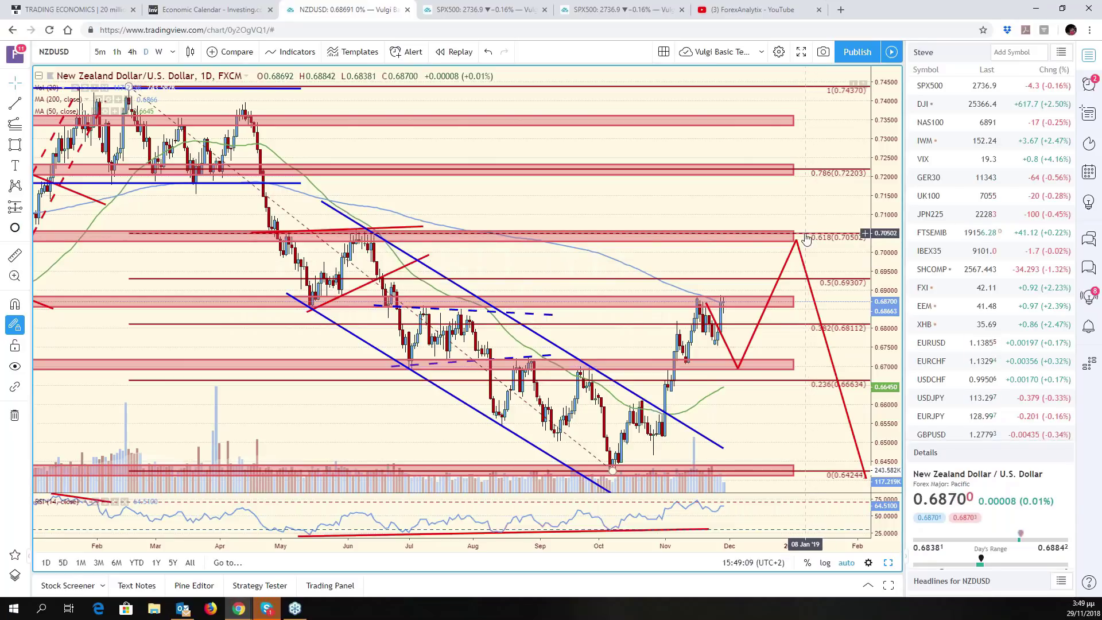
Zoom the NZDUSD chart out and back in, then switch the maximized chart to AUDUSD
scroll(720, 266, "down", 3)
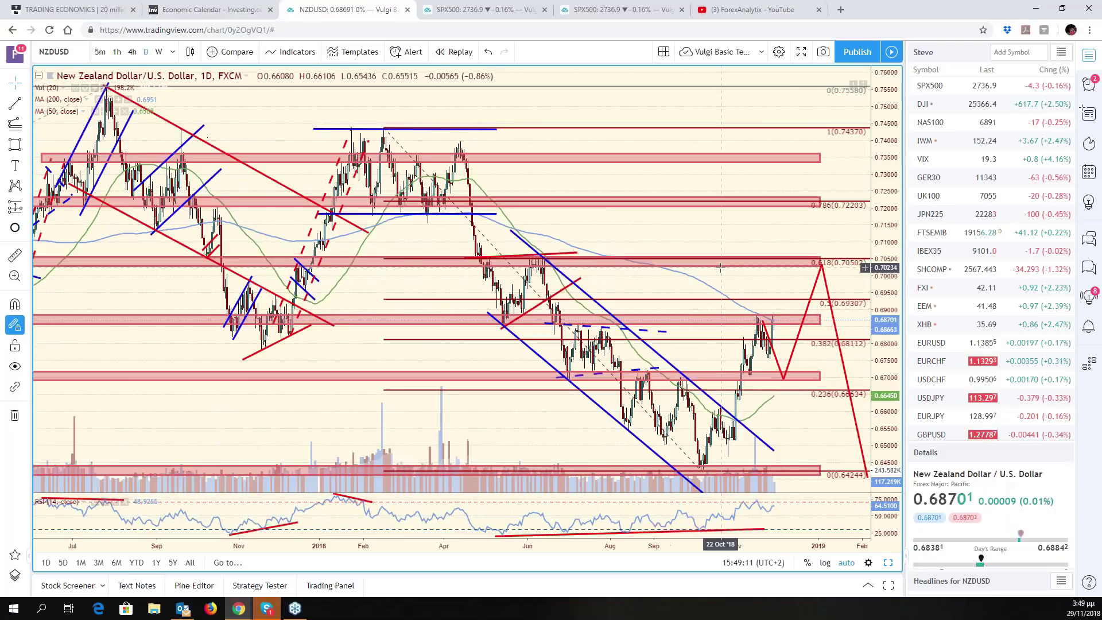
scroll(266, 276, "down", 3)
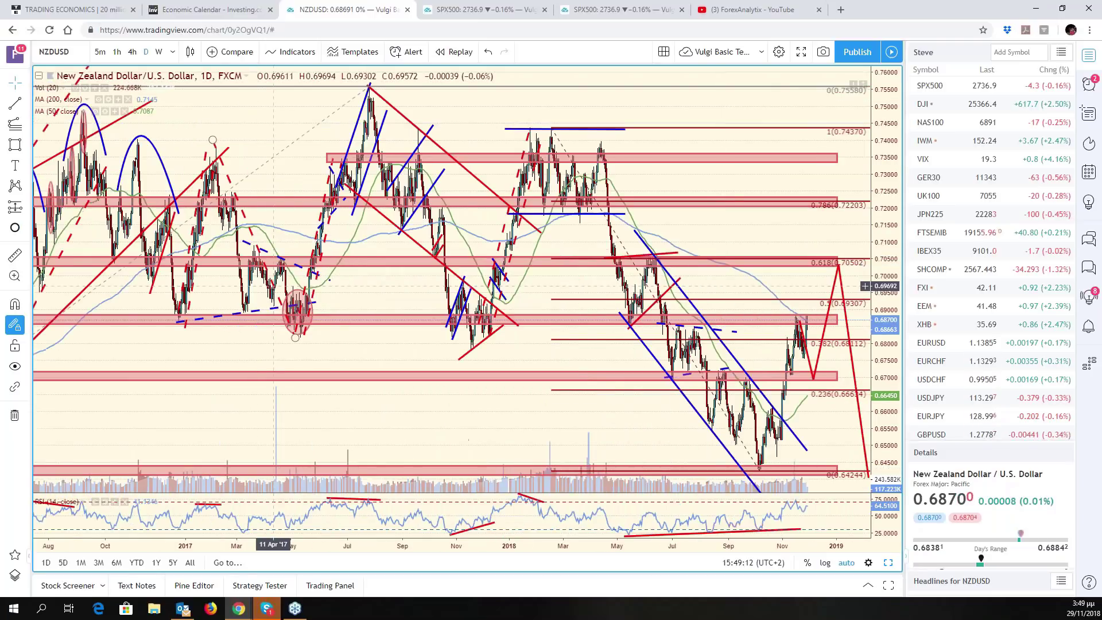
scroll(695, 295, "up", 1)
scroll(694, 295, "up", 3)
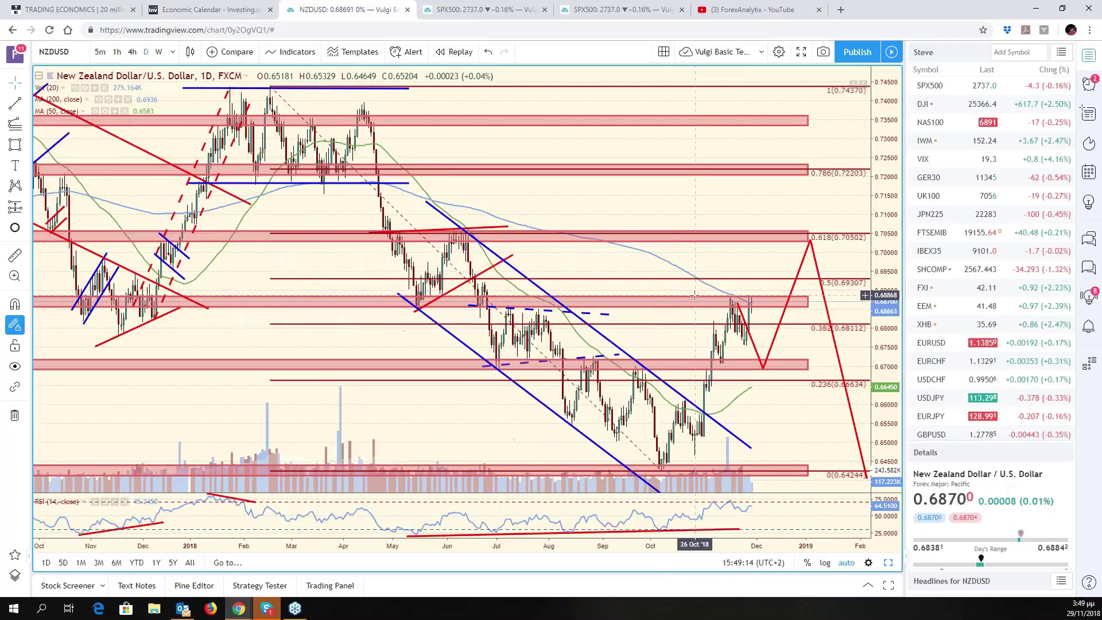
left_click(68, 51)
type("AUDUSD")
key("Return")
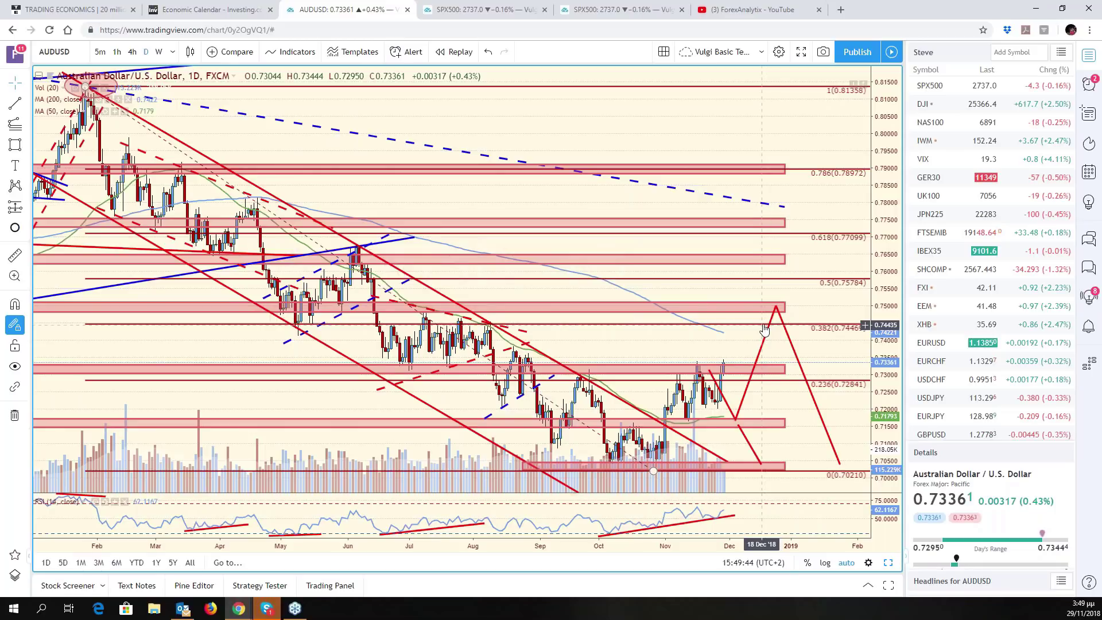
Zoom and pan the AUDUSD chart near 0.7336, then restore the six-chart grid
scroll(760, 314, "down", 2)
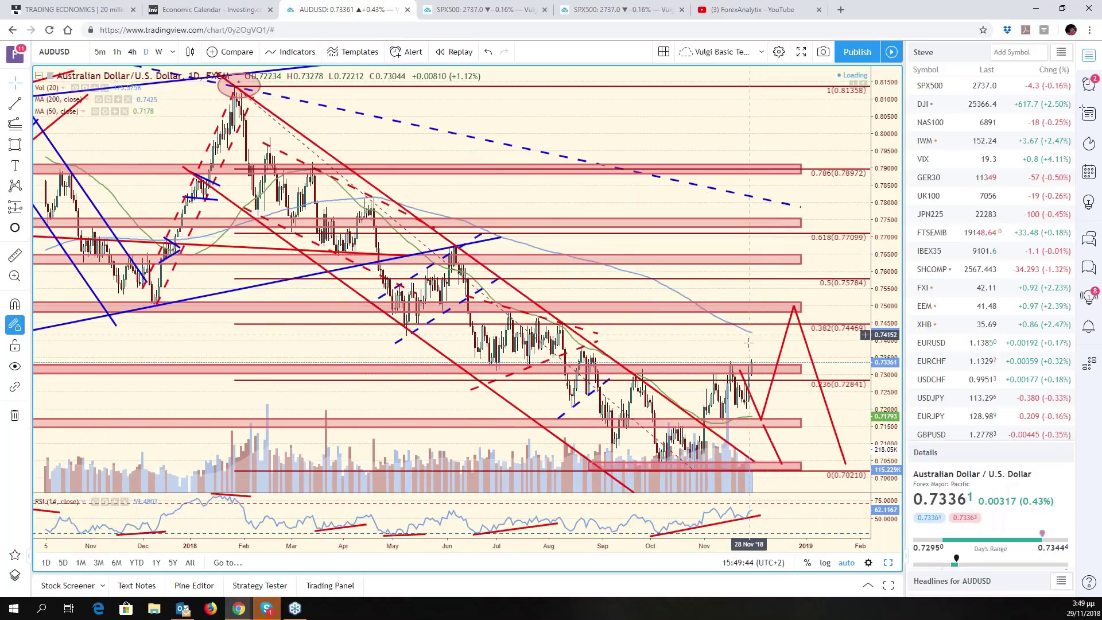
scroll(748, 343, "down", 2)
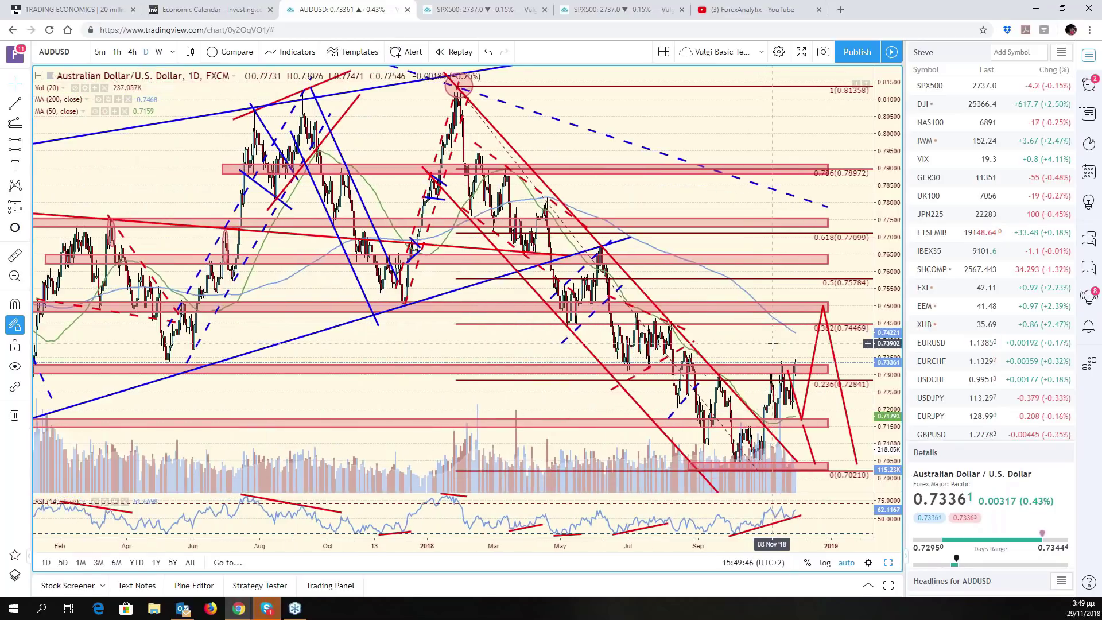
scroll(772, 343, "down", 2)
scroll(772, 342, "up", 3)
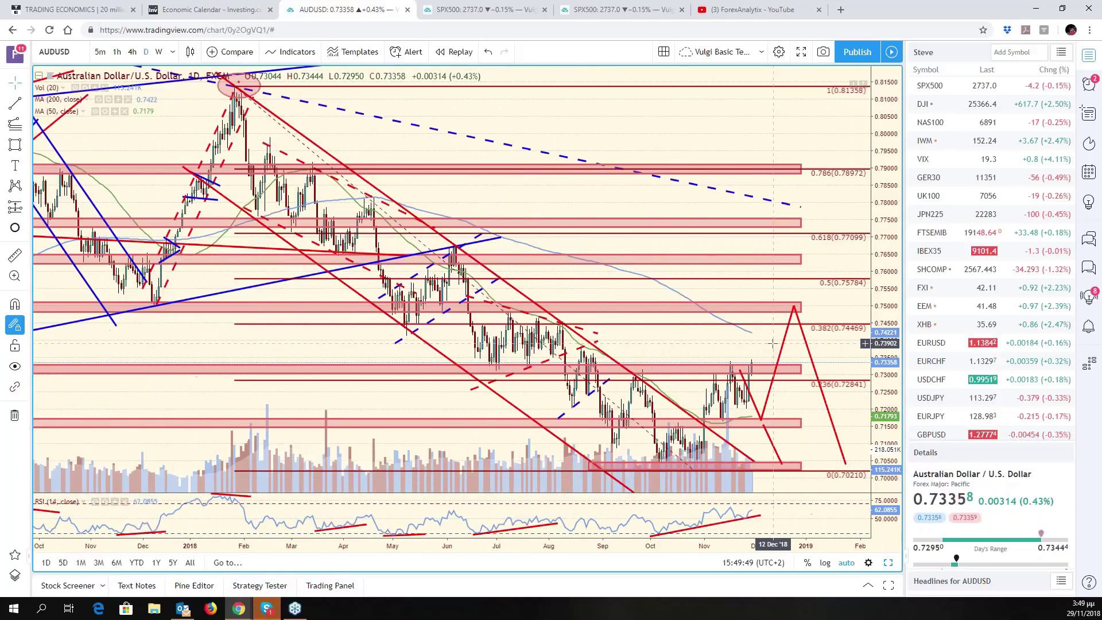
scroll(772, 342, "up", 2)
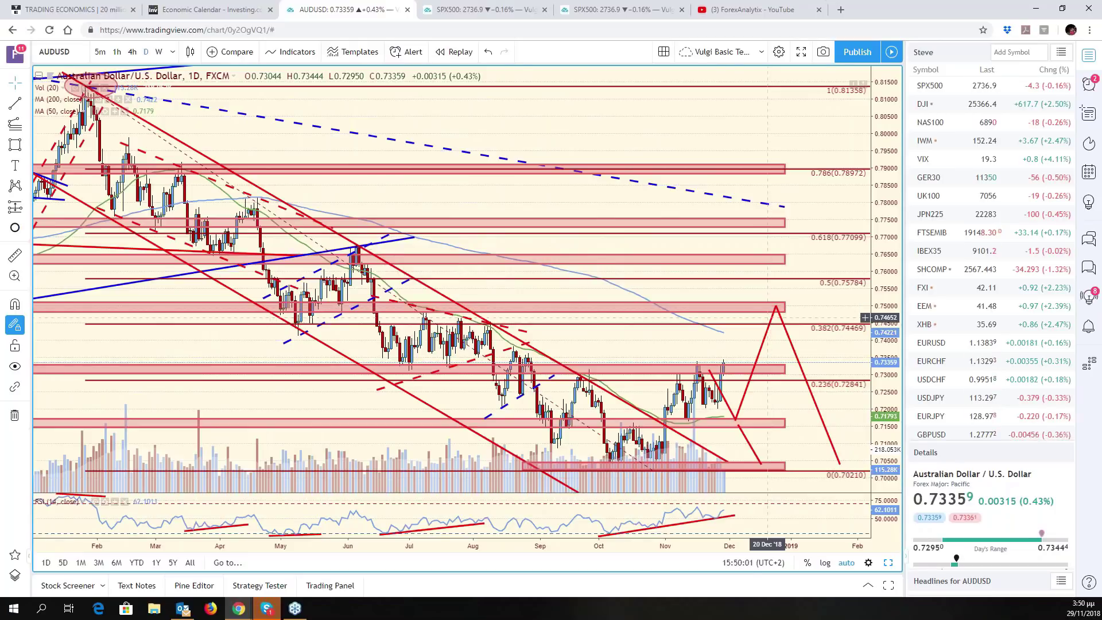
left_click_drag(790, 326, 865, 96)
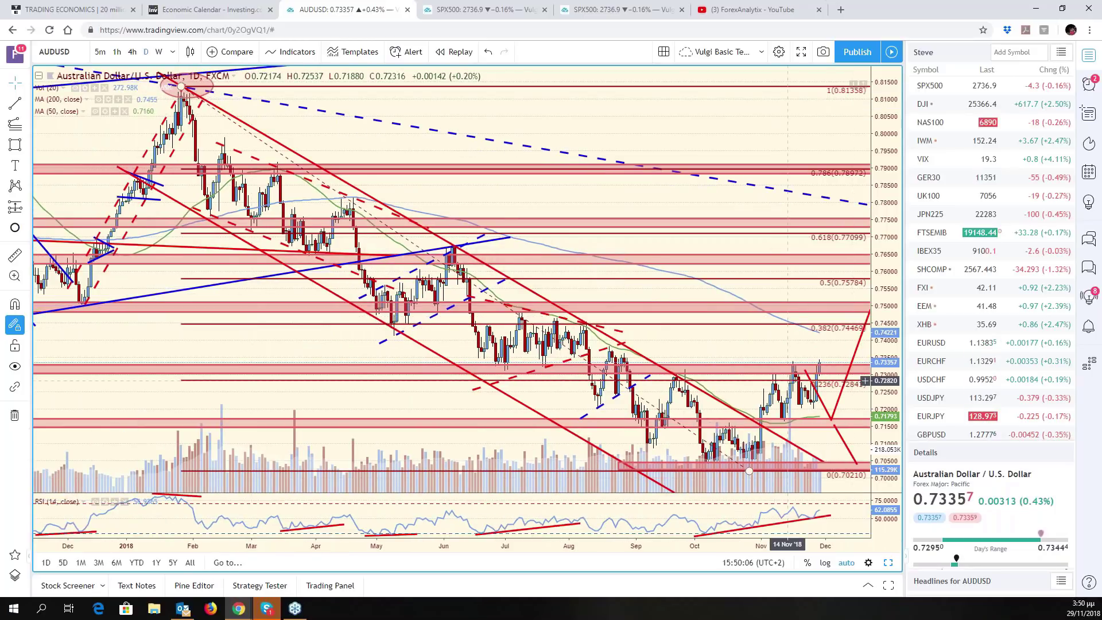
left_click(887, 583)
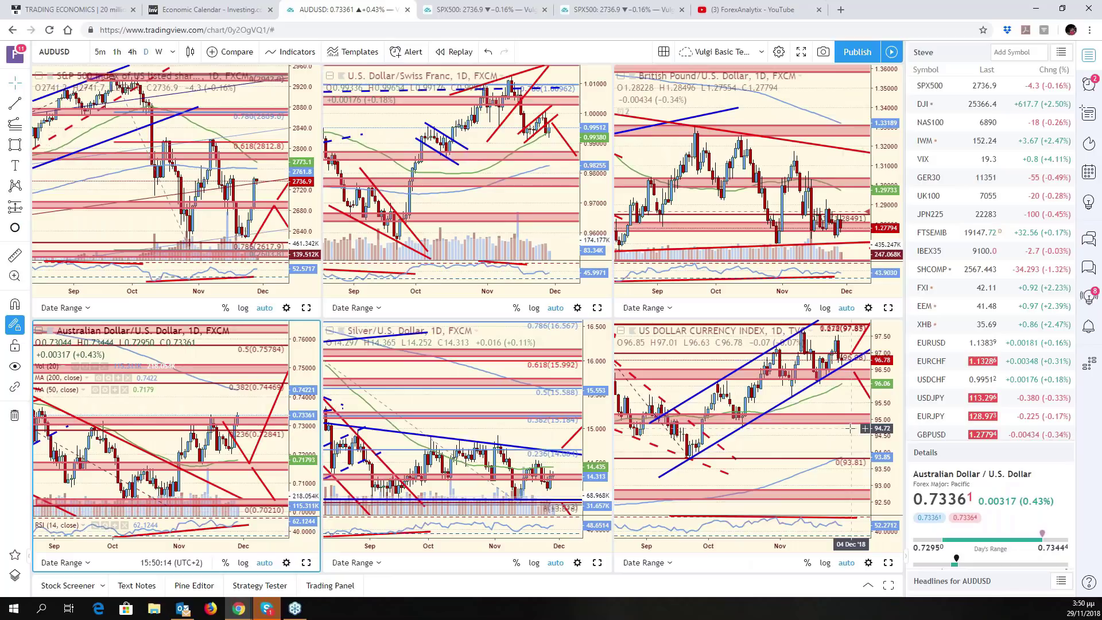
Change the top-right GBPUSD pane's symbol to GBPAUD
left_click(818, 438)
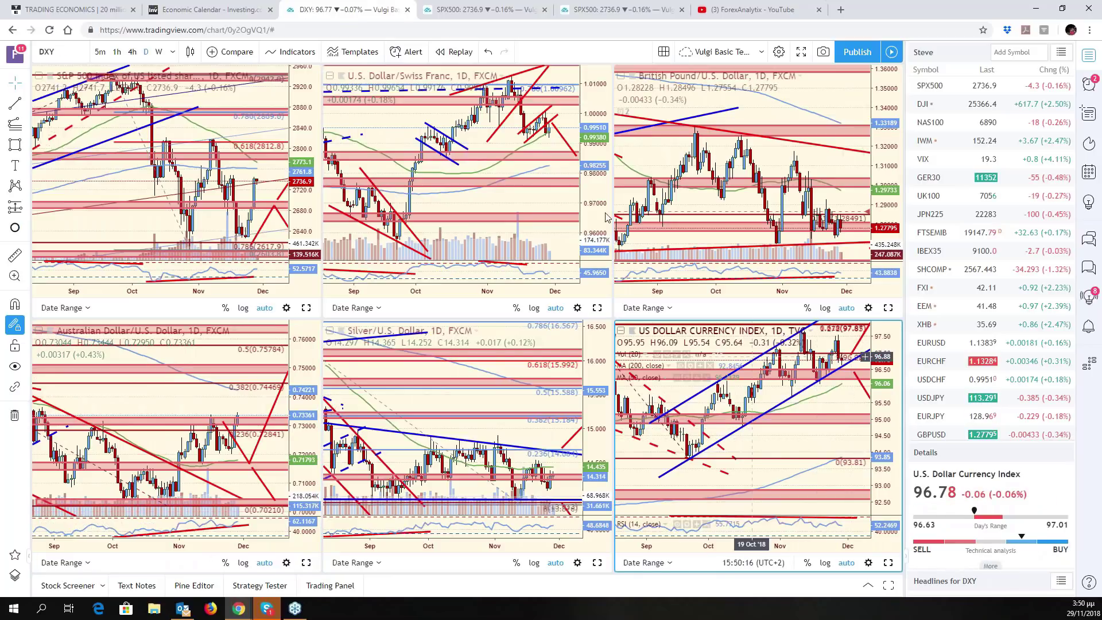
left_click(842, 197)
left_click(53, 51)
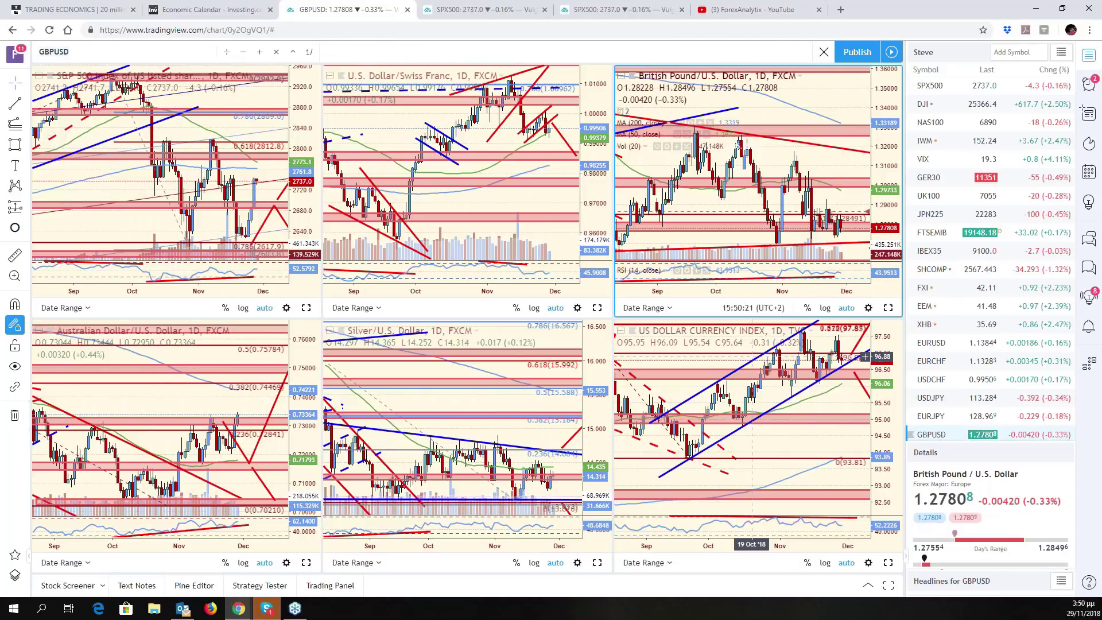
type("GBPAUD")
key("Return")
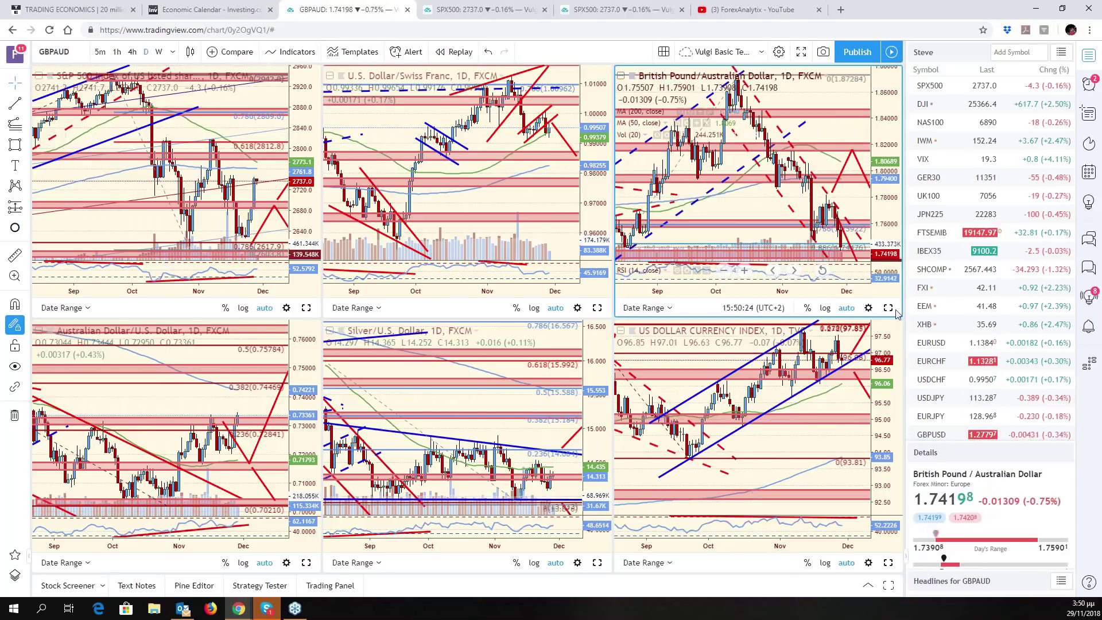
Maximize GBPAUD near 1.7419, widen its price scale and pan, then switch it to GBPNZD
left_click(888, 308)
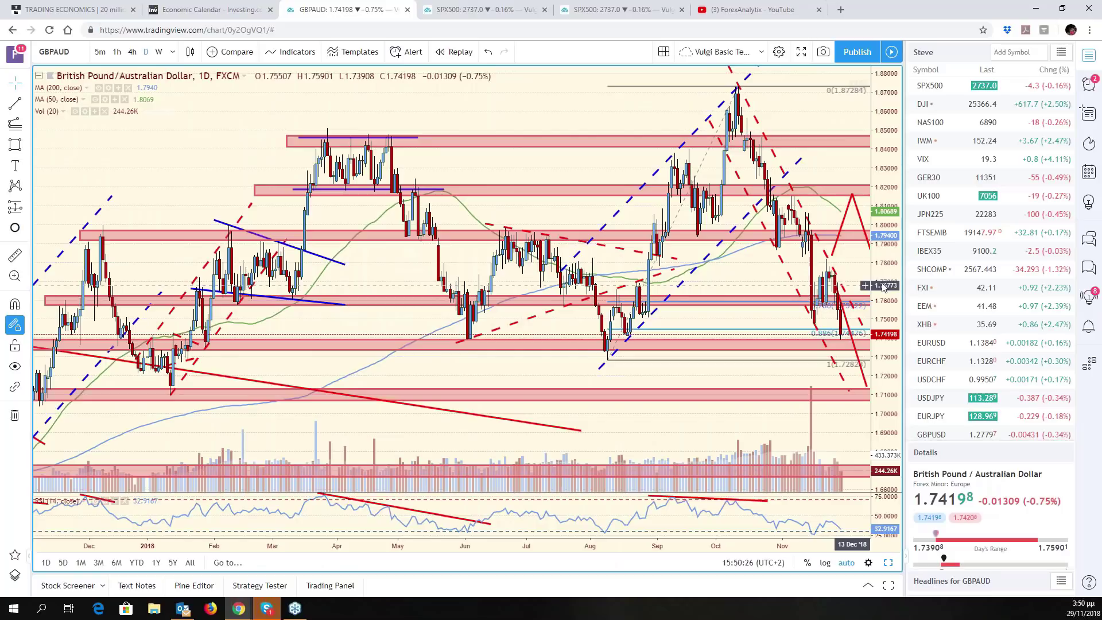
left_click_drag(884, 286, 888, 365)
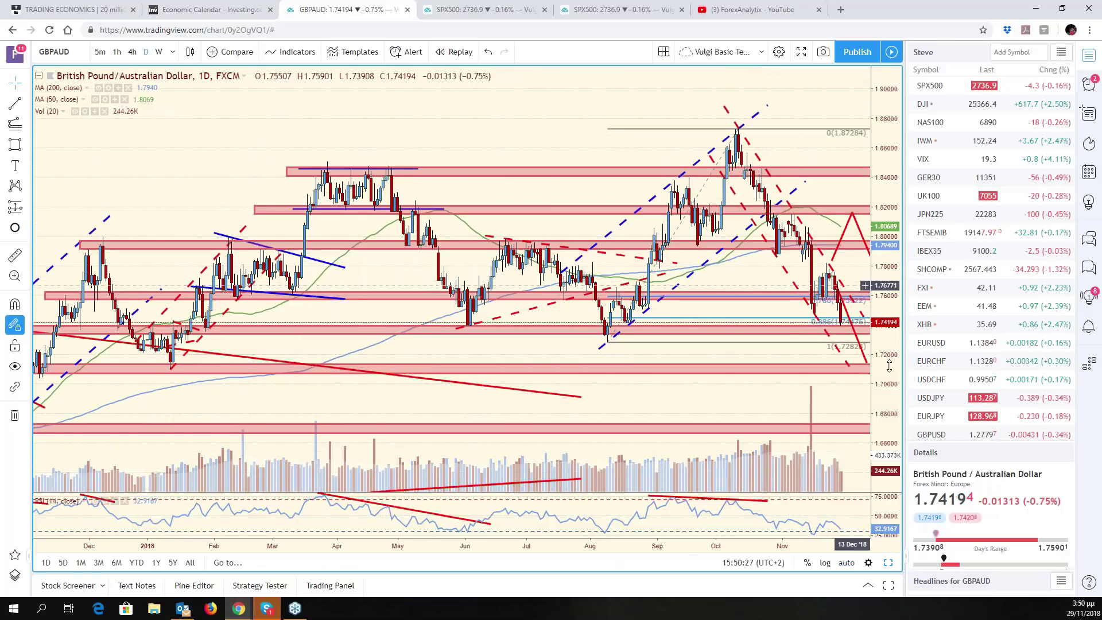
left_click_drag(844, 318, 778, 317)
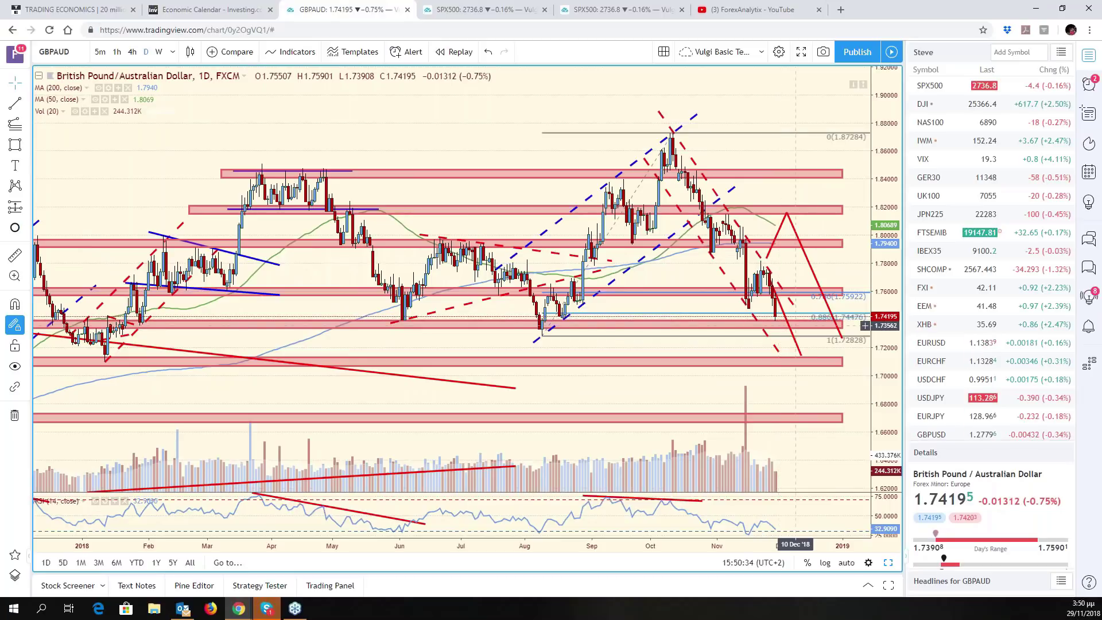
left_click(76, 51)
type("GBPNZD")
key("Return")
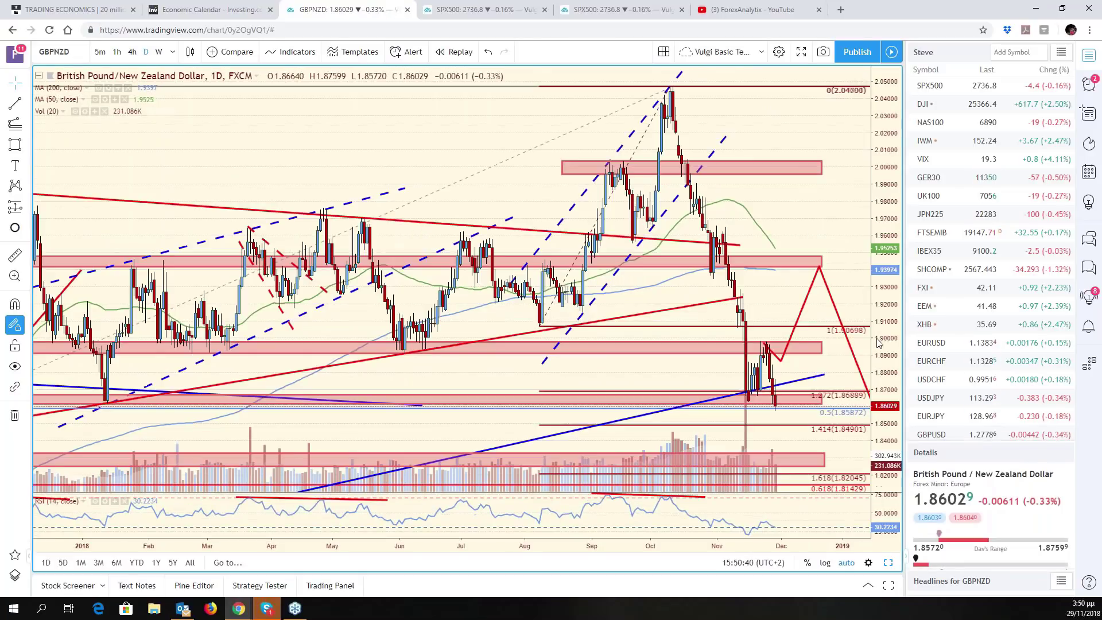
Zoom and pan the GBPNZD chart to frame recent prices near 1.8609, then restore the grid
scroll(788, 272, "down", 3)
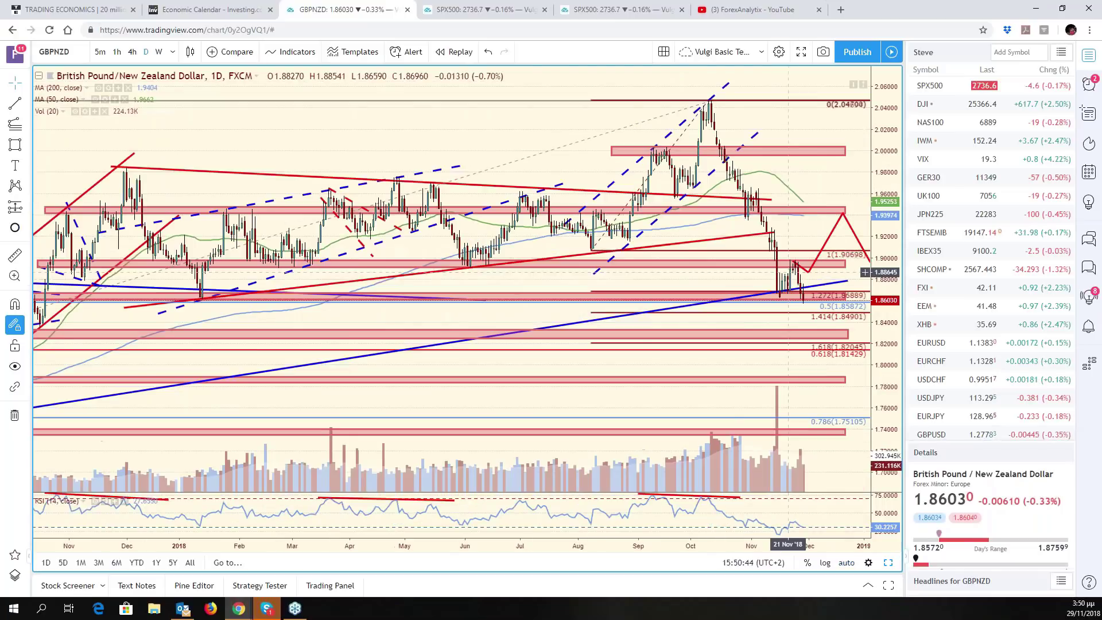
scroll(795, 344, "down", 3)
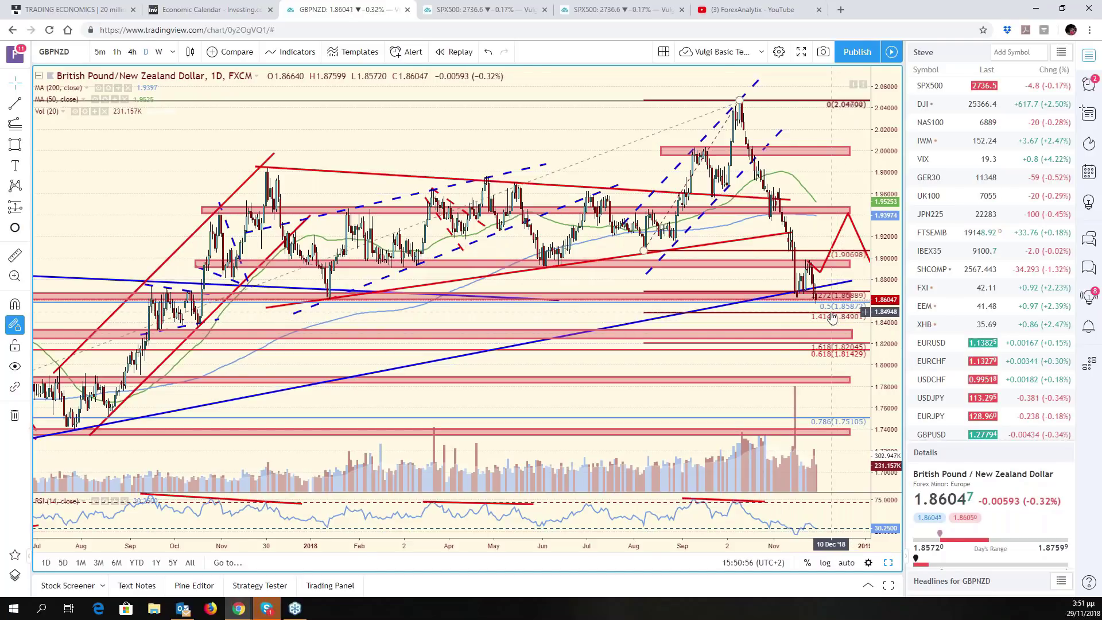
scroll(832, 333, "up", 3)
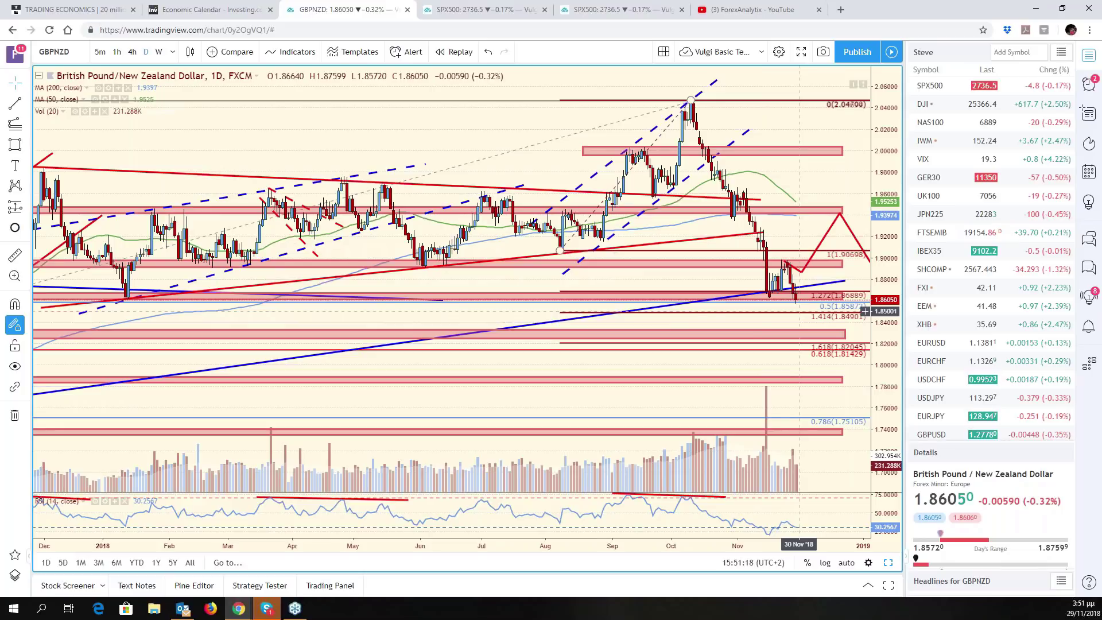
left_click_drag(801, 316, 849, 324)
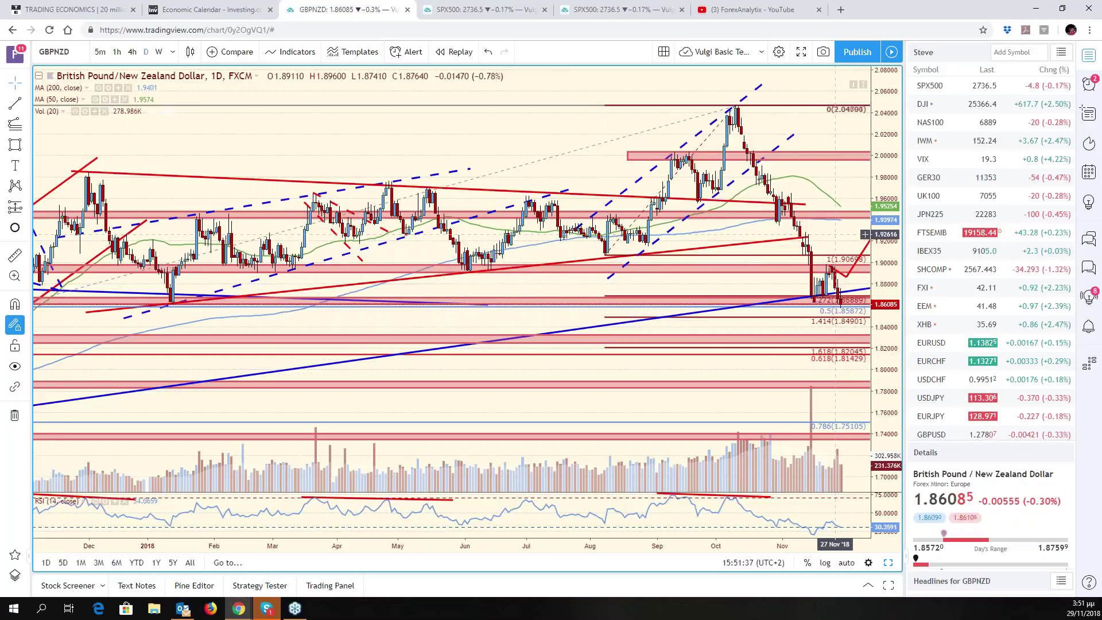
left_click_drag(835, 234, 702, 261)
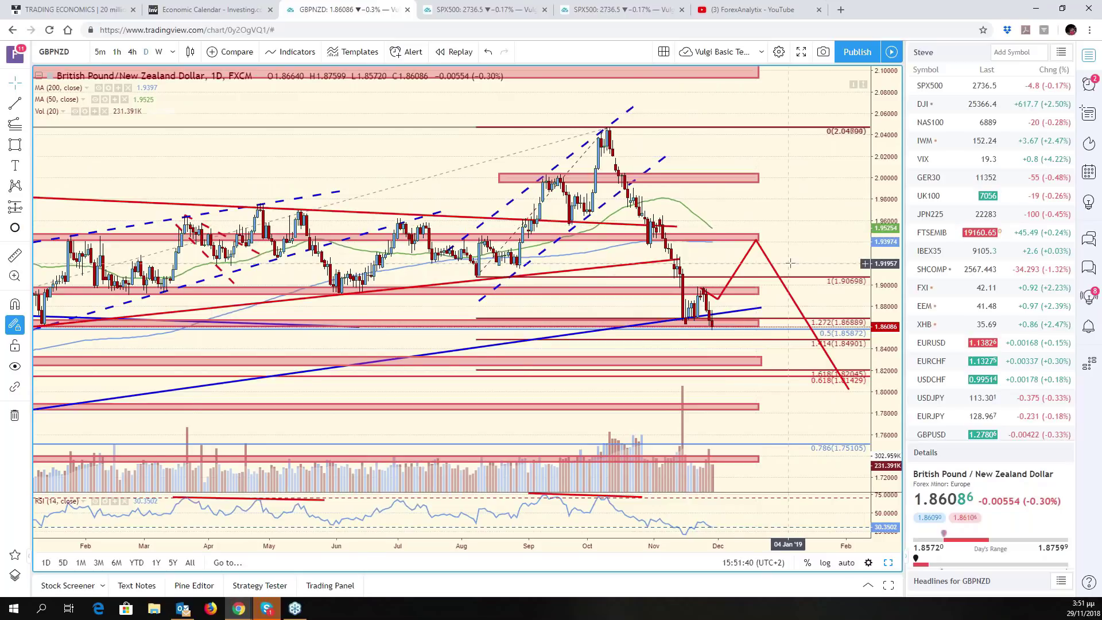
left_click_drag(806, 253, 909, 215)
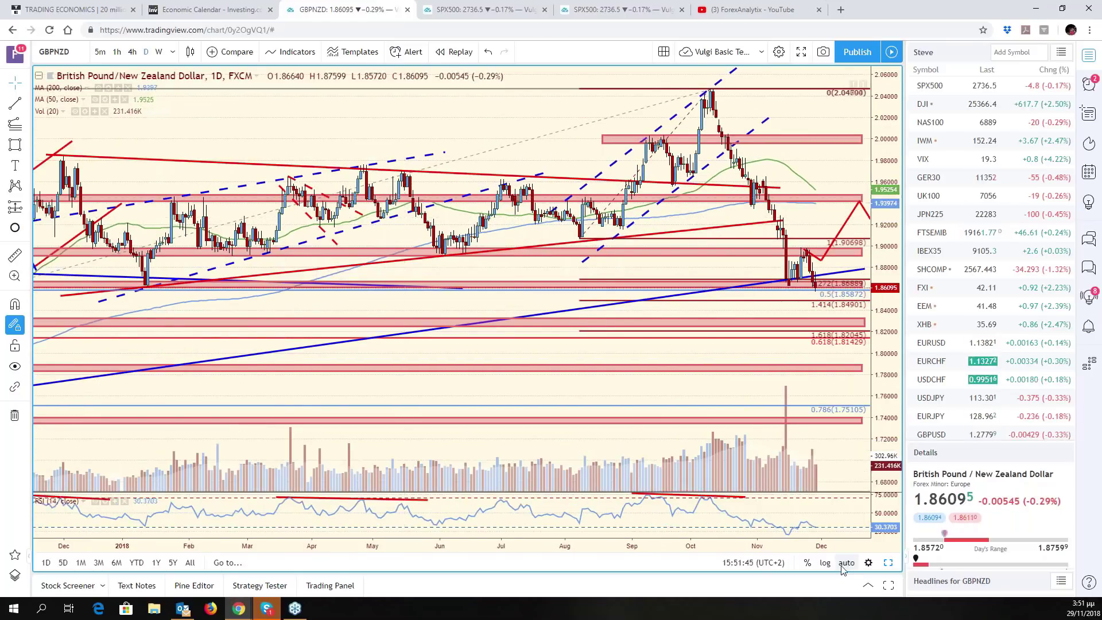
left_click(887, 563)
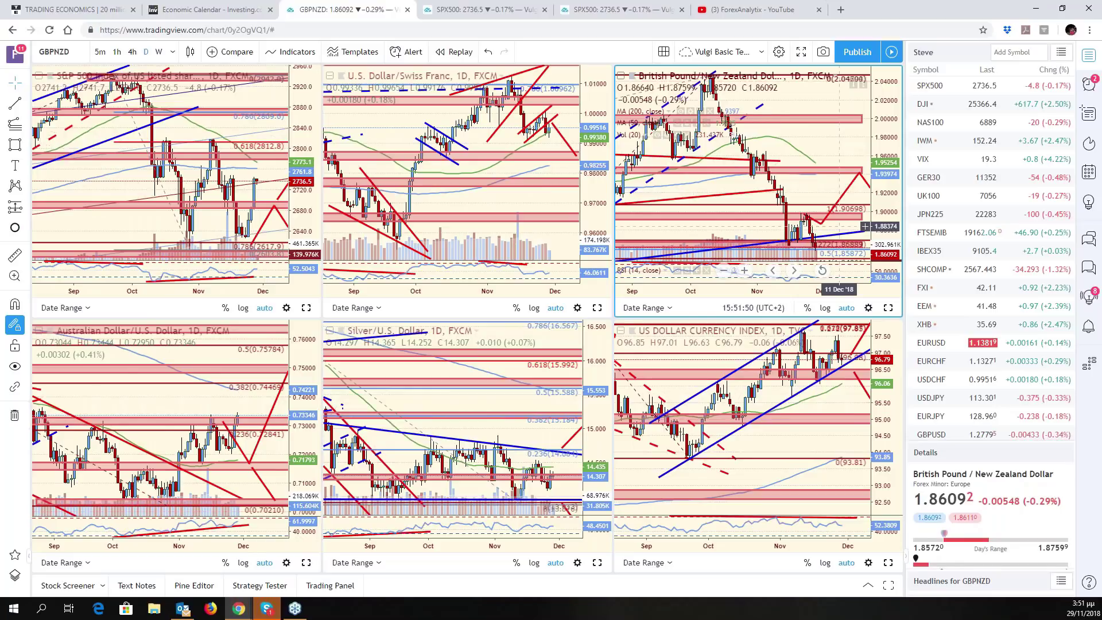
Replace USDCHF with EURGBP in the top-middle chart
left_click(574, 199)
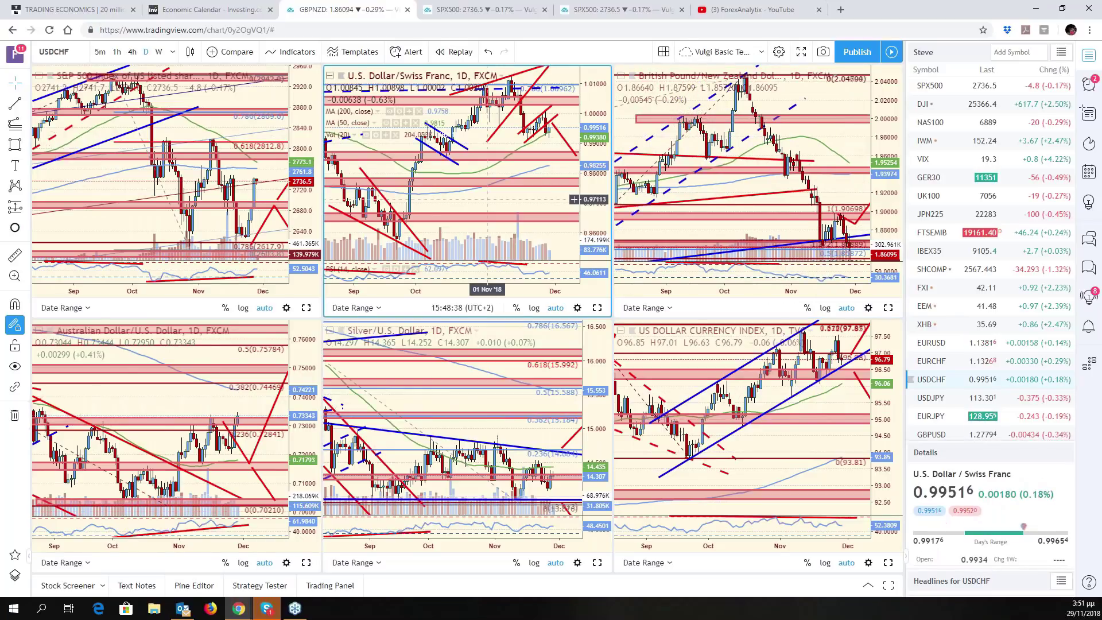
left_click(79, 52)
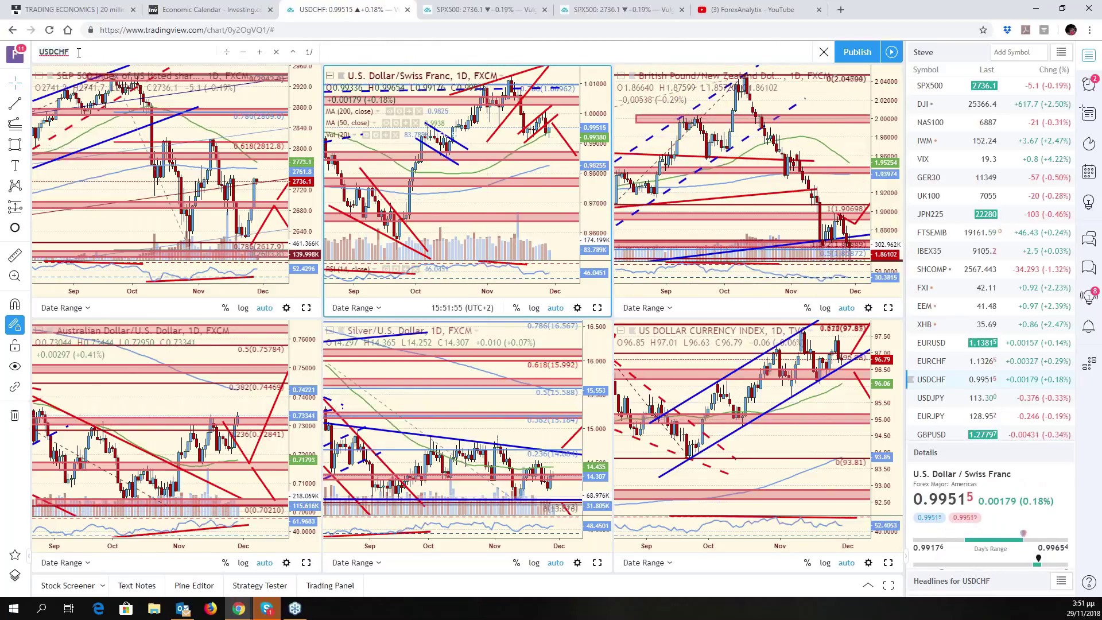
type("EURG")
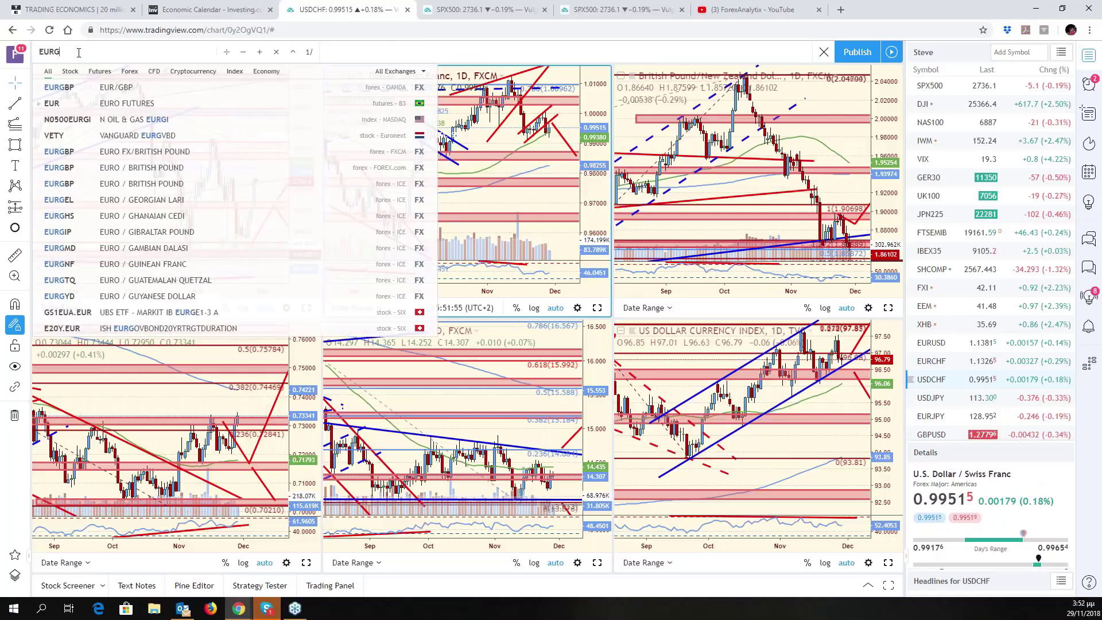
key("Return")
Maximize and rescale the EURGBP chart with room on the right, then load GBPUSD top-right
key("alt+Return")
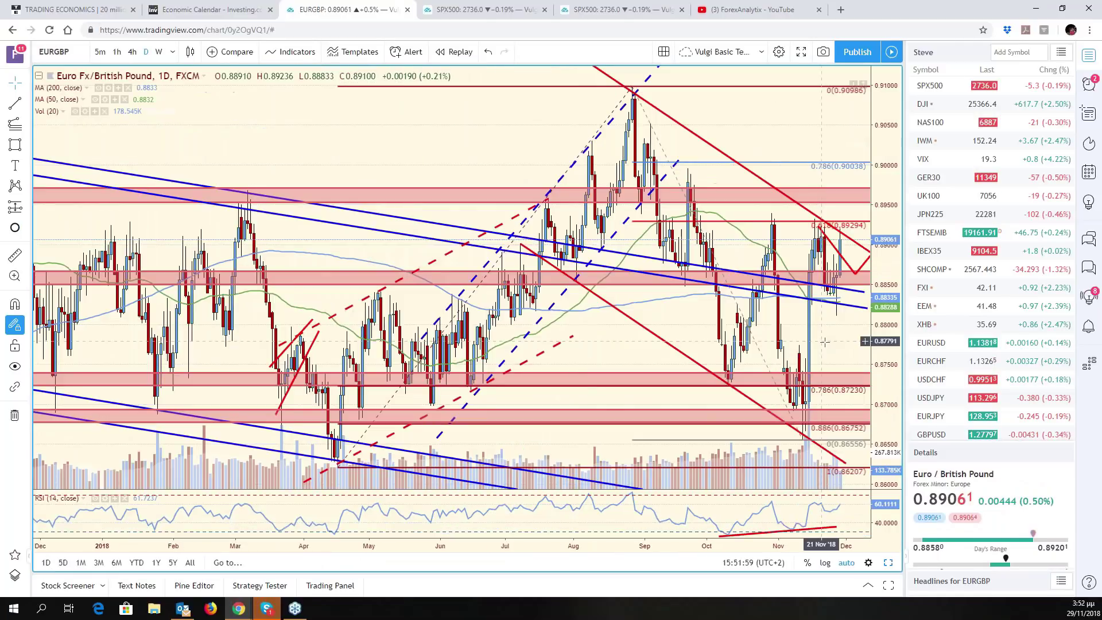
left_click_drag(824, 342, 670, 342)
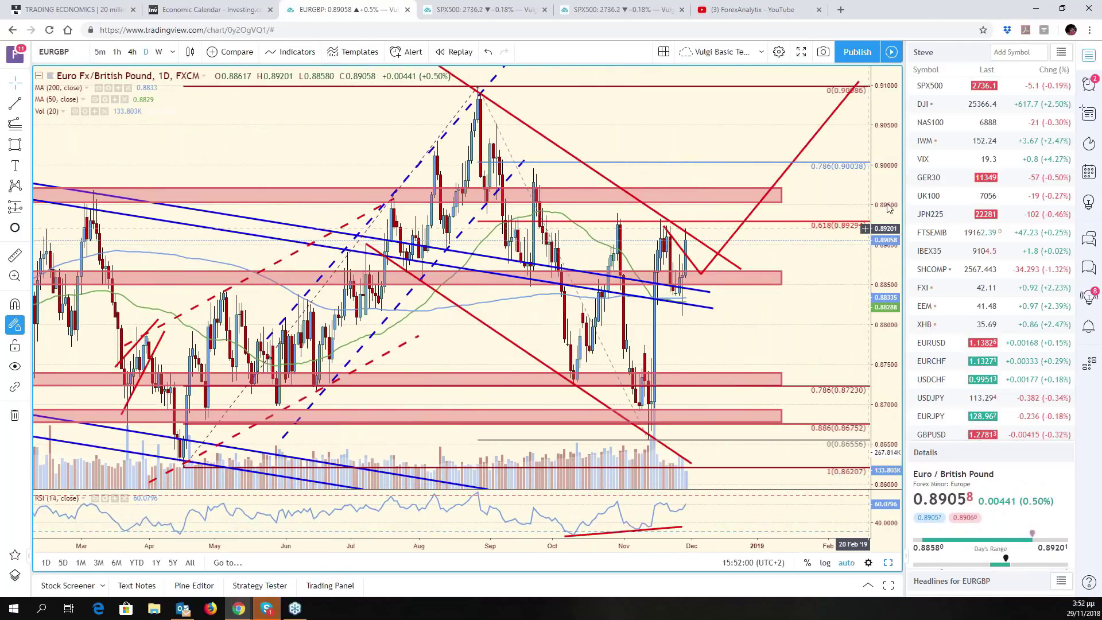
left_click_drag(888, 207, 878, 397)
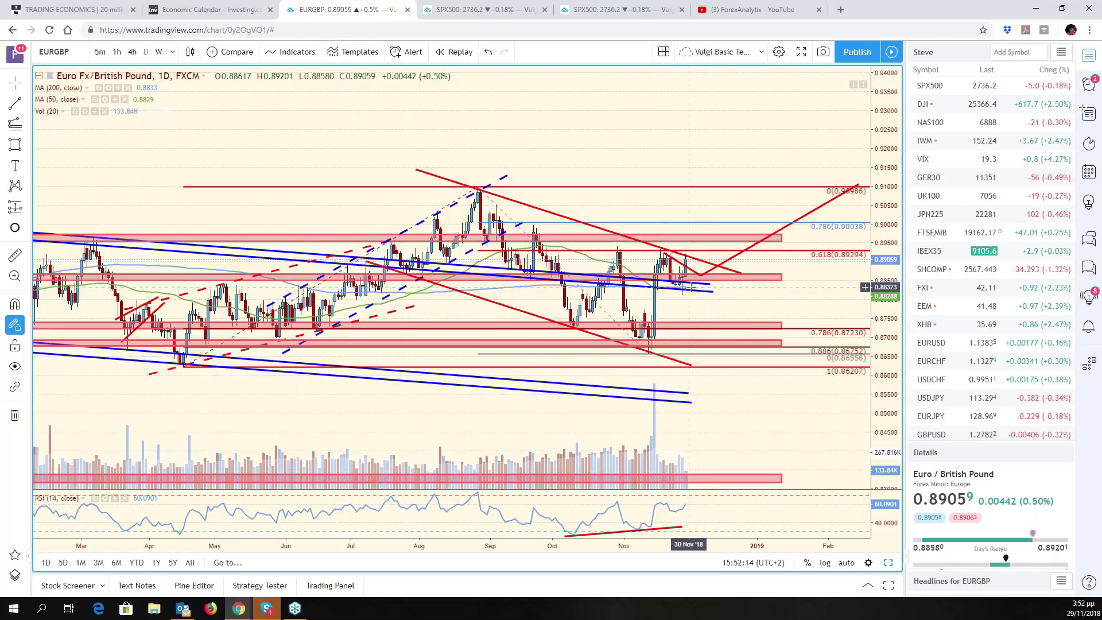
scroll(711, 283, "down", 3)
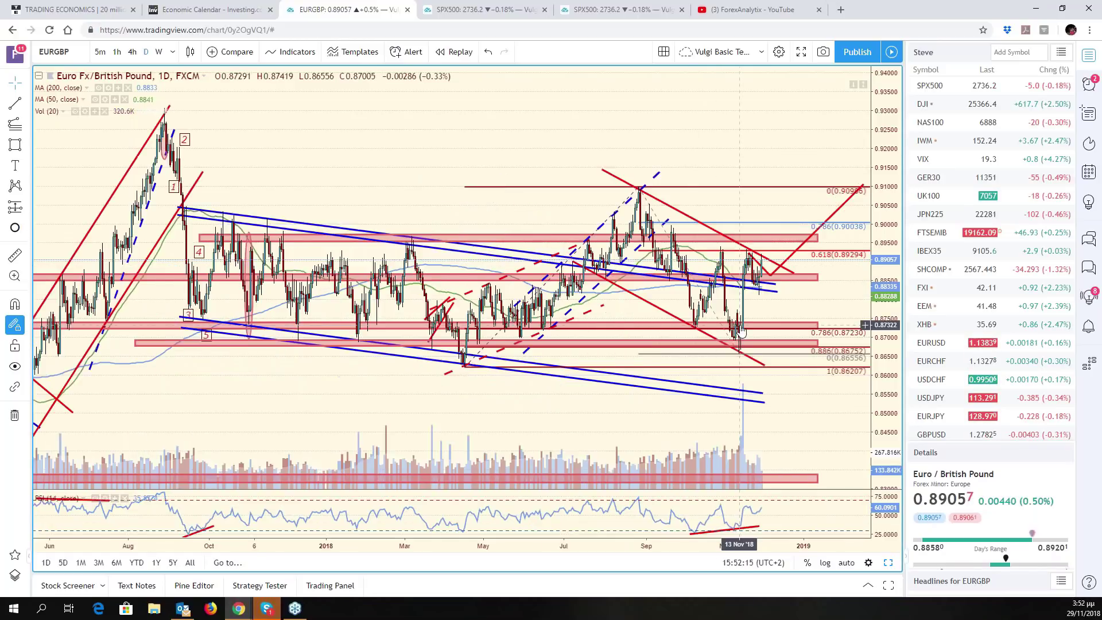
scroll(742, 332, "down", 3)
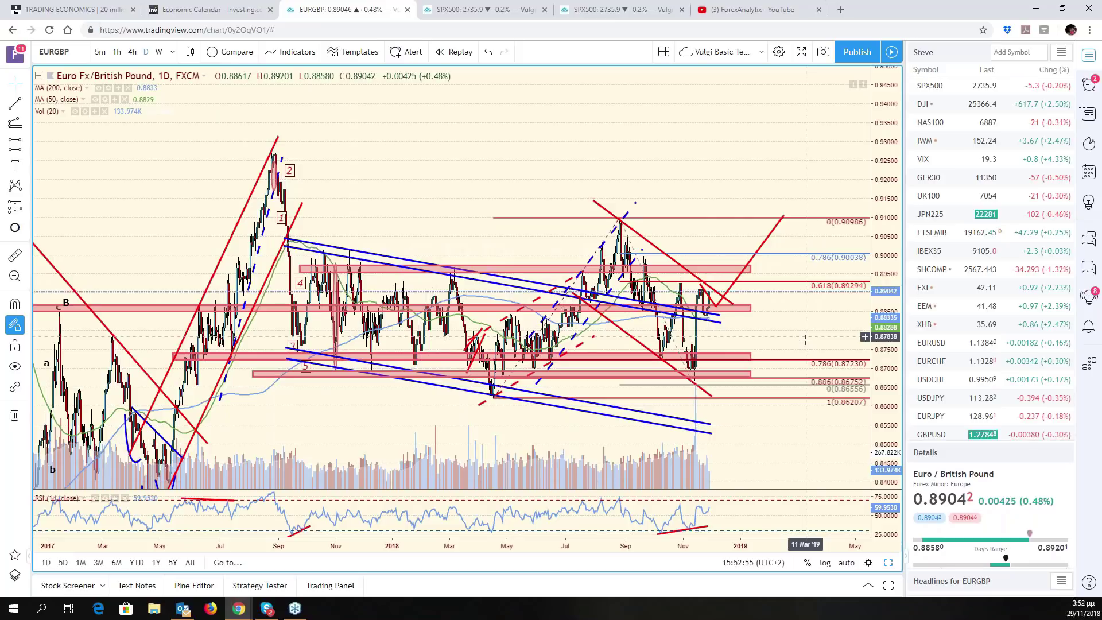
scroll(805, 340, "up", 4)
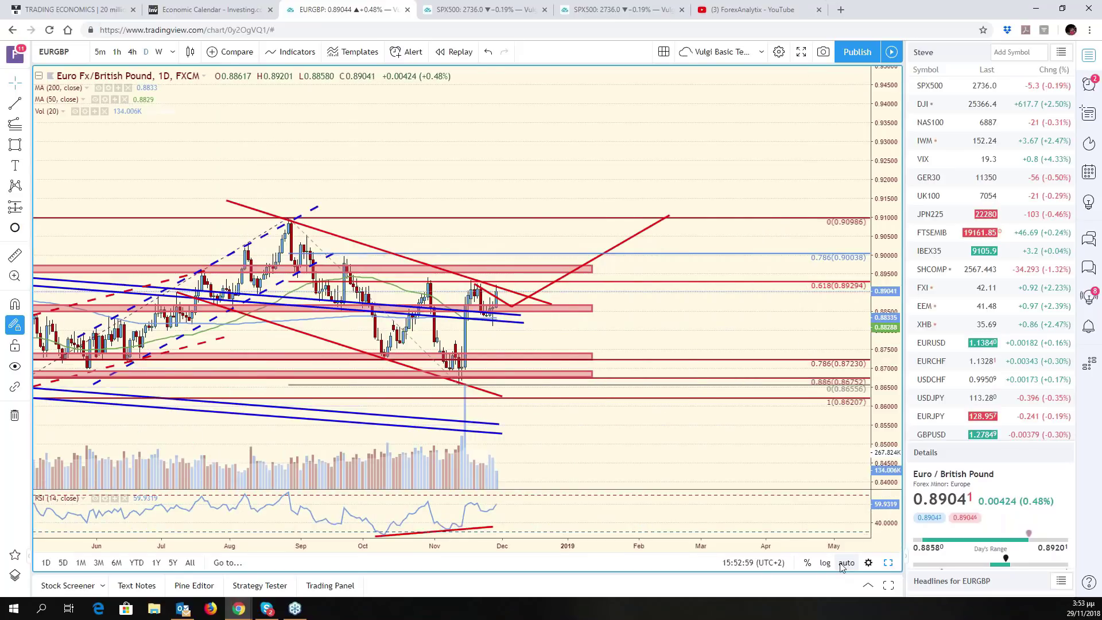
left_click(843, 564)
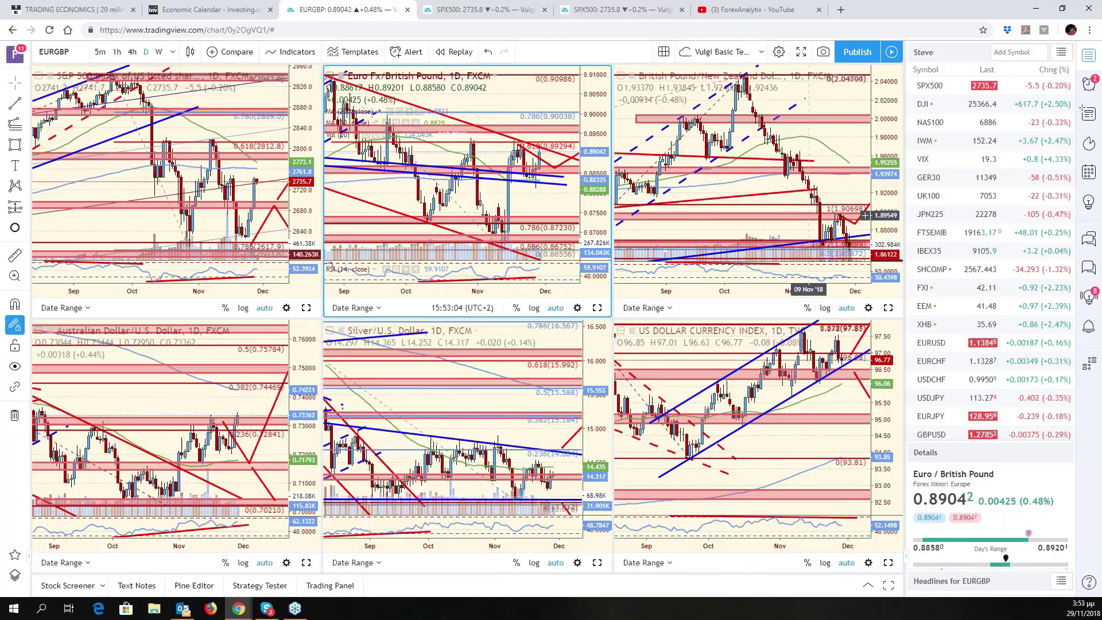
left_click(809, 215)
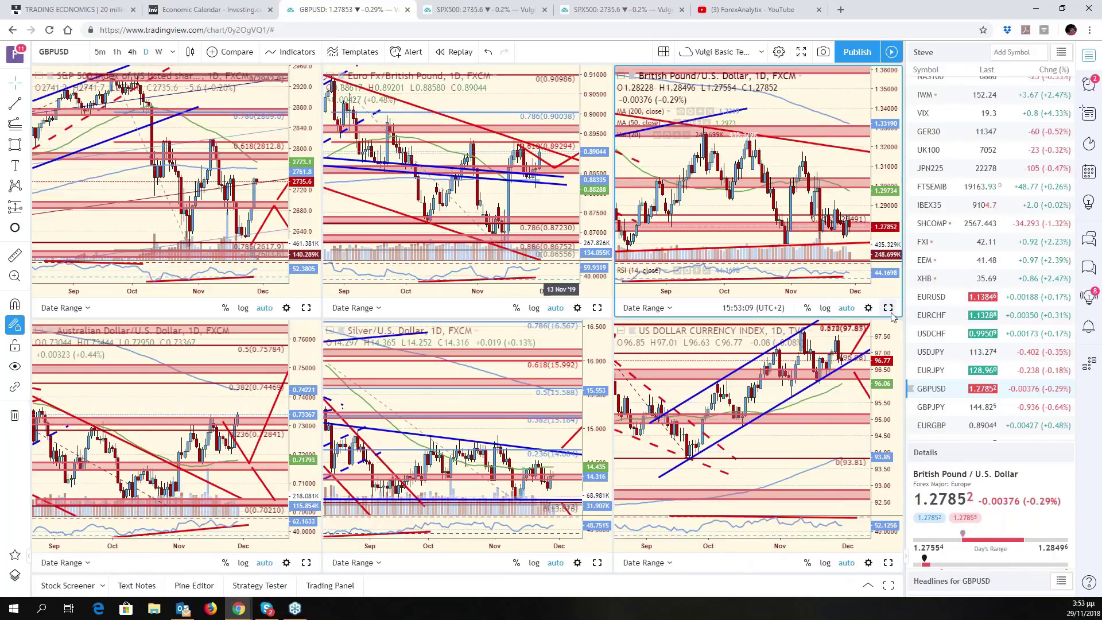
Maximize the GBPUSD chart and compress its price scale to show more range
left_click(887, 308)
left_click_drag(889, 348, 807, 365)
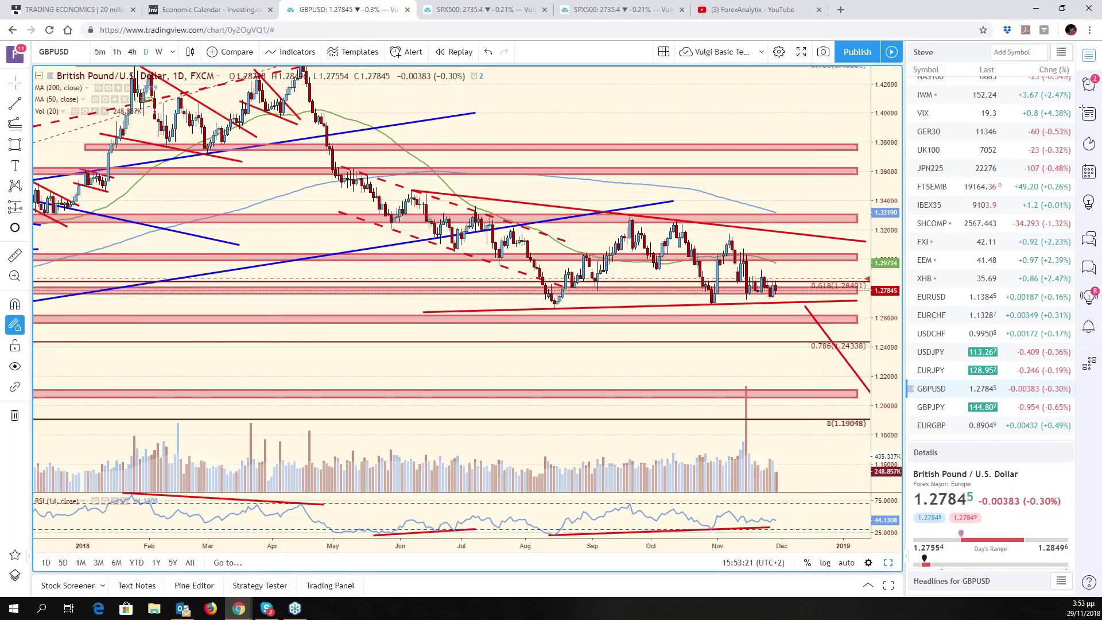
scroll(804, 365, "down", 4)
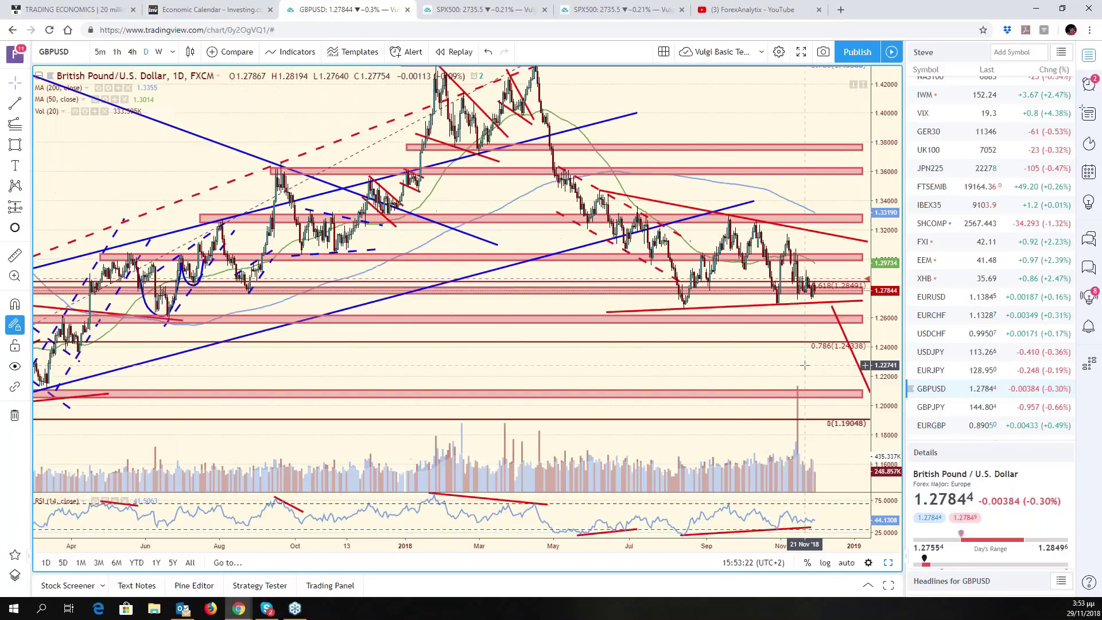
left_click_drag(804, 365, 722, 416)
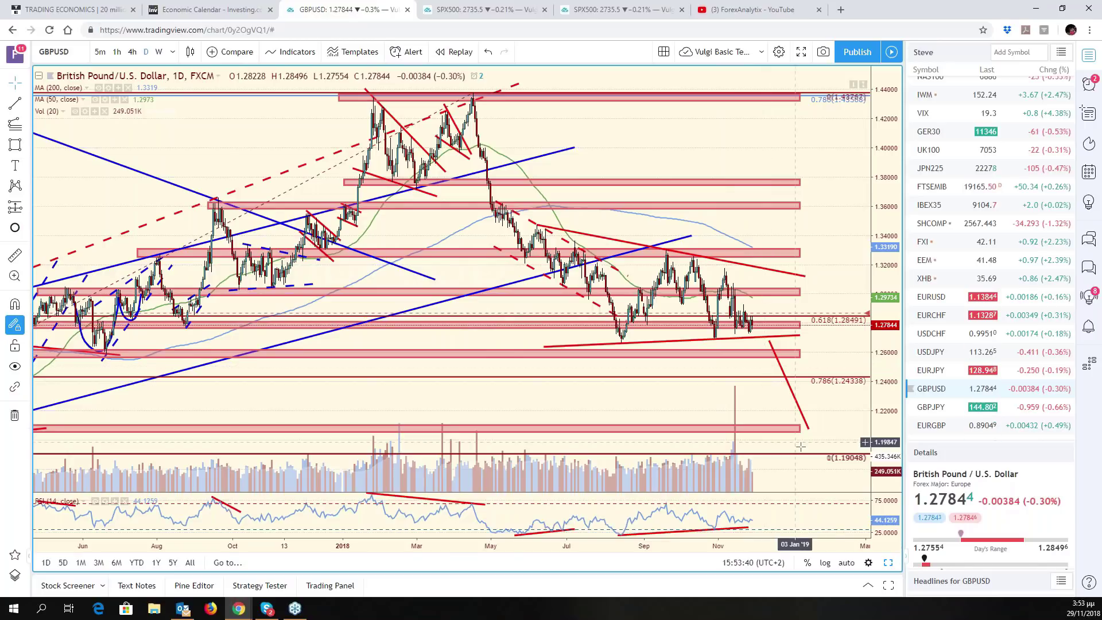
End the red downward projection line at the 0.786 Fibonacci level near 1.2434
left_click(809, 429)
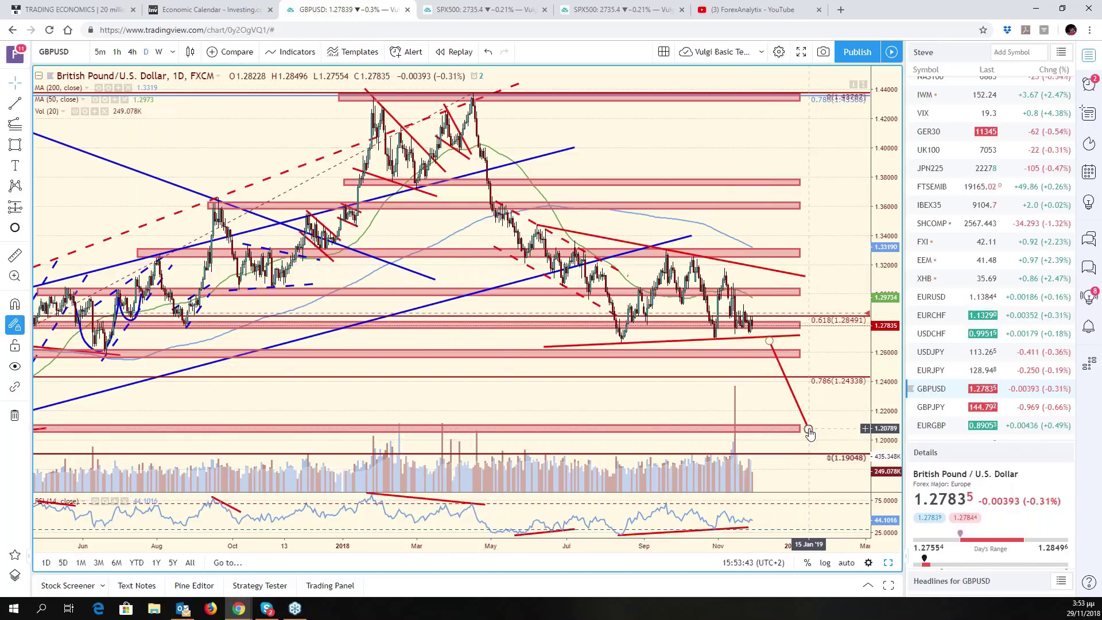
left_click_drag(809, 431, 788, 377)
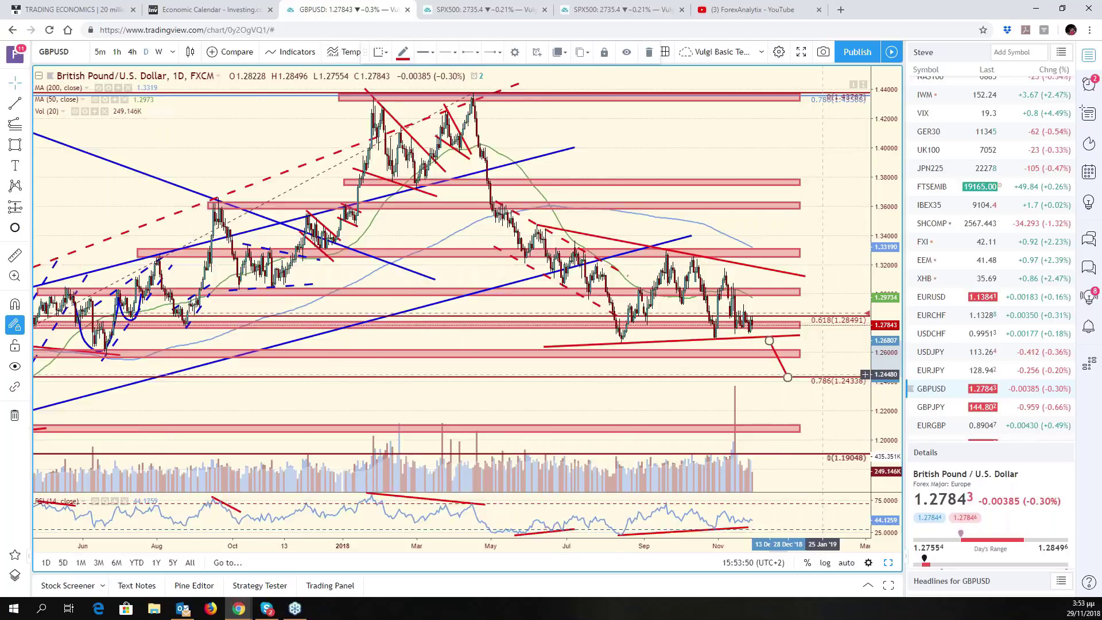
scroll(865, 374, "down", 3)
left_click(354, 377)
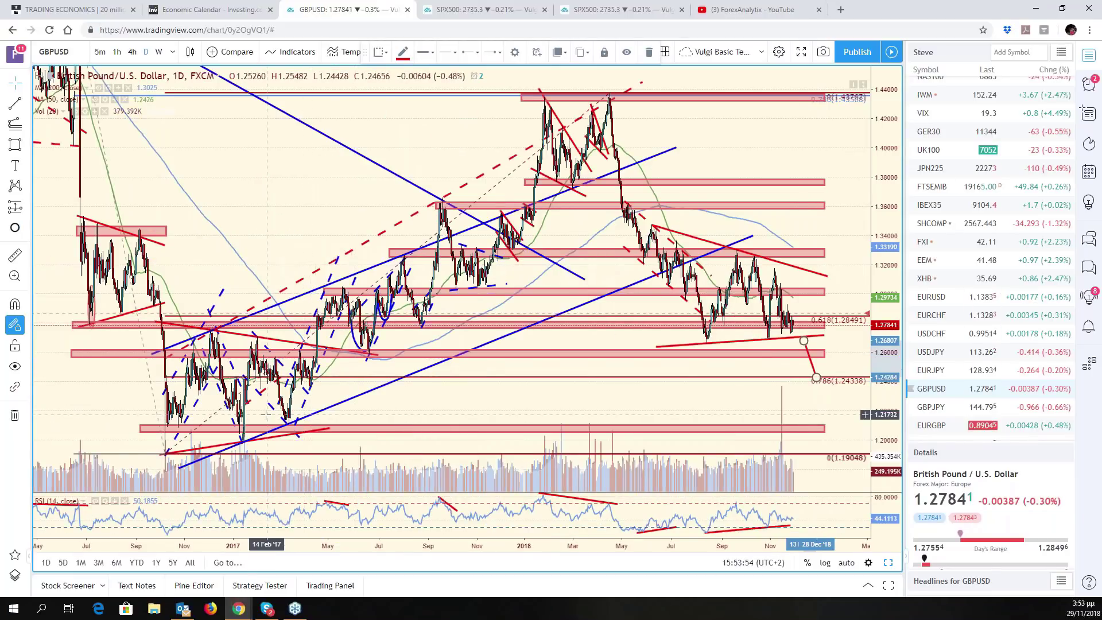
scroll(675, 398, "up", 2)
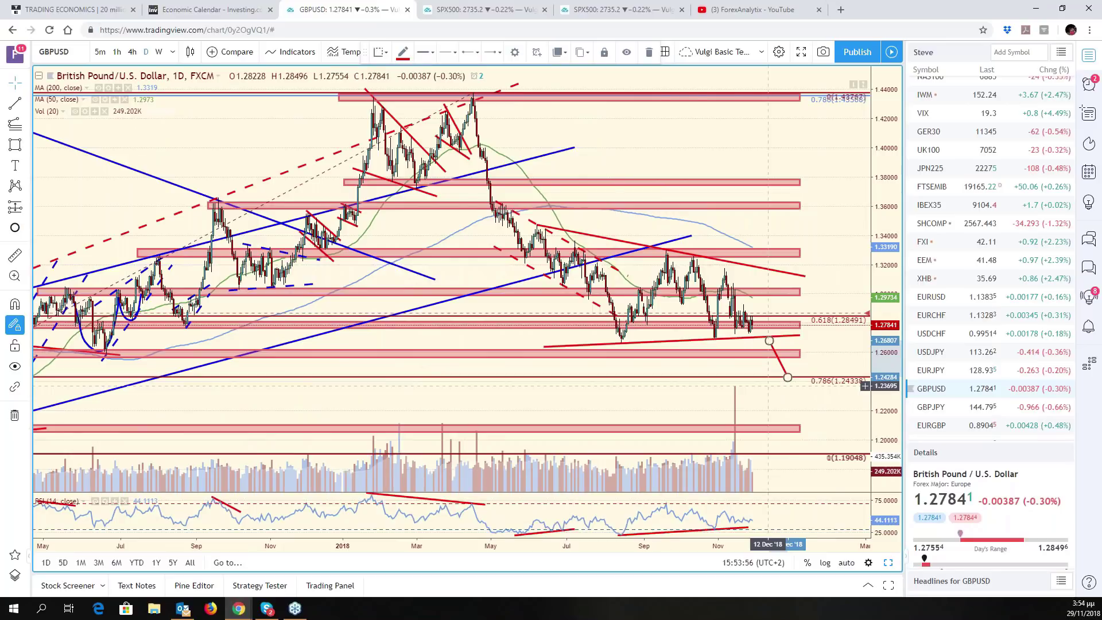
scroll(791, 331, "up", 3)
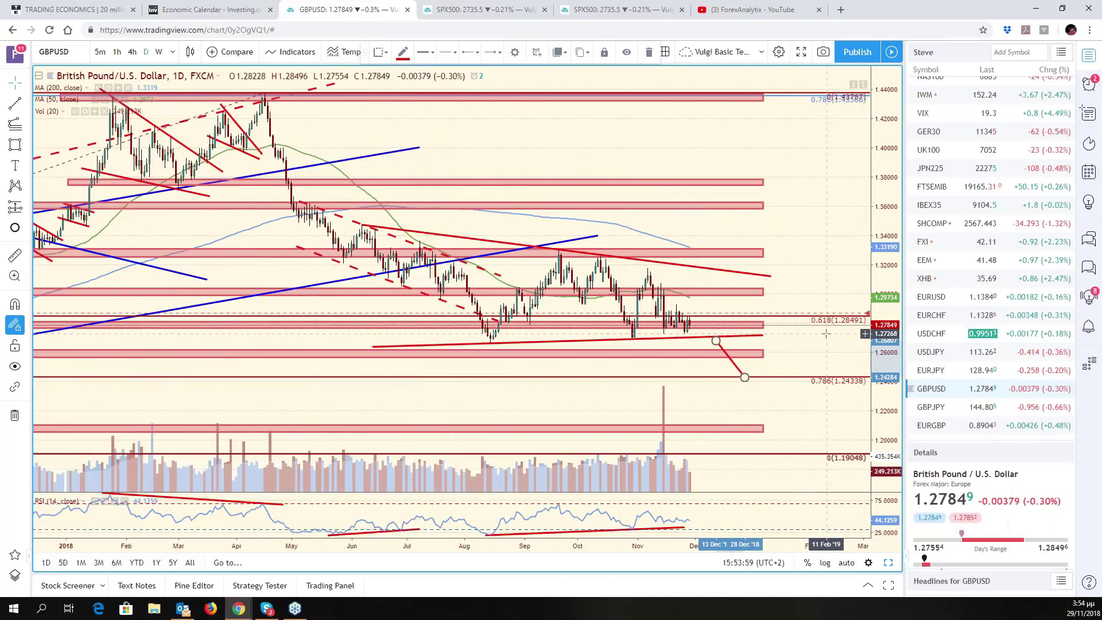
scroll(825, 334, "up", 1)
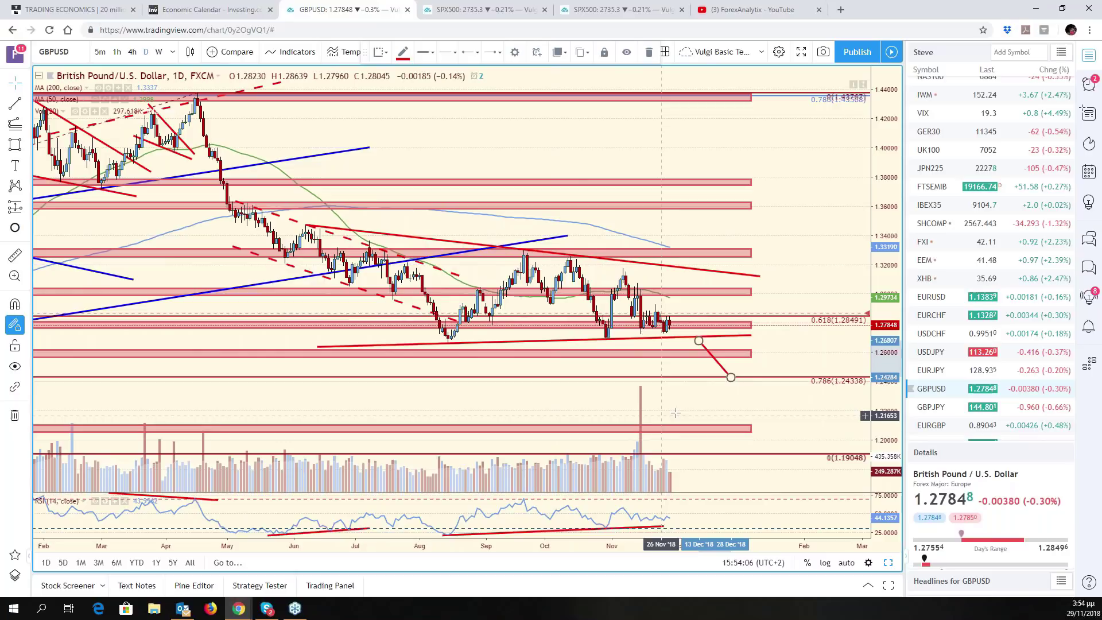
mouse_move(674, 413)
left_mouse_down()
mouse_move(840, 428)
mouse_move(862, 563)
left_mouse_up()
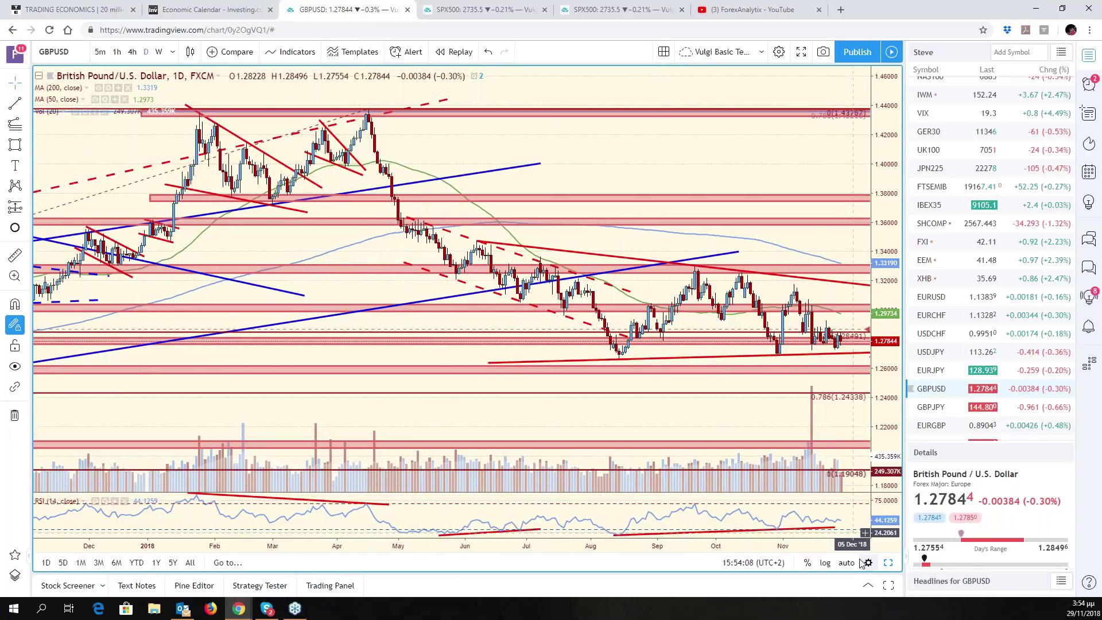
Refit GBPUSD, return to the six-chart grid and load EURUSD in the top-middle chart
left_click(855, 571)
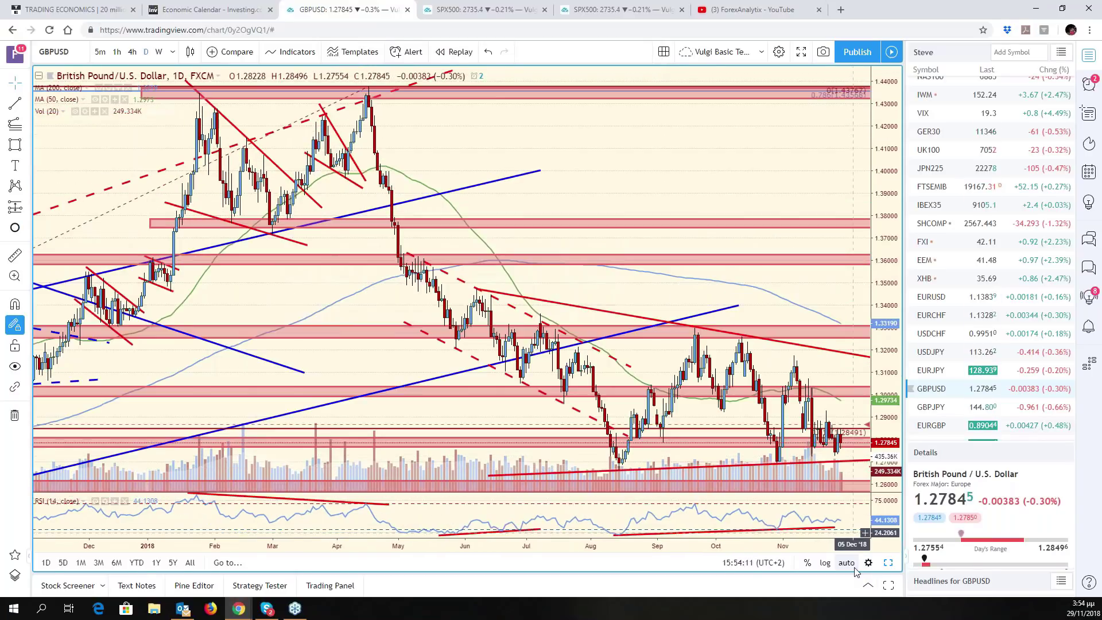
left_click(889, 565)
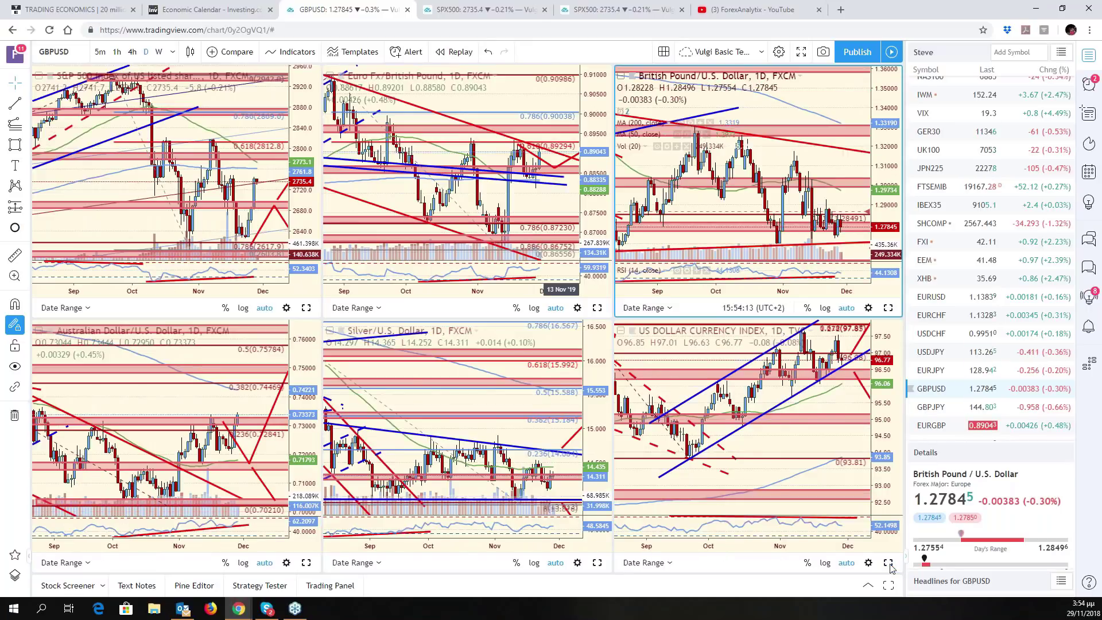
left_click(552, 199)
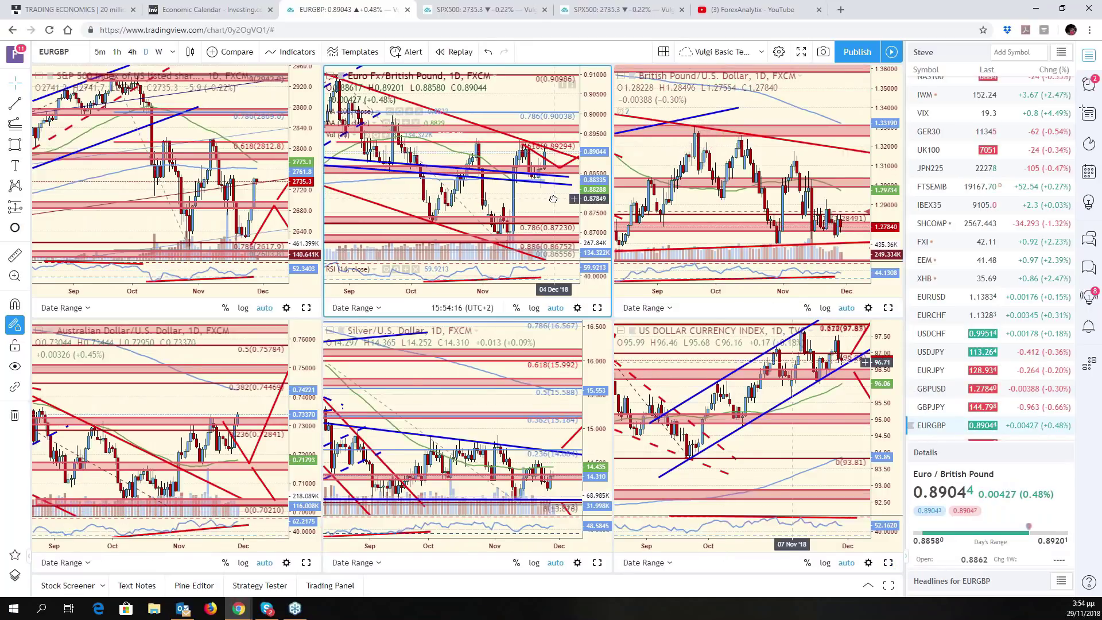
left_click(931, 297)
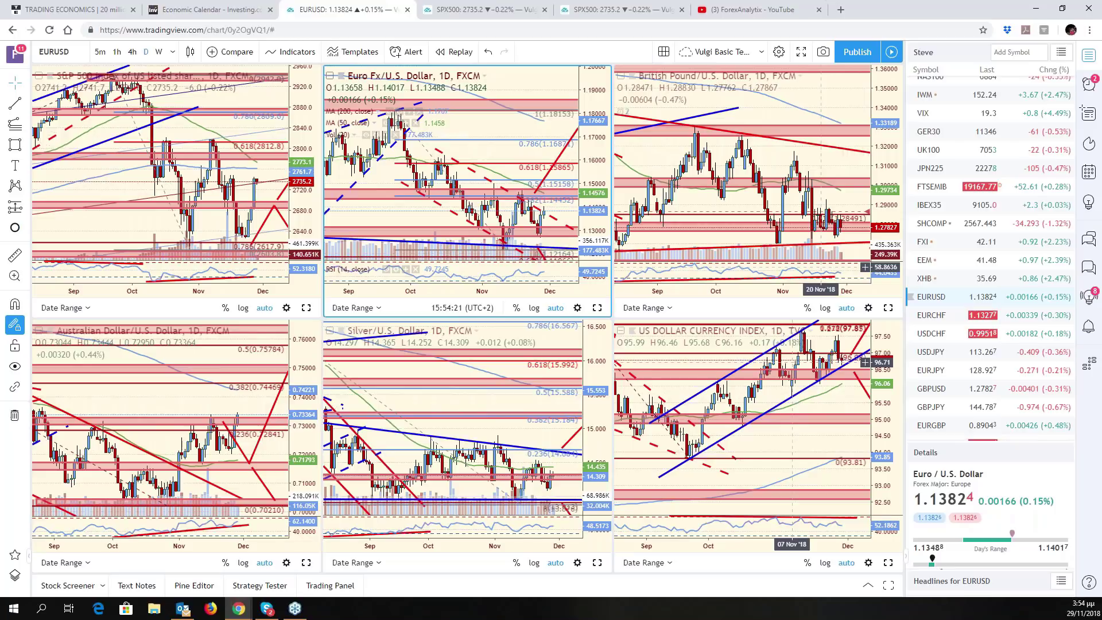
Load USDSEK from the watchlist into the former Silver chart
left_click(546, 406)
scroll(956, 356, "down", 1)
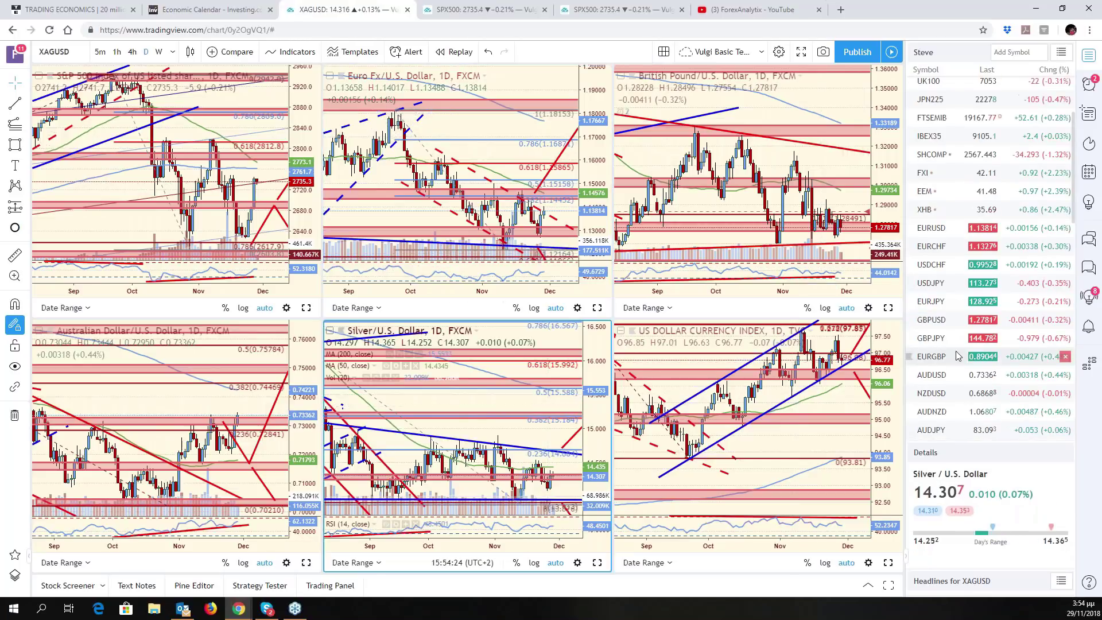
scroll(956, 356, "down", 1)
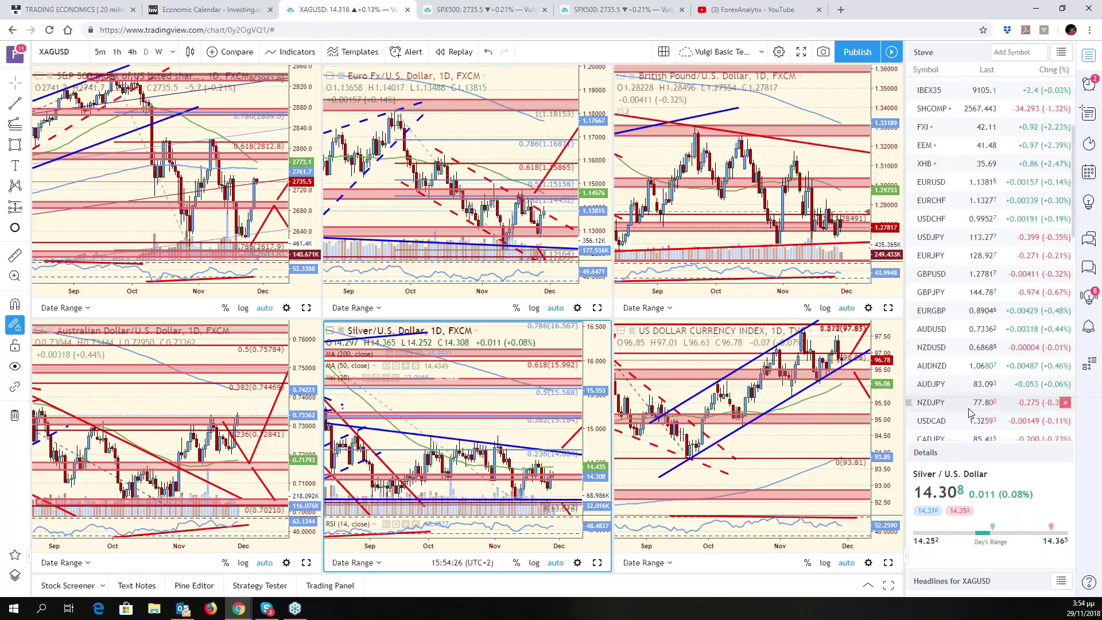
scroll(968, 411, "down", 1)
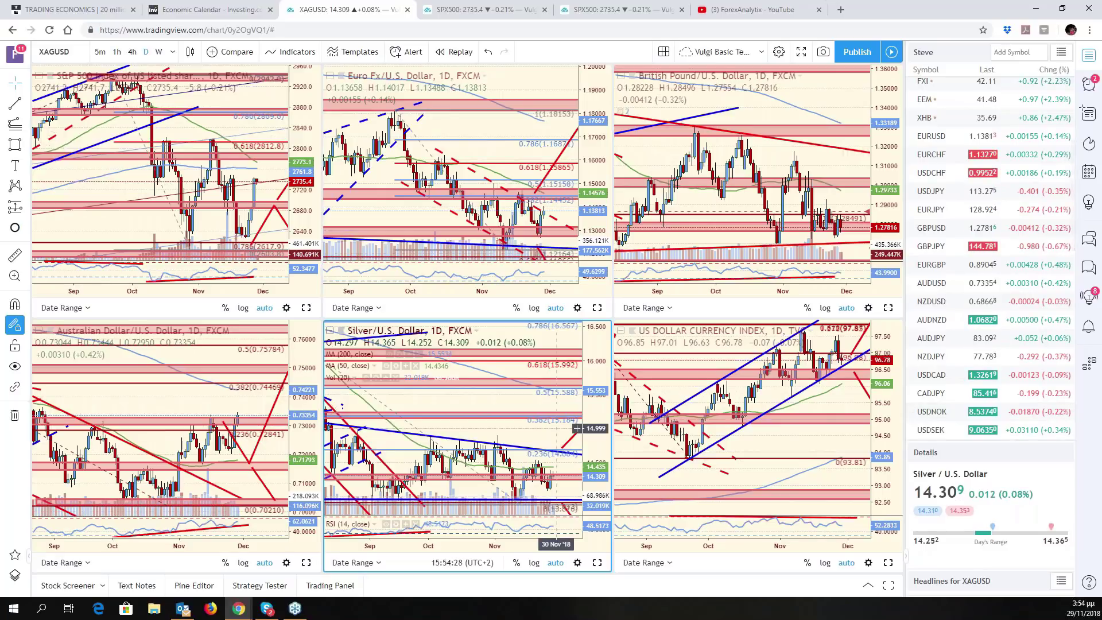
scroll(1008, 365, "down", 2)
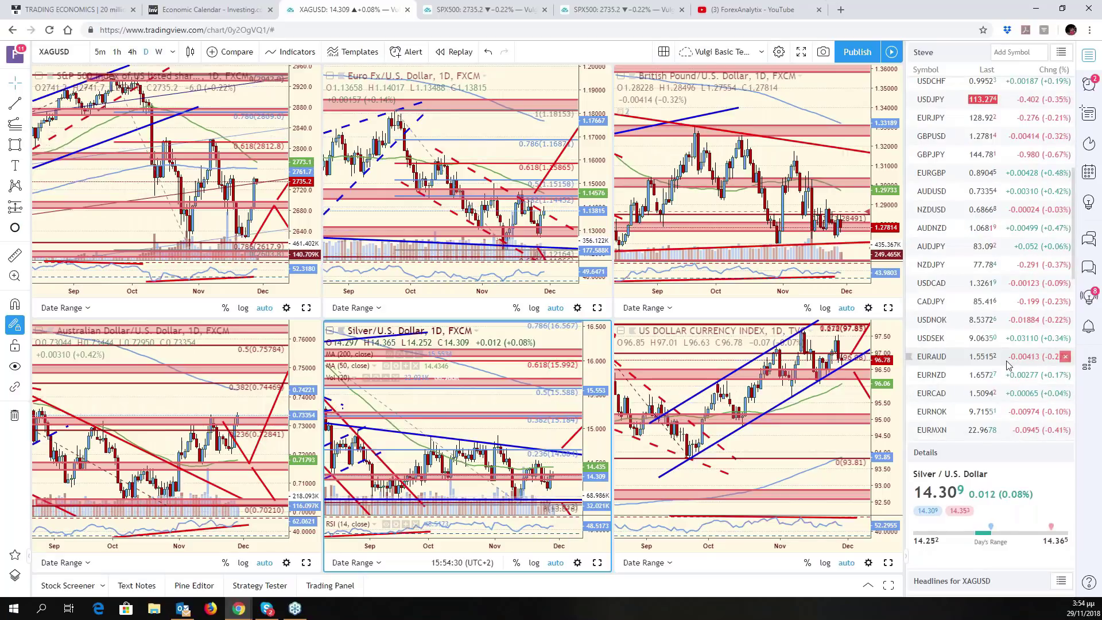
scroll(1008, 365, "down", 2)
left_click(937, 221)
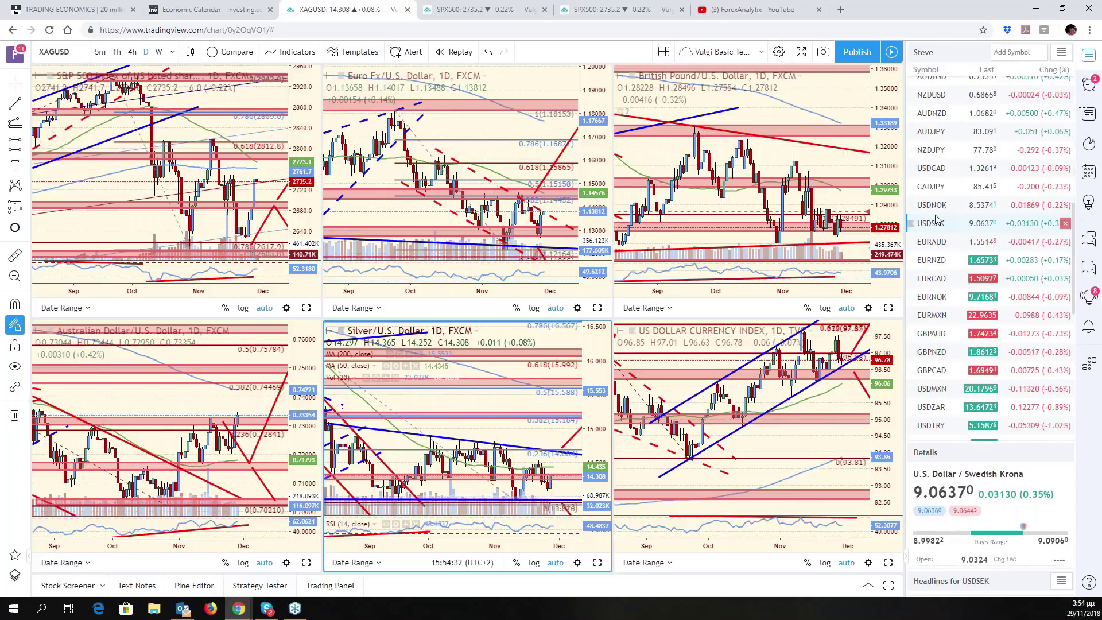
Maximize the USD/Swedish Krona chart and shift it left to leave room past the latest candles
left_click(597, 562)
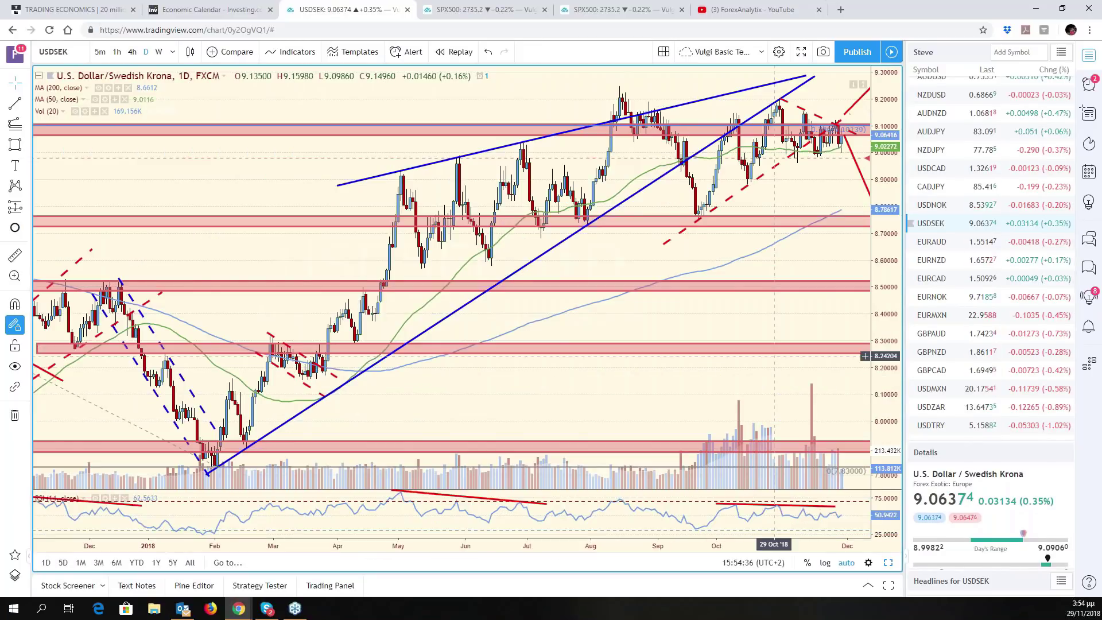
left_click_drag(814, 321, 700, 274)
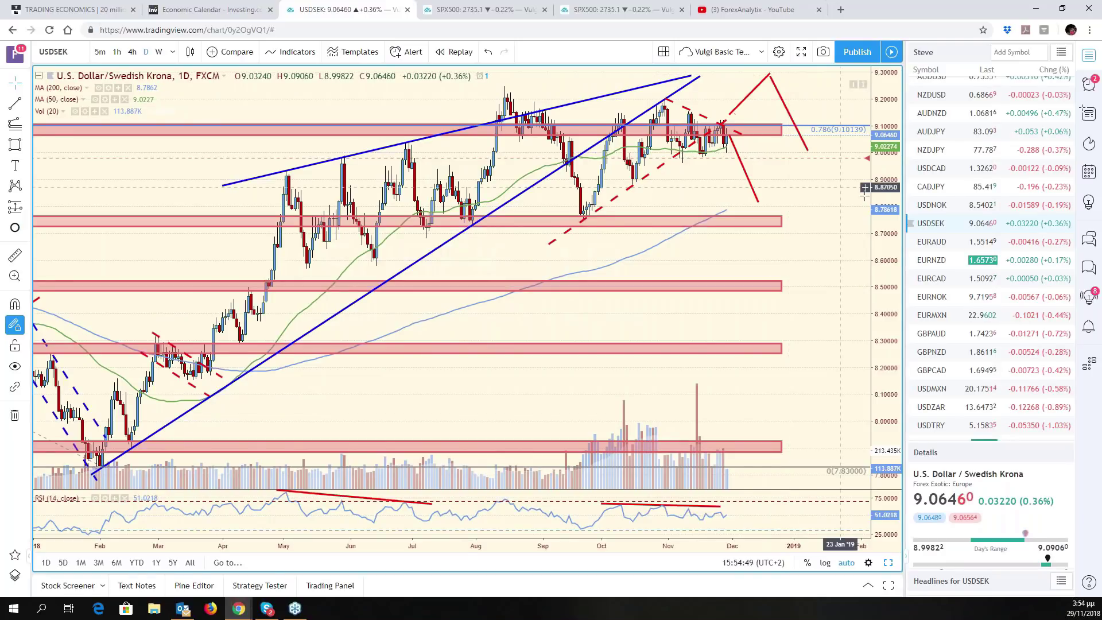
Switch to USDNOK and compress its price scale to fit the older zones, then auto-fit
left_click(930, 205)
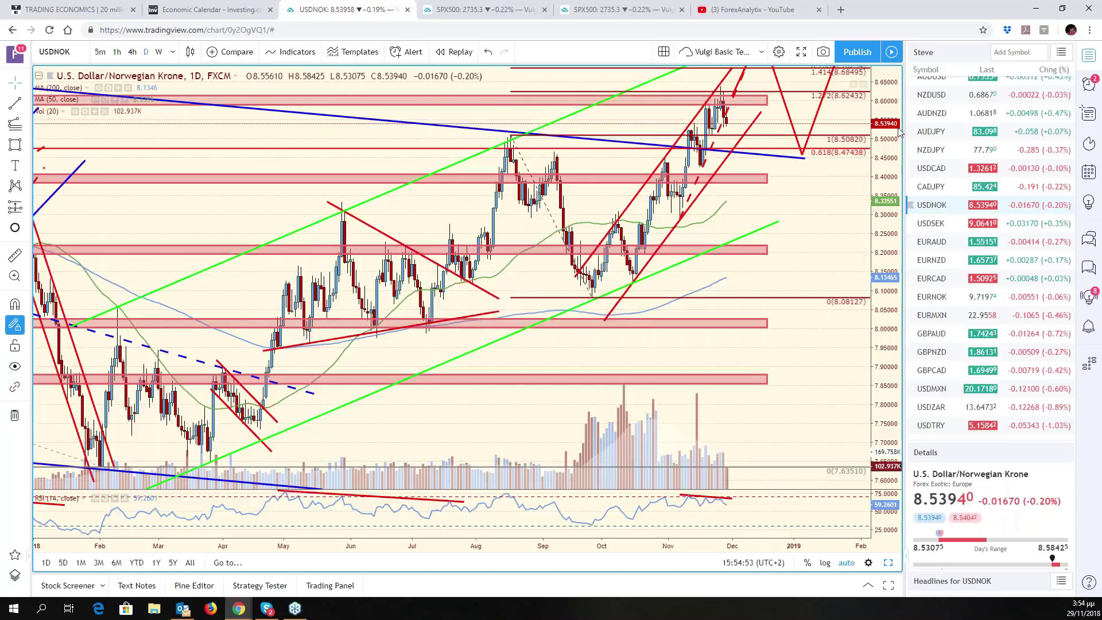
left_click_drag(900, 132, 781, 209)
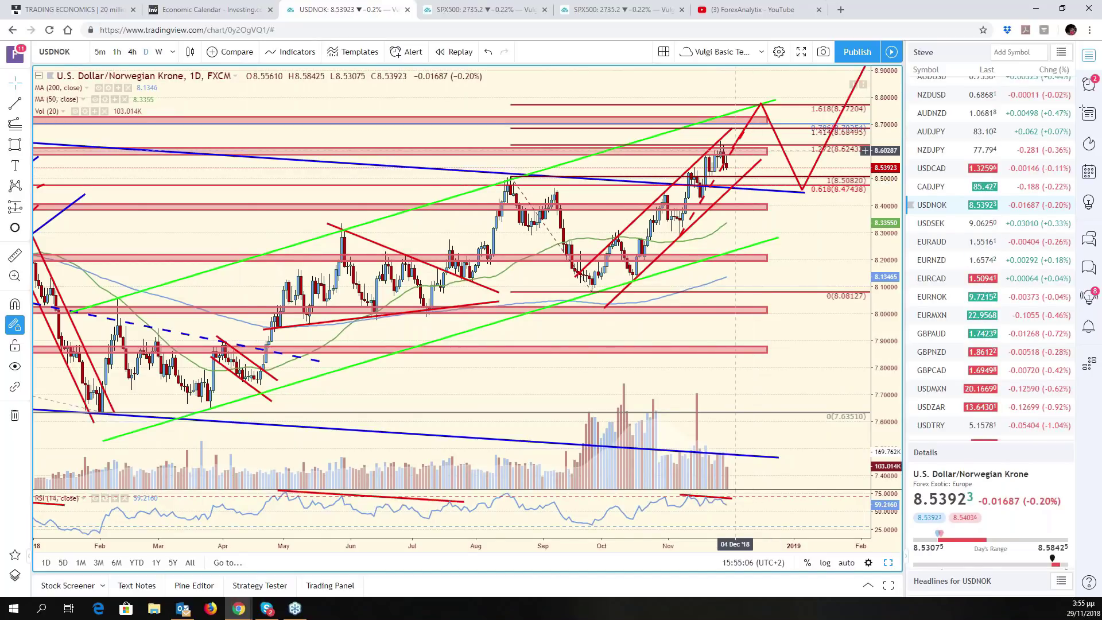
scroll(739, 256, "down", 4)
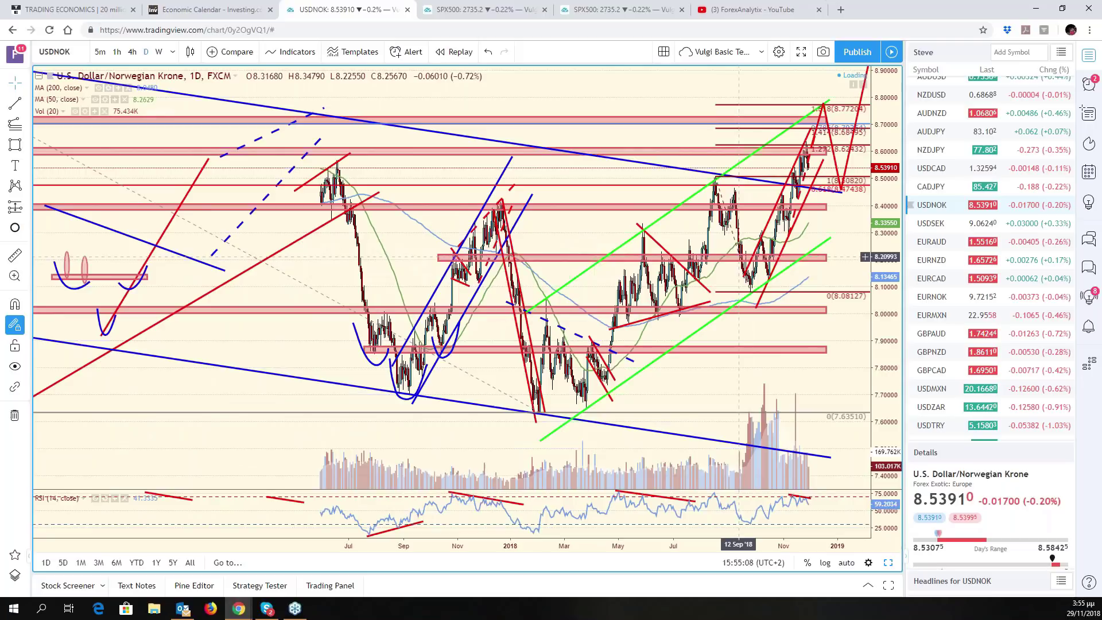
scroll(738, 257, "up", 3)
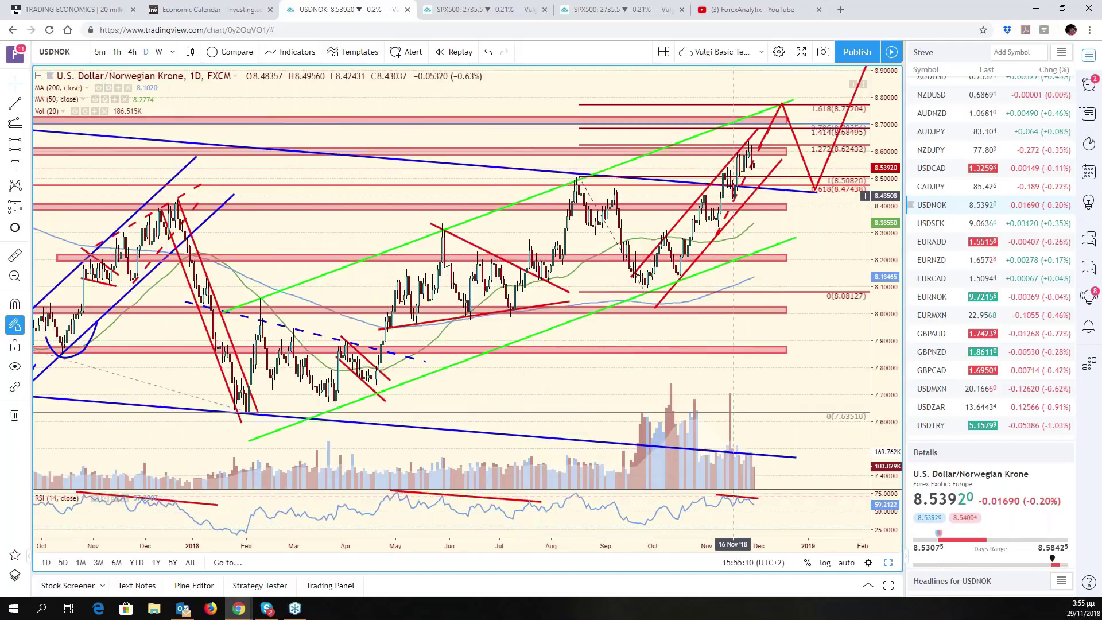
scroll(834, 224, "down", 5)
scroll(833, 223, "down", 2)
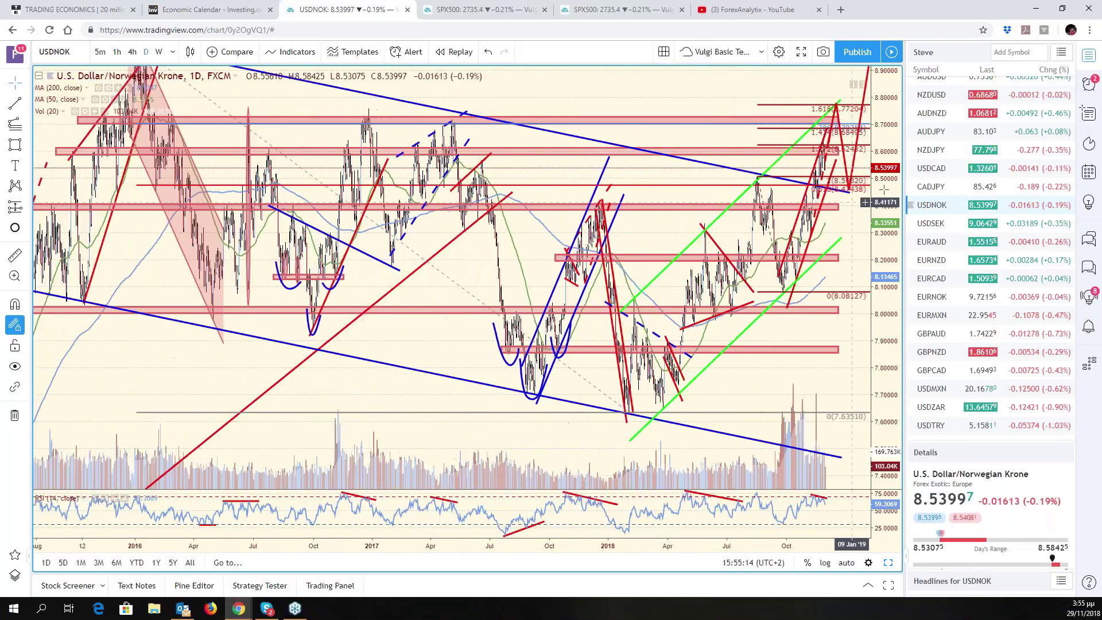
left_click_drag(883, 189, 887, 321)
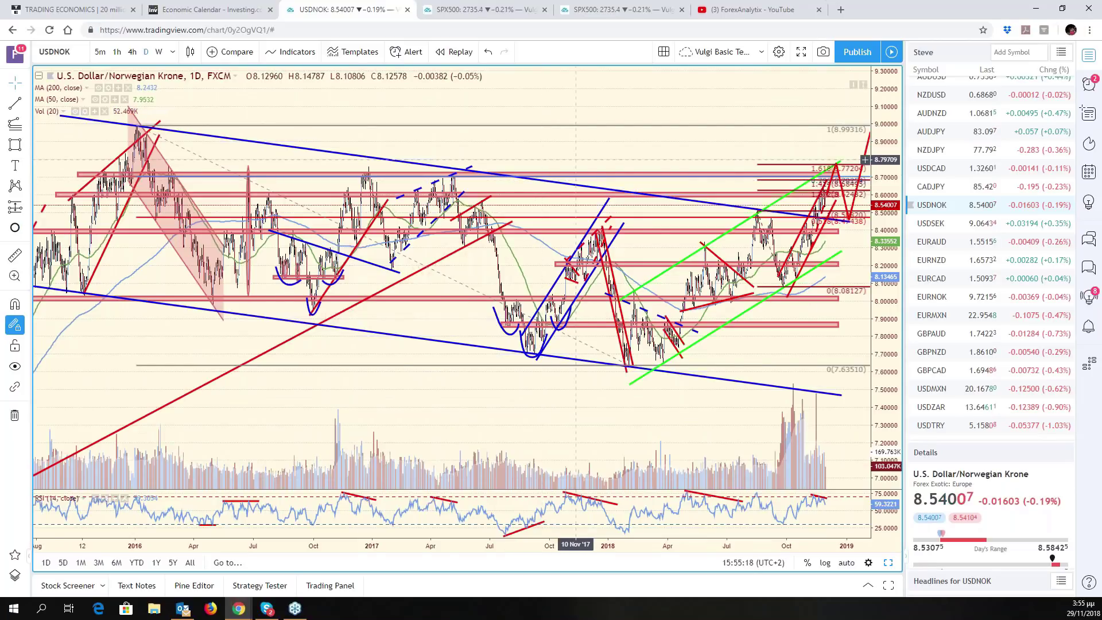
scroll(757, 241, "up", 4)
scroll(757, 241, "up", 3)
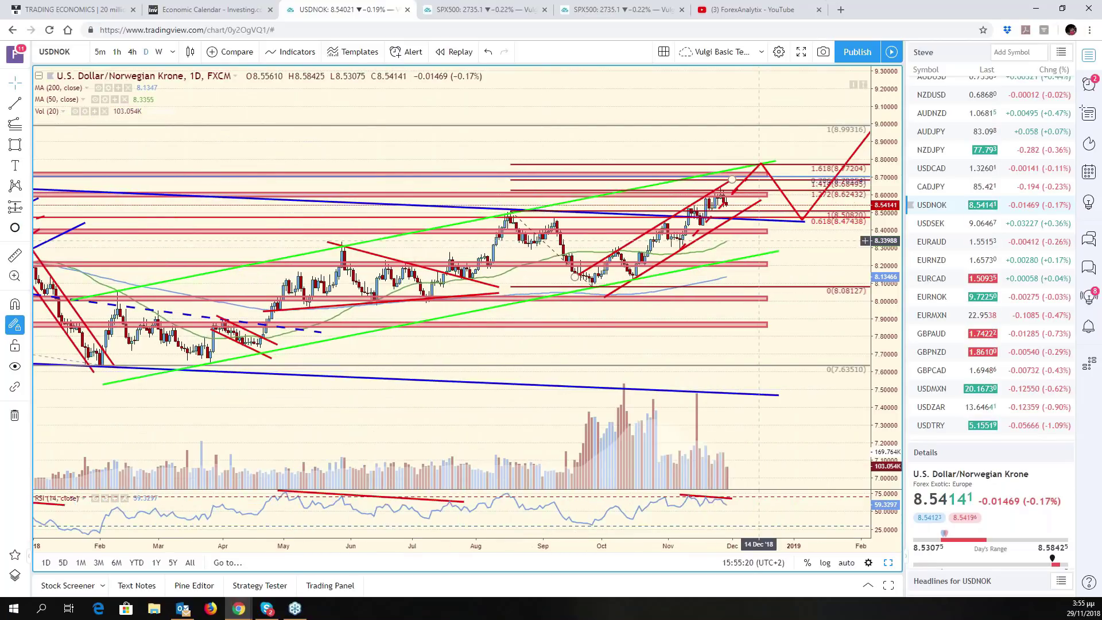
left_click(848, 563)
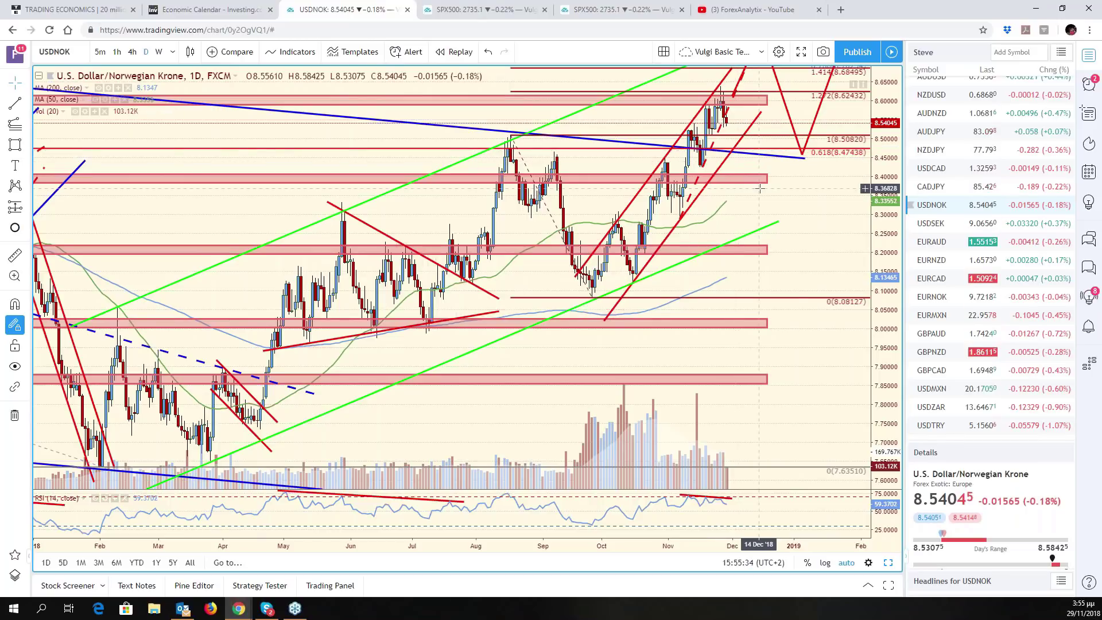
Nudge the USDNOK chart right, then switch the chart to USDMXN
left_click_drag(796, 207, 892, 208)
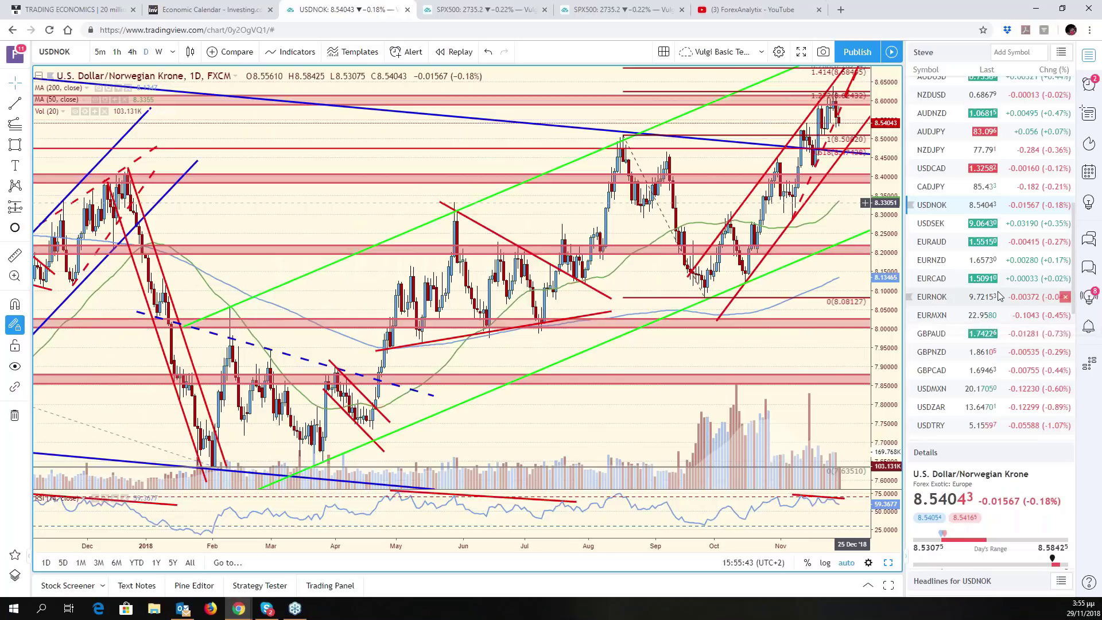
scroll(998, 295, "up", 2)
scroll(969, 375, "down", 2)
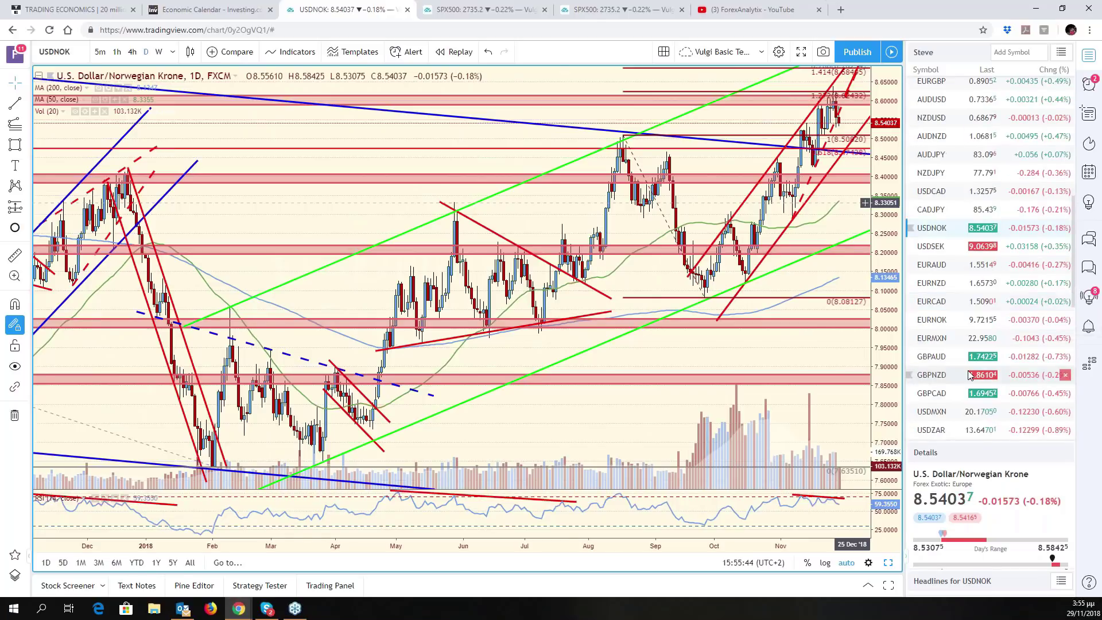
scroll(970, 375, "down", 1)
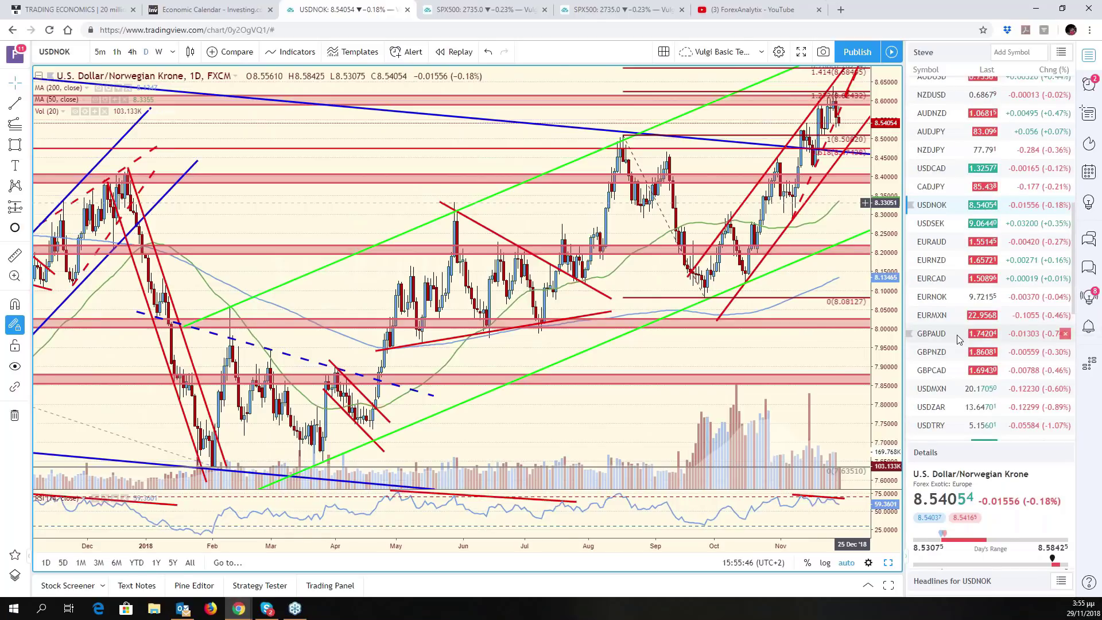
left_click(956, 335)
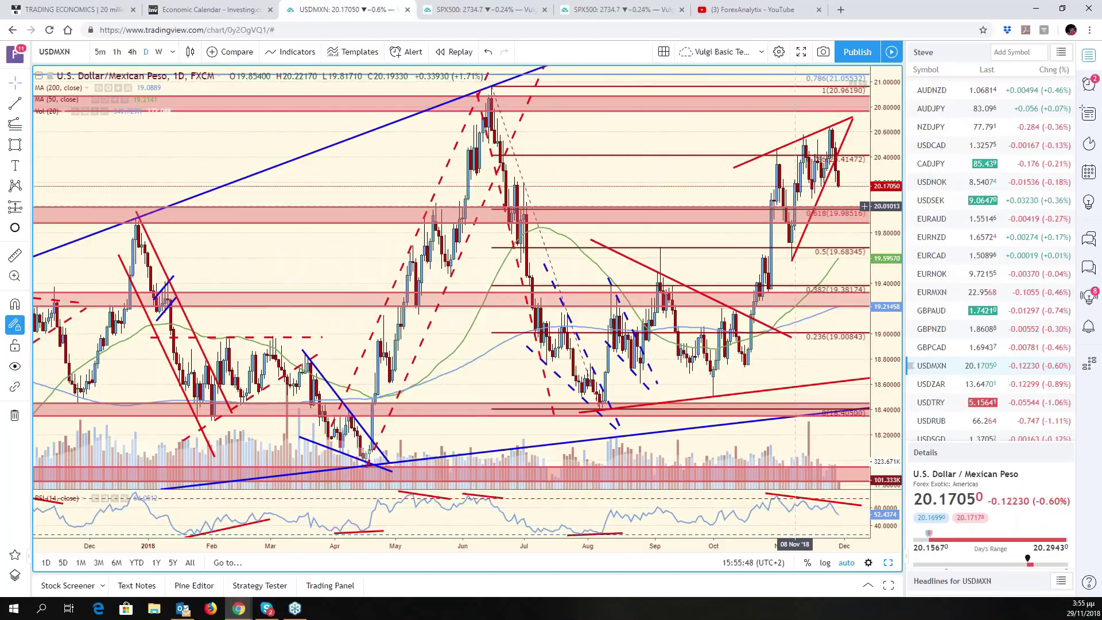
Extend the USDMXN chart into 2019 and widen the price scale to 17.4–21.8
left_click_drag(685, 185, 639, 182)
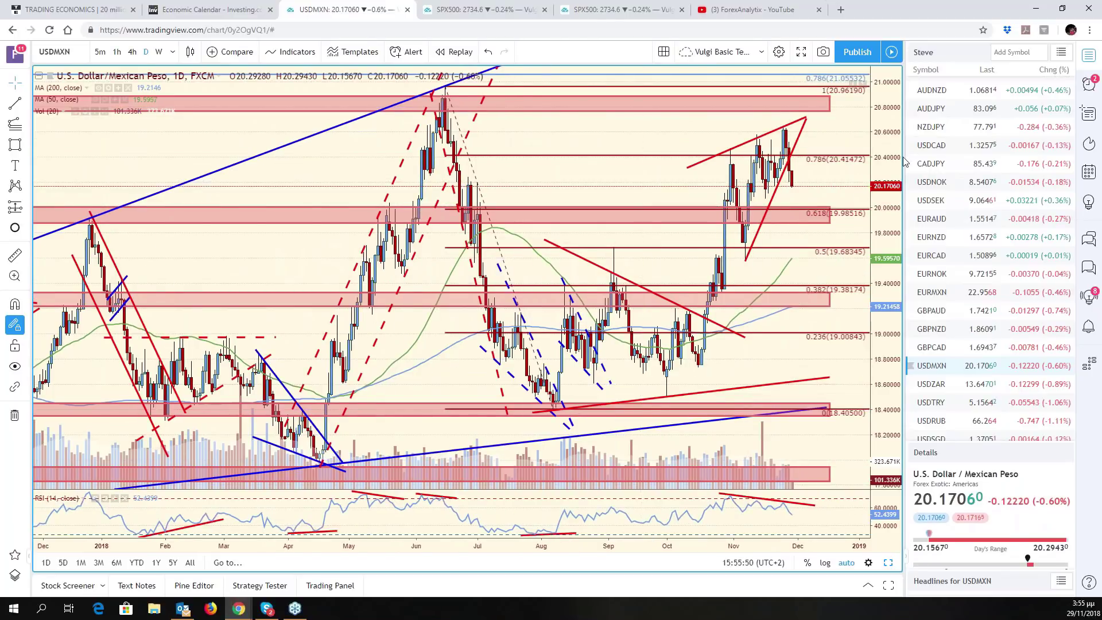
left_click_drag(900, 162, 901, 207)
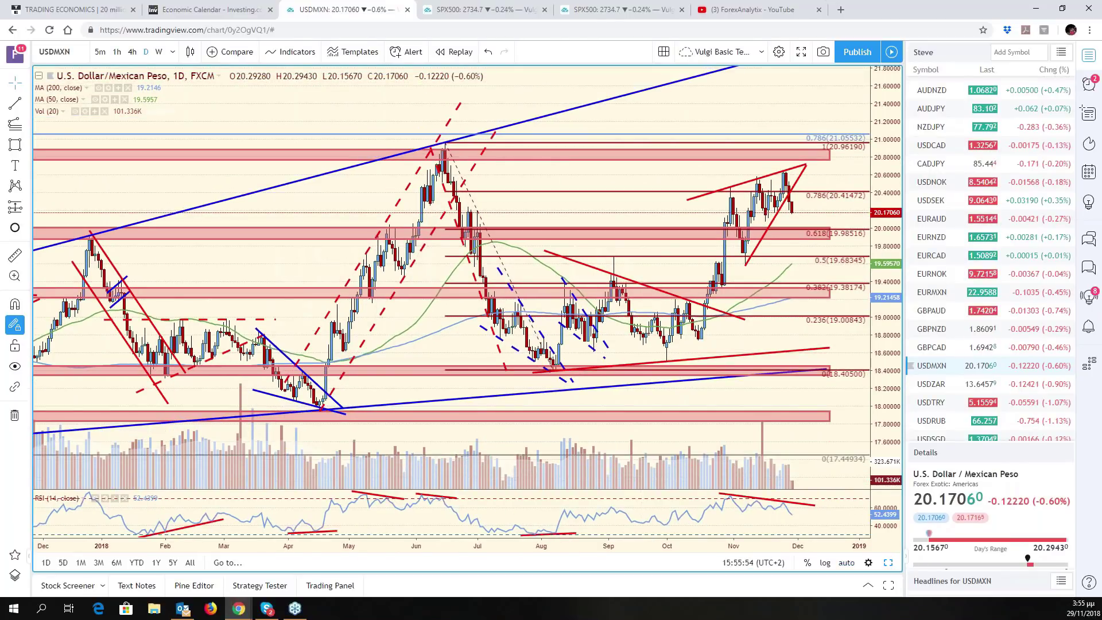
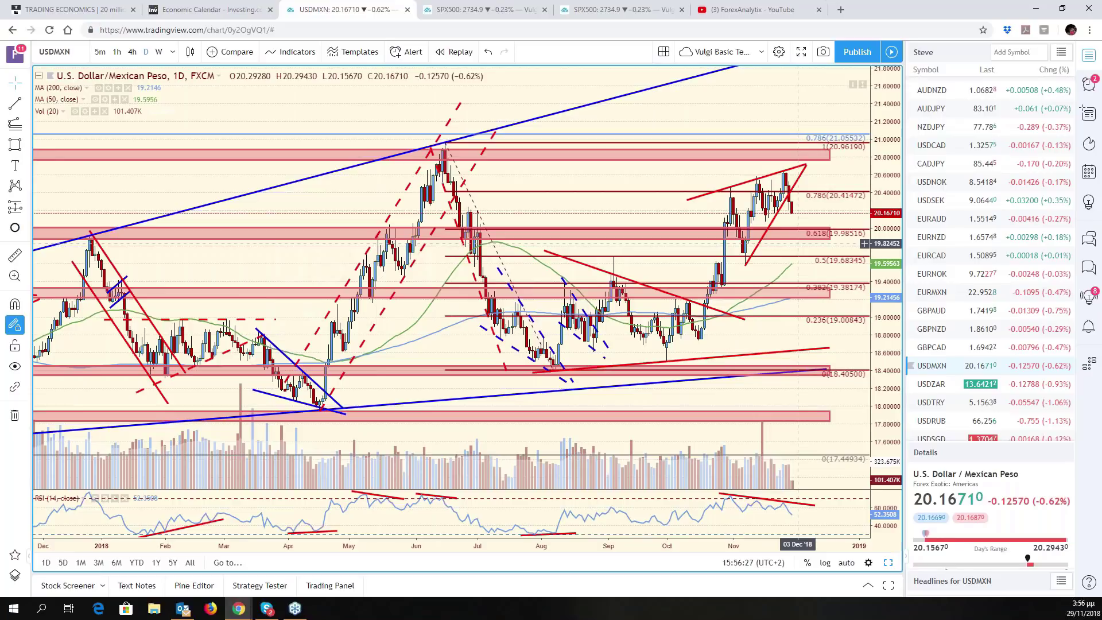
Zoom and pan the USDMXN daily chart to review the longer-term trend
scroll(797, 244, "down", 1)
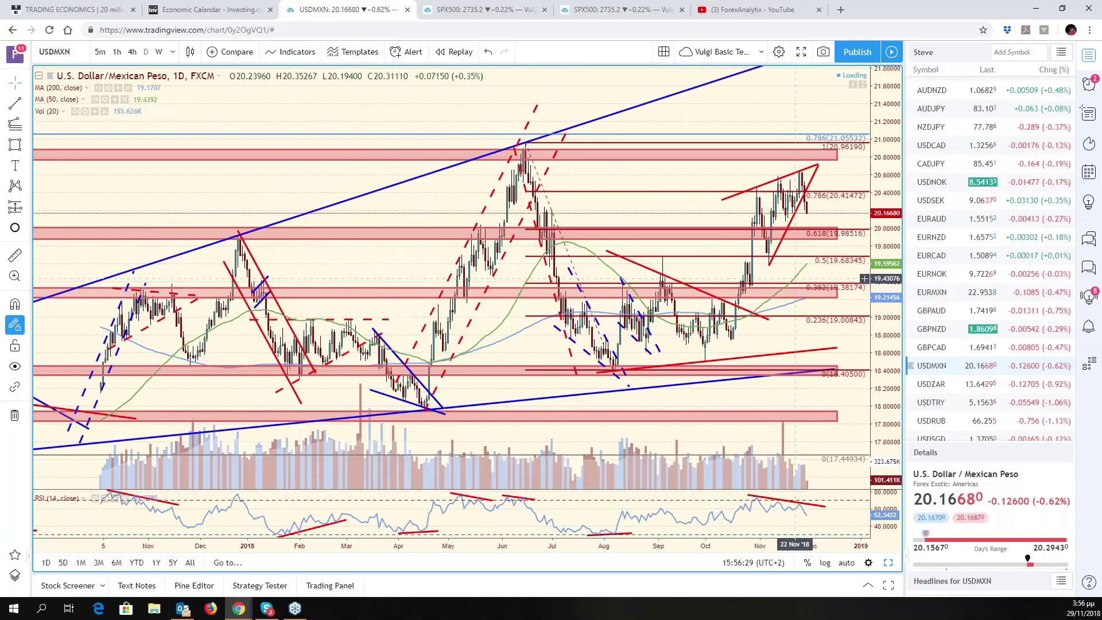
scroll(864, 278, "up", 2)
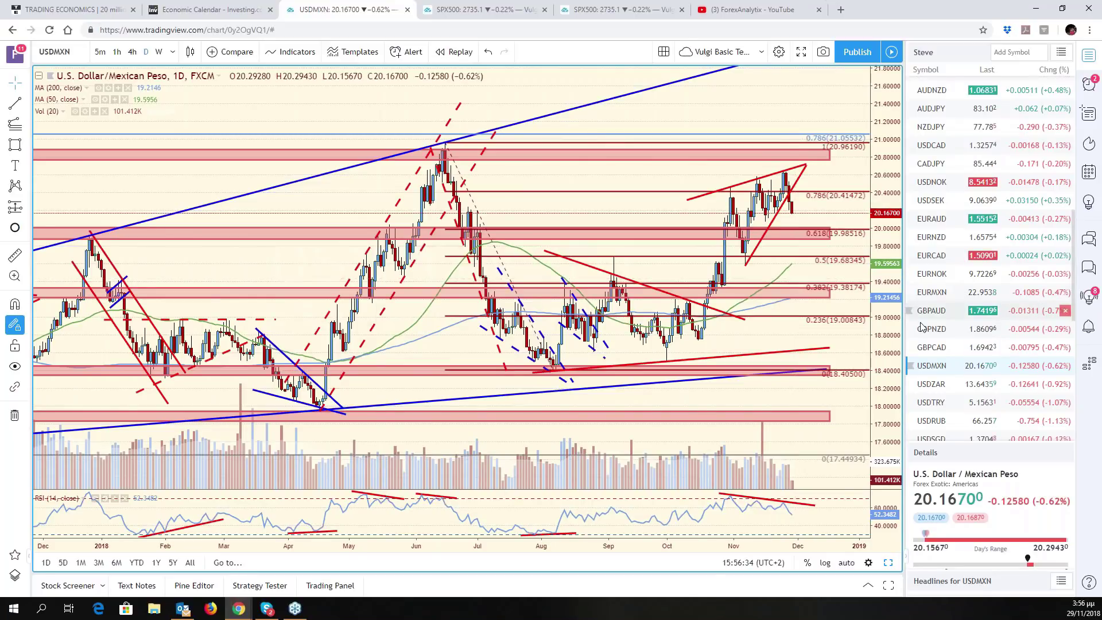
scroll(921, 325, "down", 1)
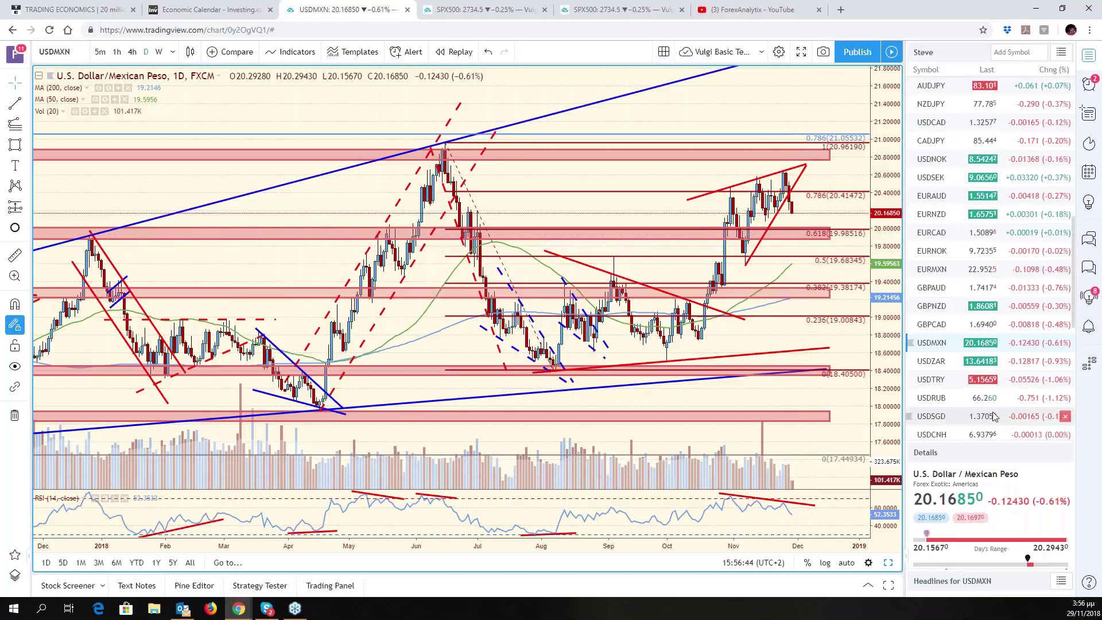
scroll(966, 353, "down", 1)
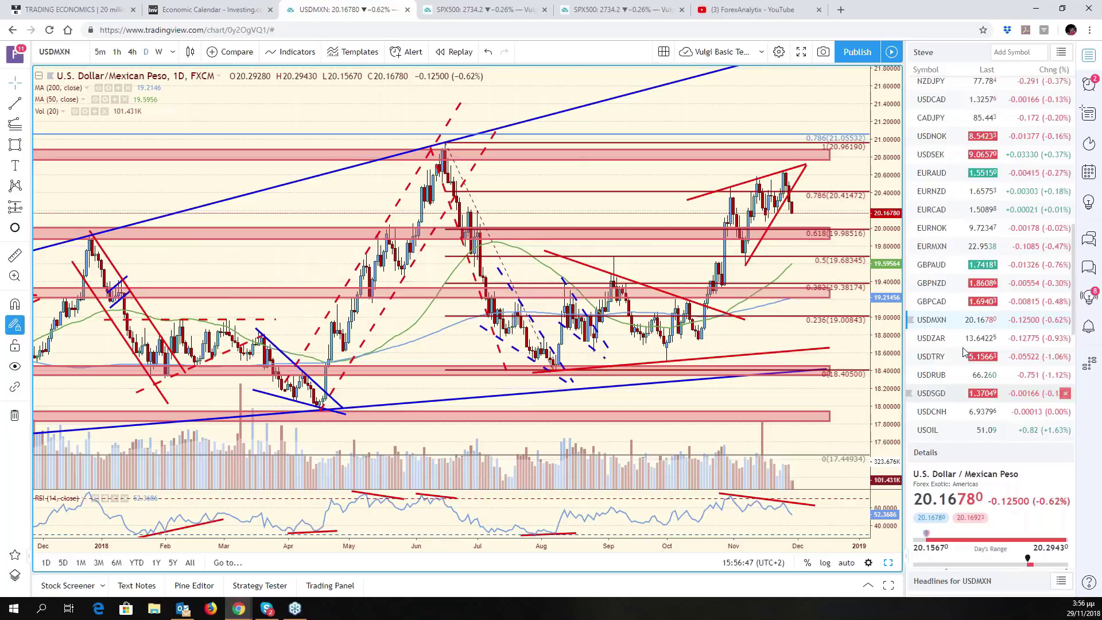
scroll(964, 351, "up", 5)
scroll(984, 386, "up", 2)
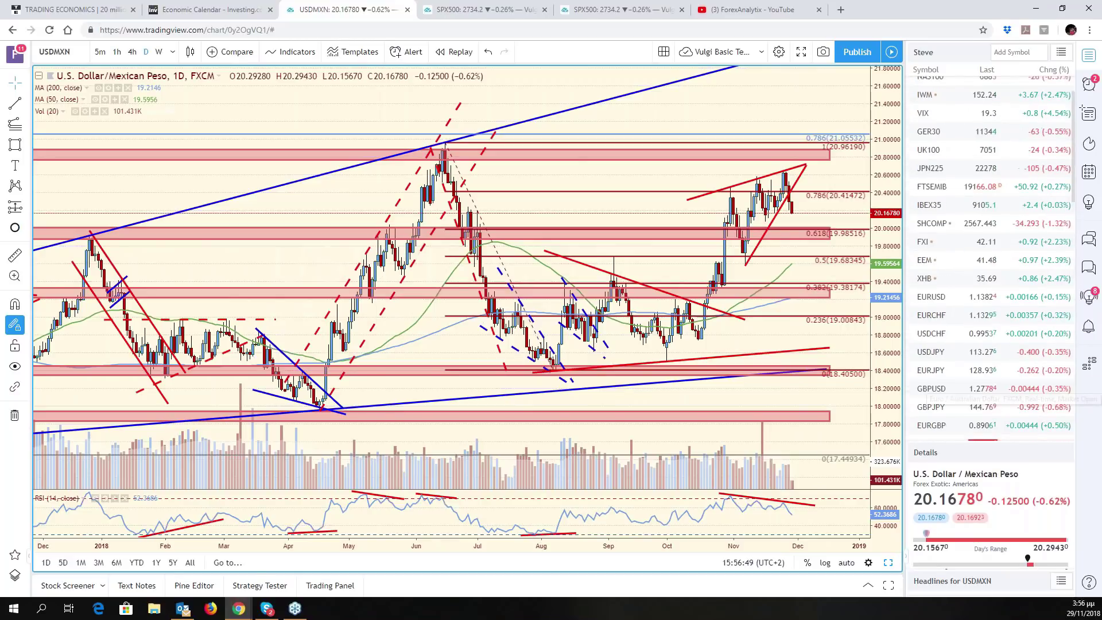
left_click_drag(793, 268, 773, 278)
scroll(773, 278, "down", 3)
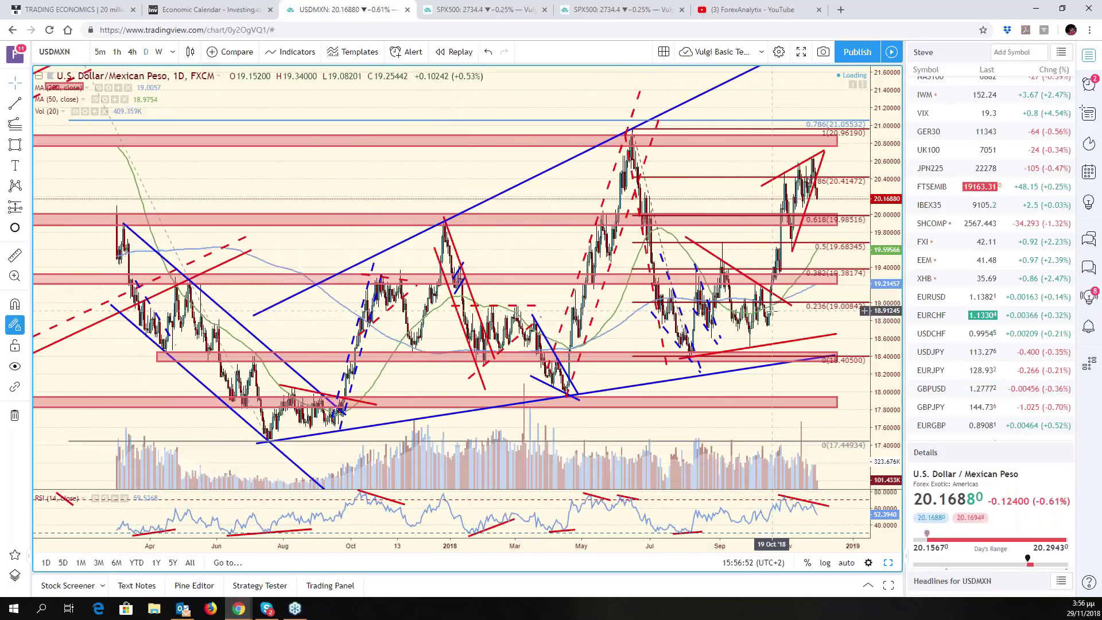
scroll(824, 325, "down", 2)
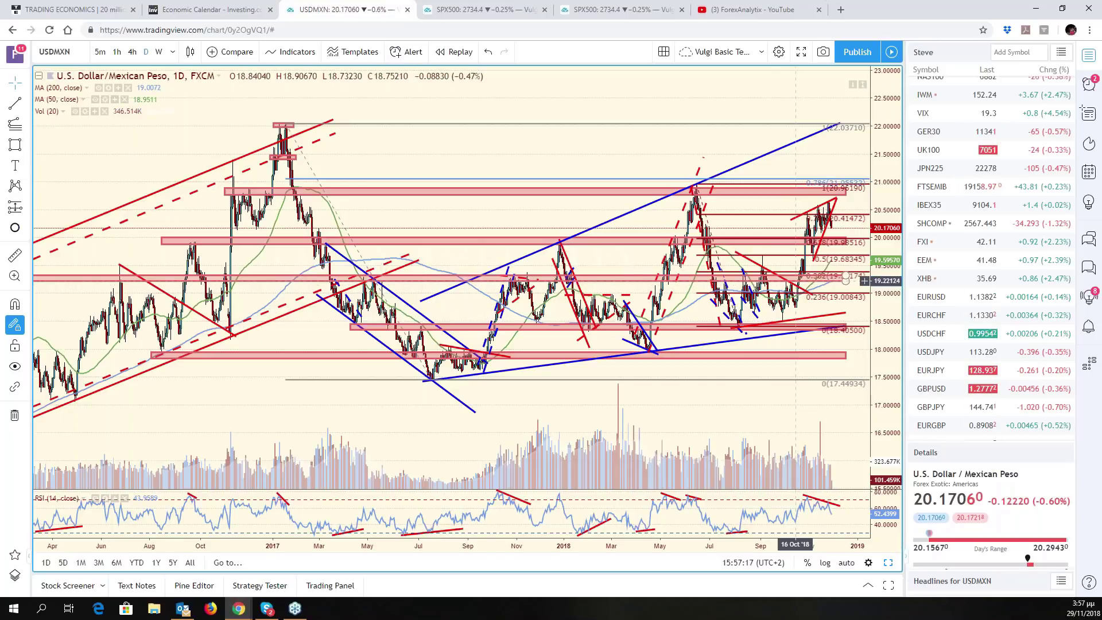
scroll(814, 263, "up", 2)
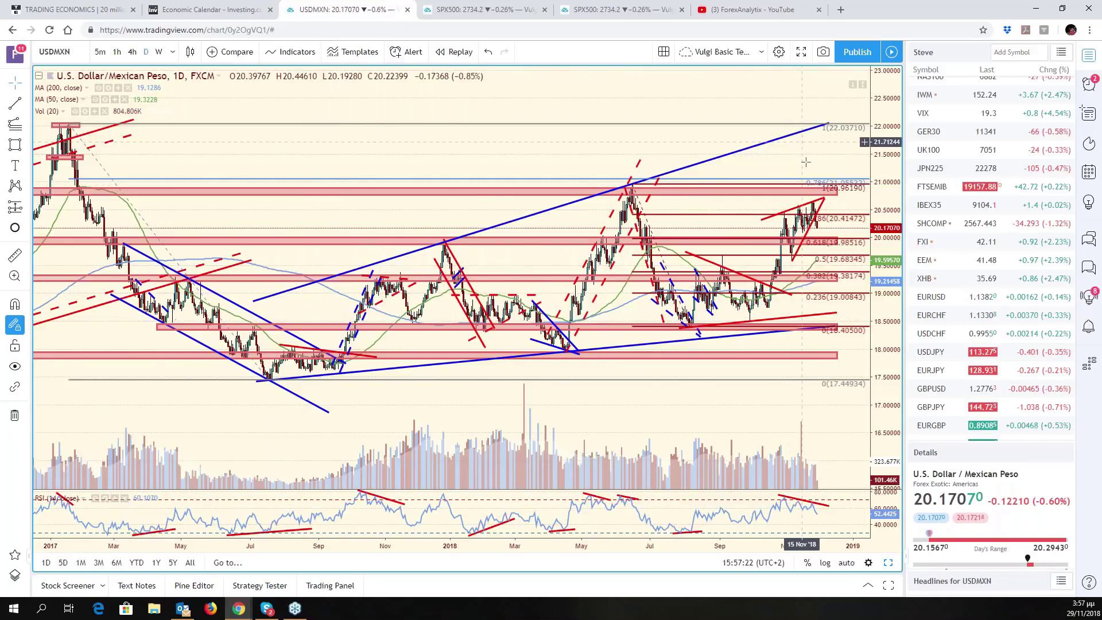
scroll(806, 163, "up", 2)
scroll(808, 174, "up", 2)
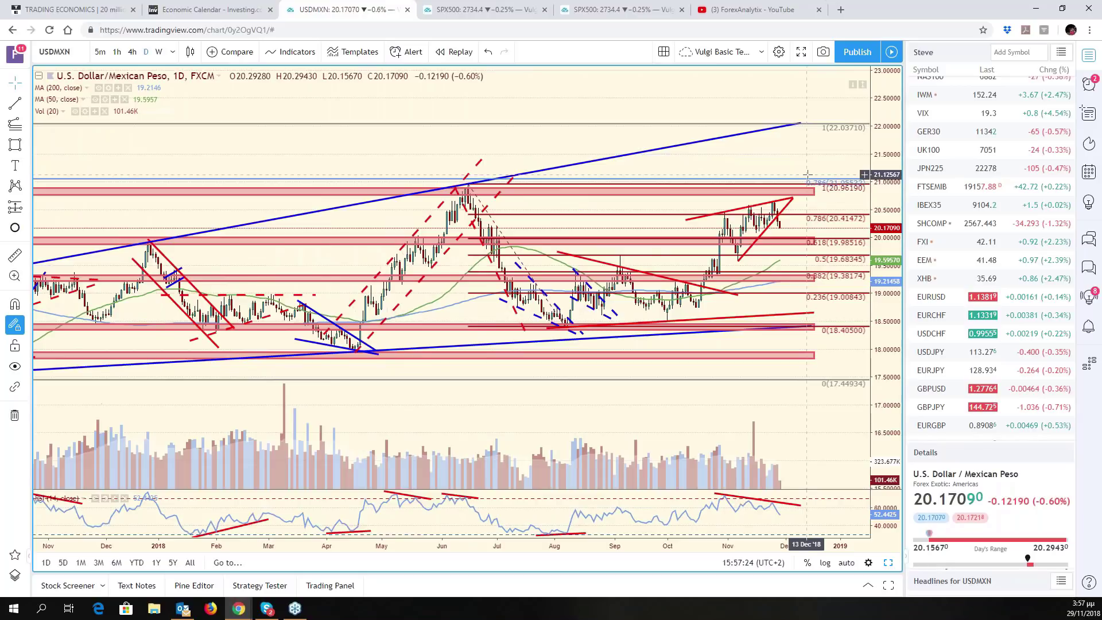
Switch the price scale to auto-fit, then shift the view to earlier price action
left_click(851, 563)
scroll(754, 213, "up", 2)
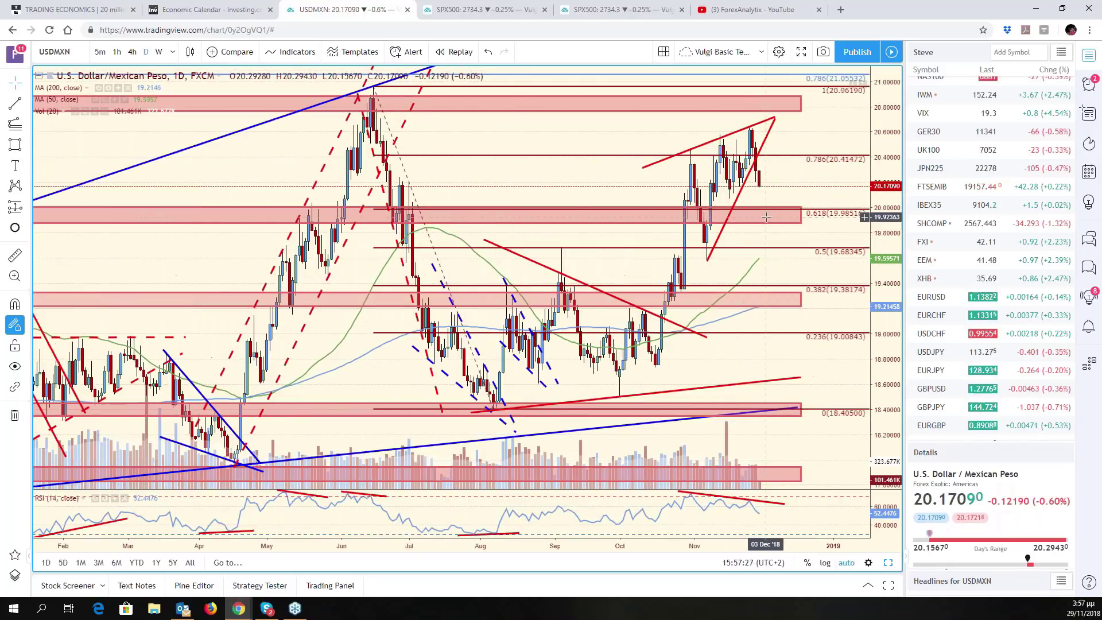
scroll(762, 190, "down", 1)
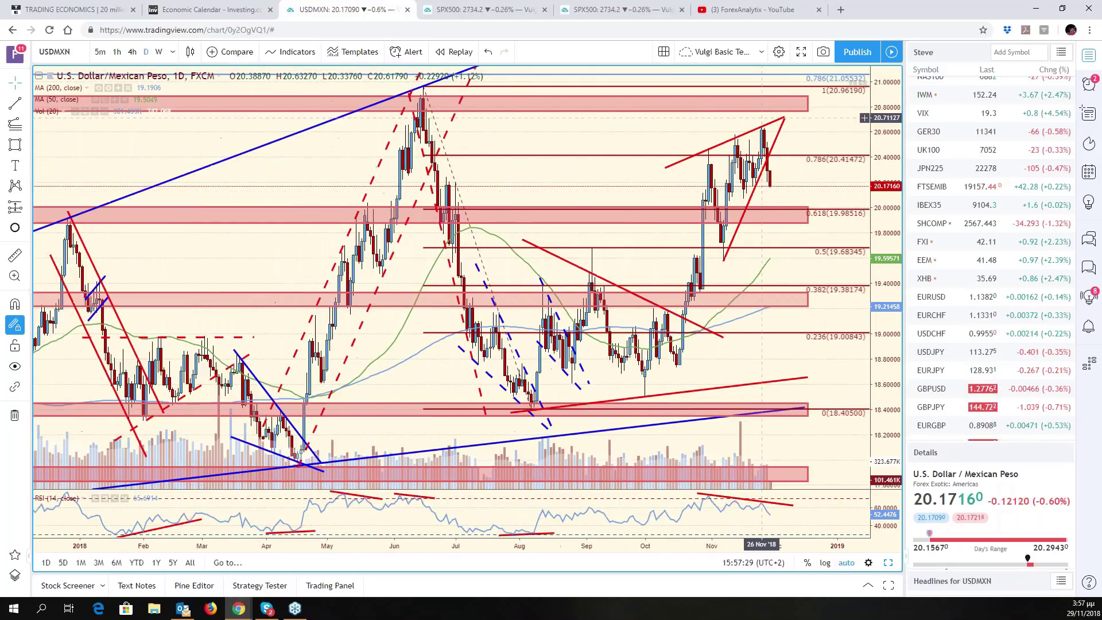
left_click_drag(776, 156, 851, 197)
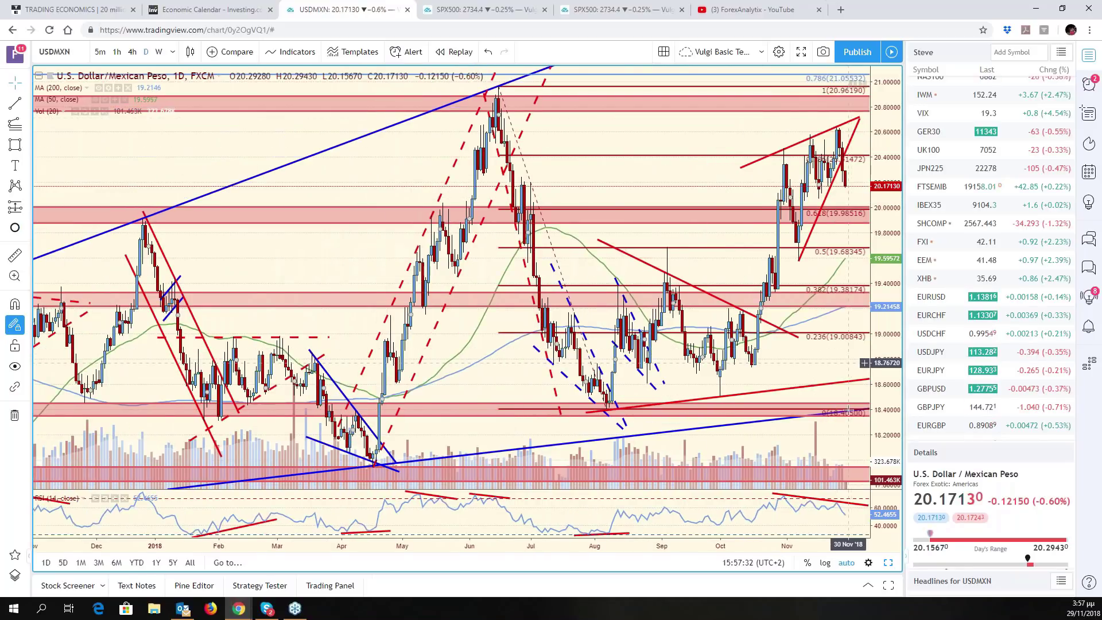
Restore the six-chart grid and select the USDMXN symbol name for replacement
left_click(888, 563)
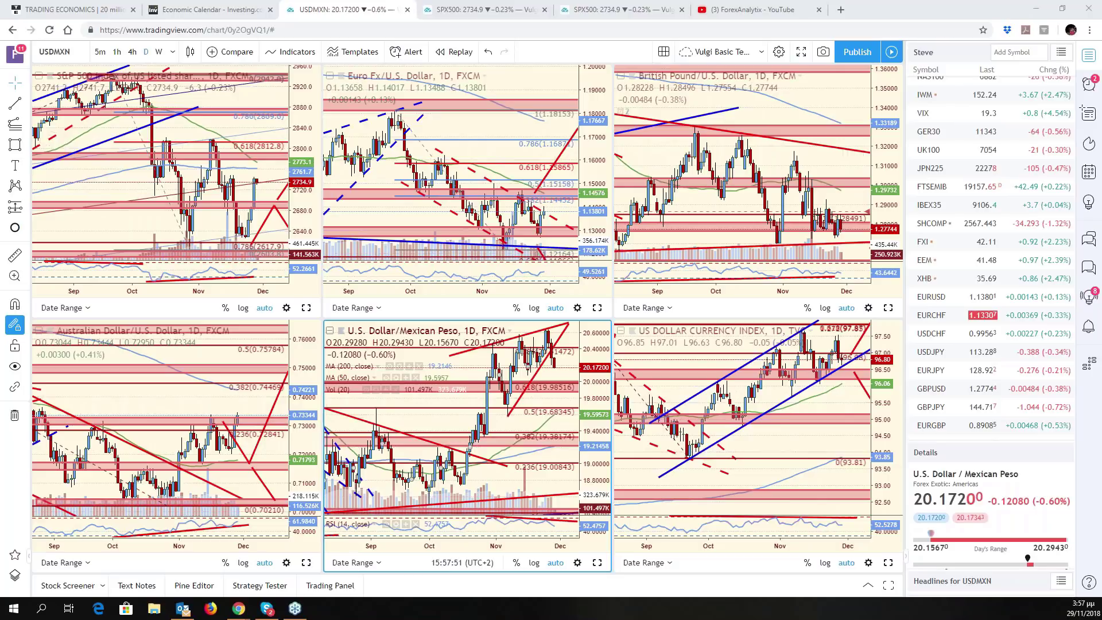
left_click(466, 370)
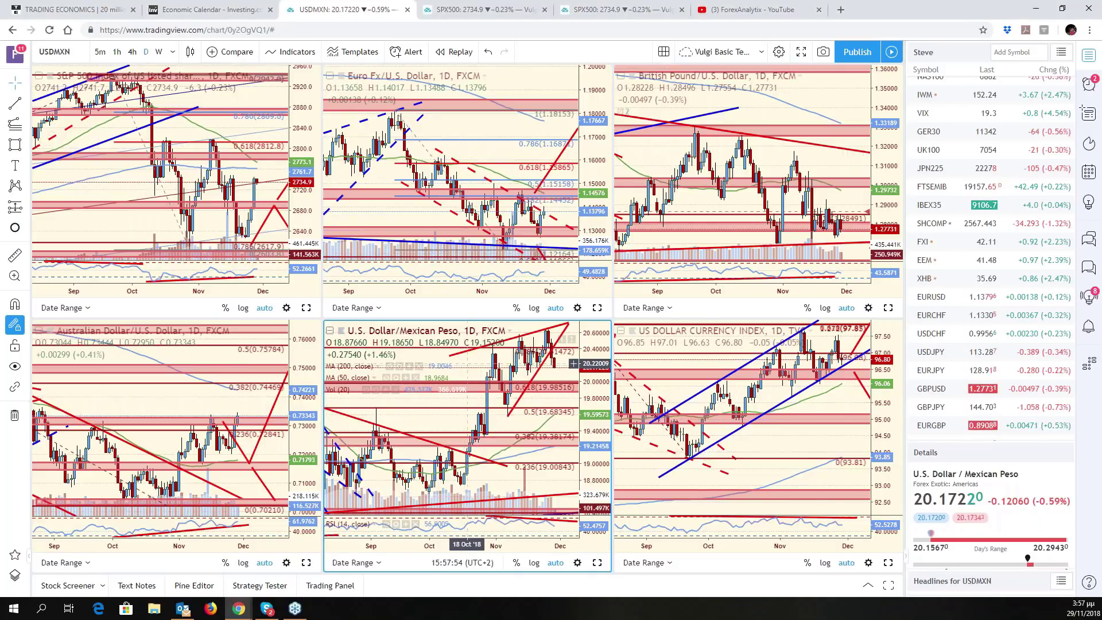
left_click(76, 58)
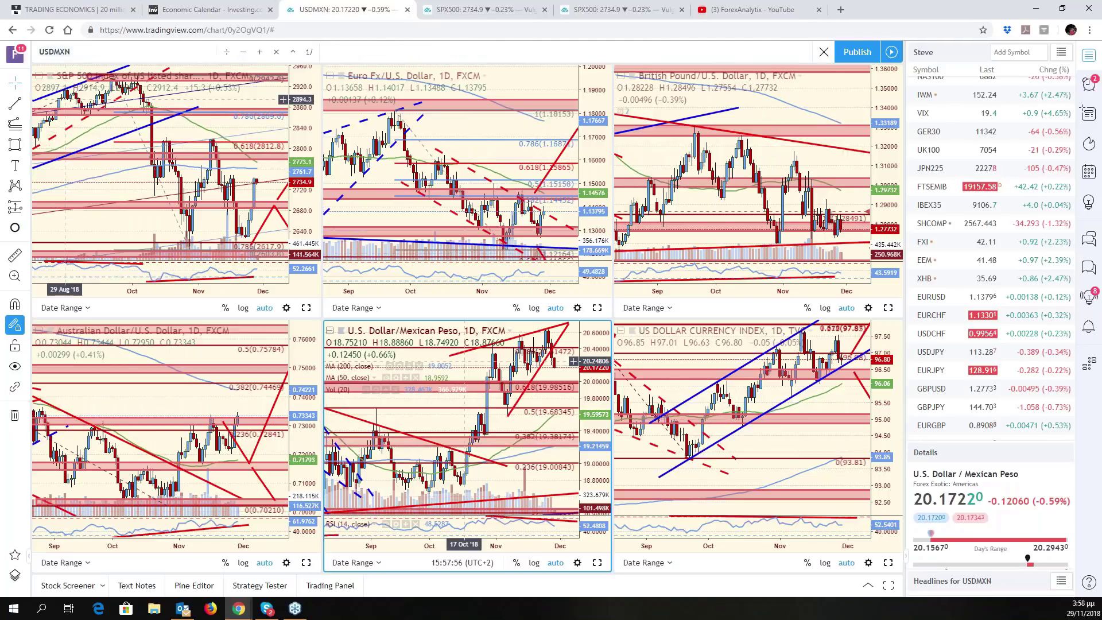
Replace the symbol with USDCAD and maximize that chart
type("USDCAD")
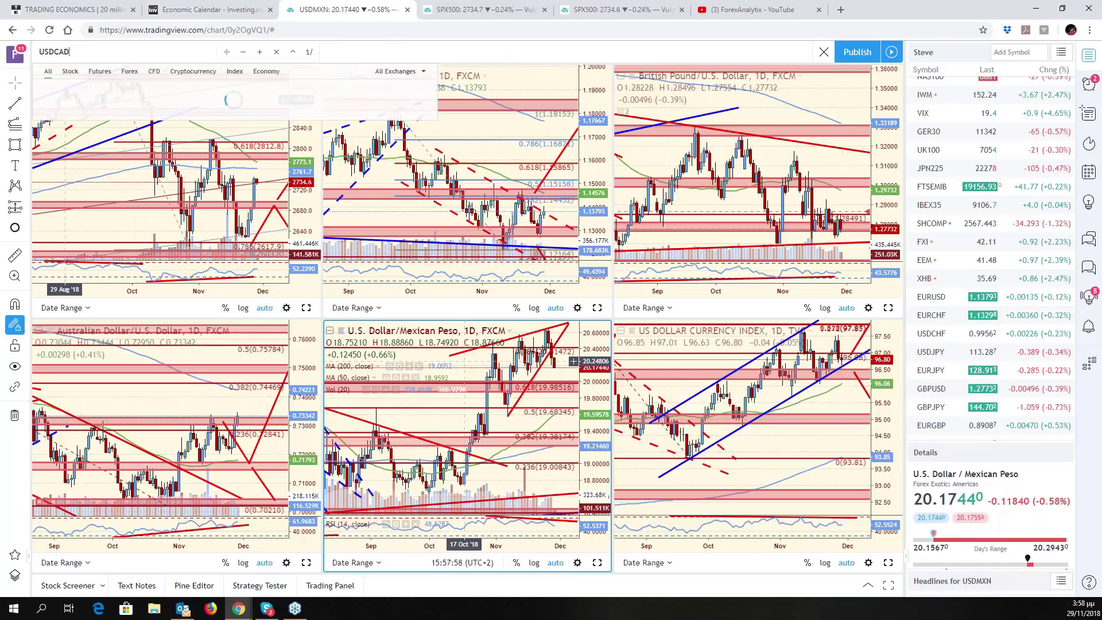
key("Return")
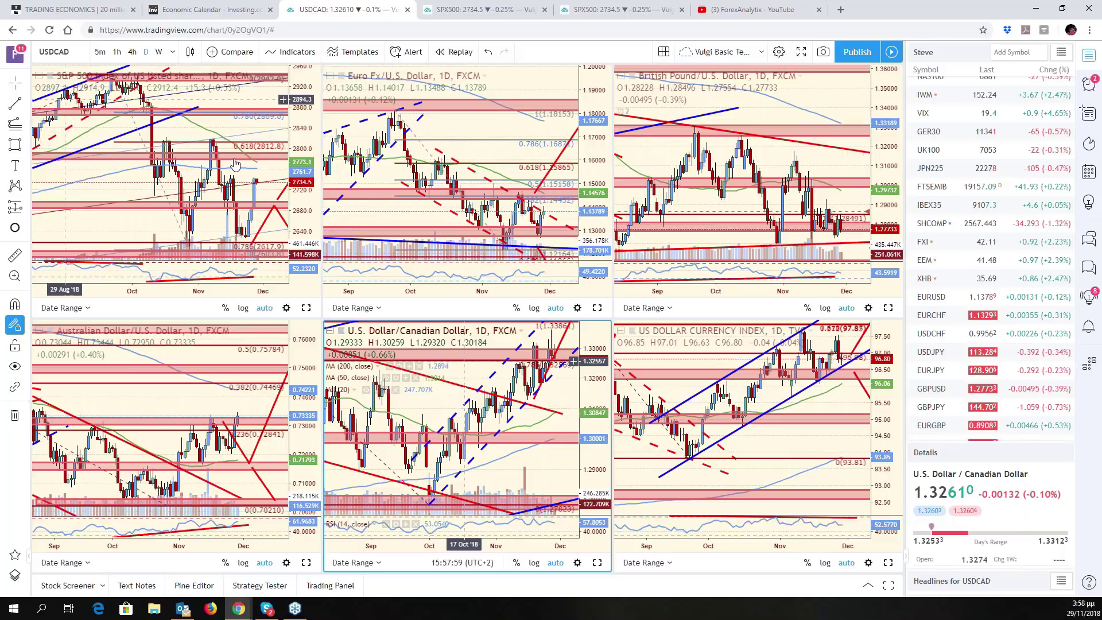
key("alt+Return")
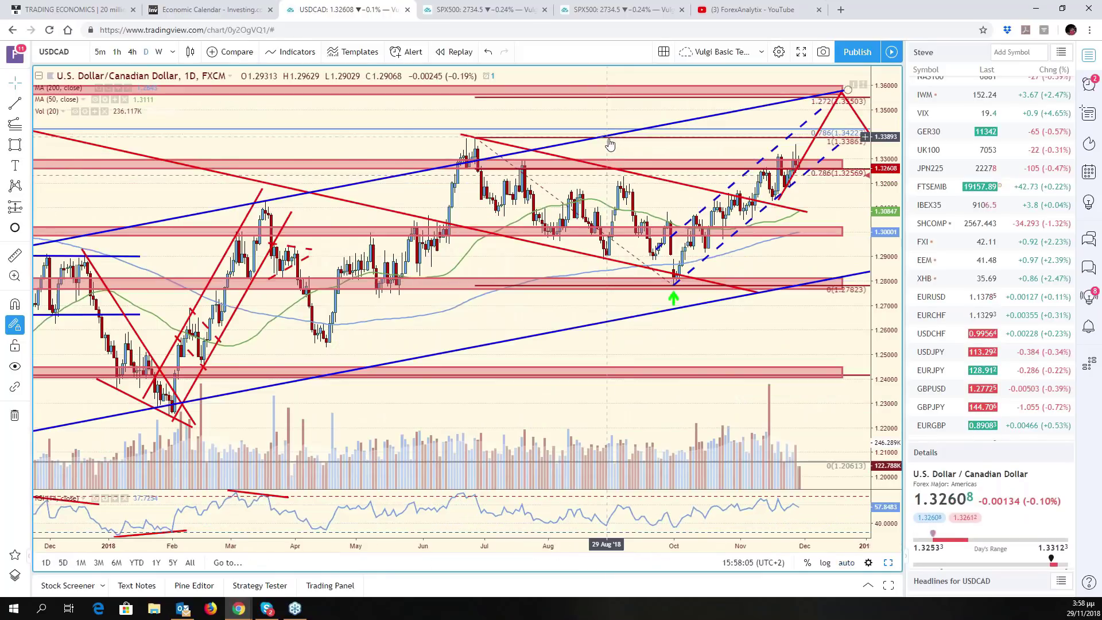
Frame the USD/CAD chart from Dec 2017 with room into 2019, price scale on auto
left_click_drag(610, 143, 527, 170)
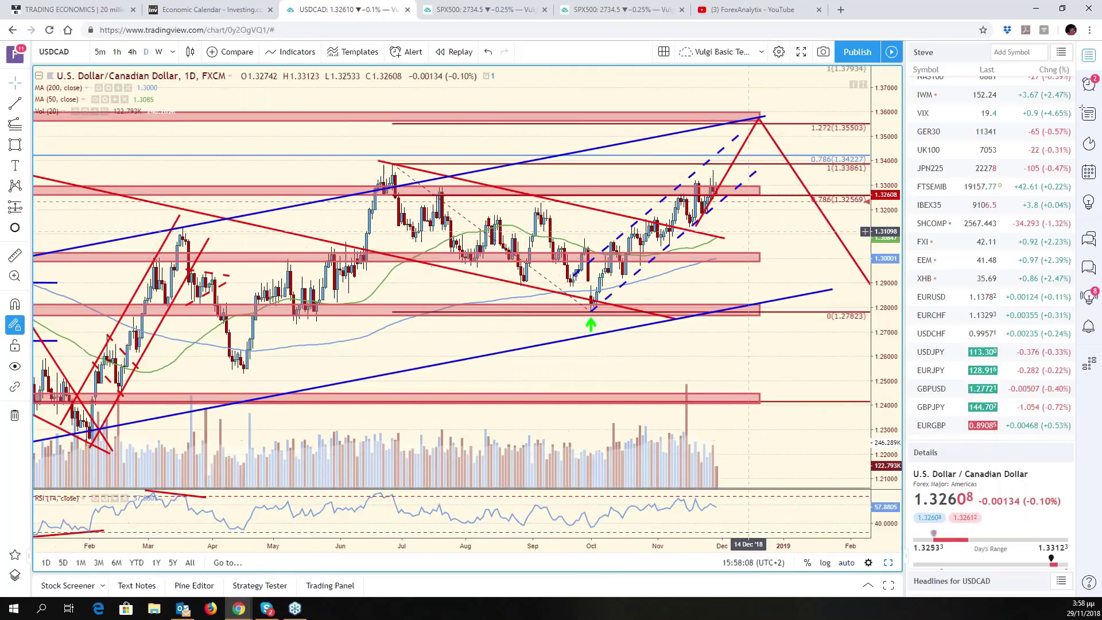
scroll(796, 121, "down", 3)
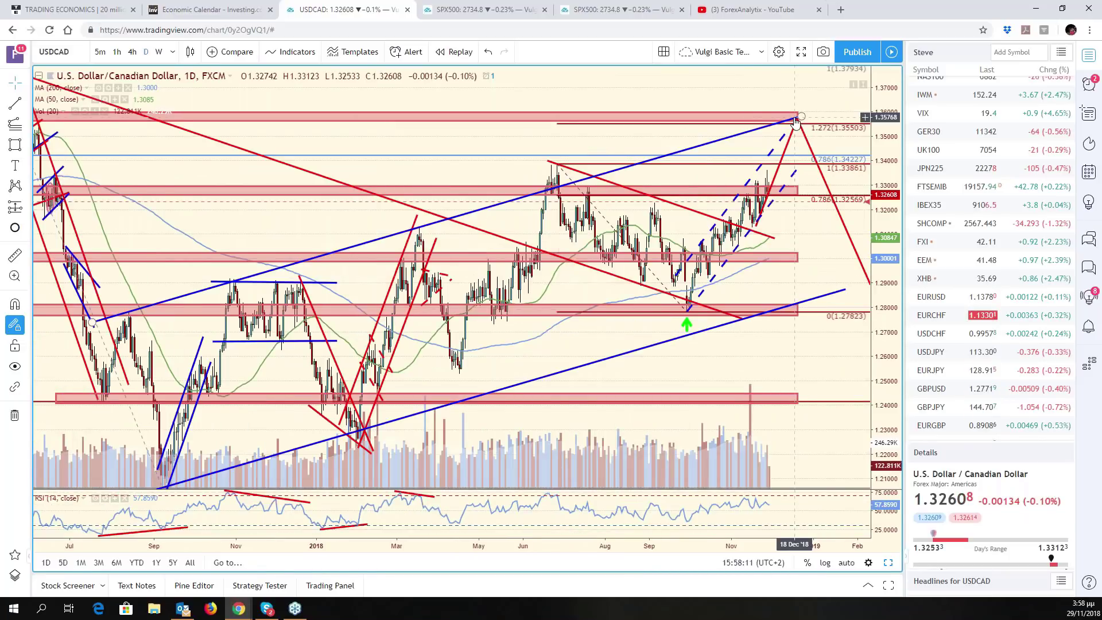
scroll(795, 120, "down", 2)
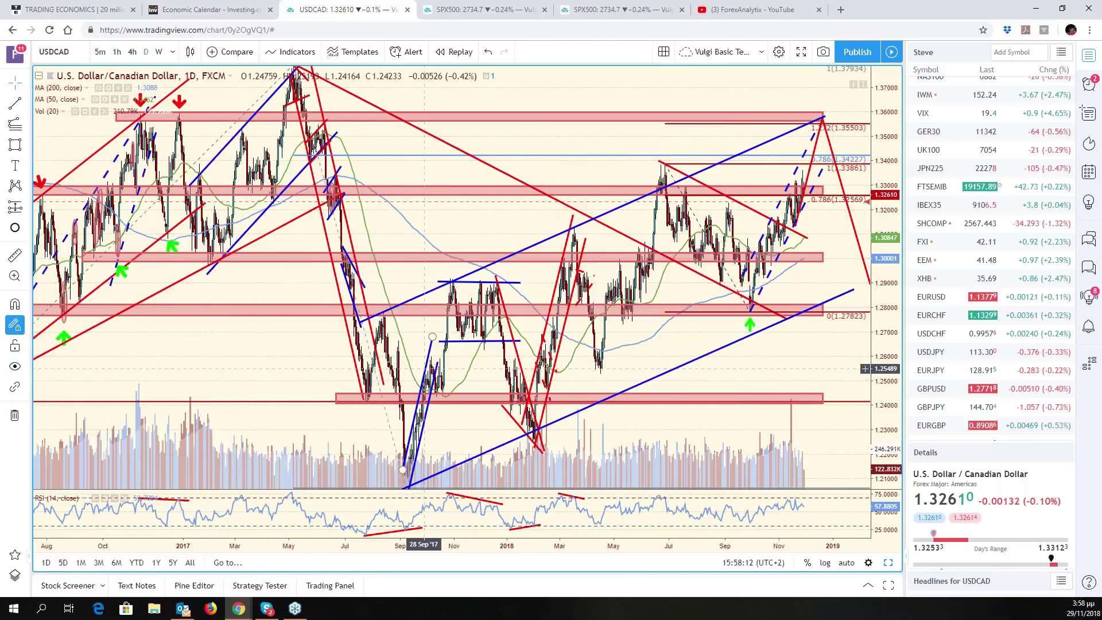
scroll(789, 154, "up", 2)
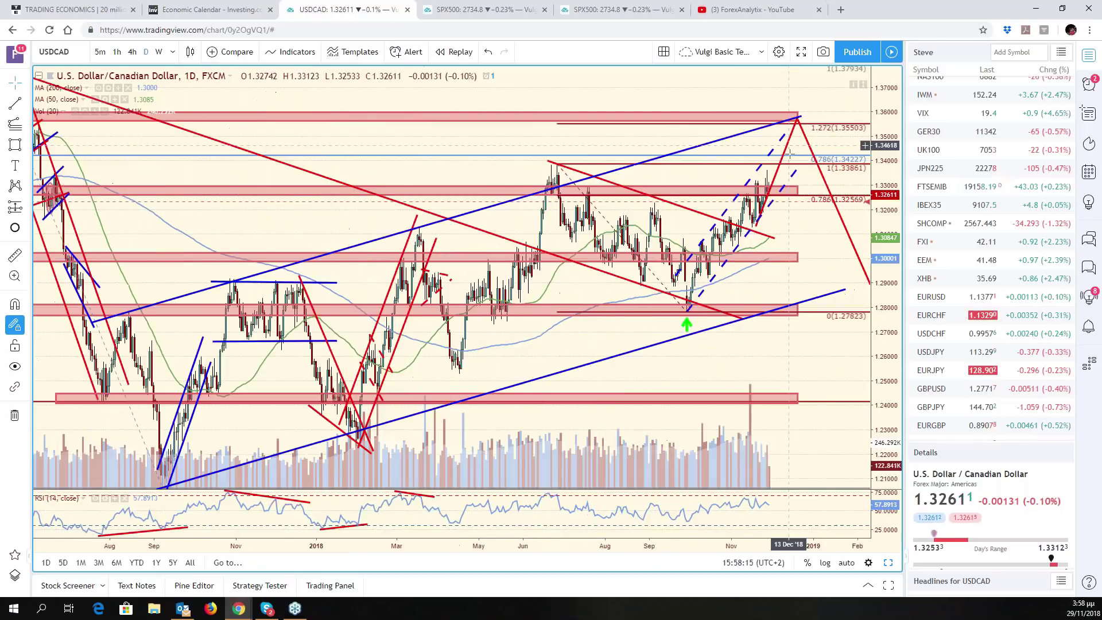
scroll(720, 221, "up", 2)
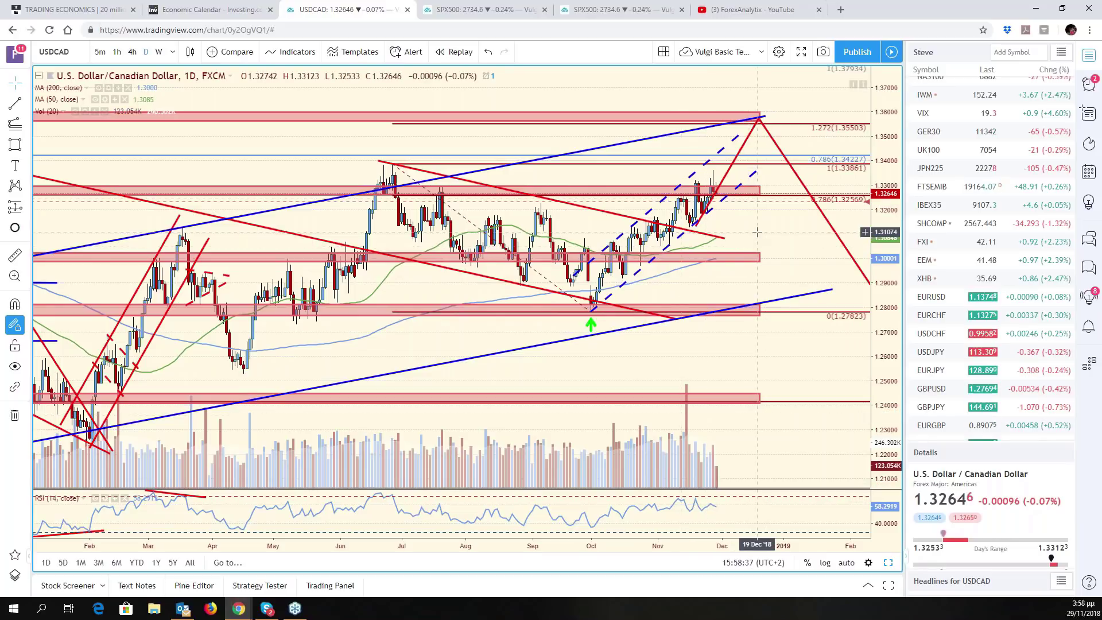
left_click_drag(757, 232, 882, 226)
left_click(847, 563)
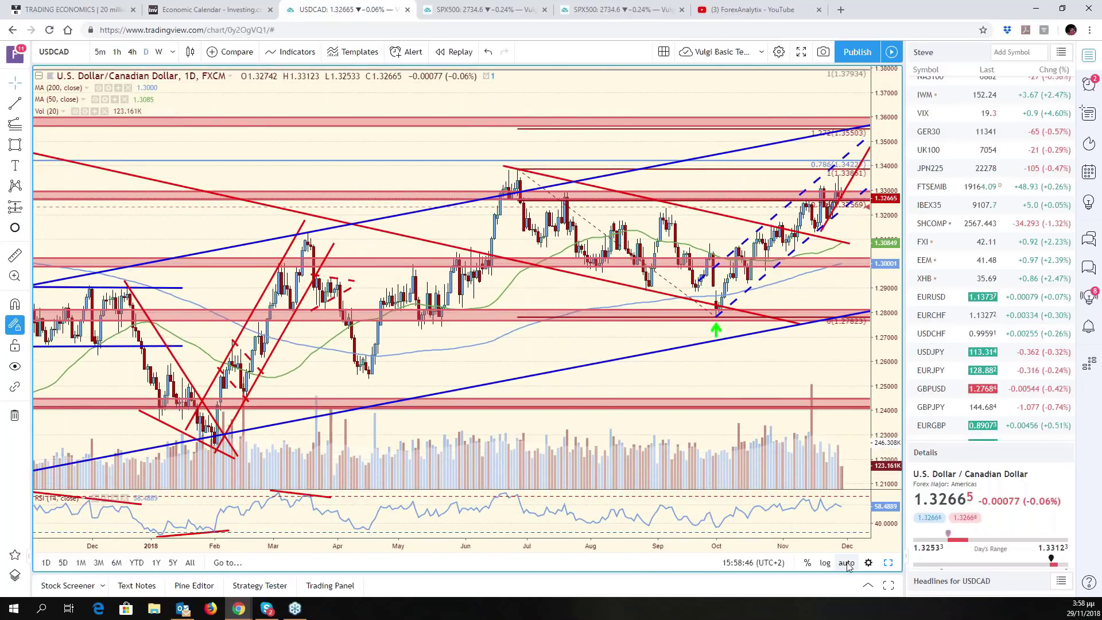
left_click(847, 563)
Restore the six-chart layout and make the top-left S&P 500 pane active
left_click(889, 563)
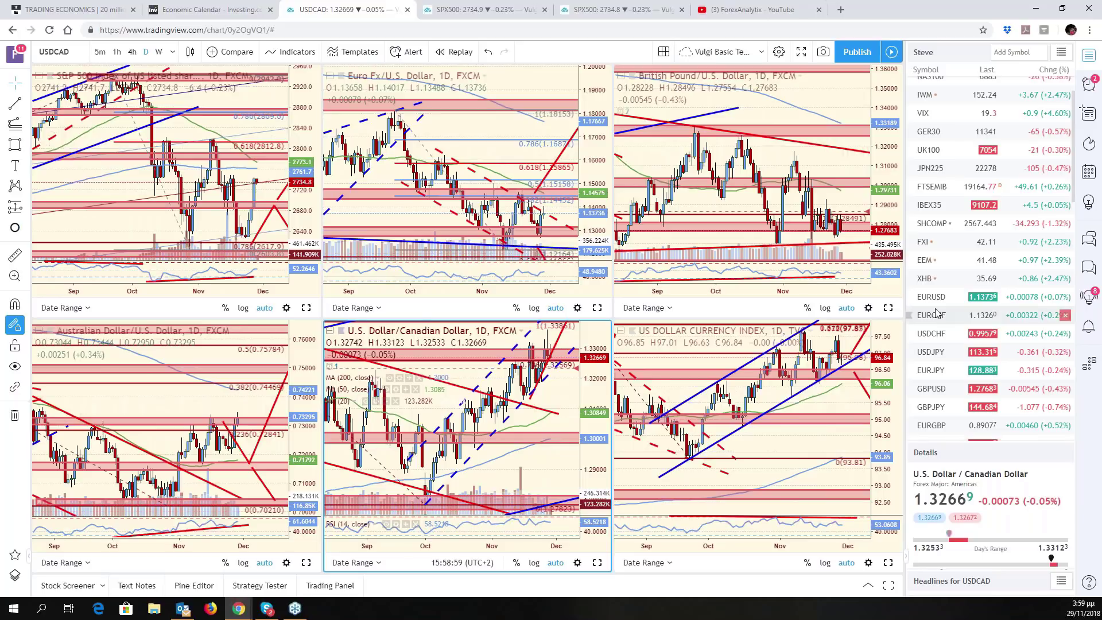
scroll(999, 289, "up", 2)
left_click(245, 193)
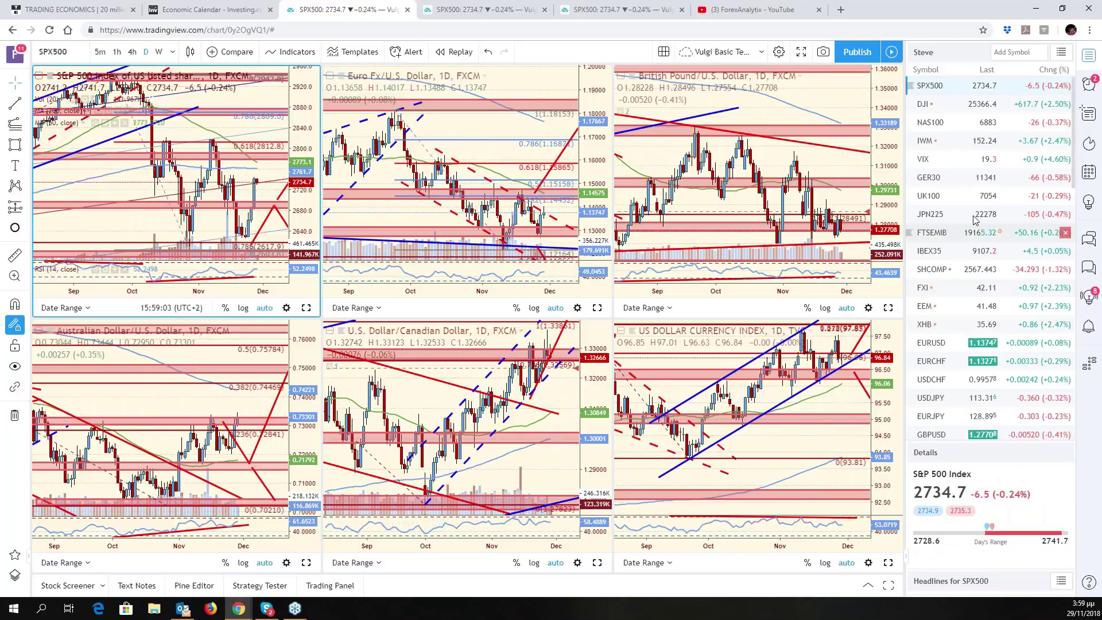
Cycle the top-left pane through GER30, UK100 and JPN225, settle on GER30, and maximize it
left_click(941, 177)
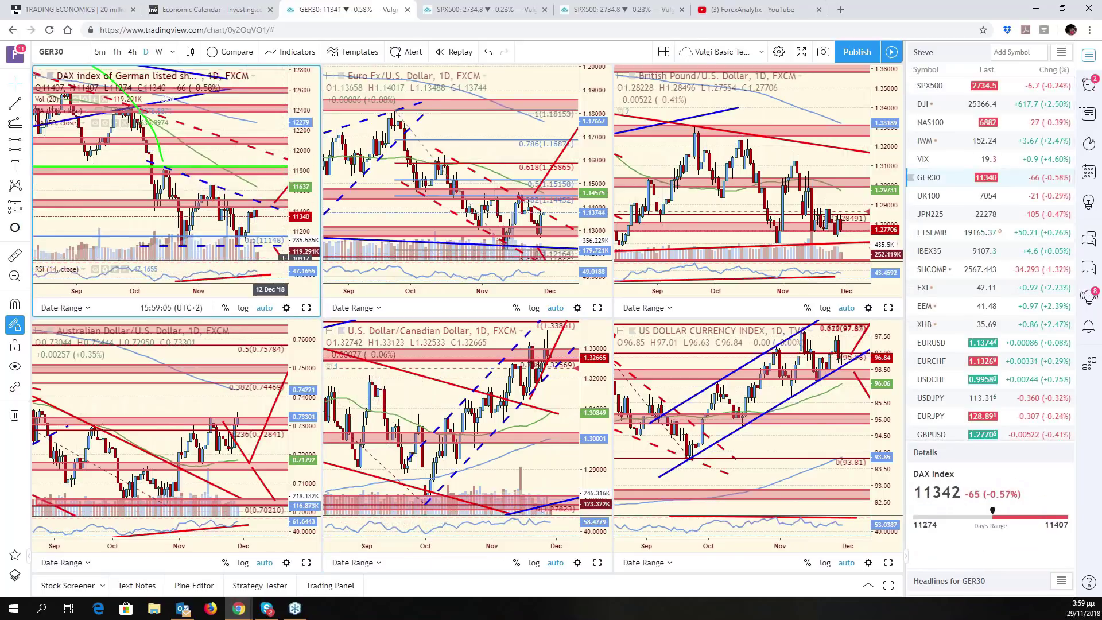
left_click(941, 197)
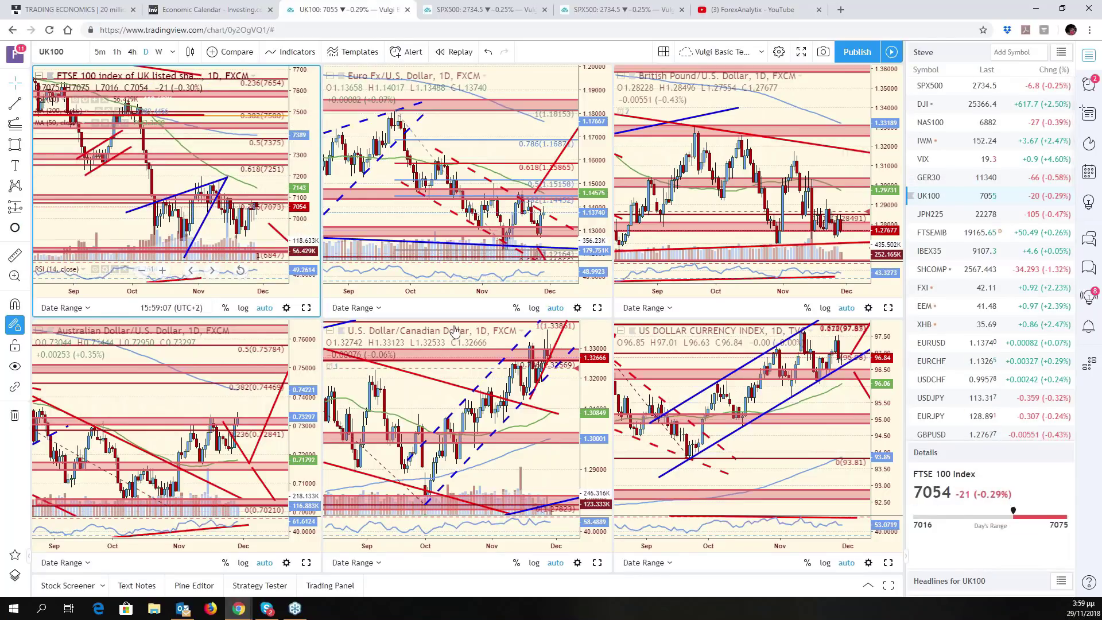
left_click(958, 217)
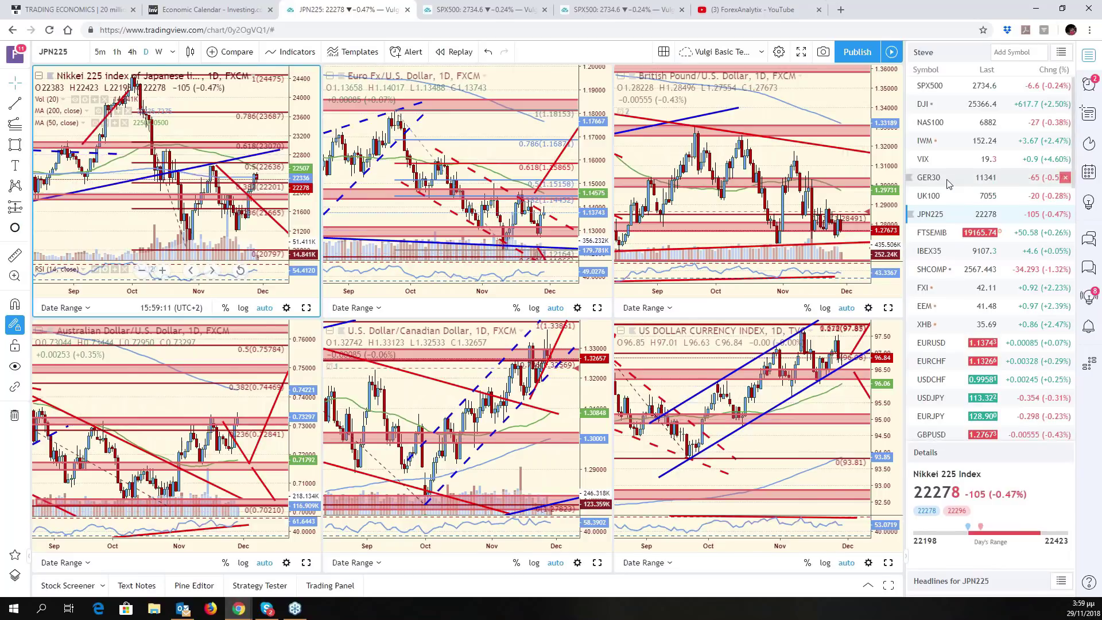
left_click(948, 182)
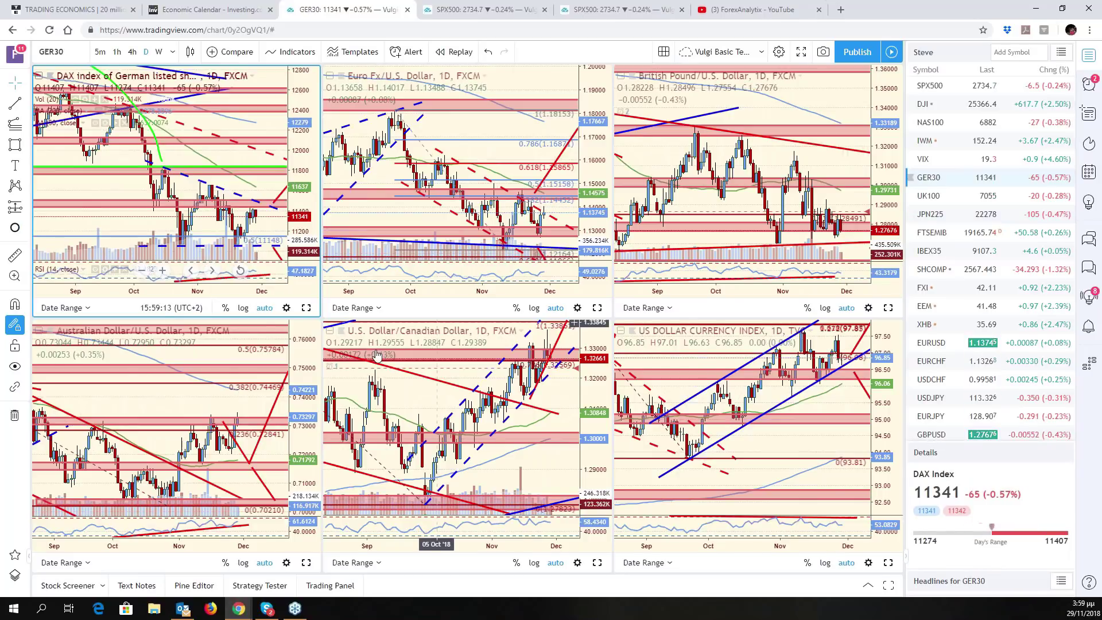
left_click(305, 308)
Pan the DAX chart to leave space after the last bar, then restore the six-chart grid
left_click_drag(820, 332, 731, 353)
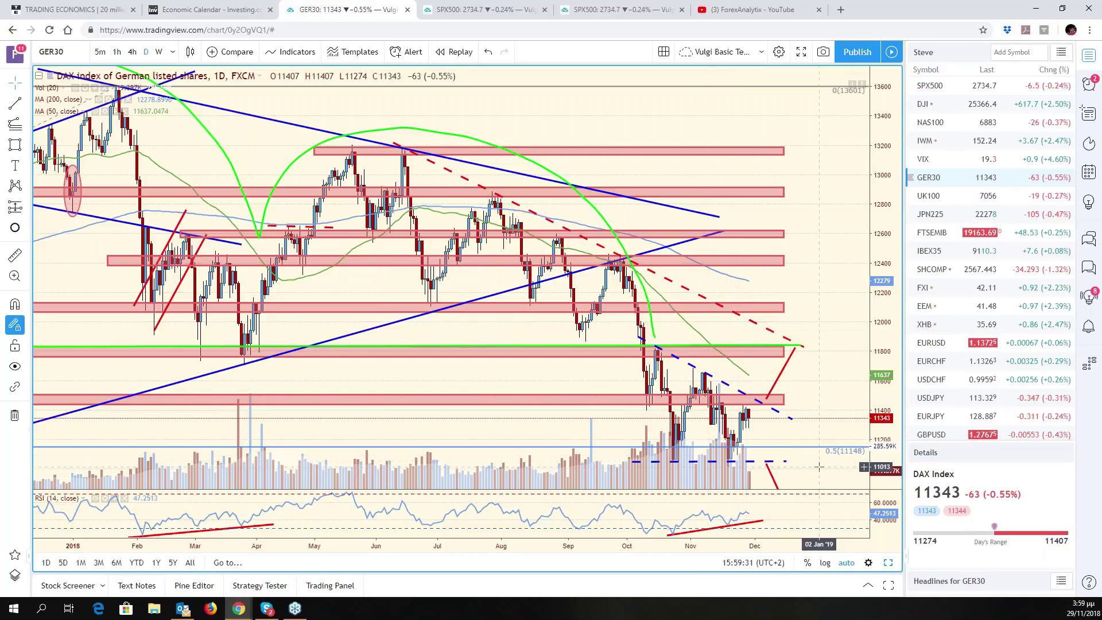
scroll(819, 467, "left", 5)
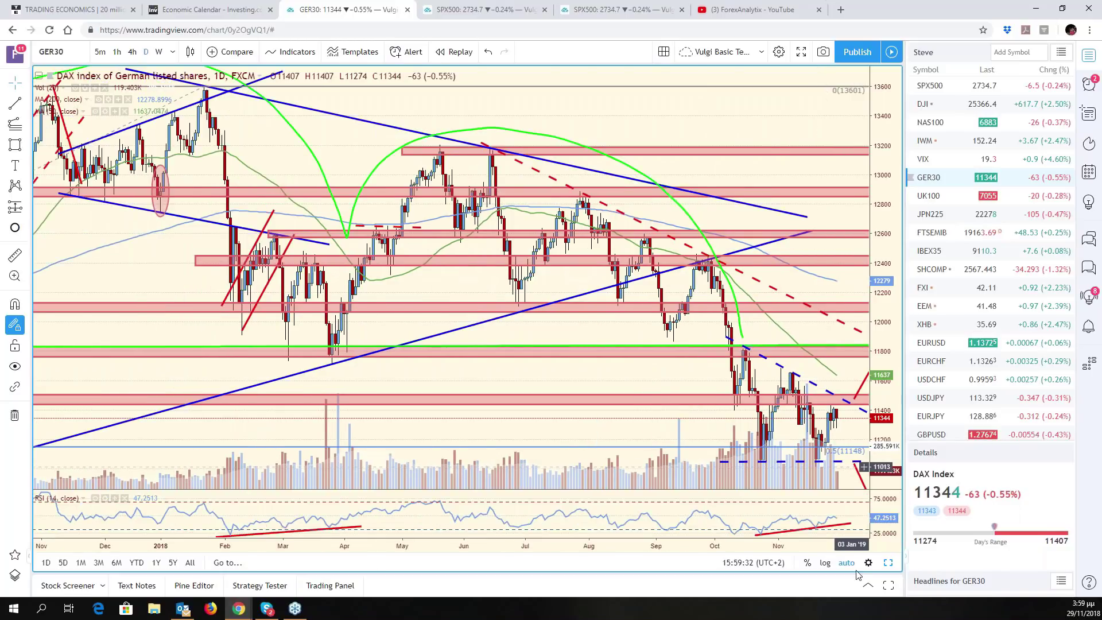
left_click(888, 563)
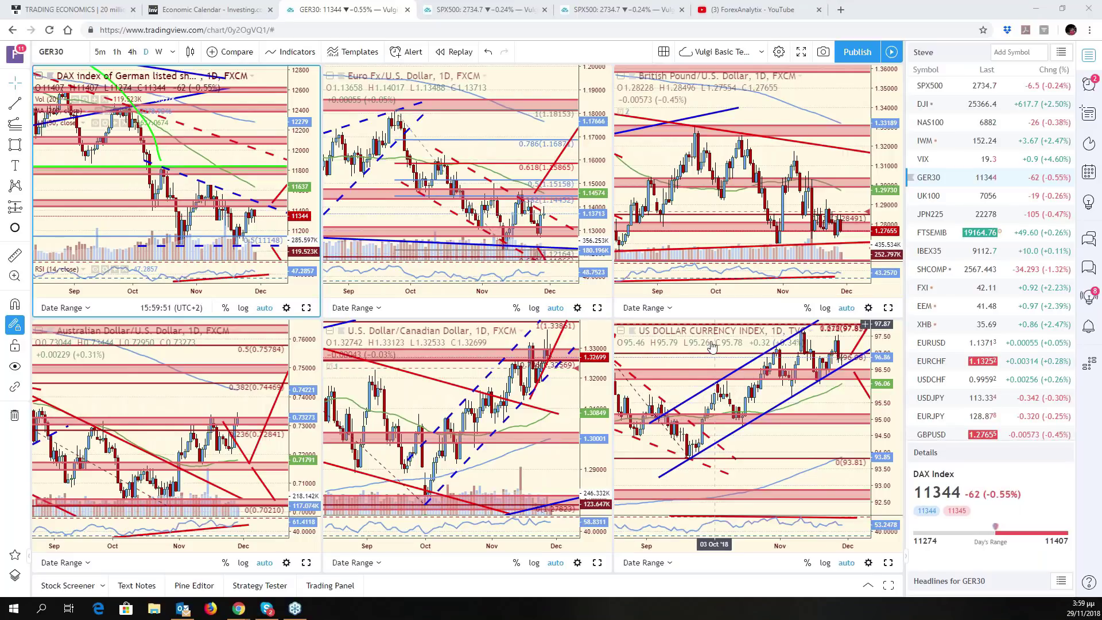
Reactivate the DAX pane after the AUD/USD pane and enter AMZD as its new symbol
left_click(250, 408)
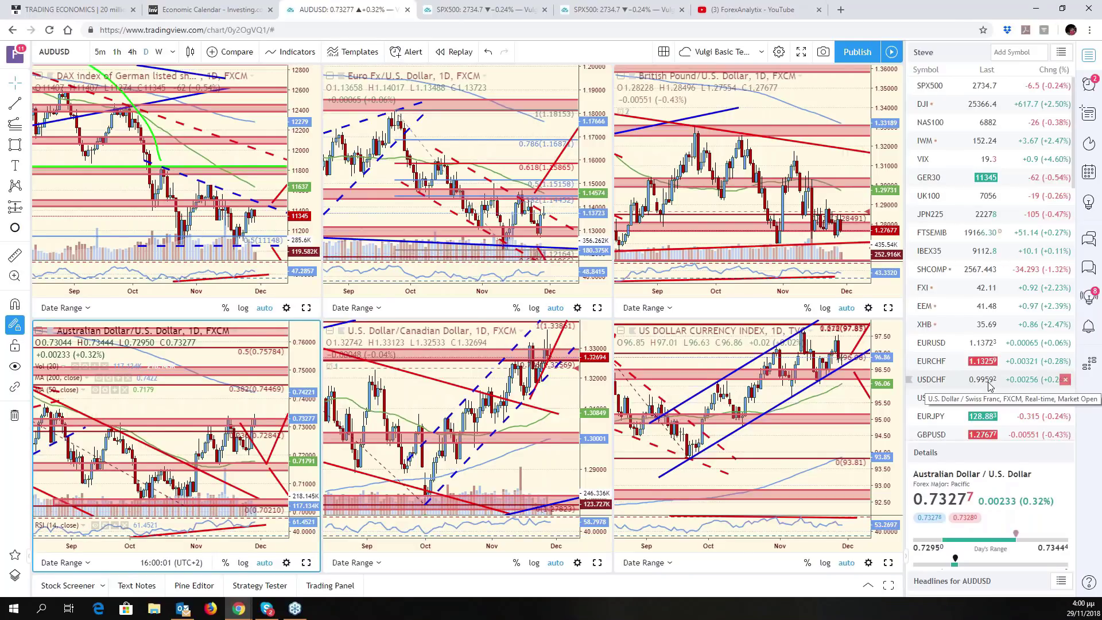
left_click(198, 144)
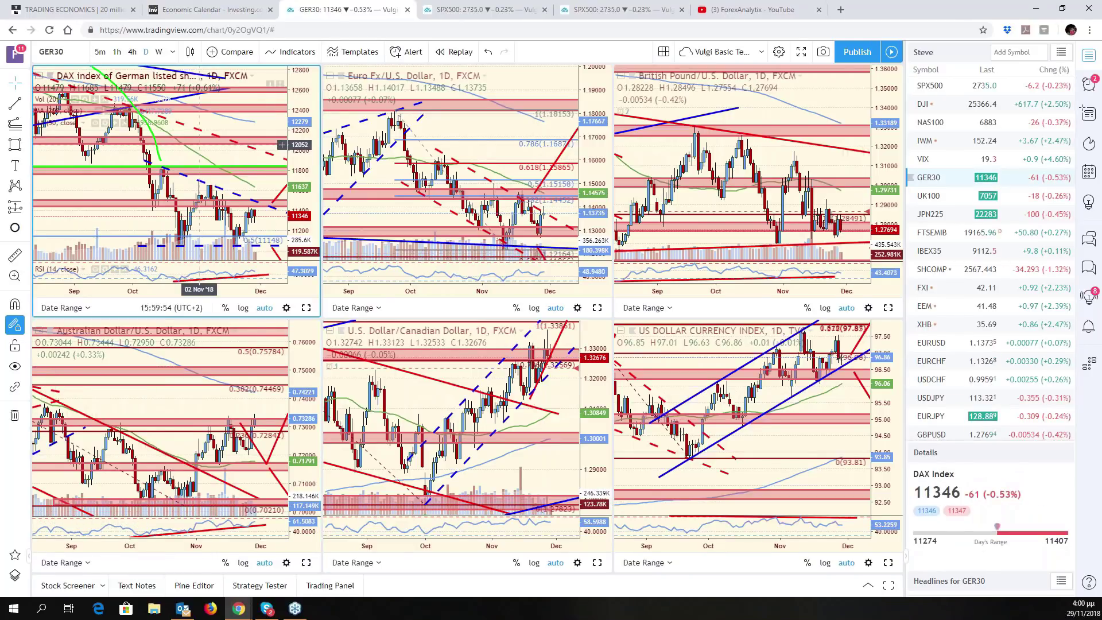
type("AMZD")
key("Return")
Load AMZN in place of DAX, leave room right of the bars, zoom out, and select the pink zone
type("A")
type("MZN")
key("Return")
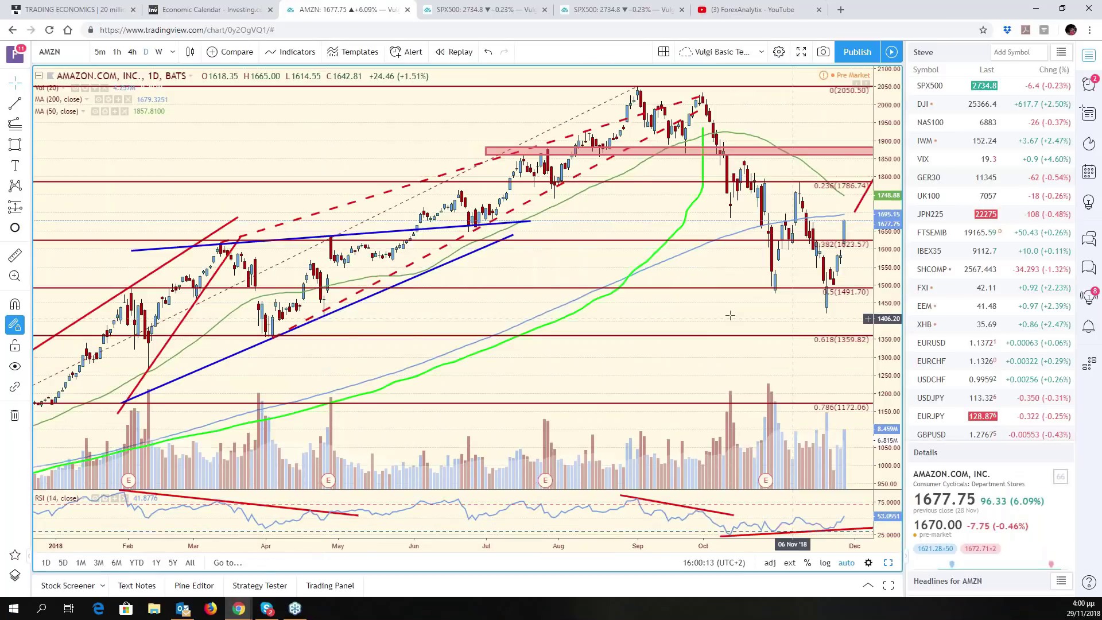
left_click_drag(739, 315, 629, 310)
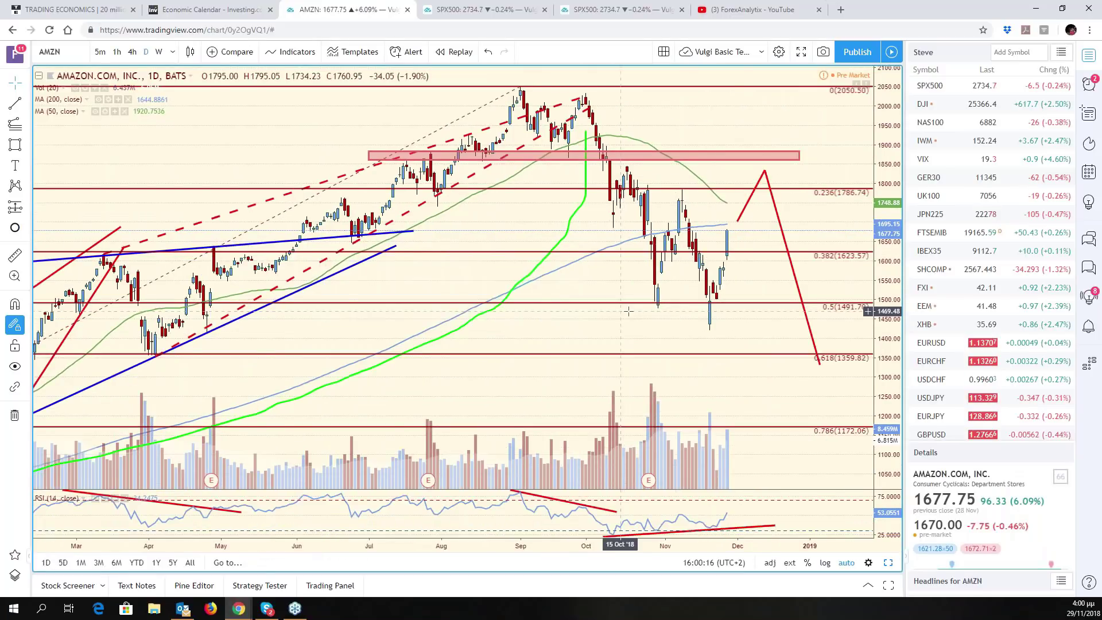
scroll(629, 310, "down", 2)
left_click(773, 149)
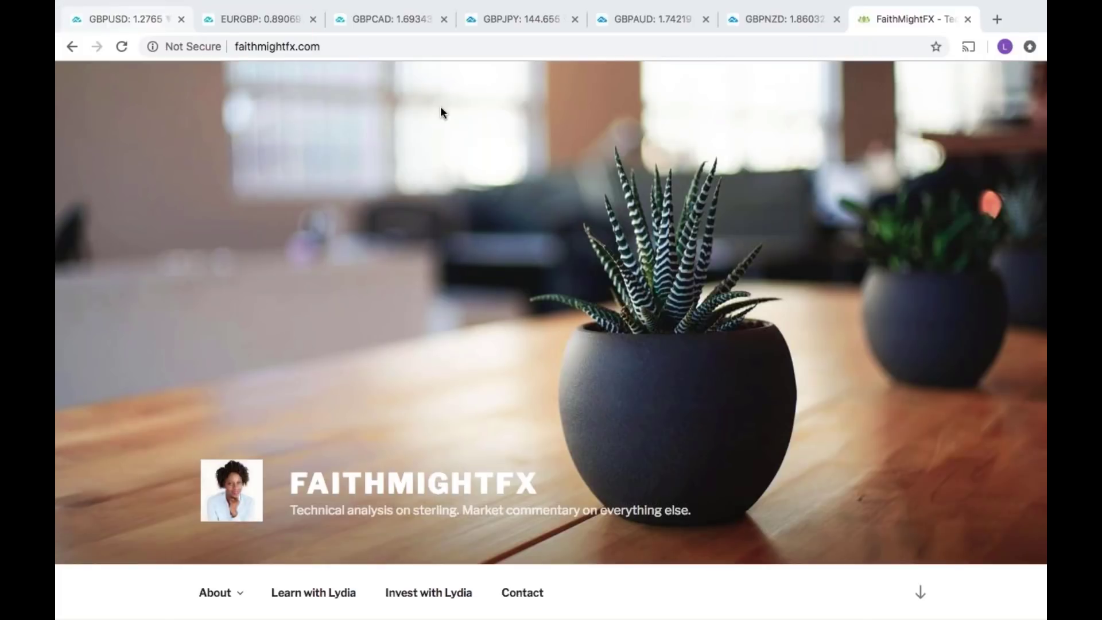
Switch to the GBPUSD chart tab showing the weekly Fibonacci retracement
left_click(137, 20)
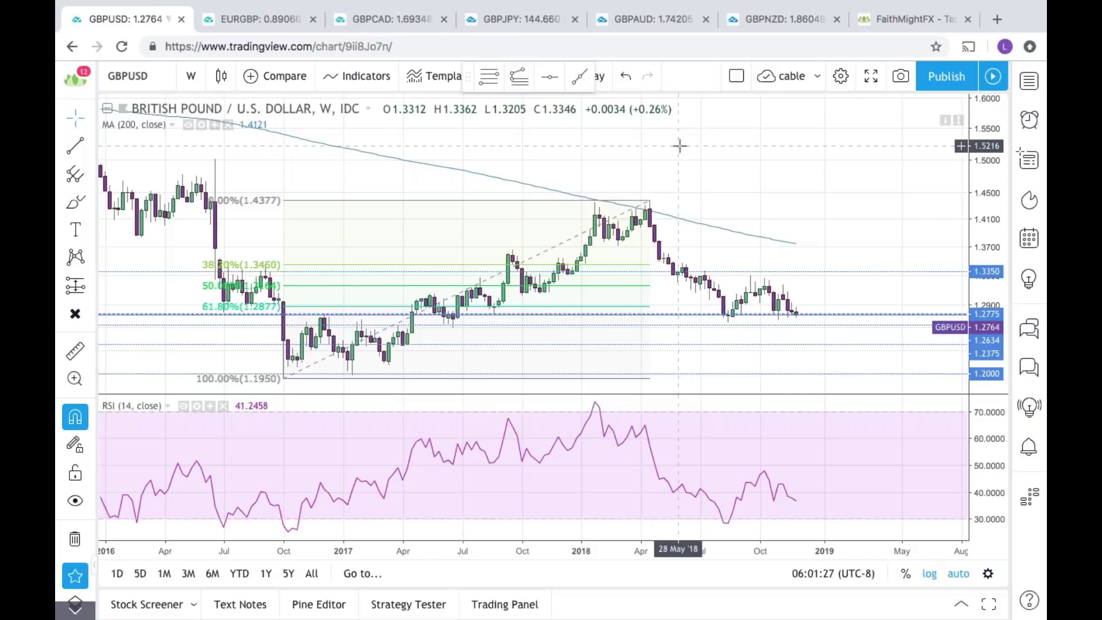
Deselect the current drawing on the weekly GBPUSD chart and scroll back in time
left_click(676, 147)
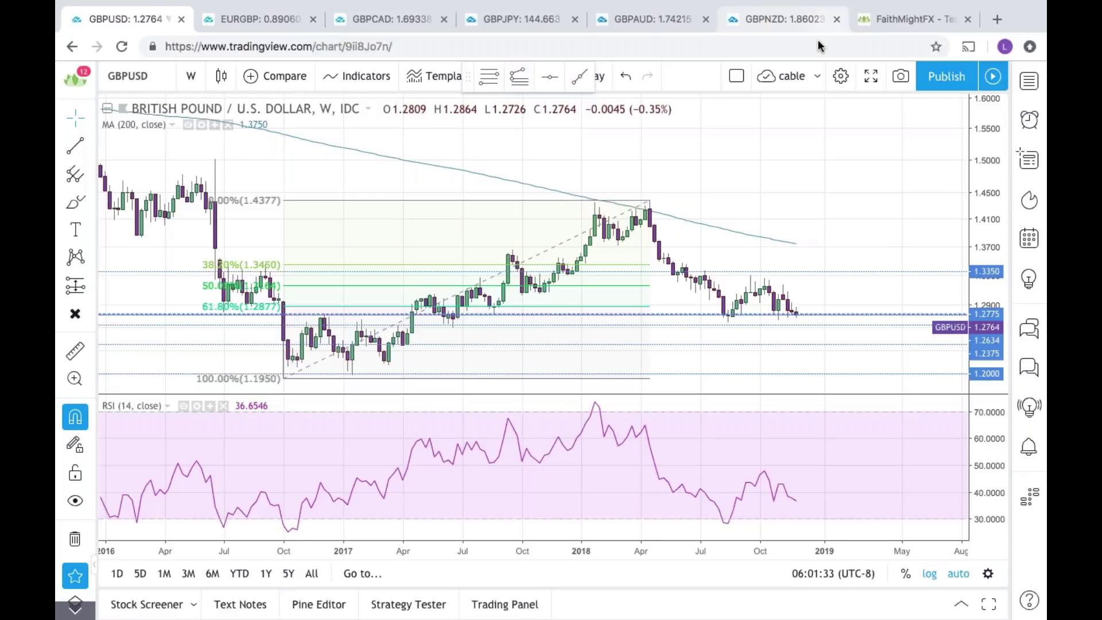
scroll(795, 156, "left", 5)
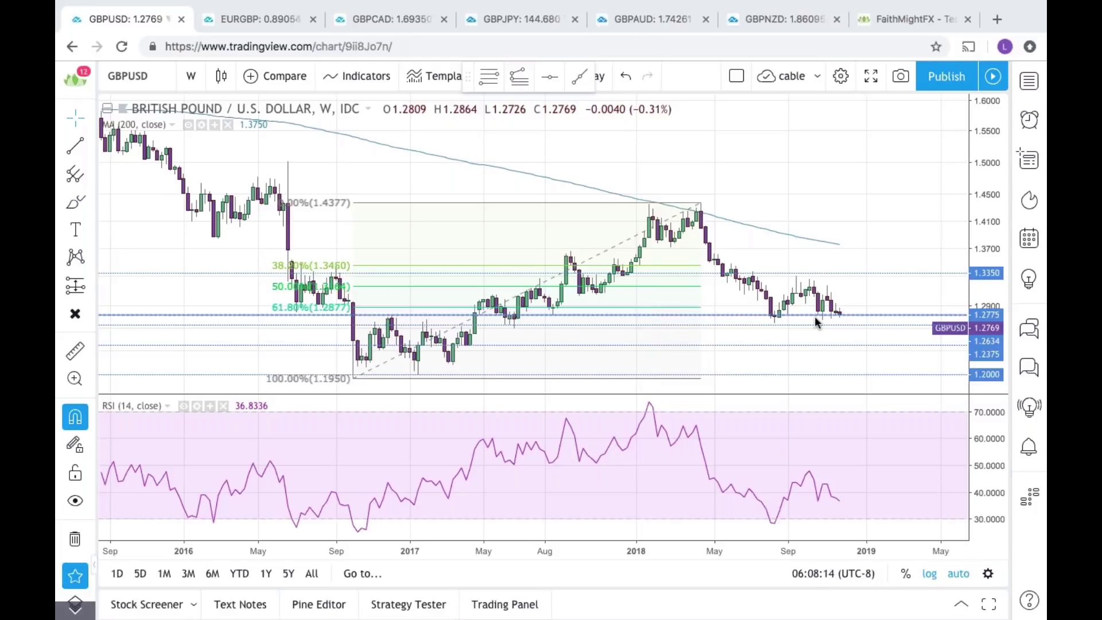
Change GBPUSD to the 240 (4-hour) interval and scroll back through October
left_click(776, 321)
type("240")
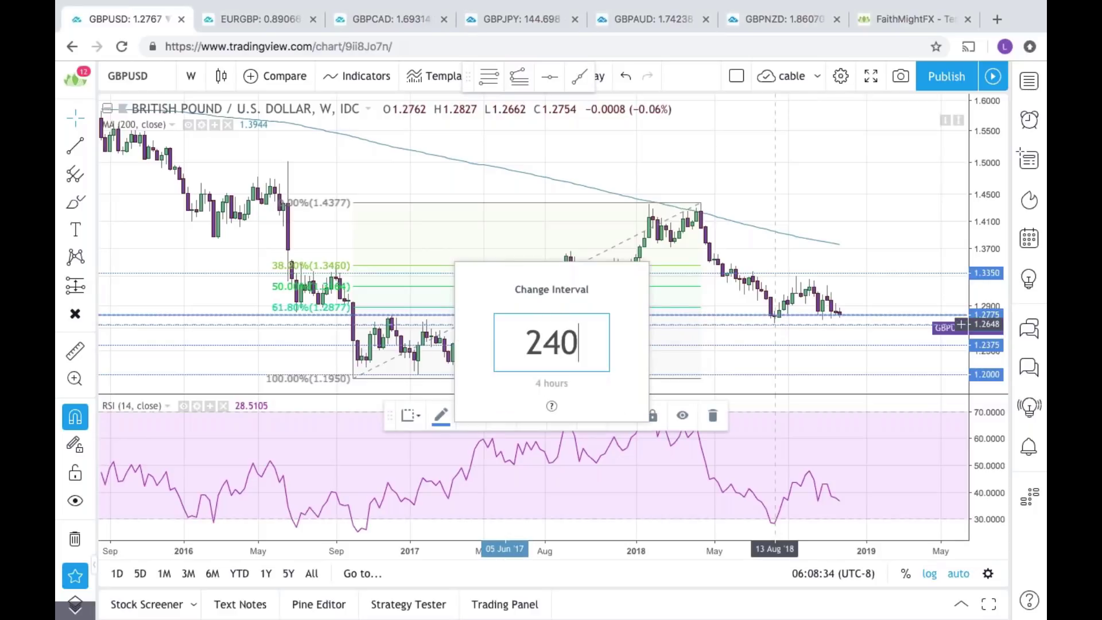
key("Return")
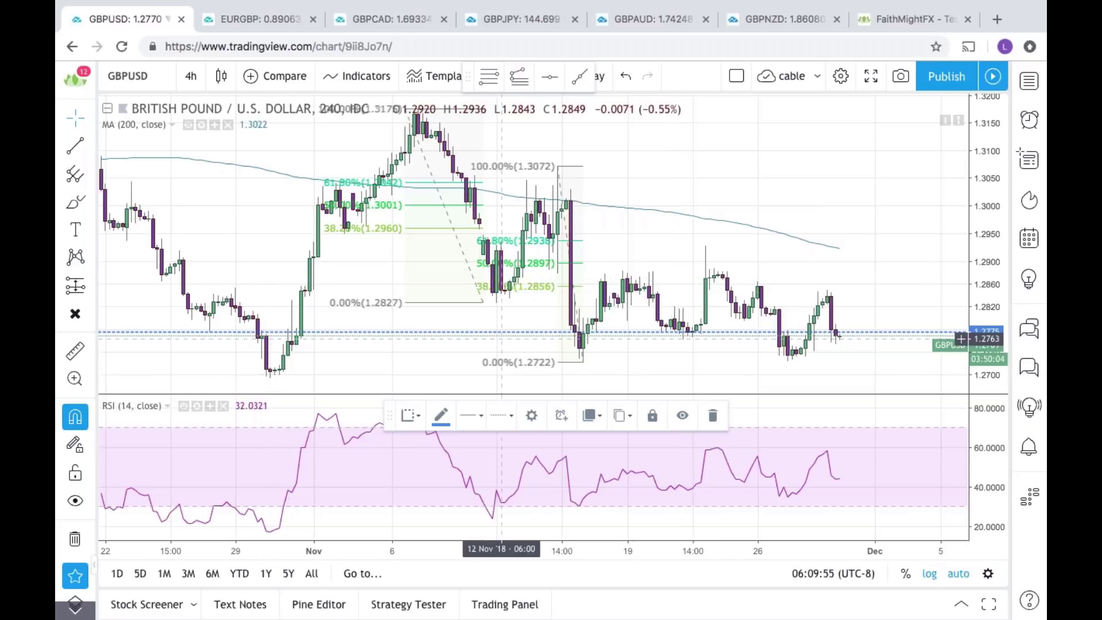
scroll(504, 343, "left", 5)
scroll(505, 343, "left", 10)
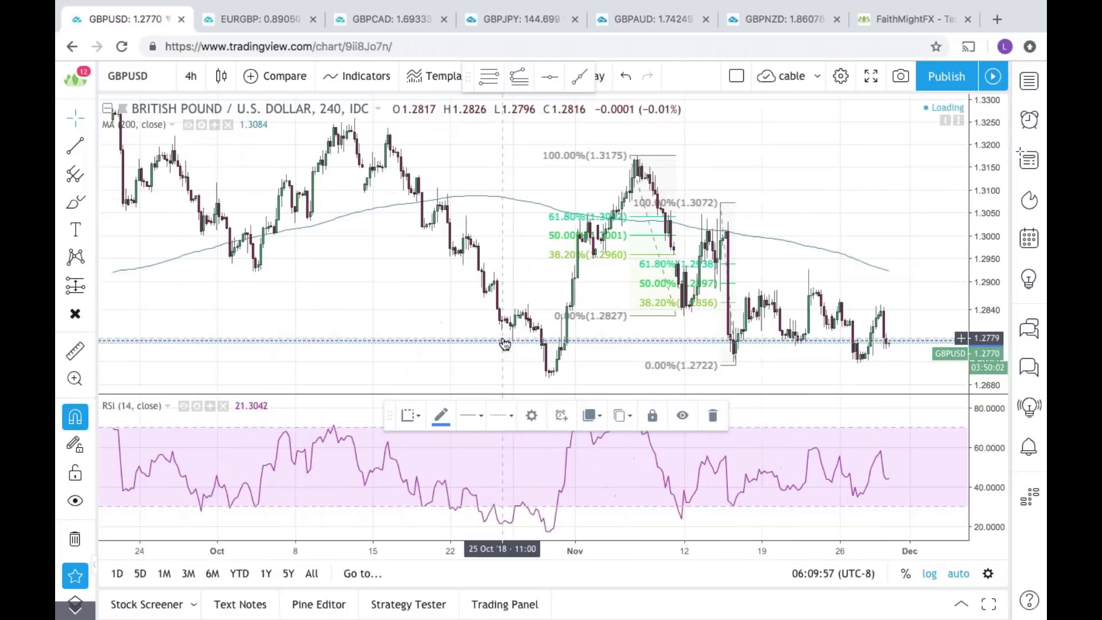
scroll(504, 343, "up", 5)
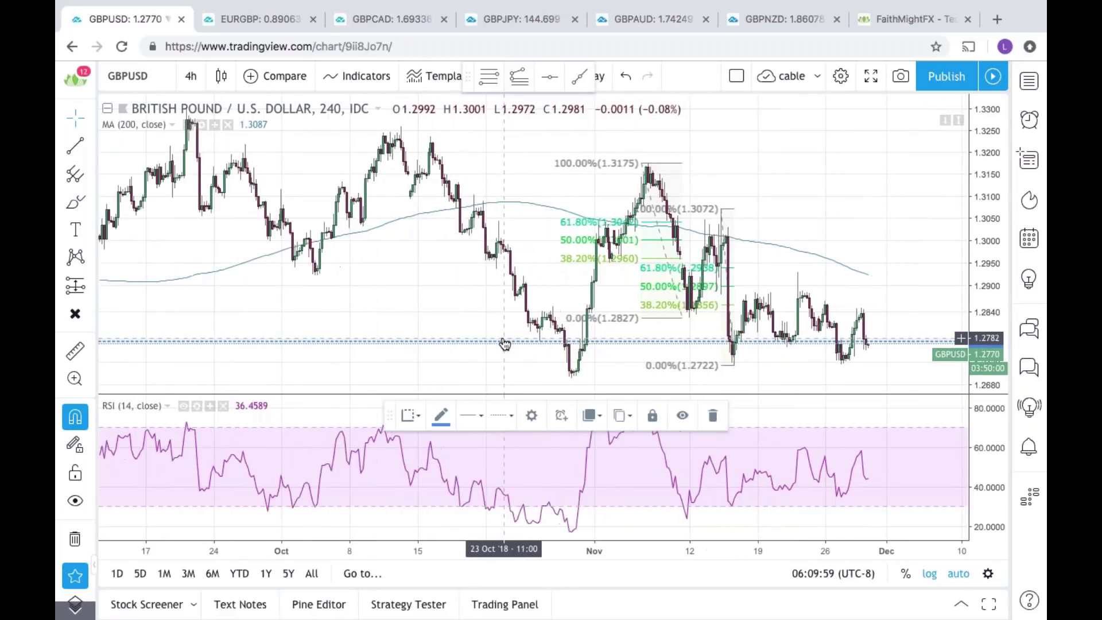
type("1W")
key("Return")
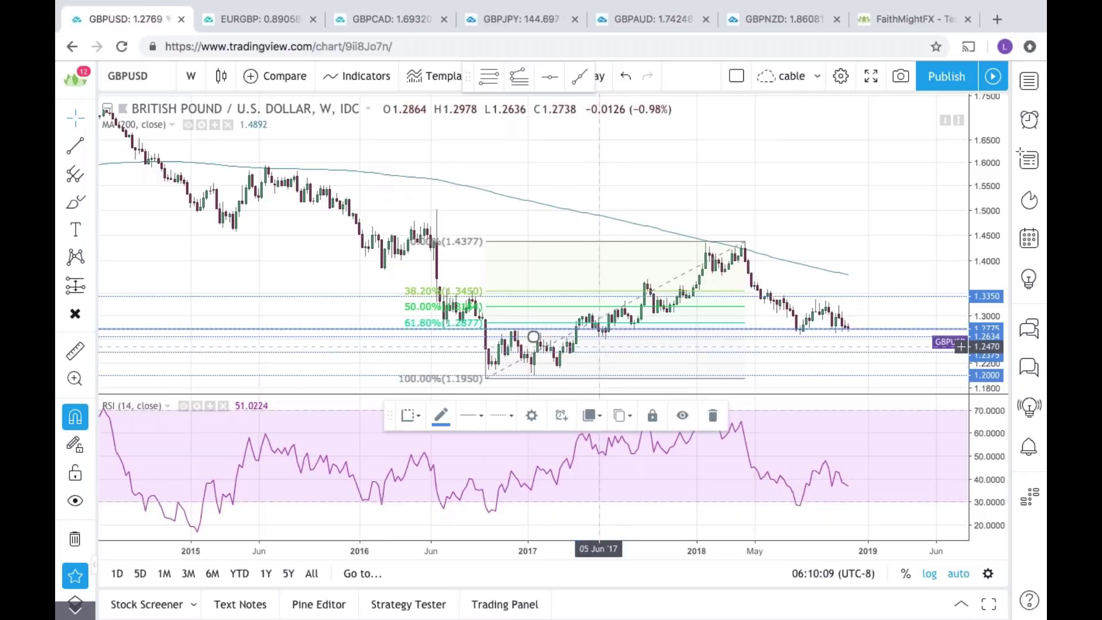
left_click_drag(600, 346, 788, 339)
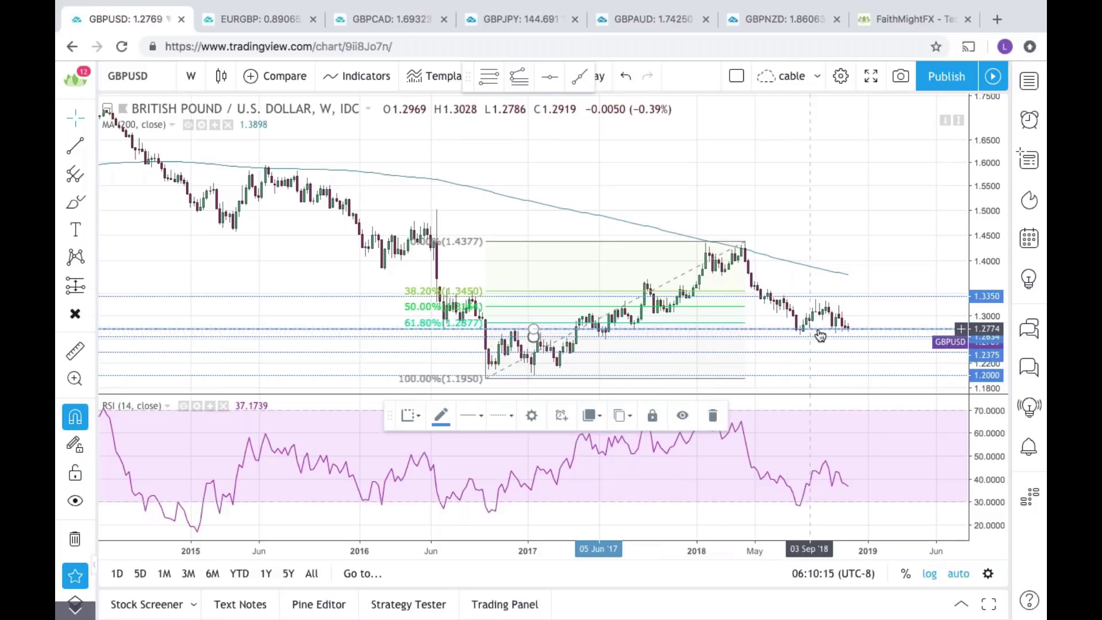
scroll(827, 333, "up", 5)
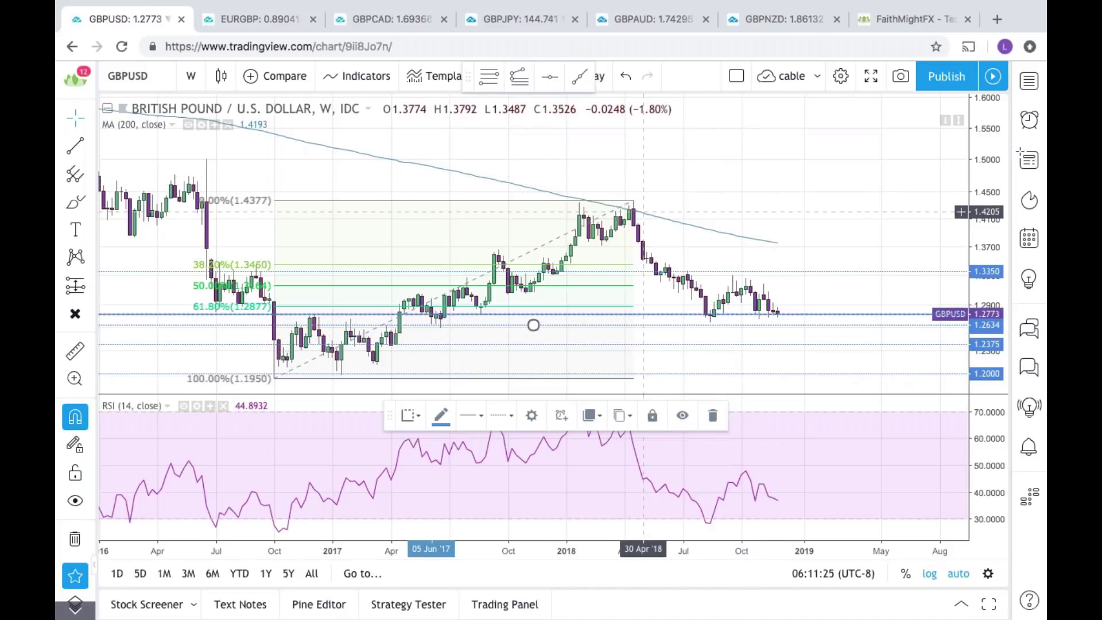
left_click(741, 356)
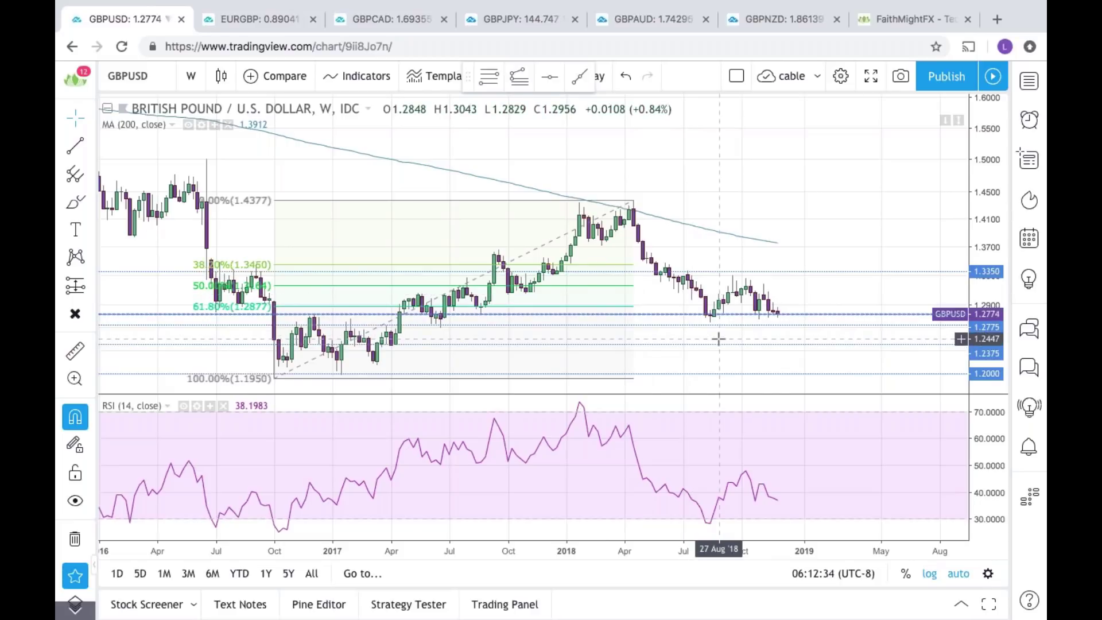
Switch the GBPUSD chart to the 240-minute interval to show its November Fibonacci retracements
type("240")
key("Return")
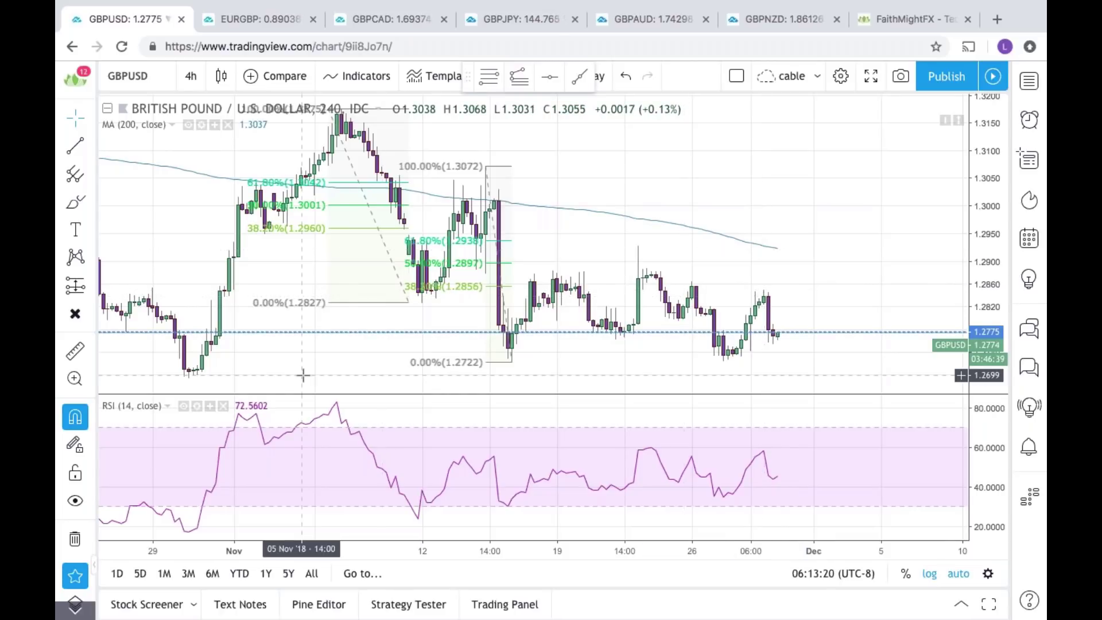
Open the EURGBP chart, change it from 4-hour to the 1D daily interval, and deselect the Fibonacci drawing
left_click(259, 20)
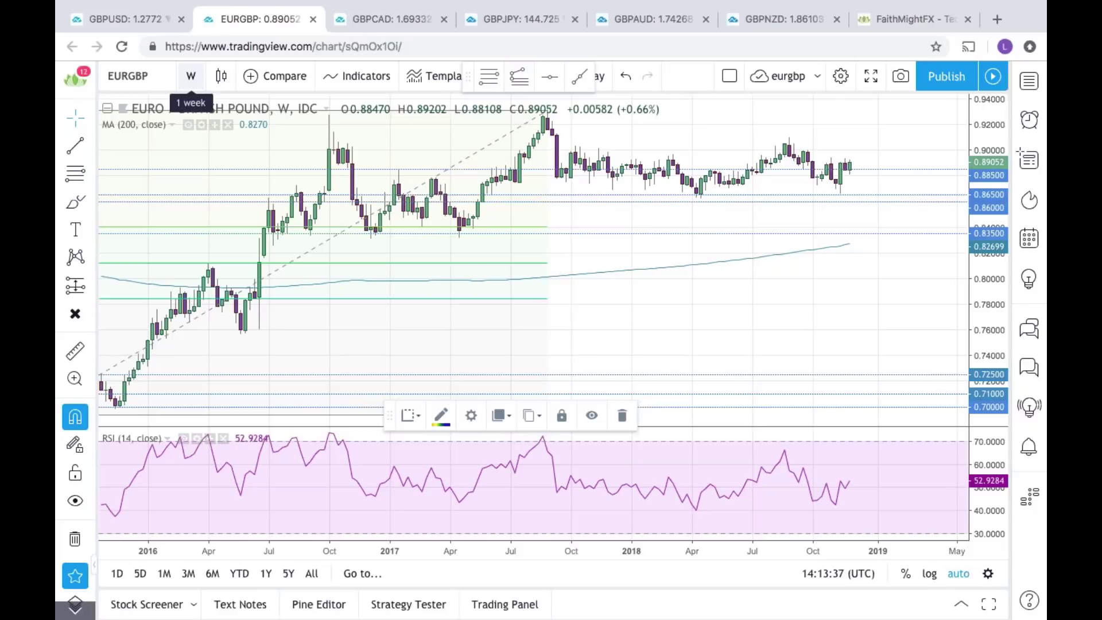
type("240")
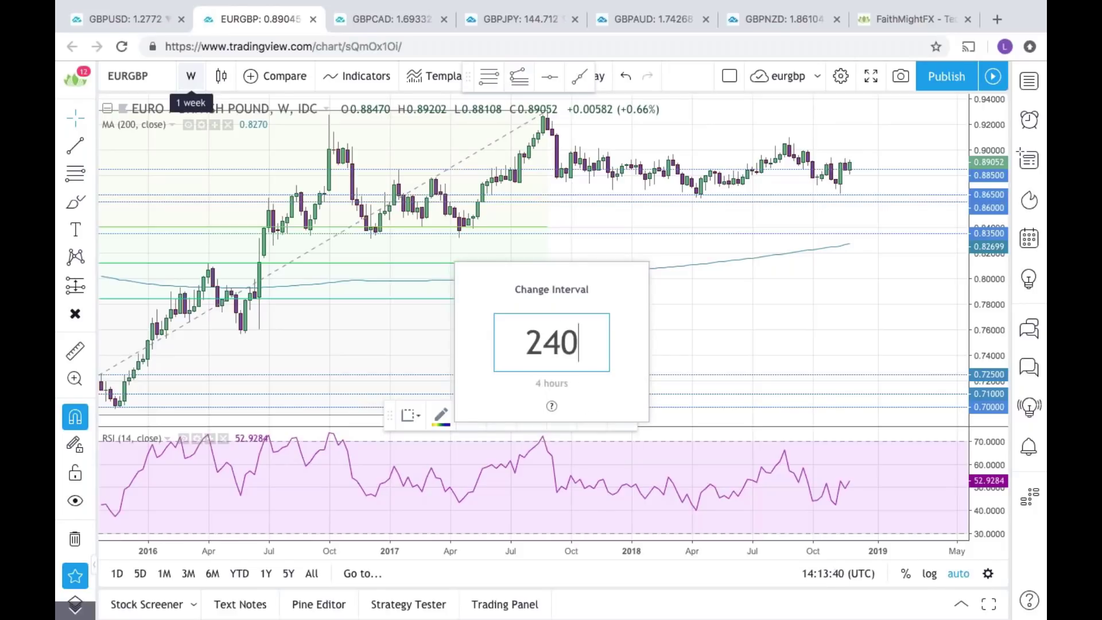
key("Return")
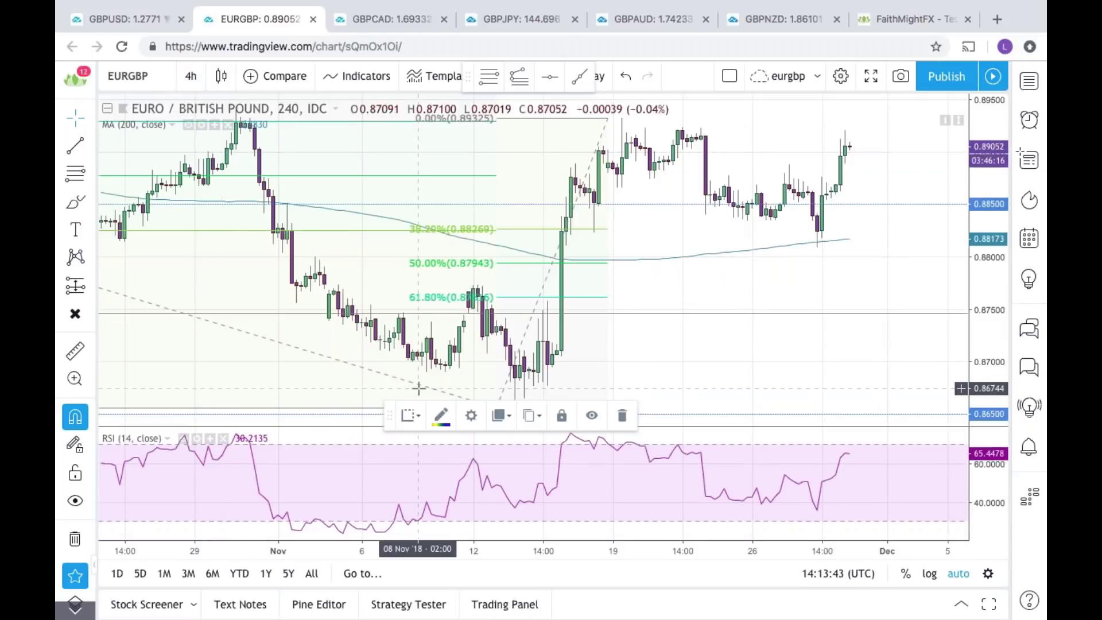
type("1D")
key("Return")
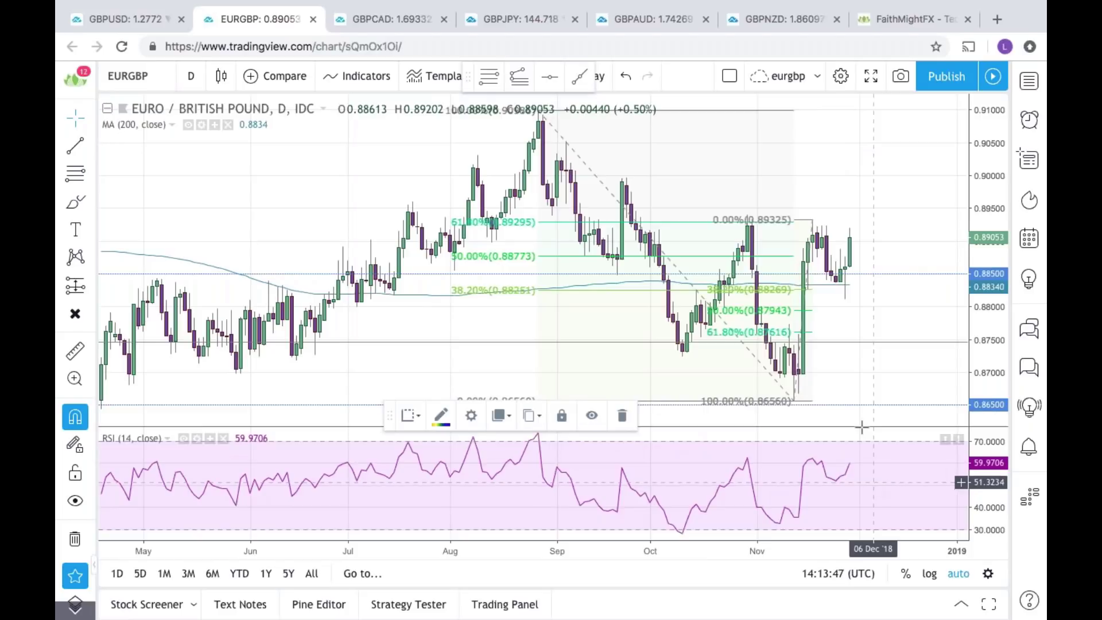
left_click(872, 320)
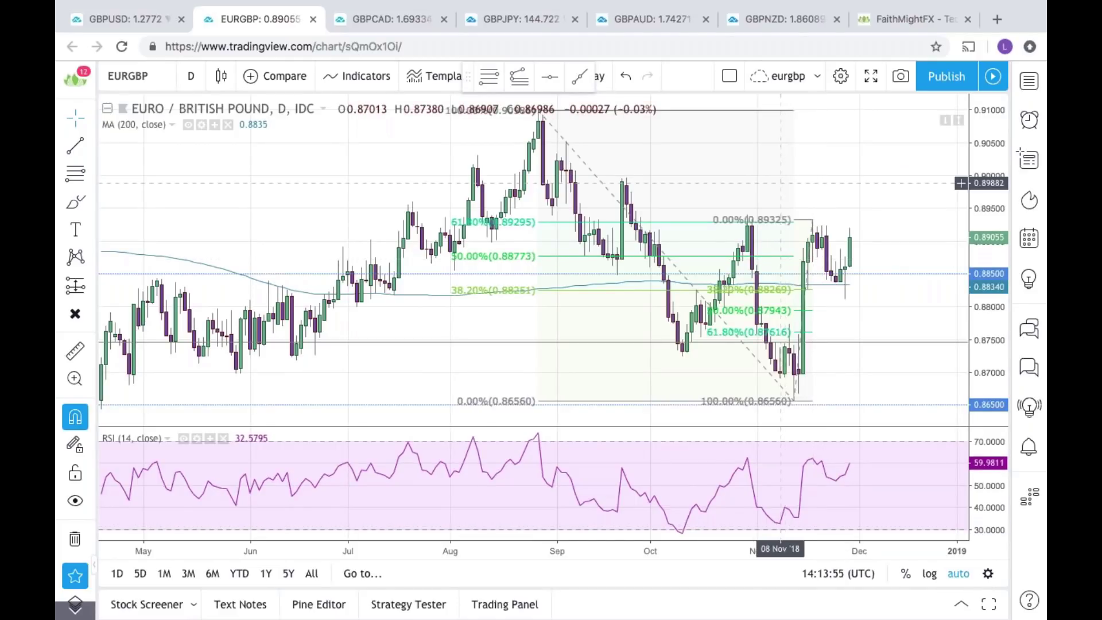
scroll(816, 207, "right", 2)
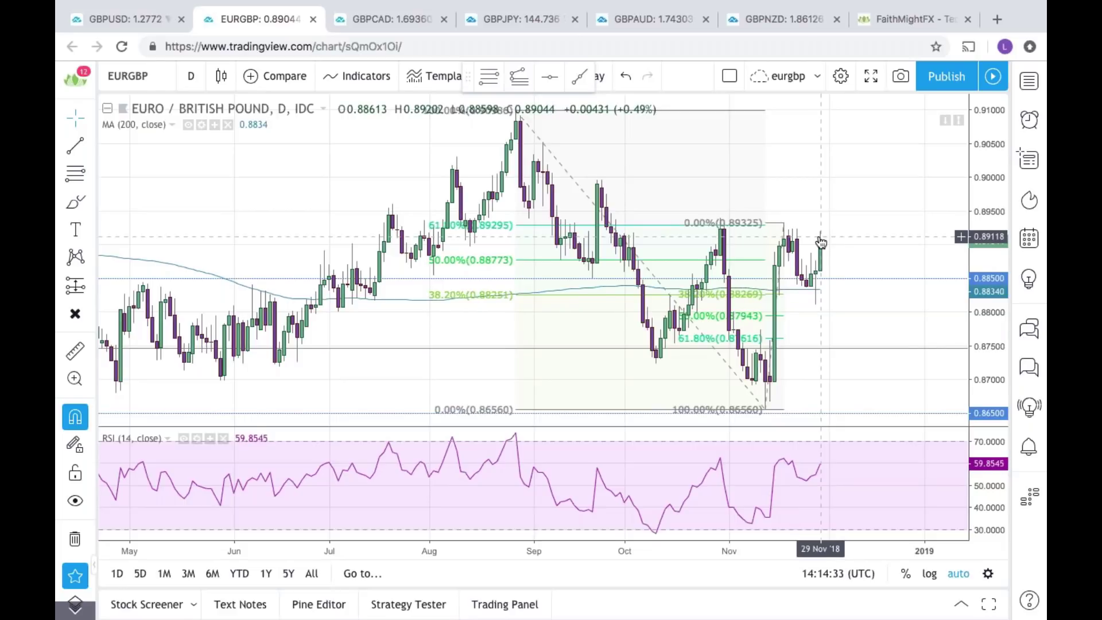
Set EURGBP to the 1W weekly interval to show the 2015–2017 Fibonacci retracement
type("1W")
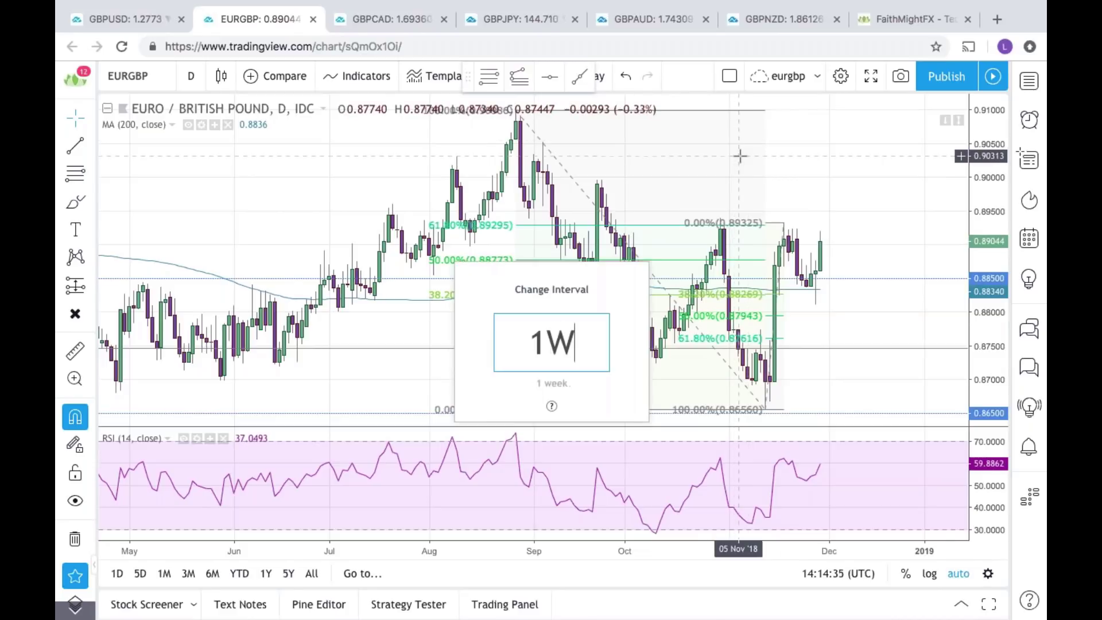
key("Return")
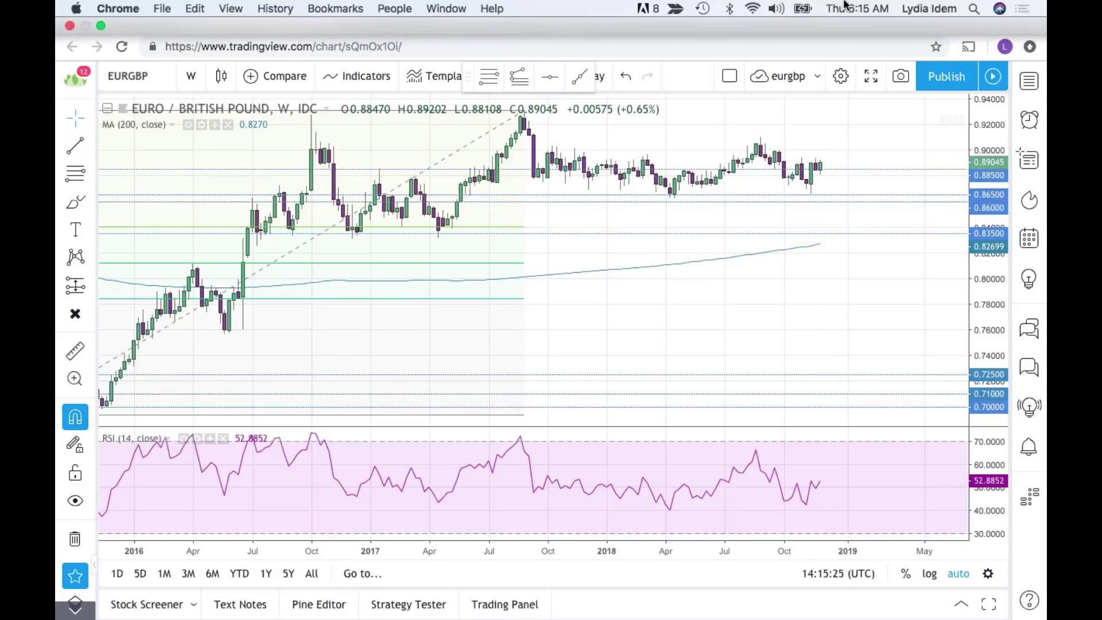
Bring up the GBPJPY 4-hour chart with its 148.731–144.000 Fibonacci retracement
left_click(531, 53)
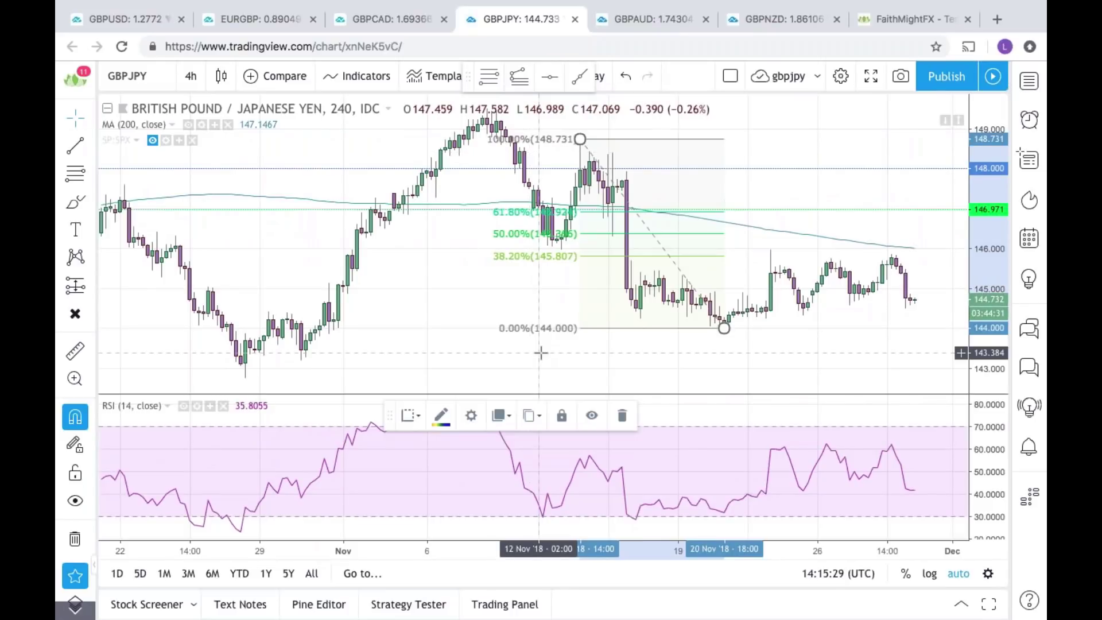
scroll(839, 355, "right", 1)
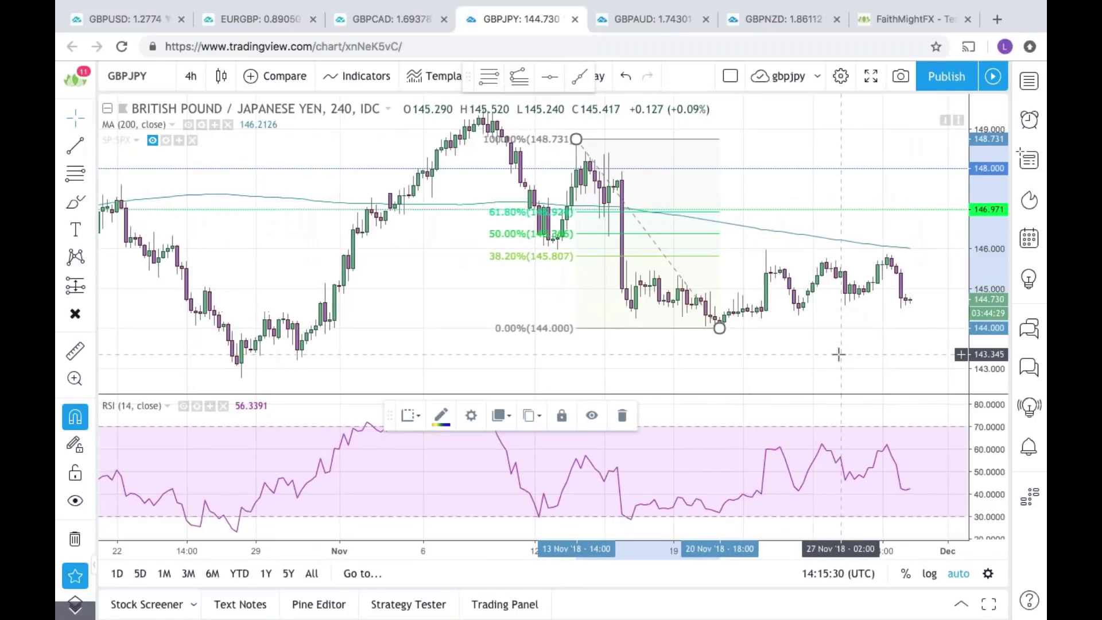
scroll(838, 354, "left", 2)
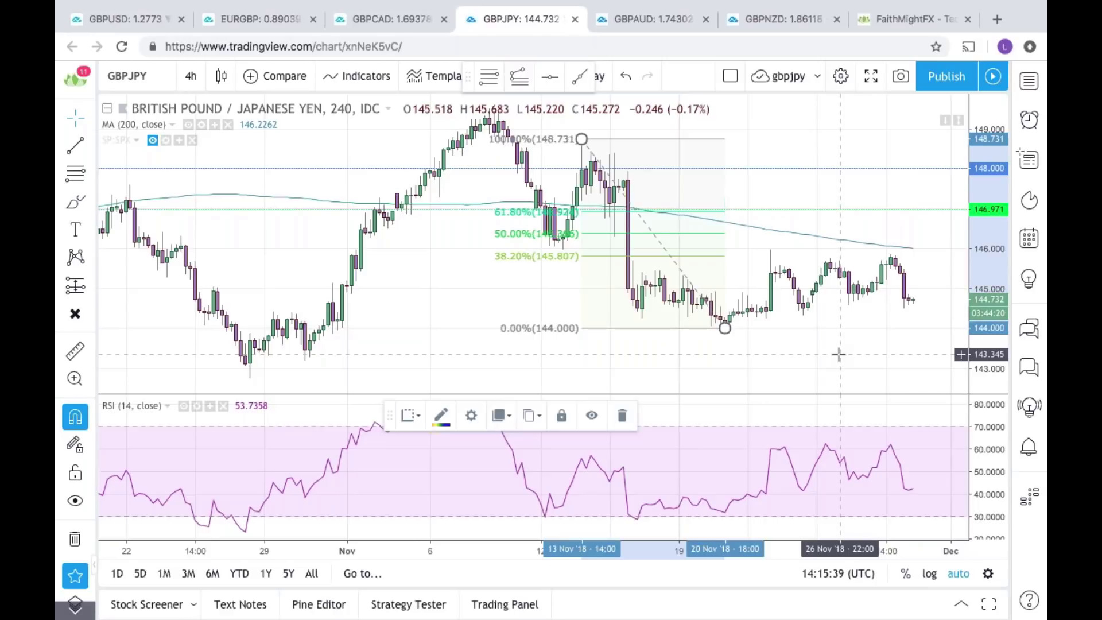
Change GBPJPY to the 1W weekly interval, showing the 123.041–156.611 Fibonacci levels
type("1W")
key("Return")
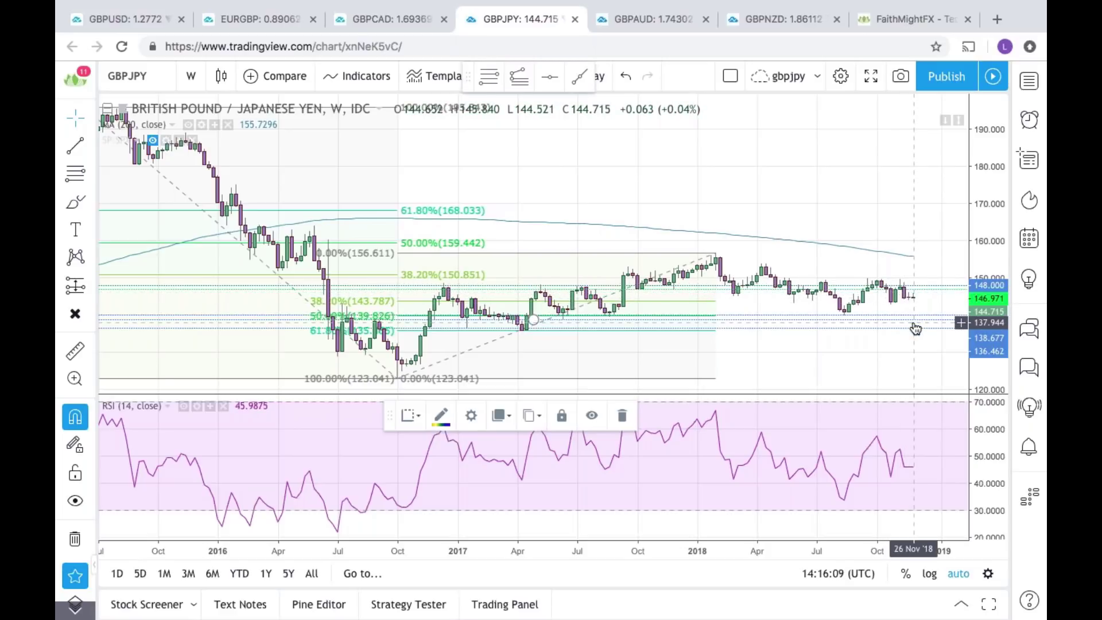
Return GBPJPY to the 240-minute interval with its 148.731–144.000 retracement
type("240")
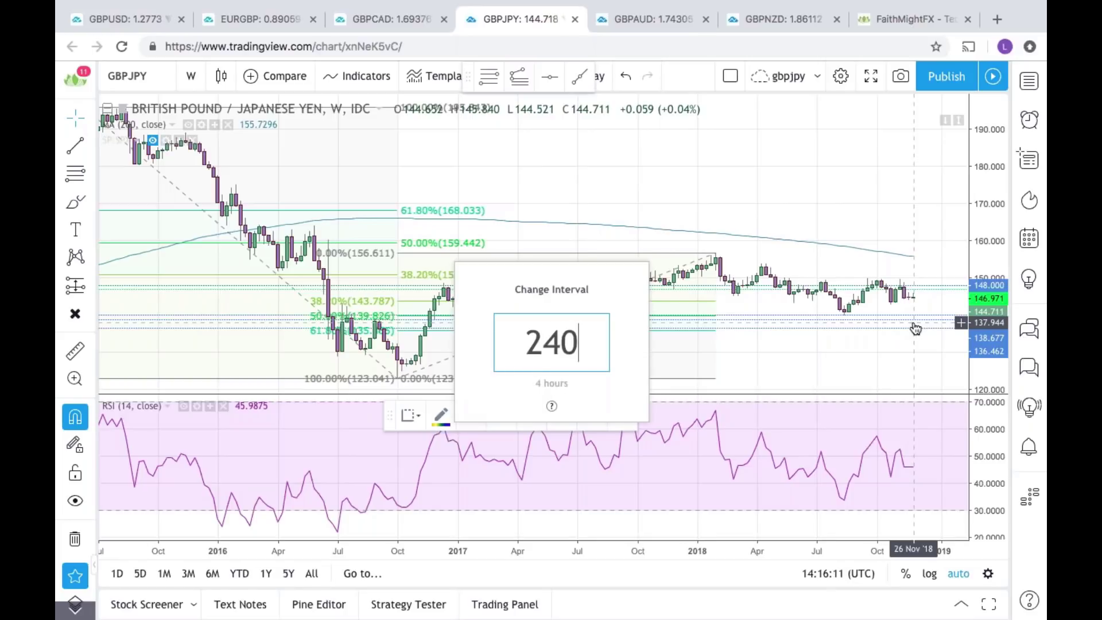
key("Return")
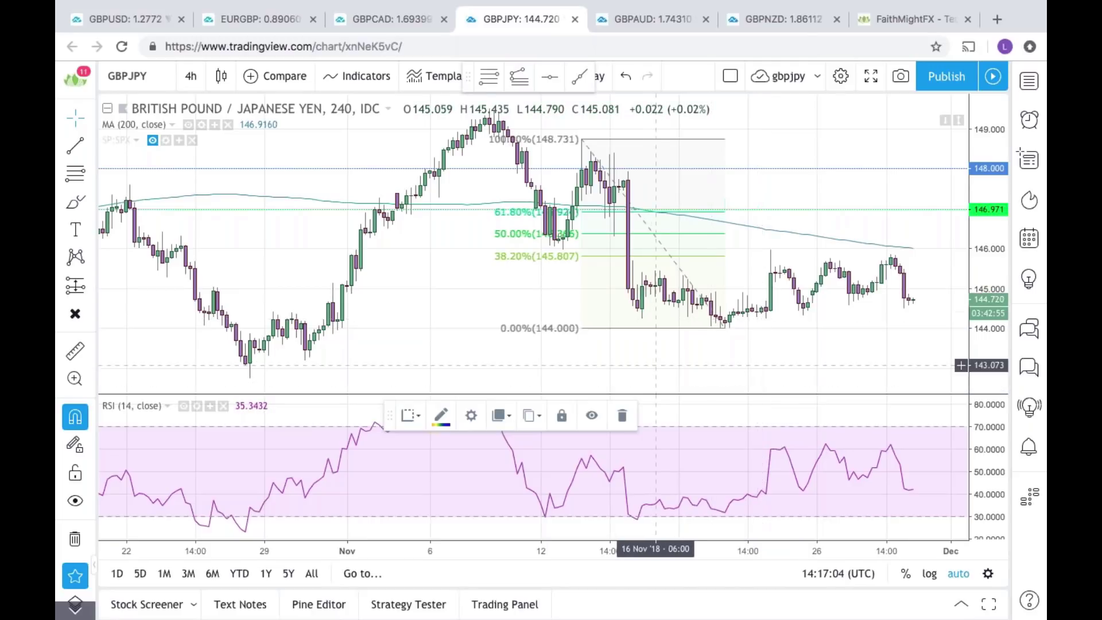
Bring up the GBPCAD daily chart with its 1.77729–1.65960 Fibonacci retracement
left_click(391, 22)
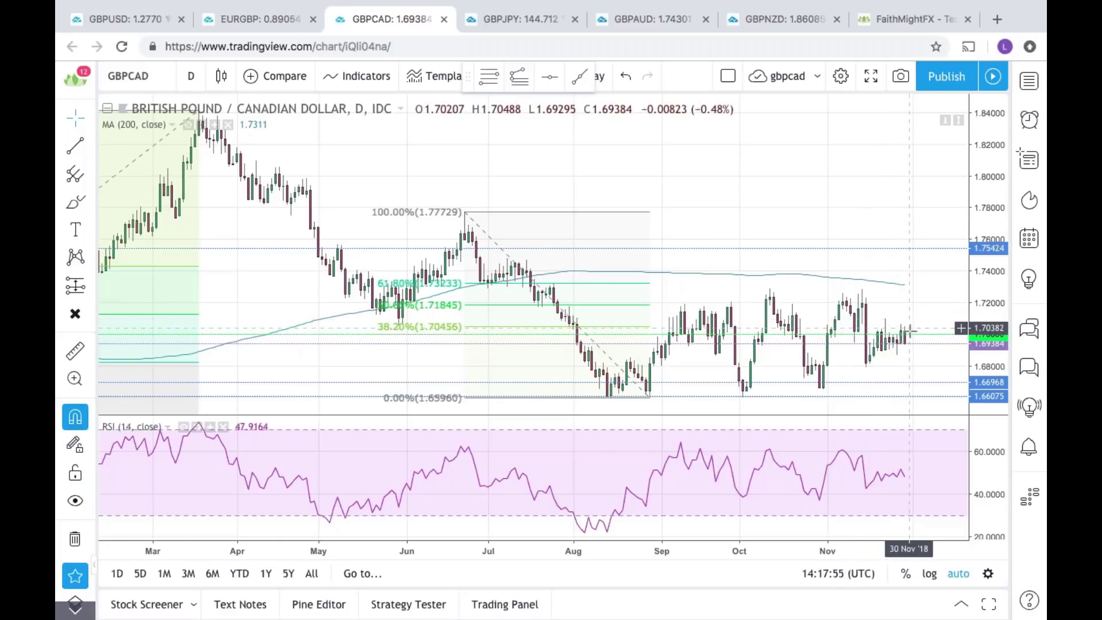
Switch GBPCAD to the 240-minute interval, select the Fibonacci drawing and zoom in
type("24")
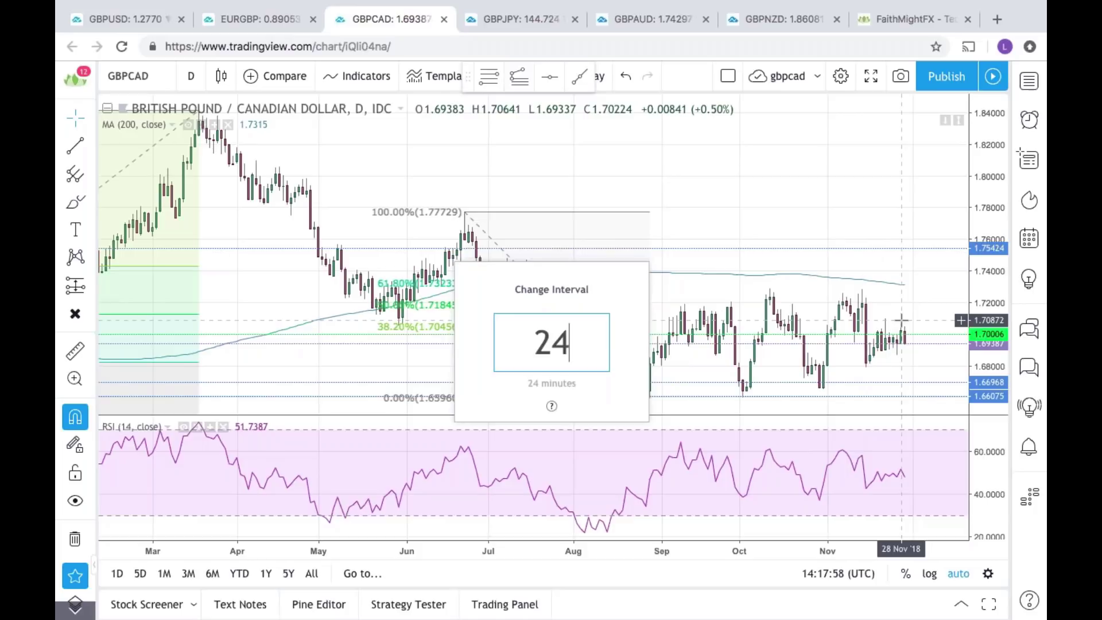
type("0")
key("Return")
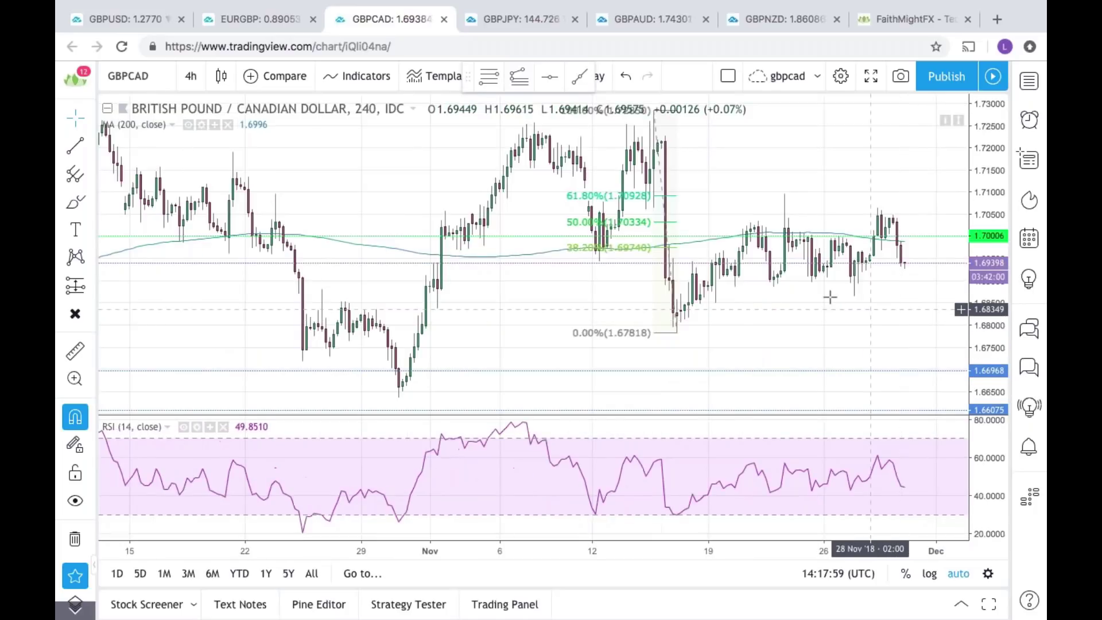
left_click(661, 225)
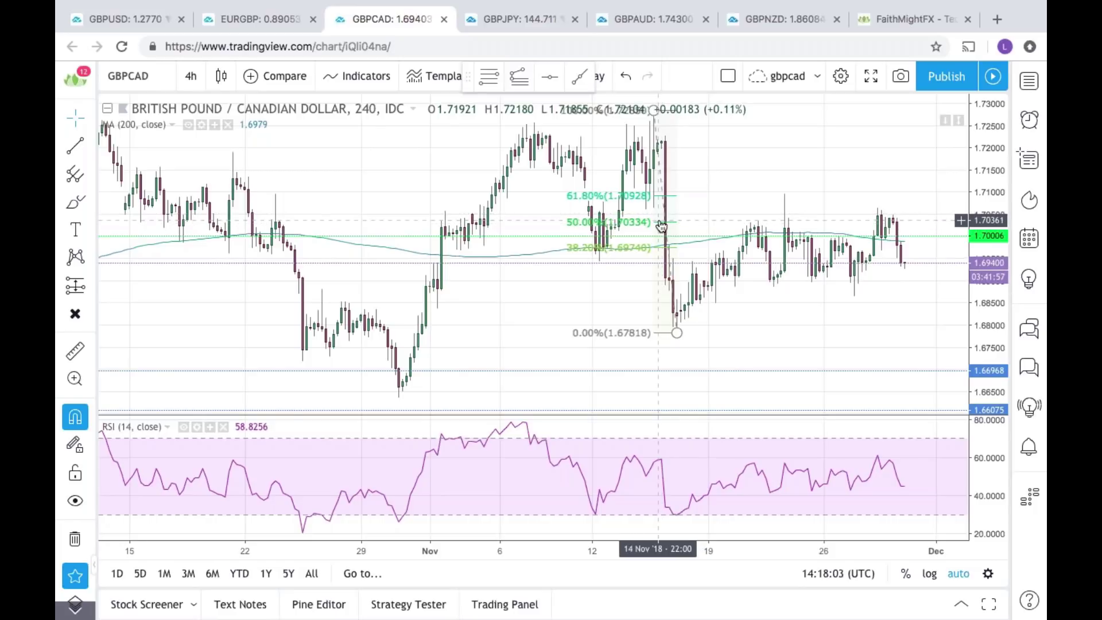
scroll(661, 225, "up", 2)
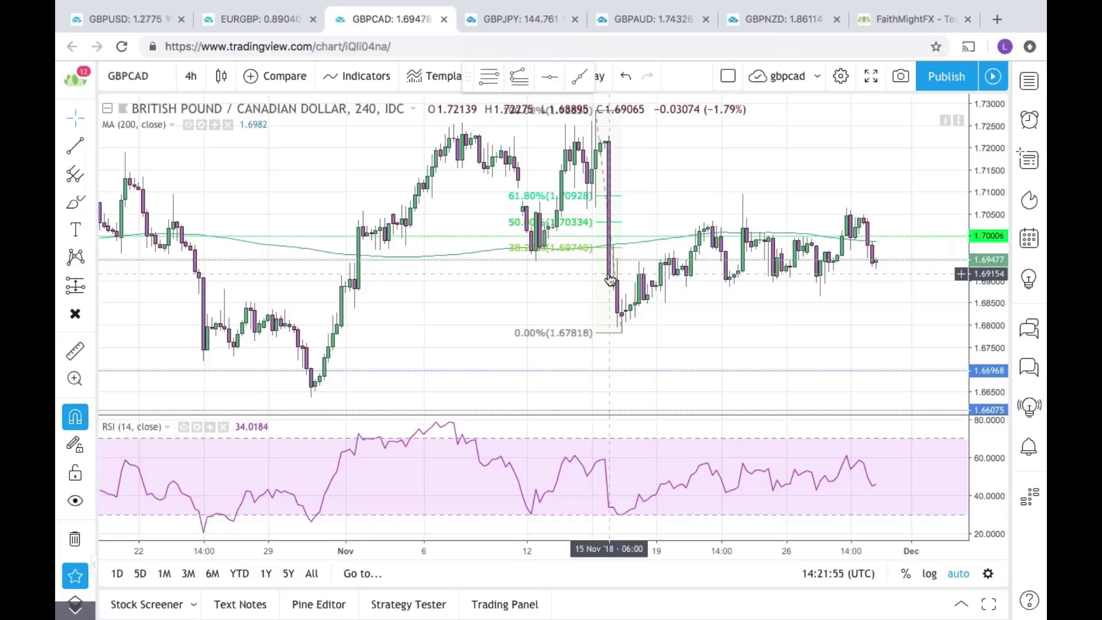
View the SPX chart on the 1D interval, then undo twice to return to GBPCAD 4-hour
type("SPC")
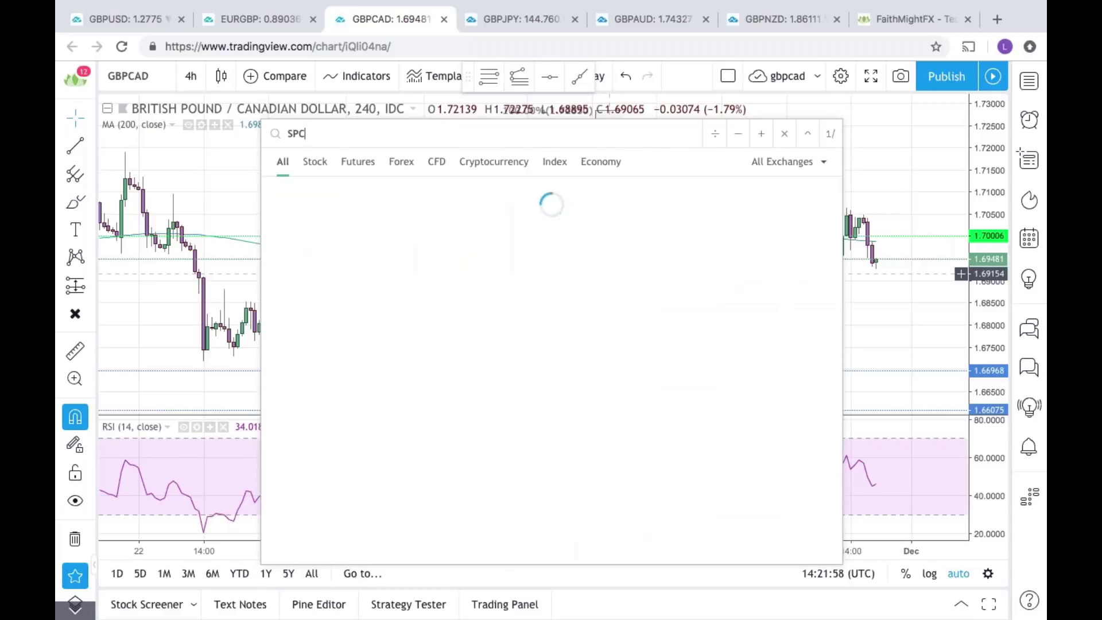
key("BackSpace")
type("X")
key("Return")
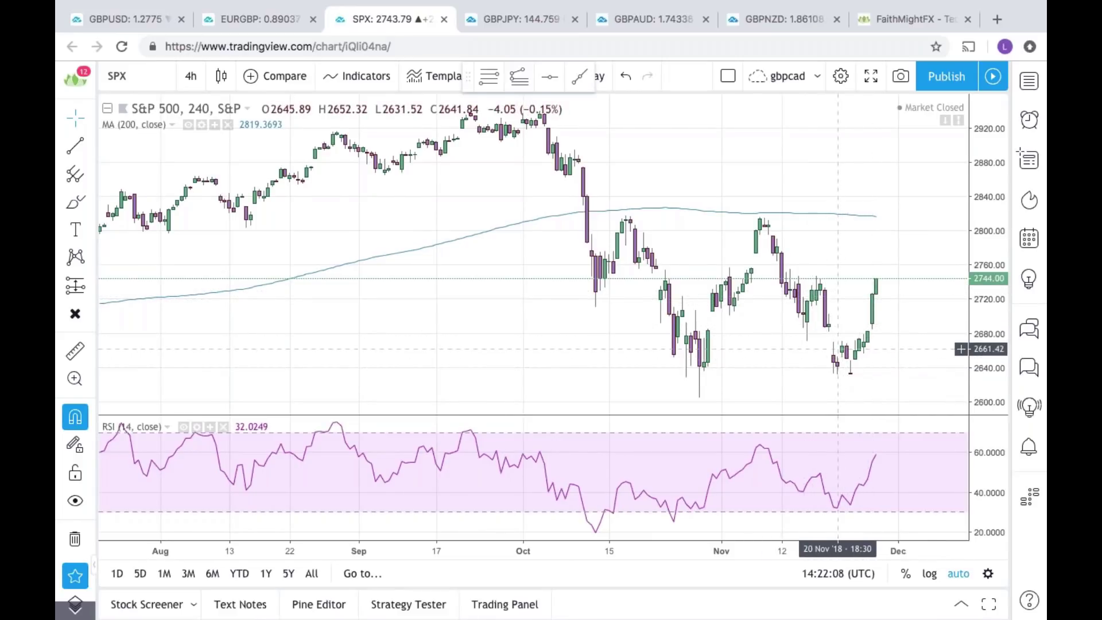
type("1D")
key("Return")
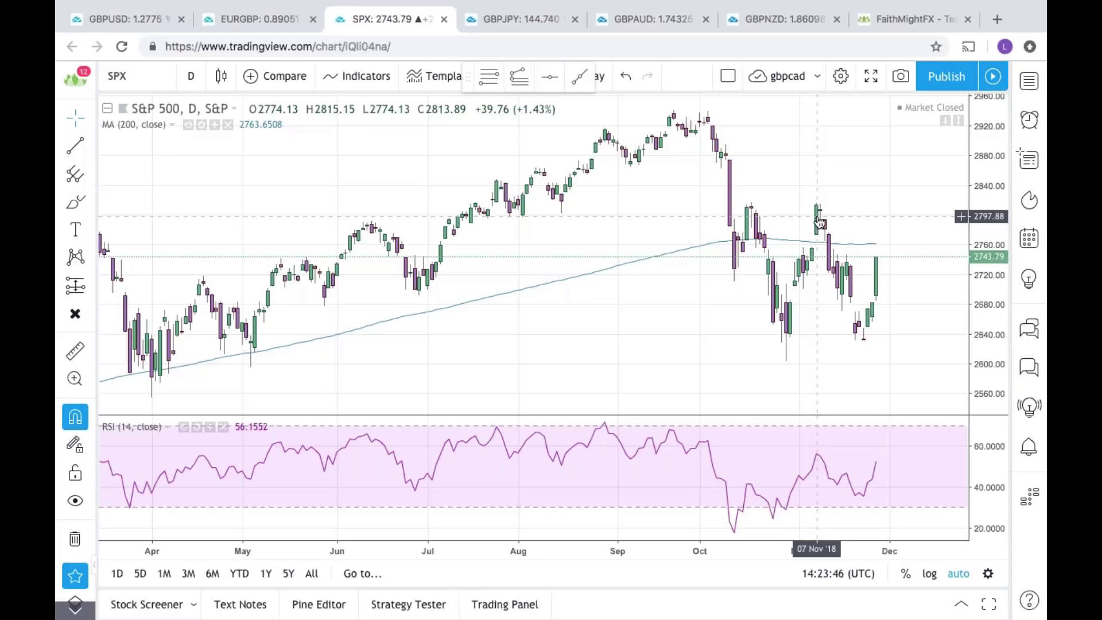
left_click(626, 78)
left_click(626, 78)
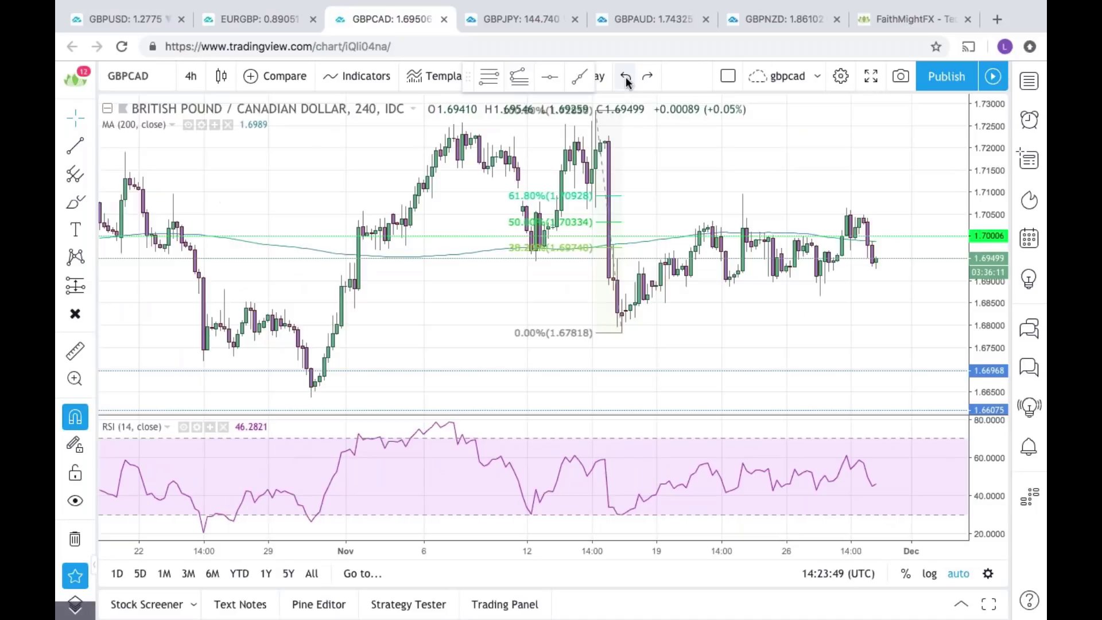
Bring up the faithmightfx.com homepage and scroll down to its Posts list
left_click(893, 19)
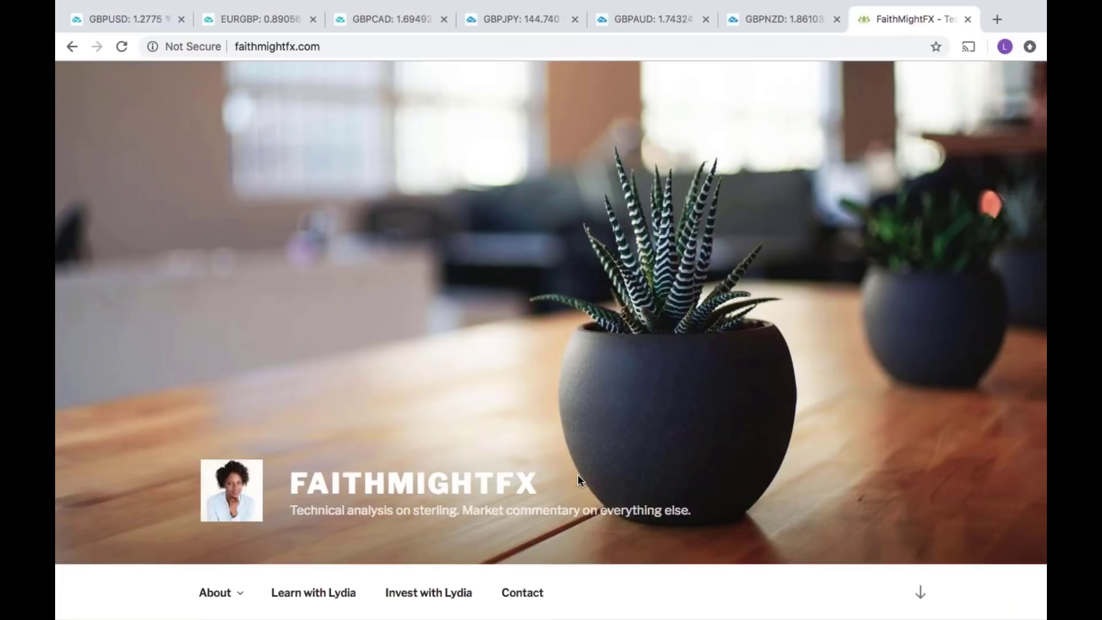
scroll(577, 475, "down", 5)
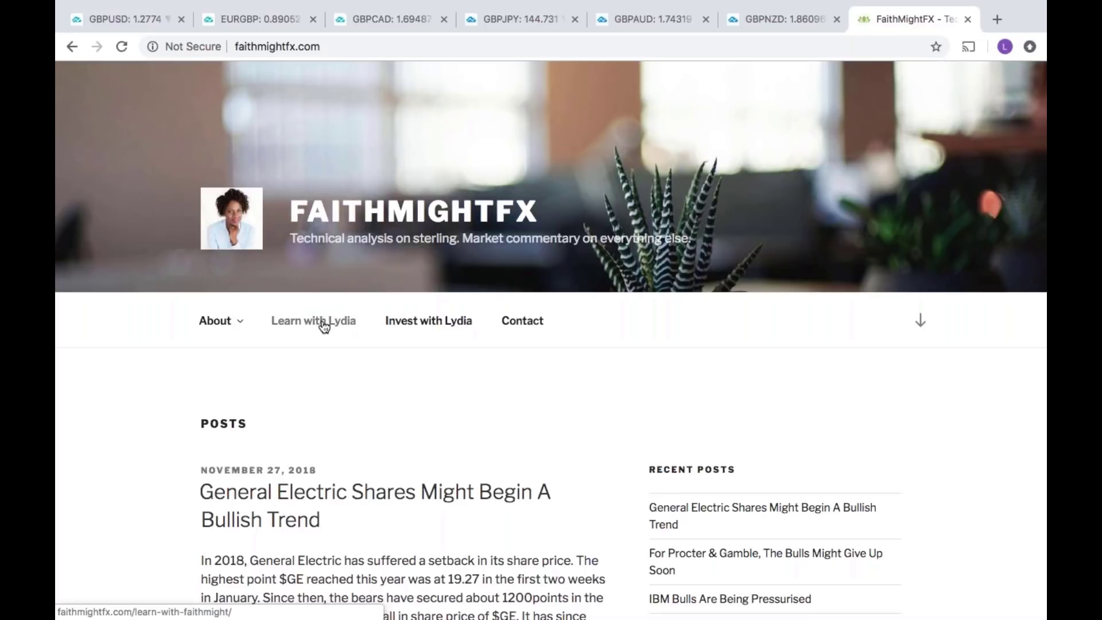
Review the Learn with Lydia forex course prices ($109–$499 monthly), then go to Invest with Lydia
left_click(324, 325)
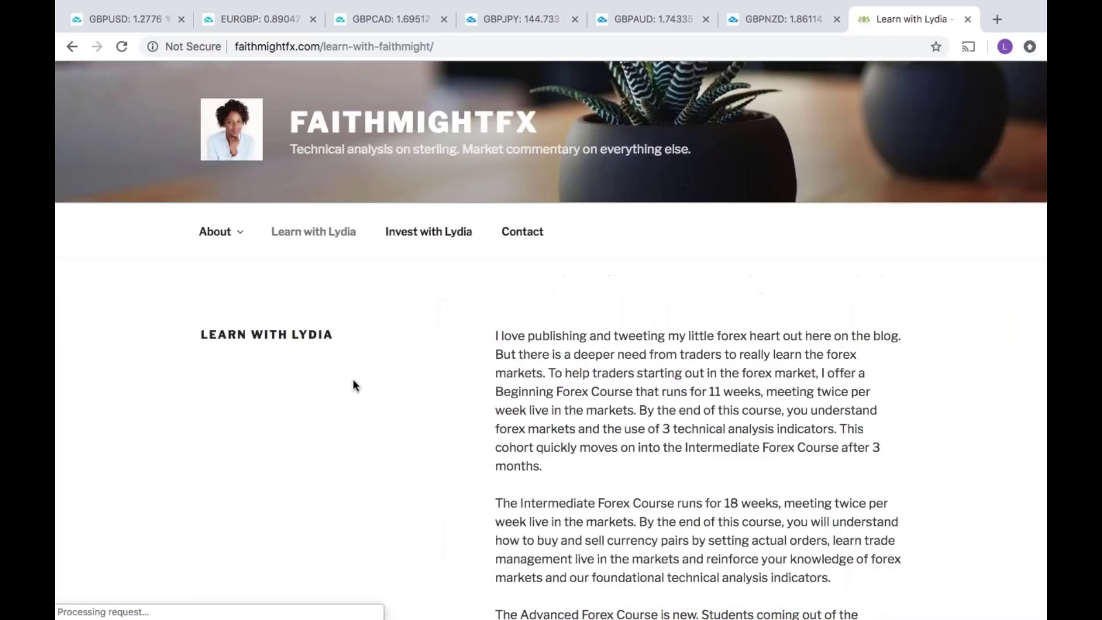
scroll(354, 384, "down", 4)
scroll(353, 383, "down", 8)
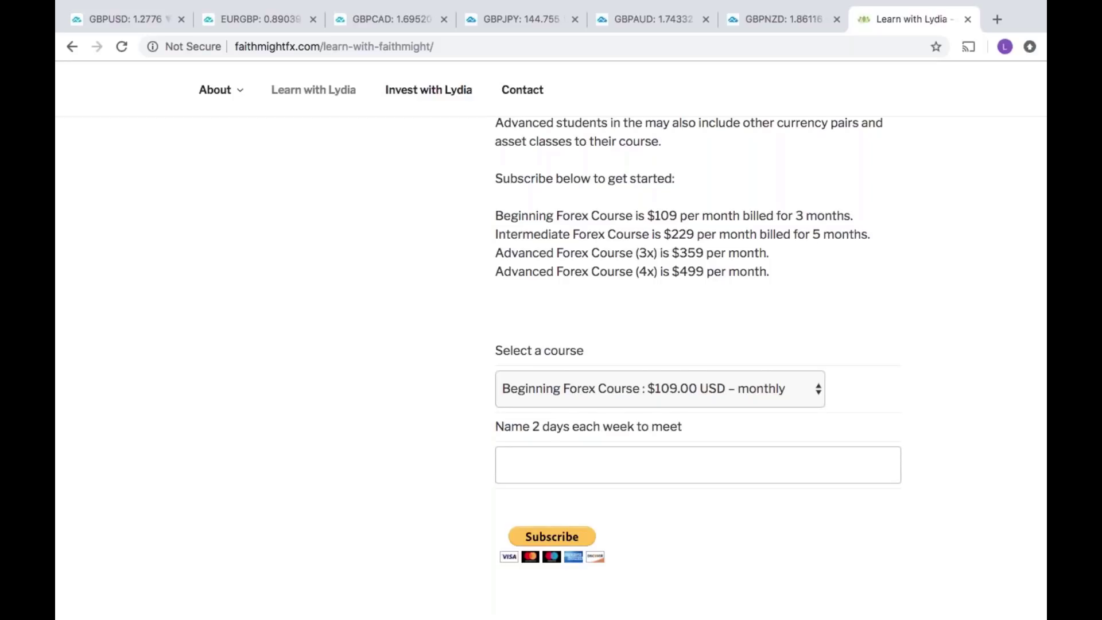
scroll(769, 368, "up", 4)
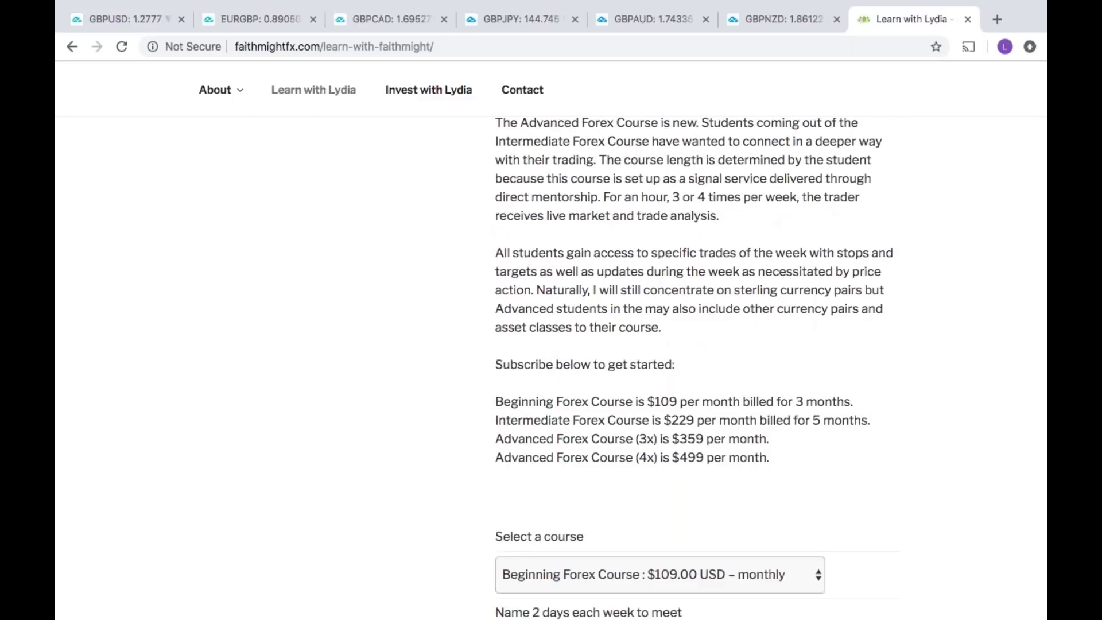
left_click(436, 97)
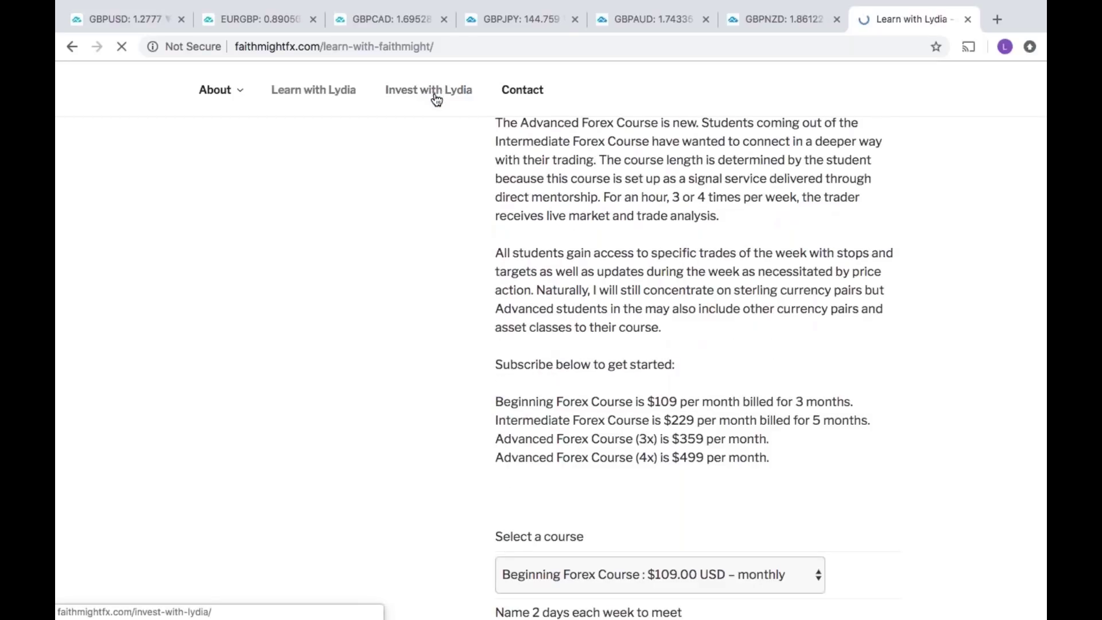